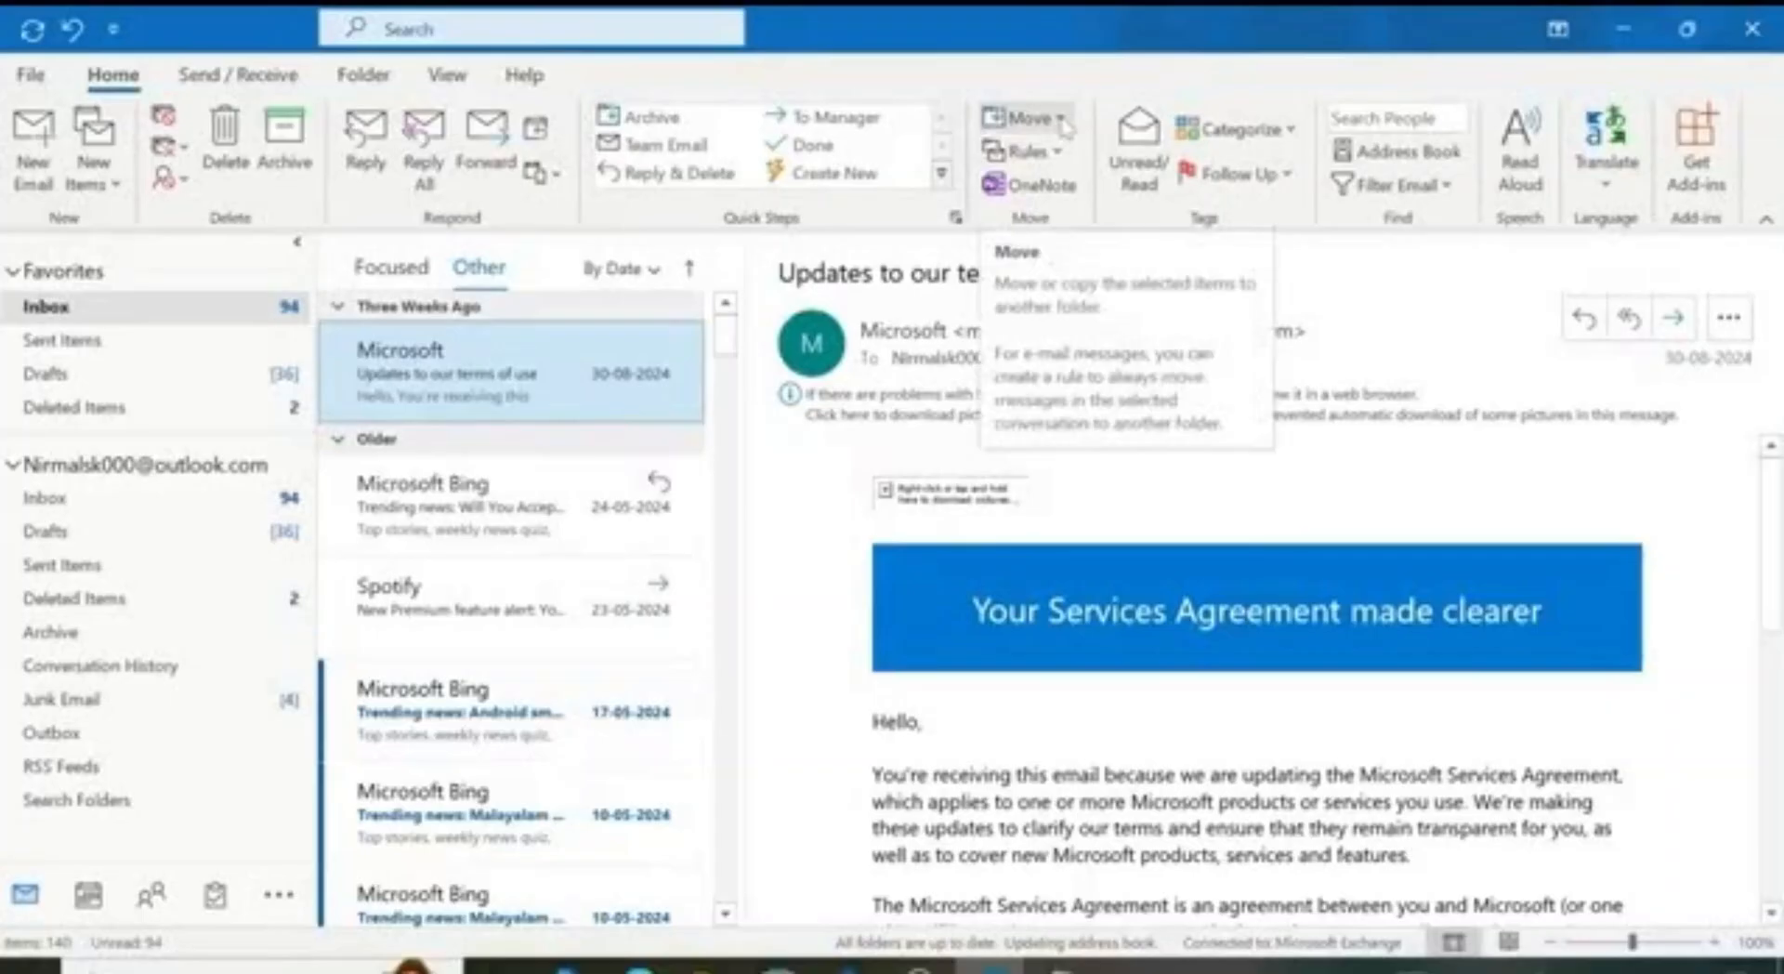
Step: Move the selected message to the Junk Email folder via Other Folder
left_click(1062, 121)
left_click(1055, 182)
scroll(783, 555, "down", 1)
left_click(781, 552)
left_click(1072, 352)
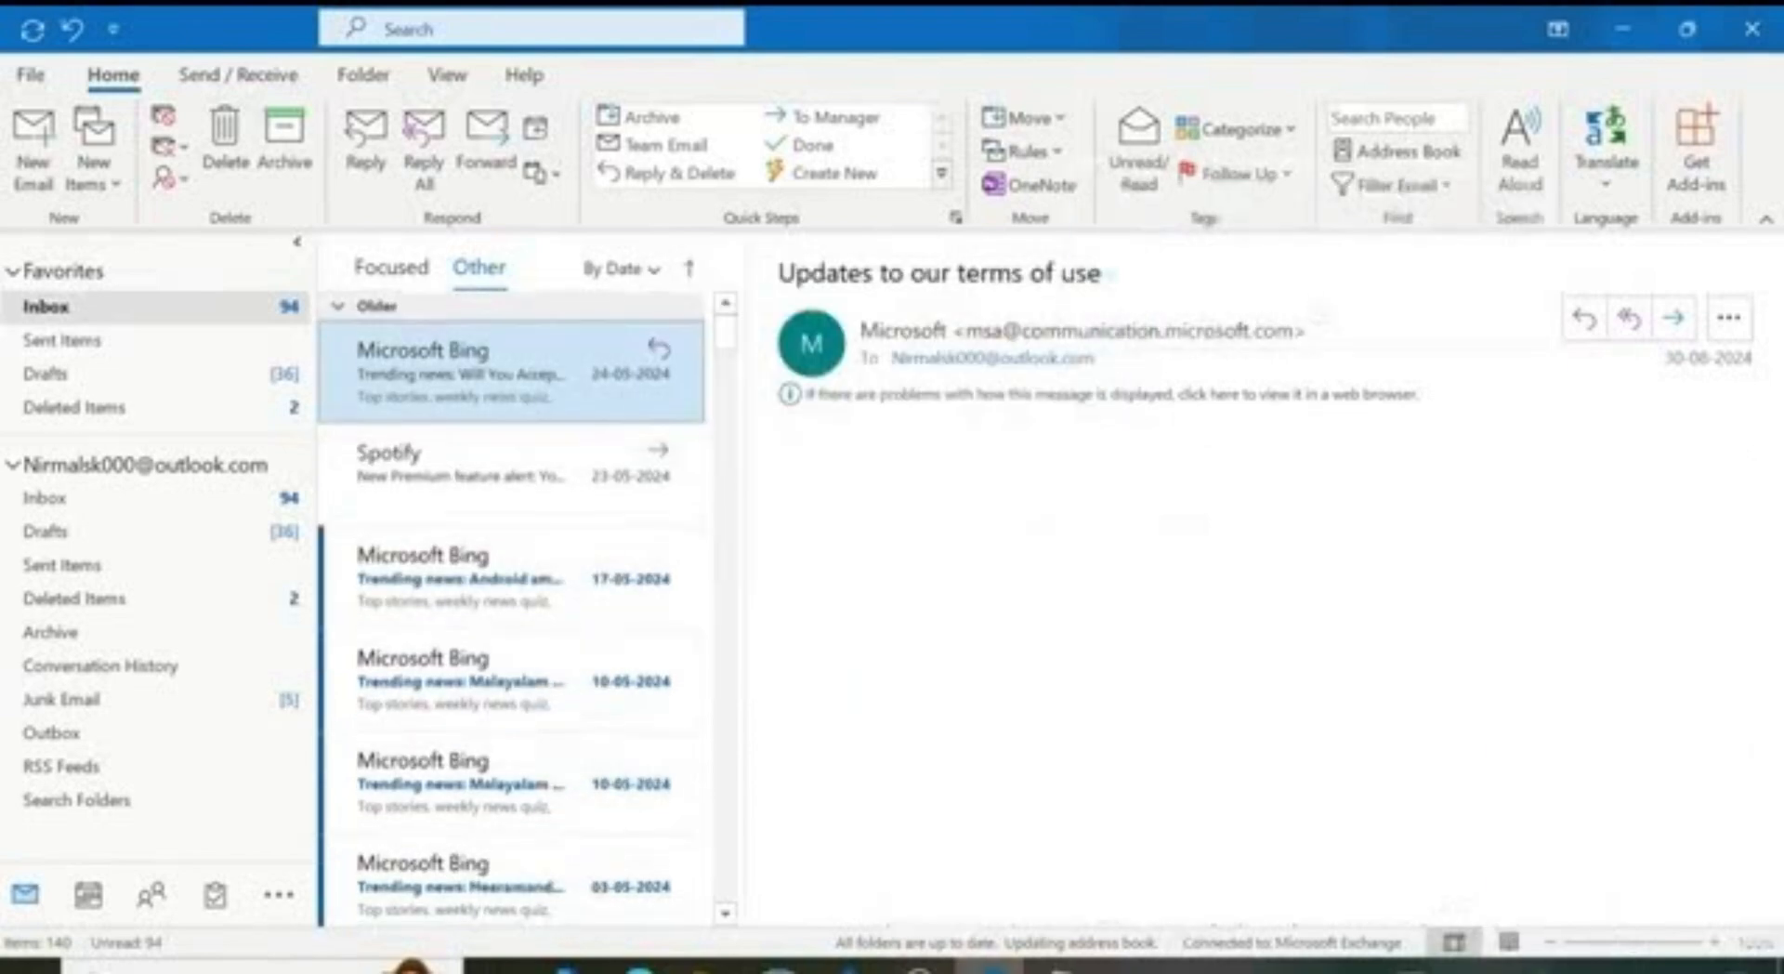
Step: Check the Junk Email folder, then return to the Focused inbox and read the 20-12-2023 Start Daily email
left_click(239, 701)
left_click(179, 310)
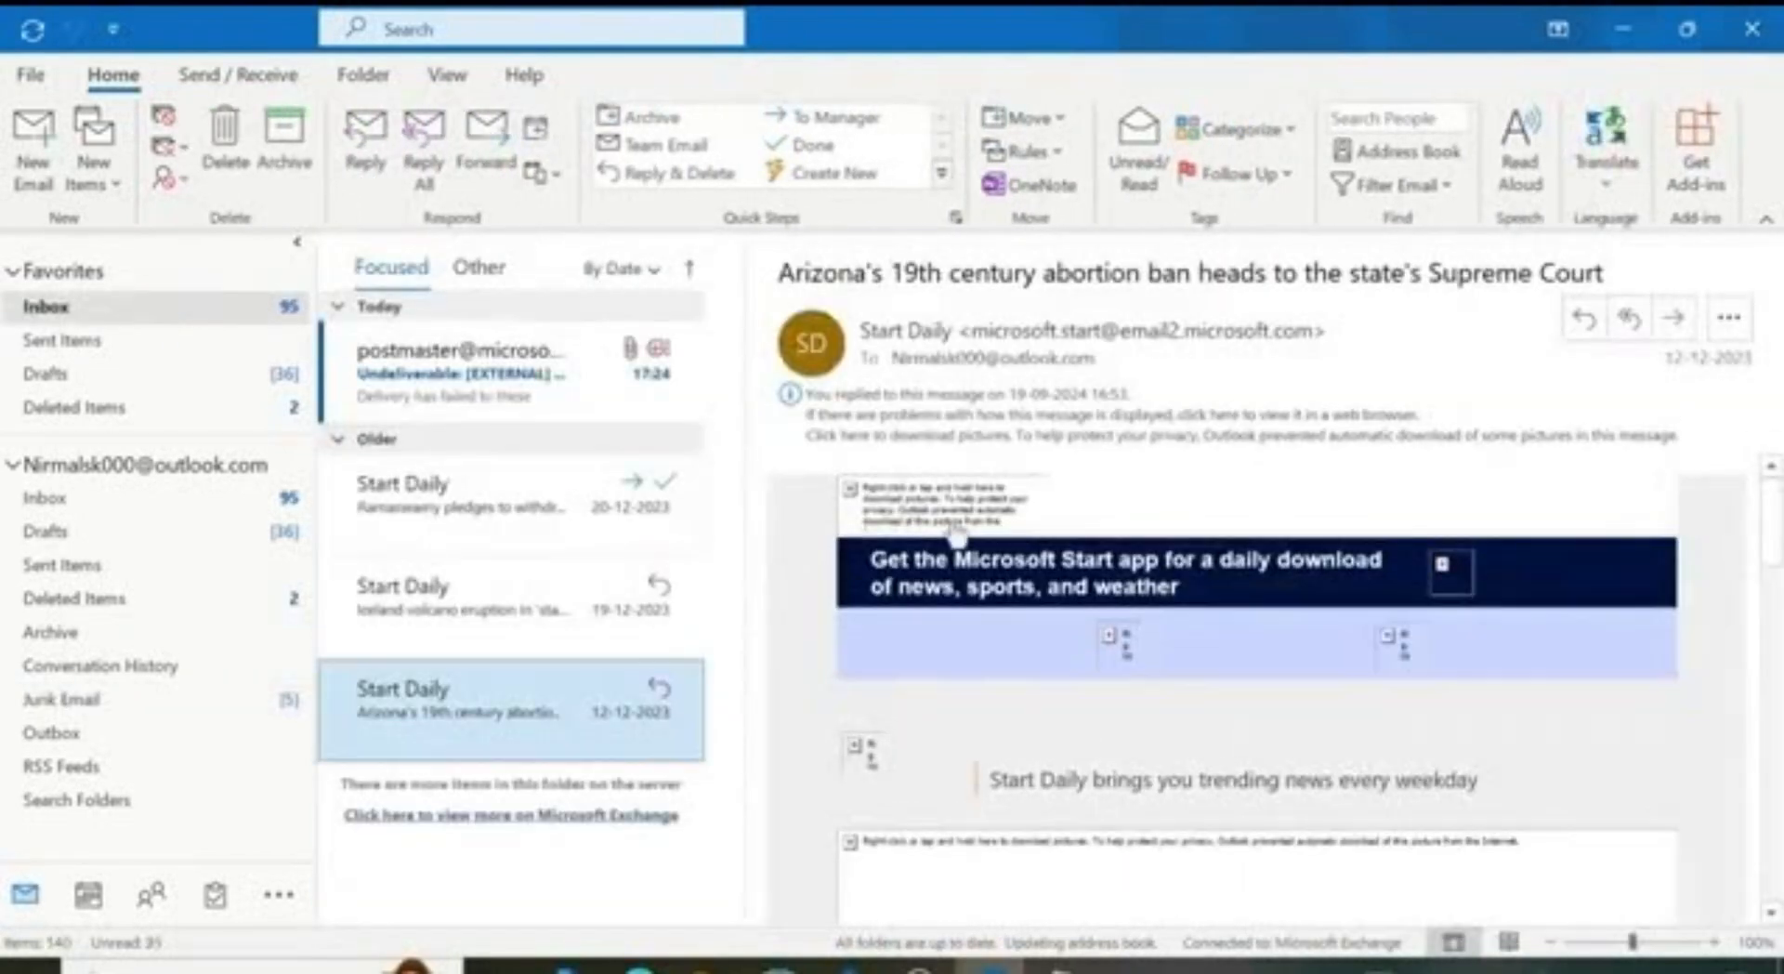
left_click(509, 511)
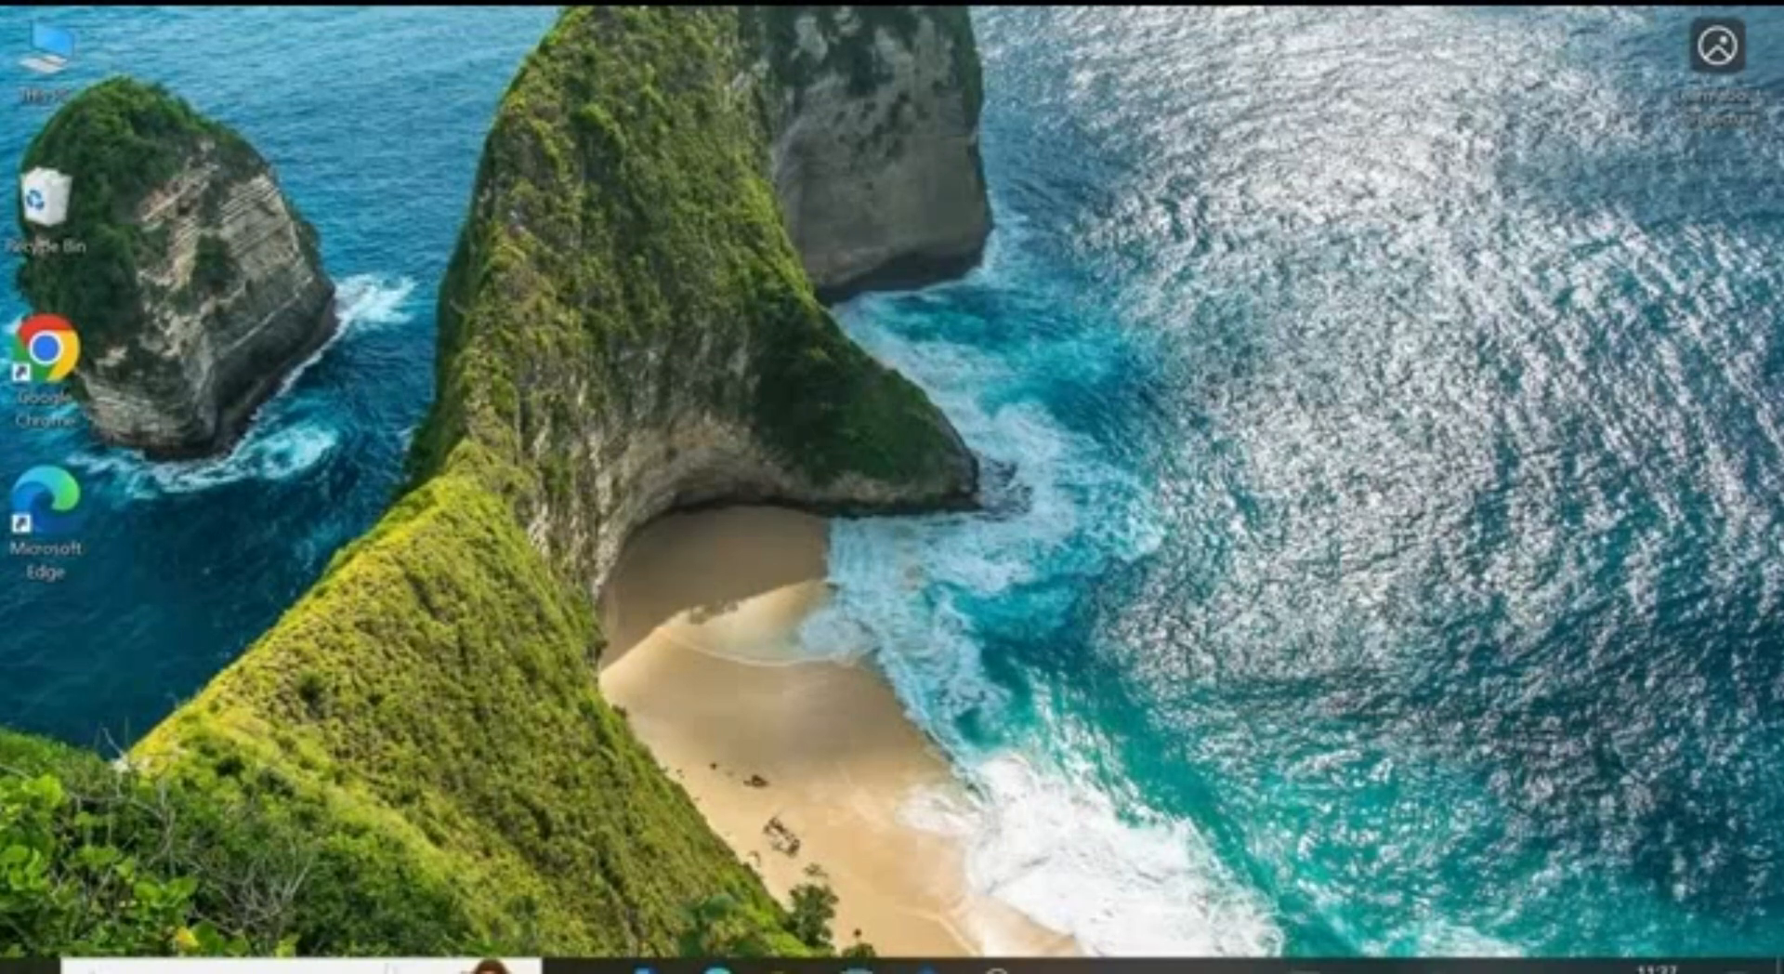
Step: Search for 'outloo' in the taskbar and launch Outlook from the result
left_click(242, 967)
type("outl")
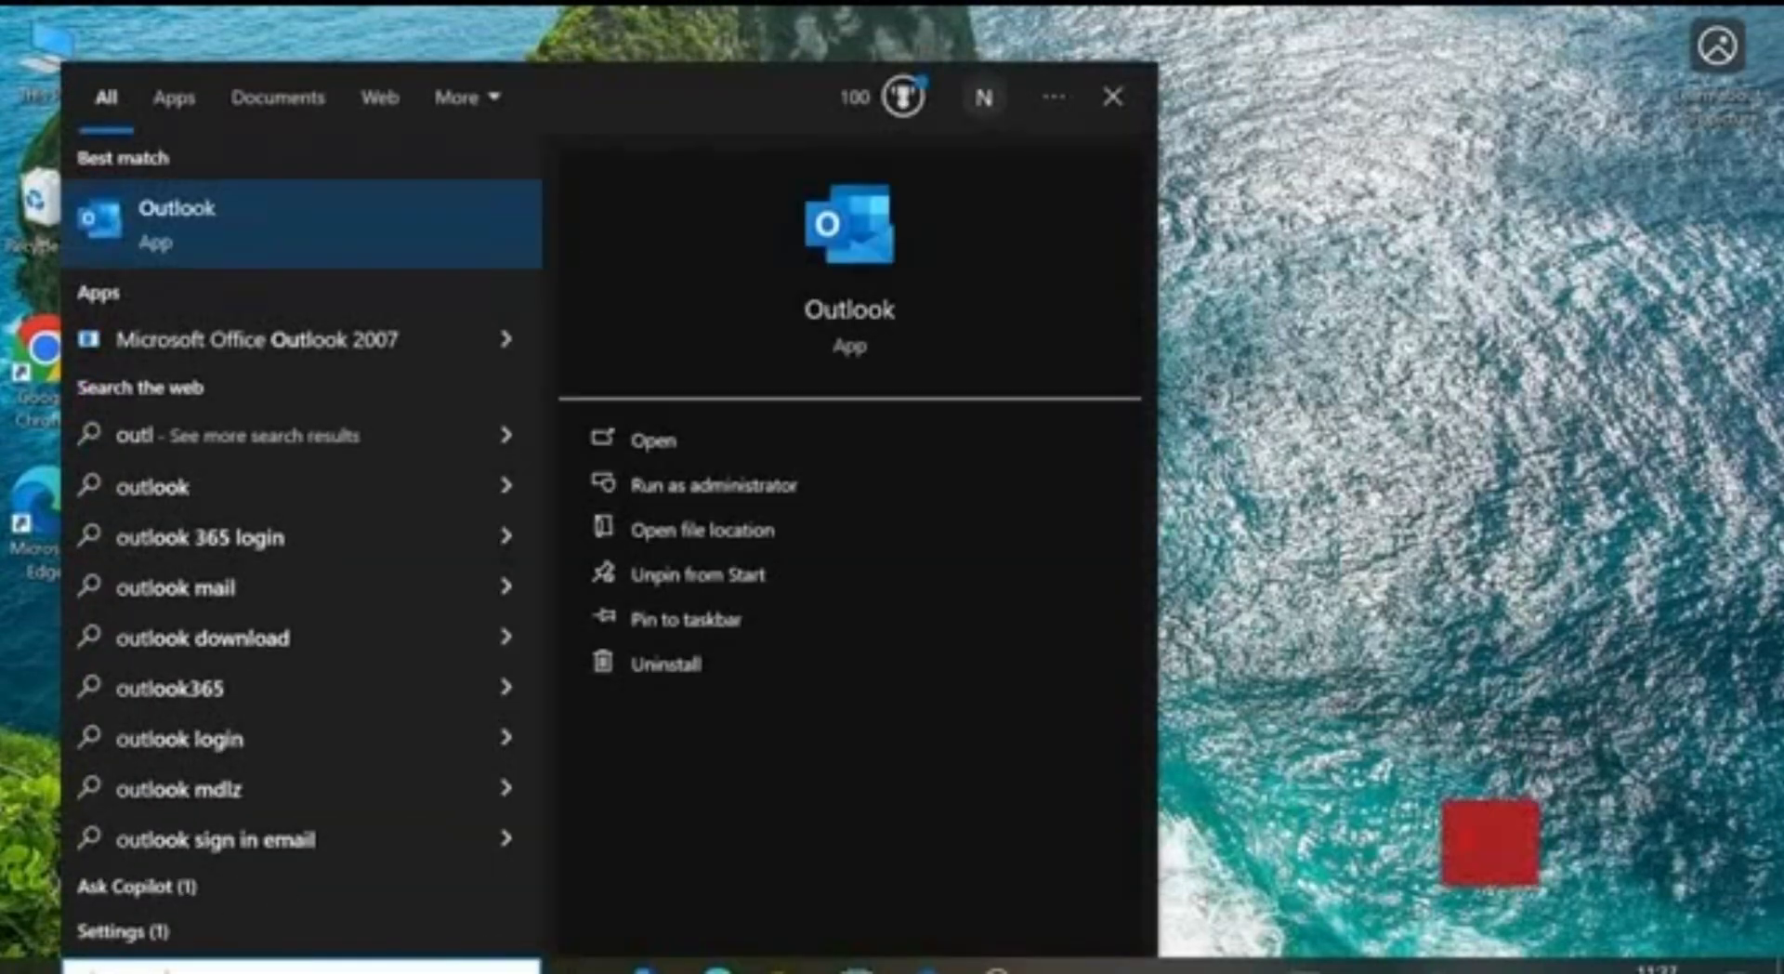
type("oo")
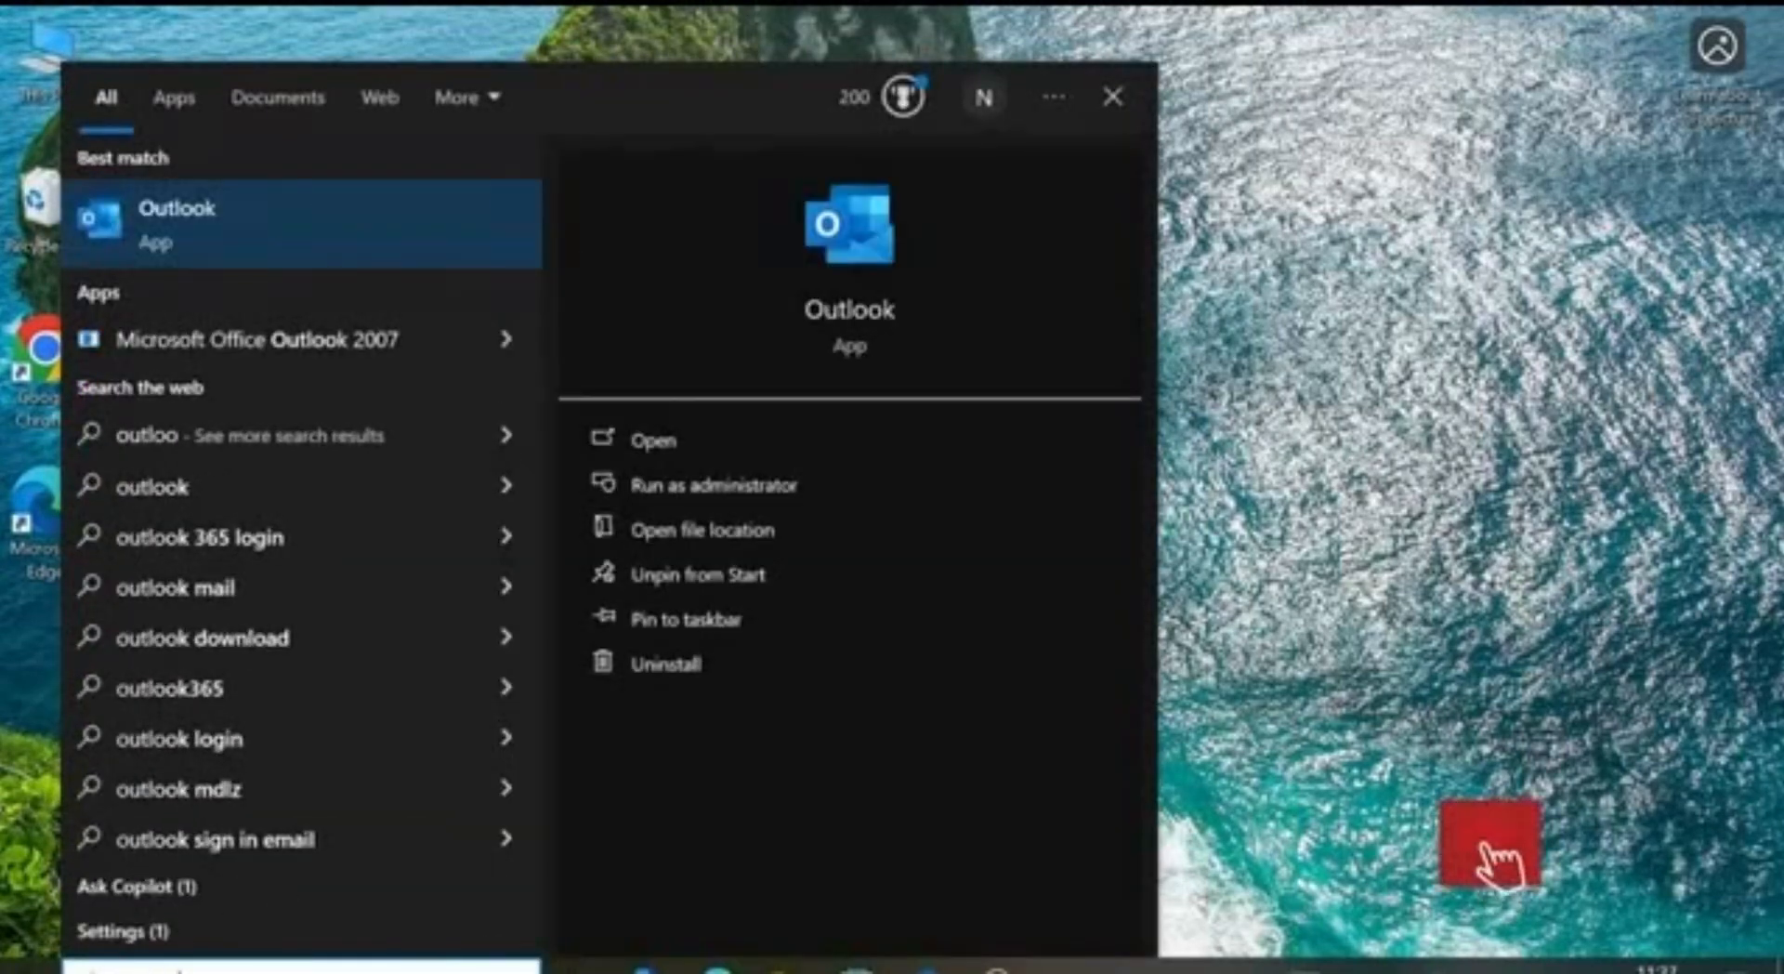
left_click(745, 444)
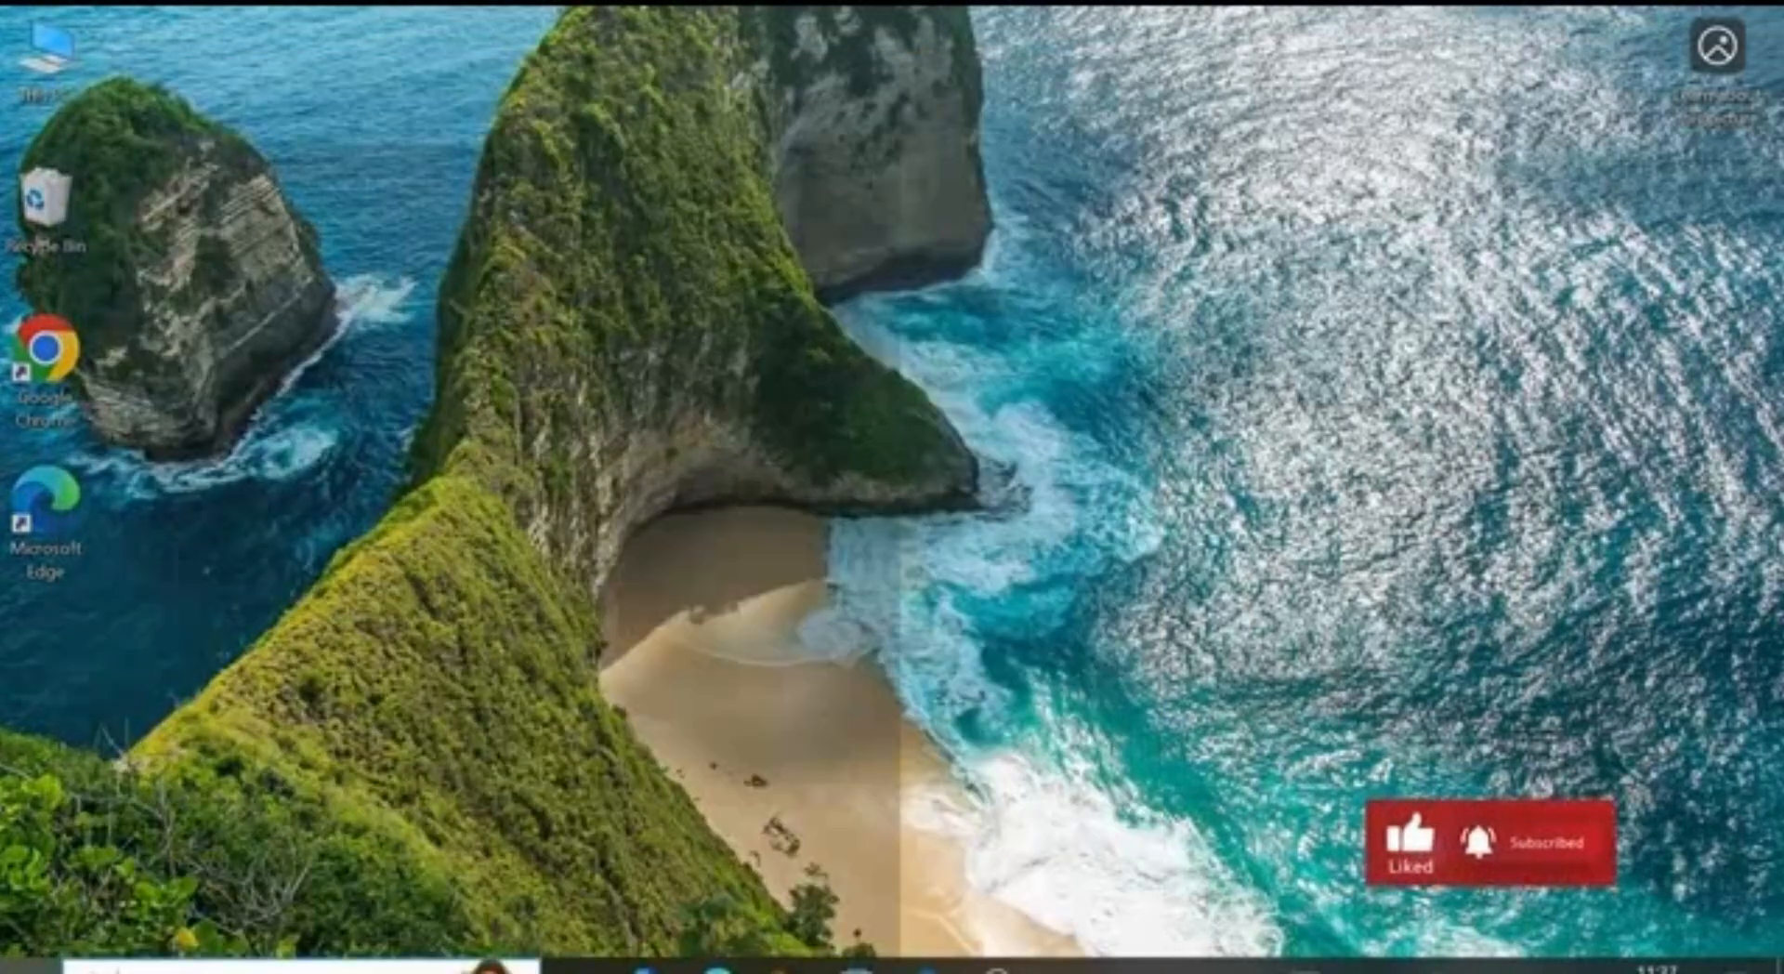
Step: Launch Outlook from the Start menu's app list
key("super")
scroll(277, 343, "down", 8)
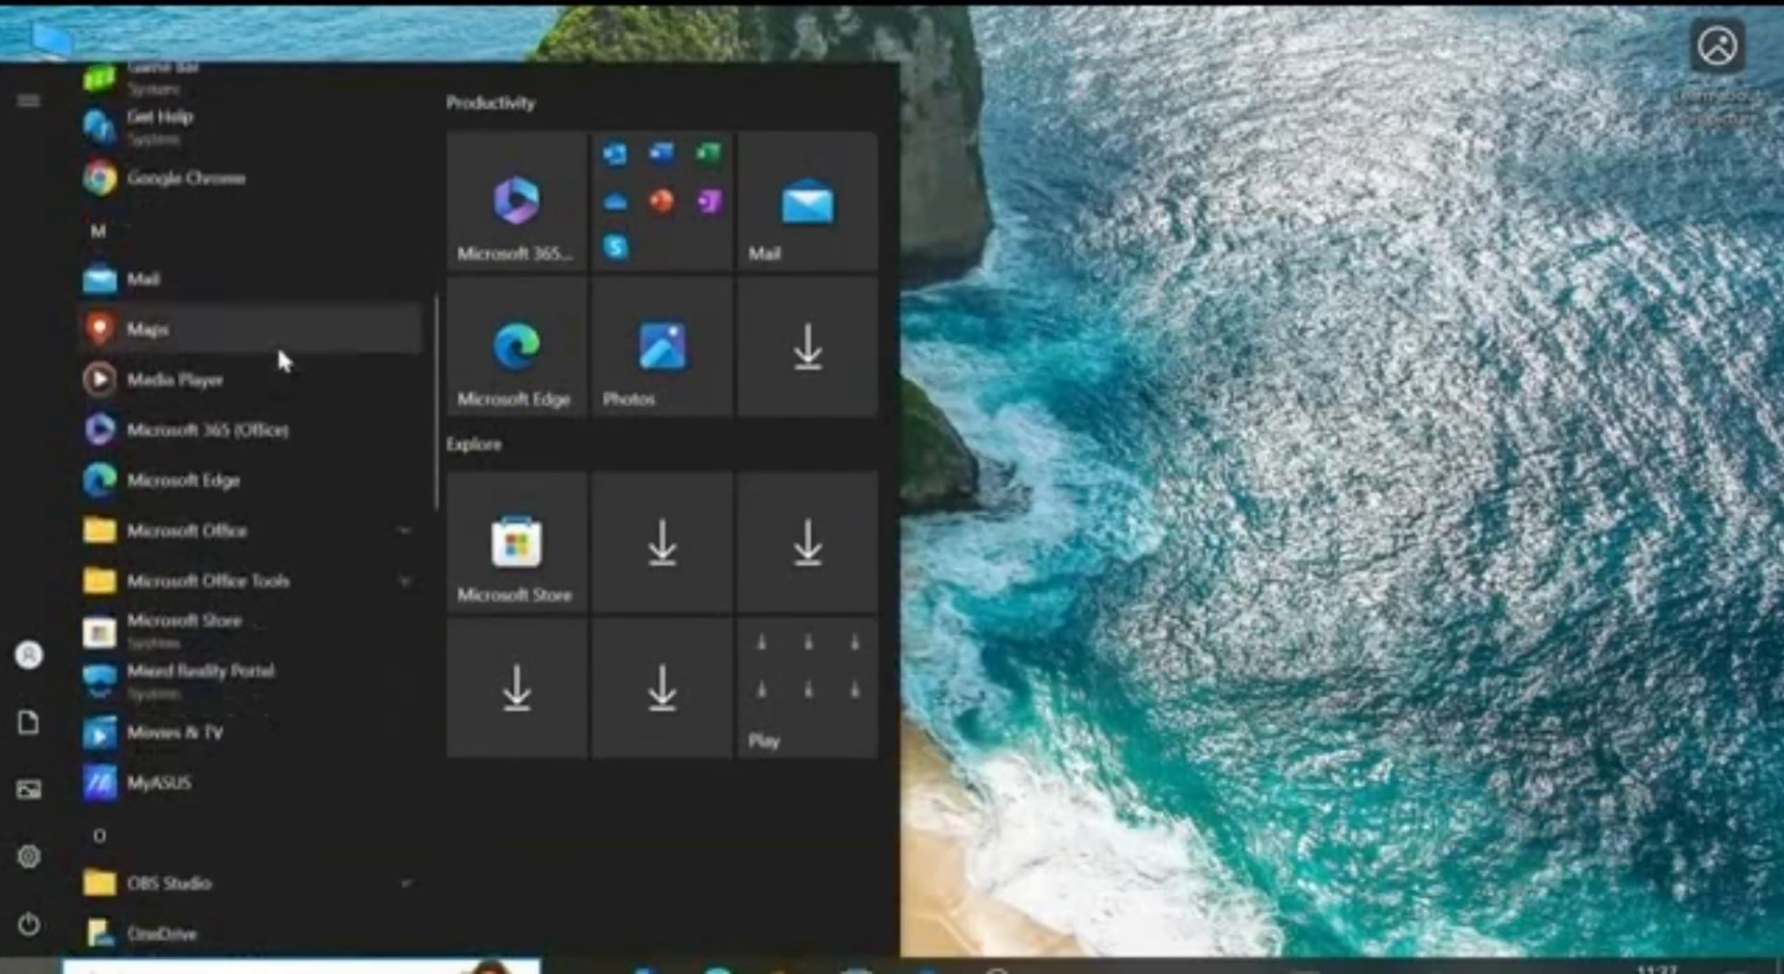
scroll(277, 343, "down", 4)
scroll(277, 344, "up", 1)
scroll(277, 344, "down", 3)
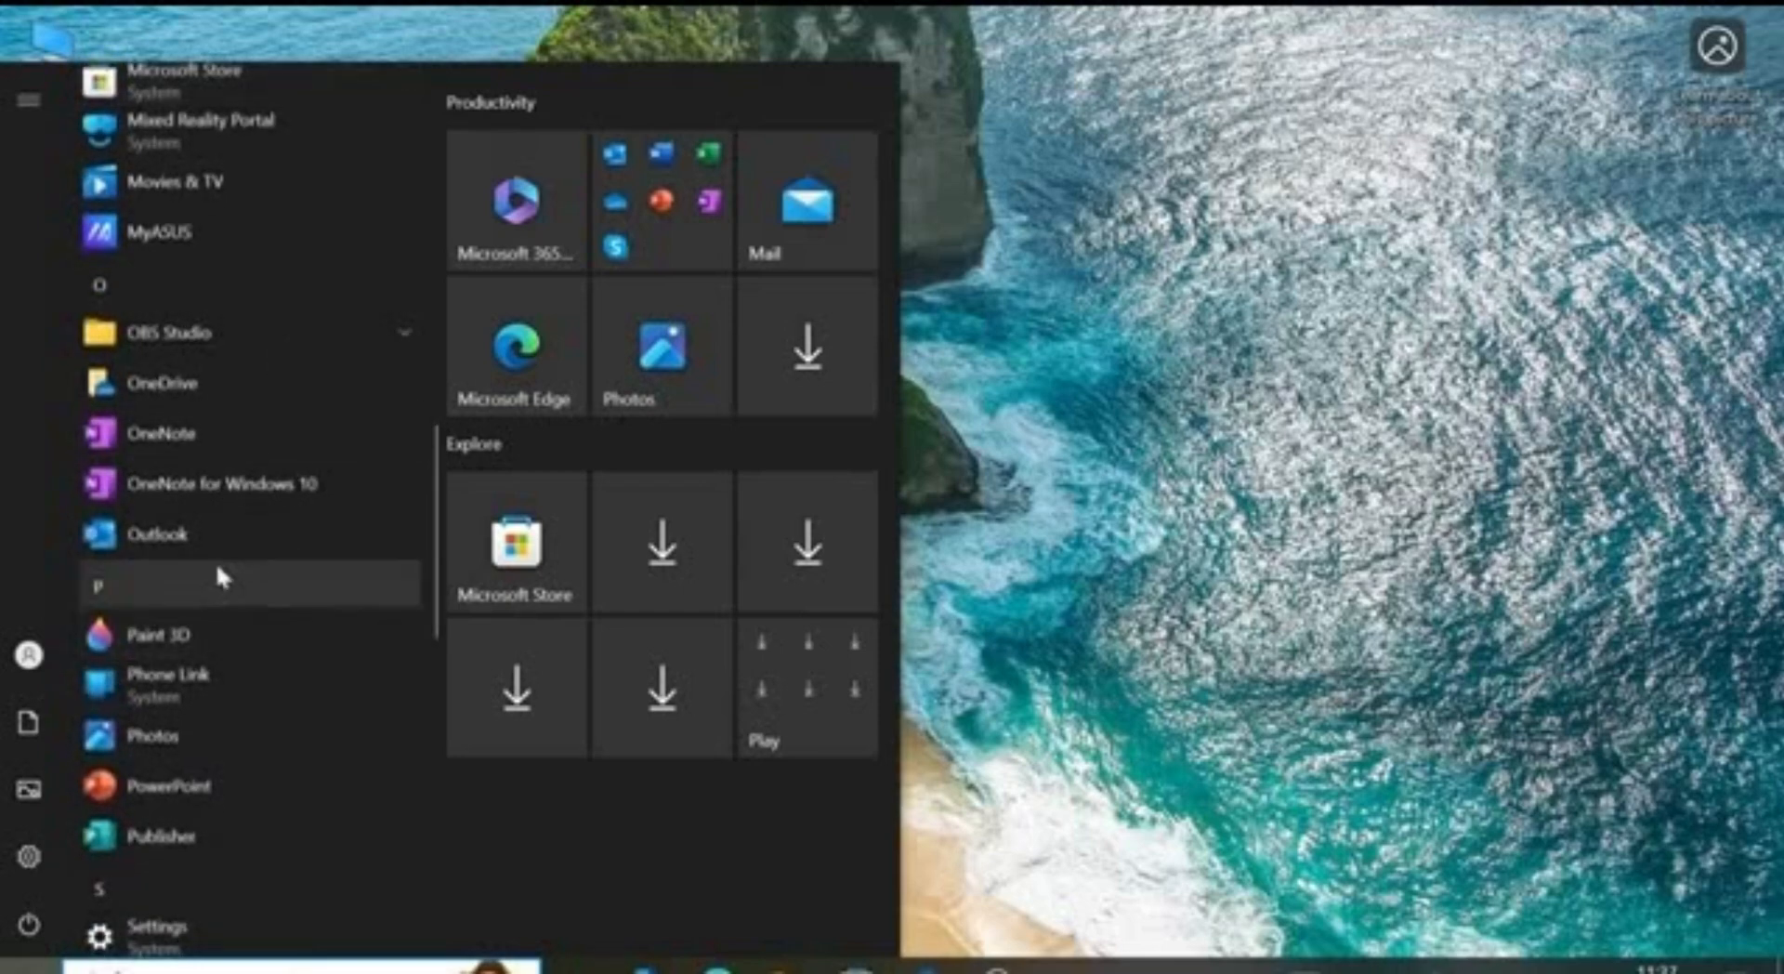
left_click(219, 538)
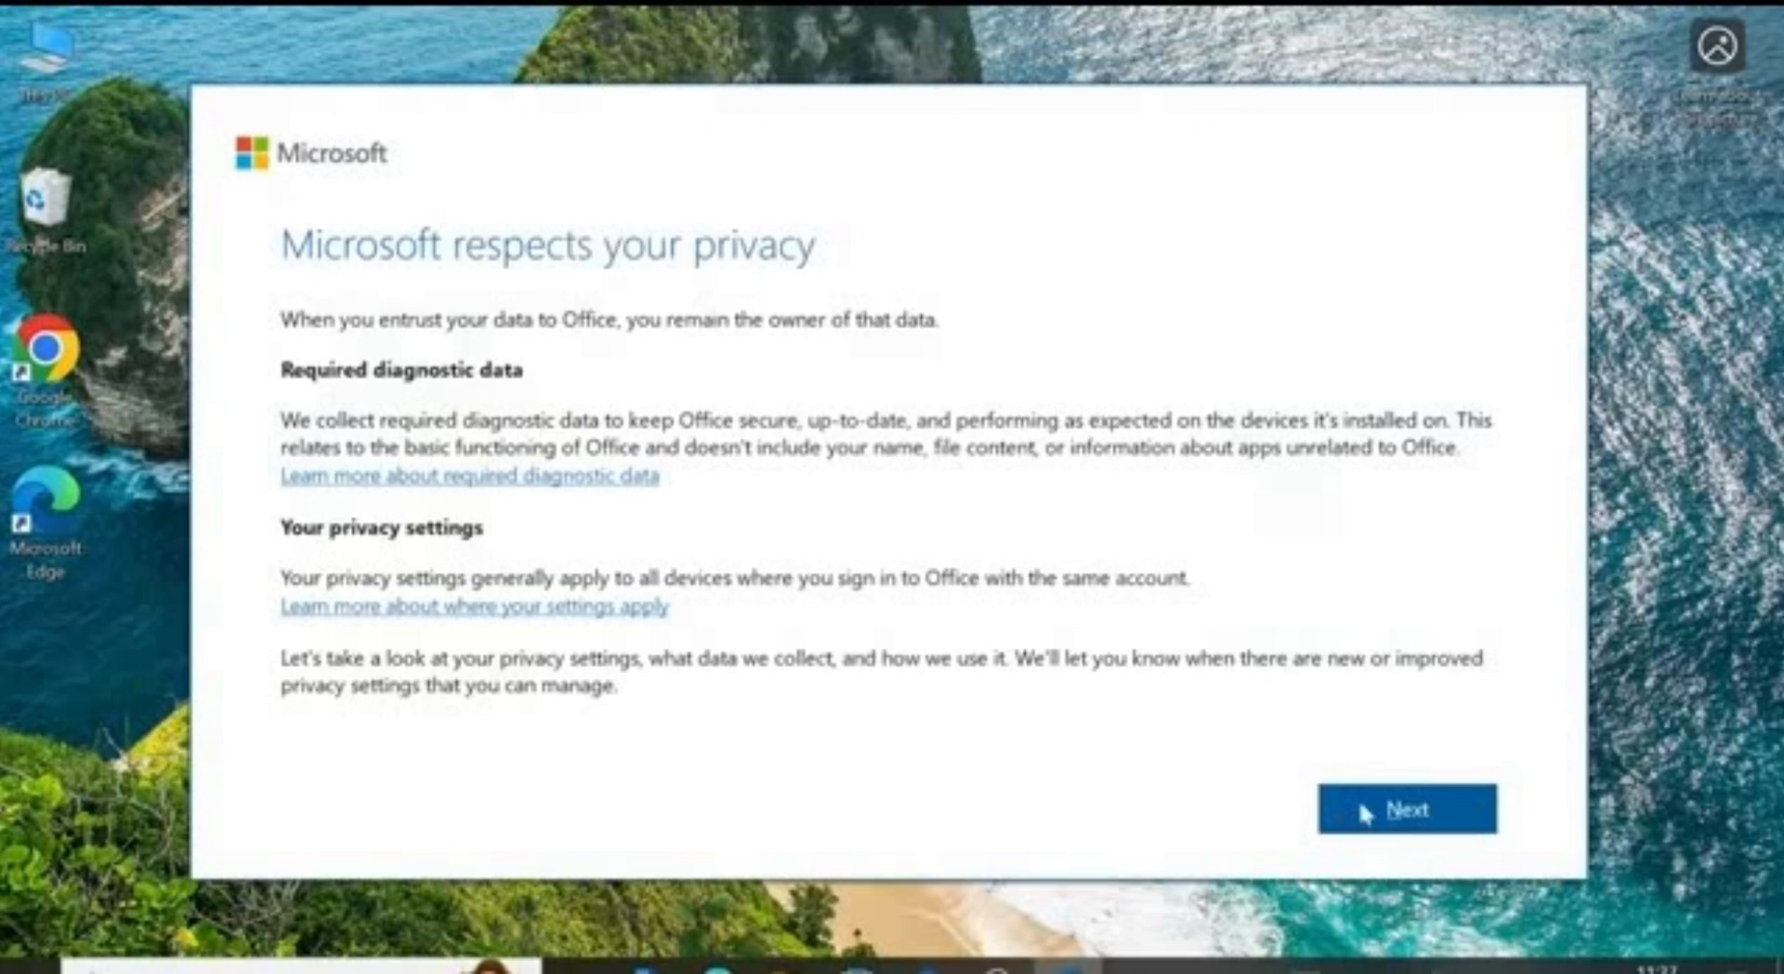
Step: Accept the privacy notice, connect the Outlook.com email address, and complete setup with Done
left_click(1358, 802)
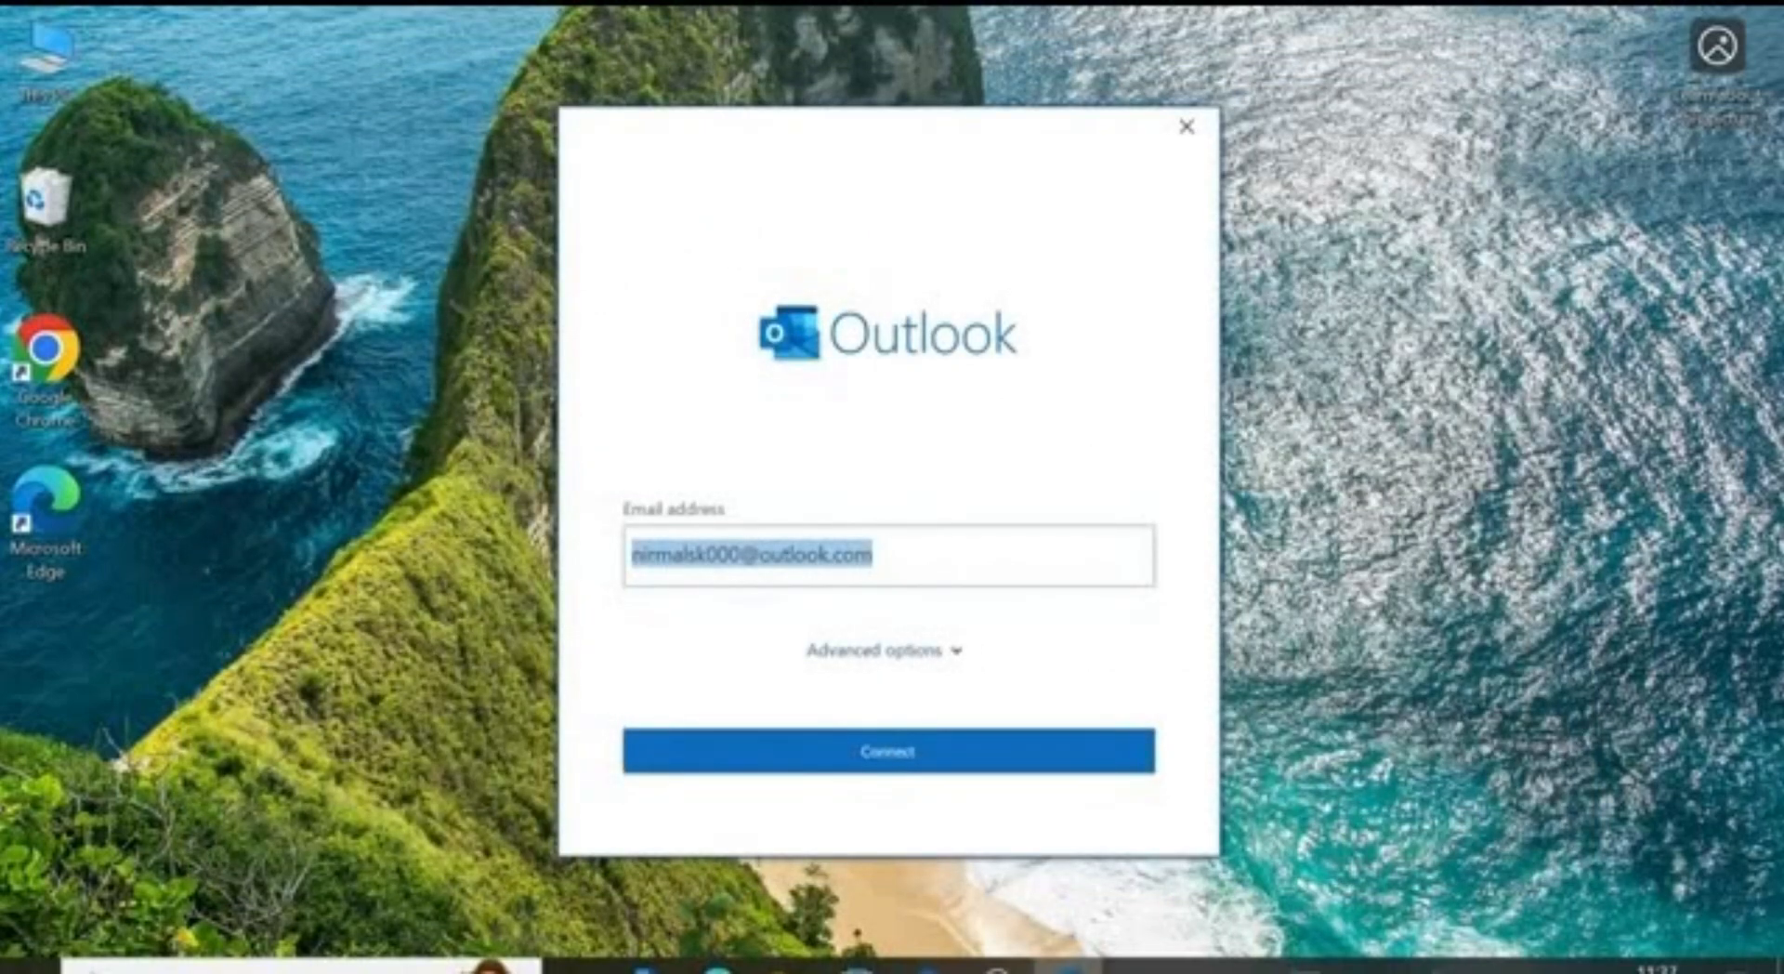
left_click(876, 554)
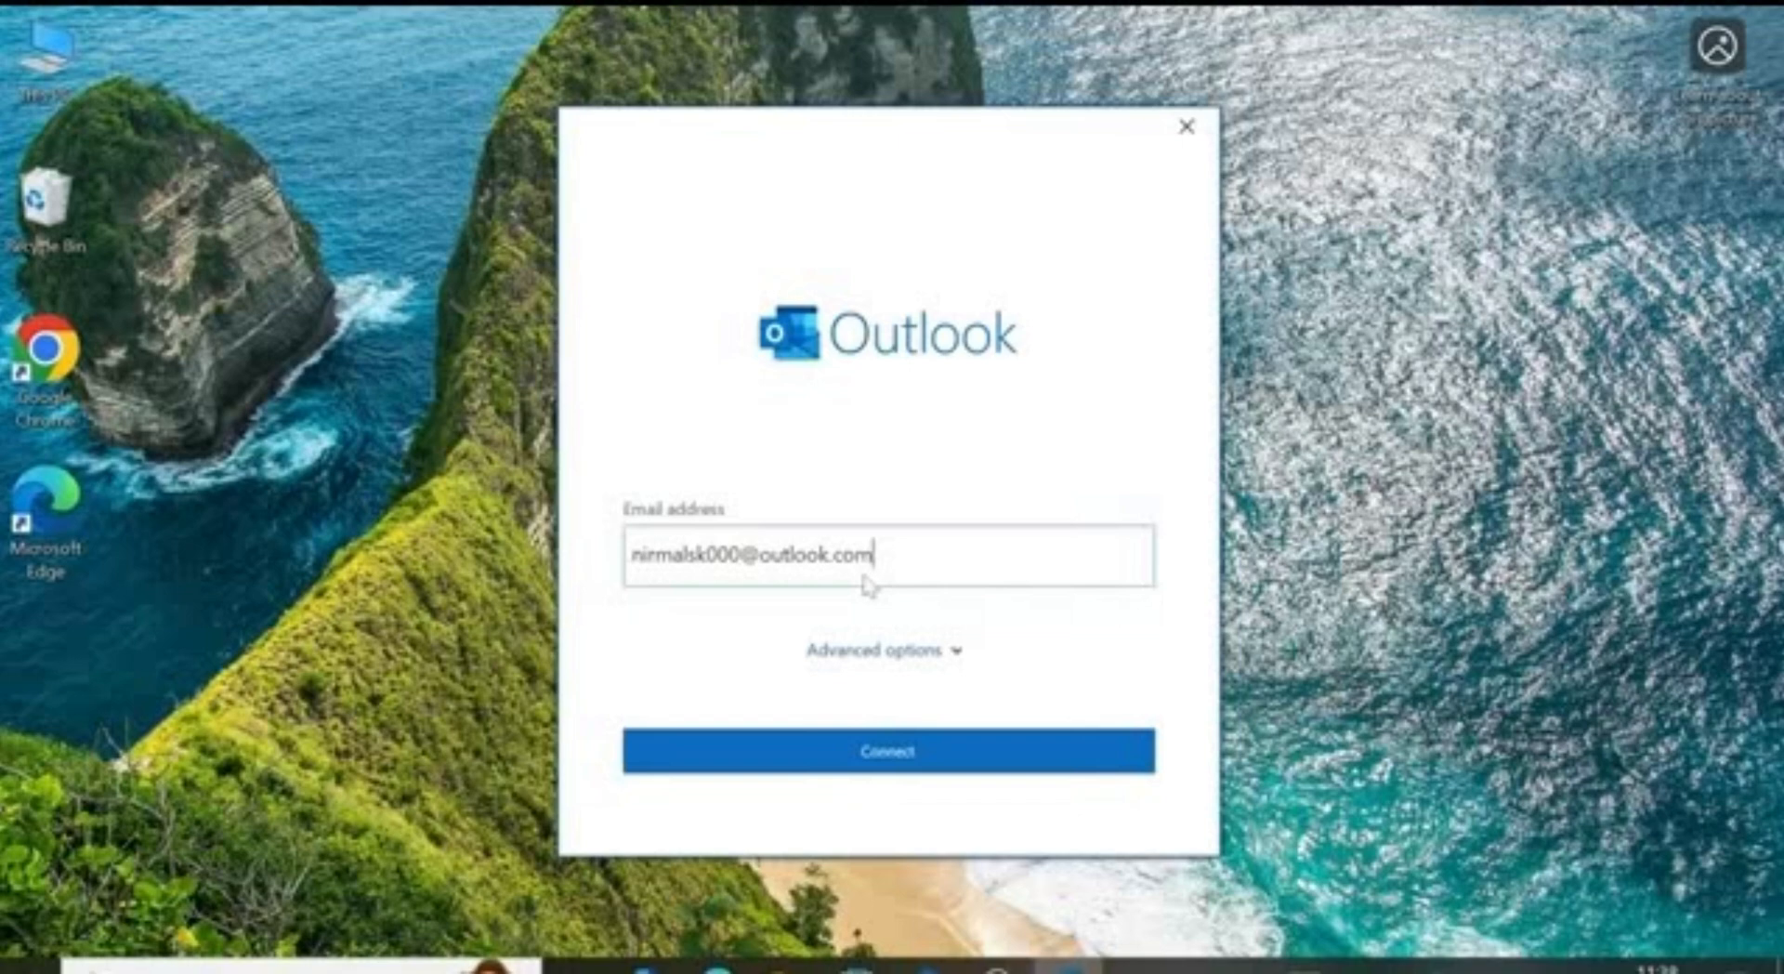
left_click(892, 748)
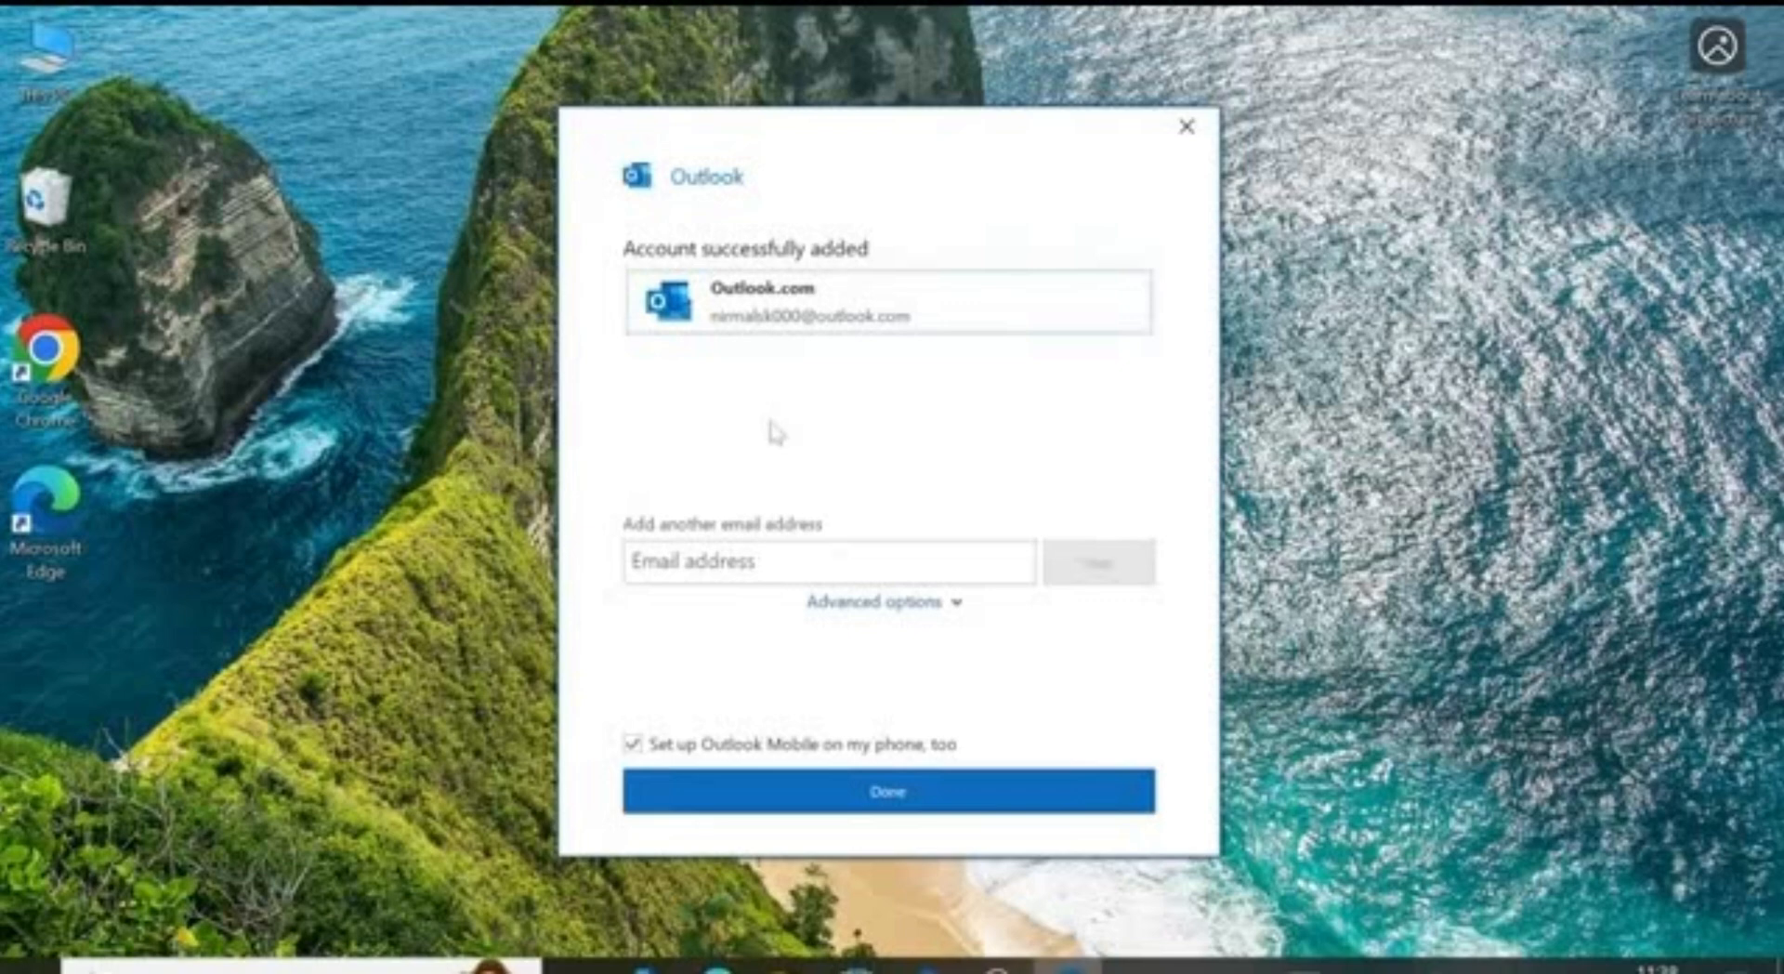
left_click(781, 558)
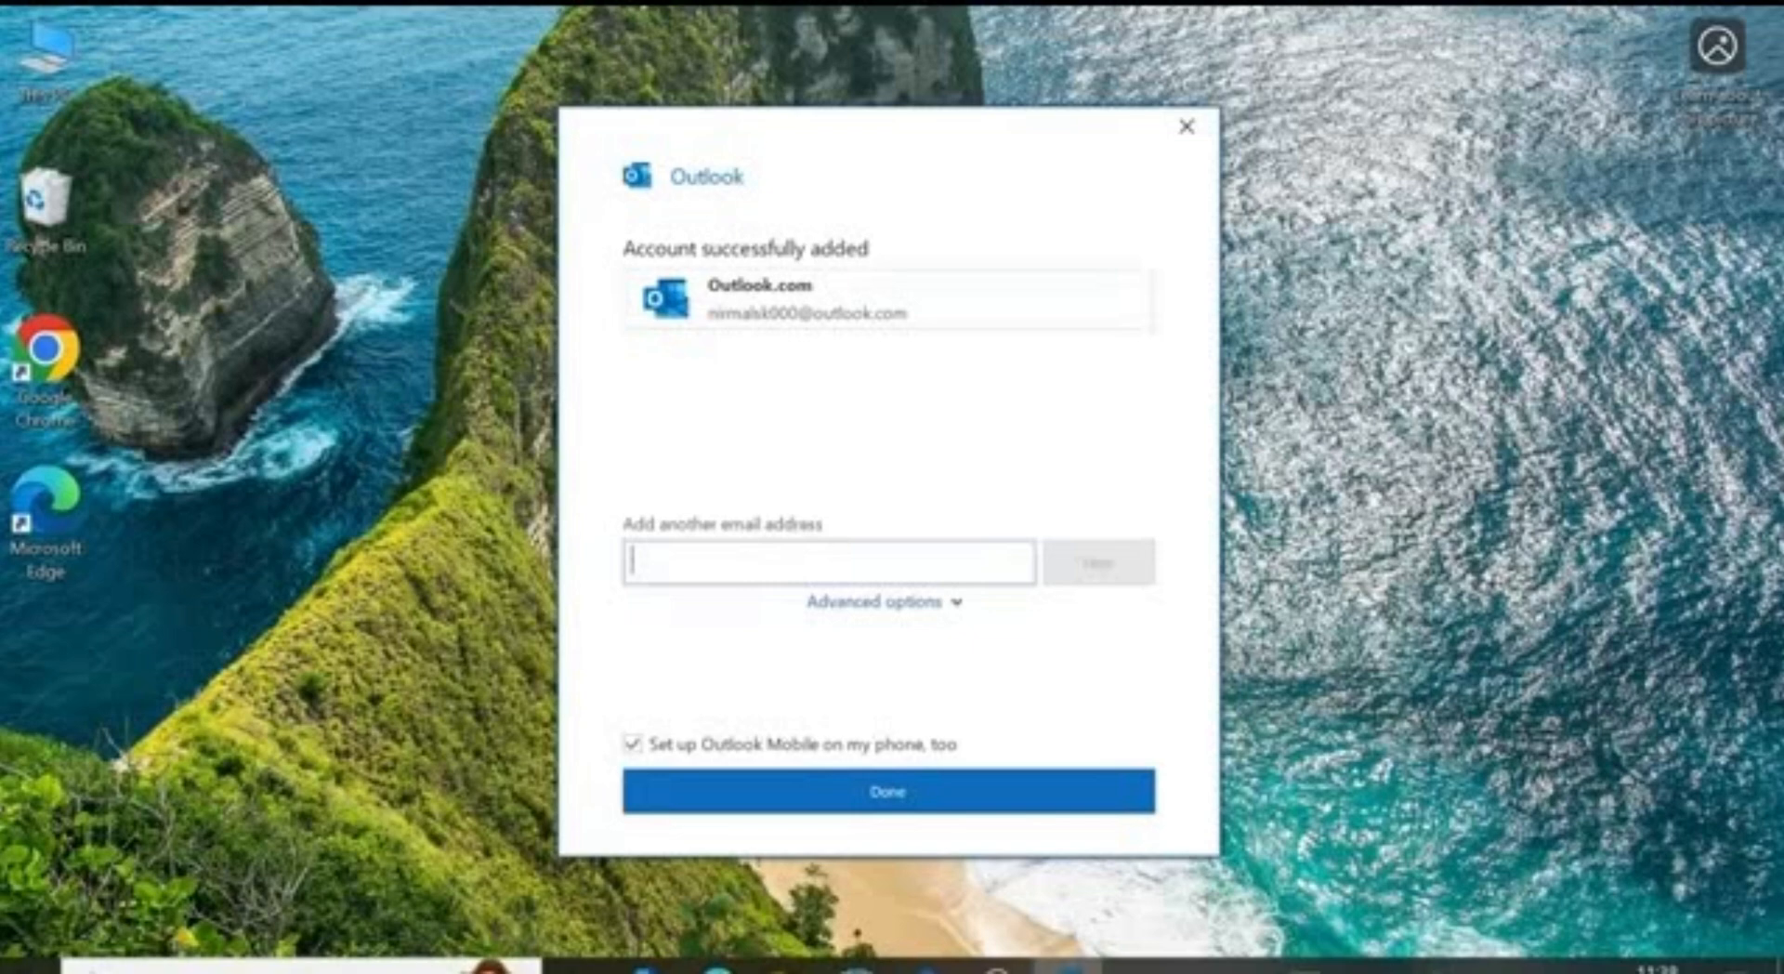
left_click(886, 796)
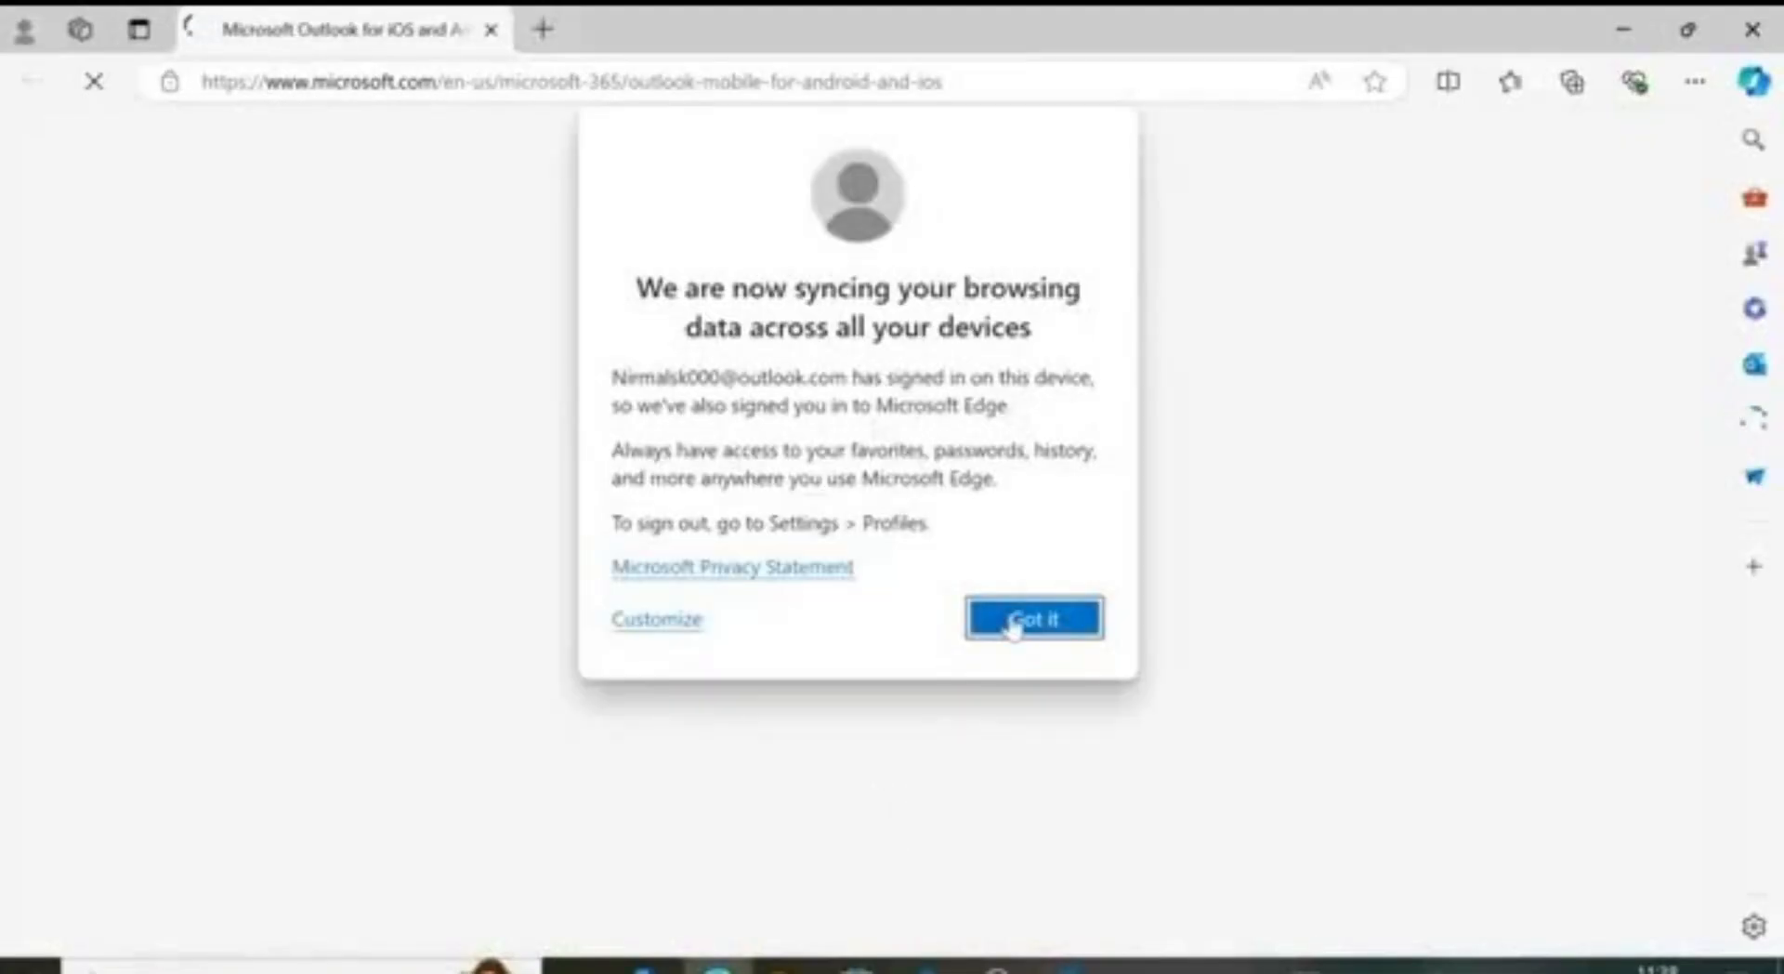
Step: Dismiss Edge's pop-up, allow Outlook to connect on the metered connection, and close Edge
left_click(1015, 619)
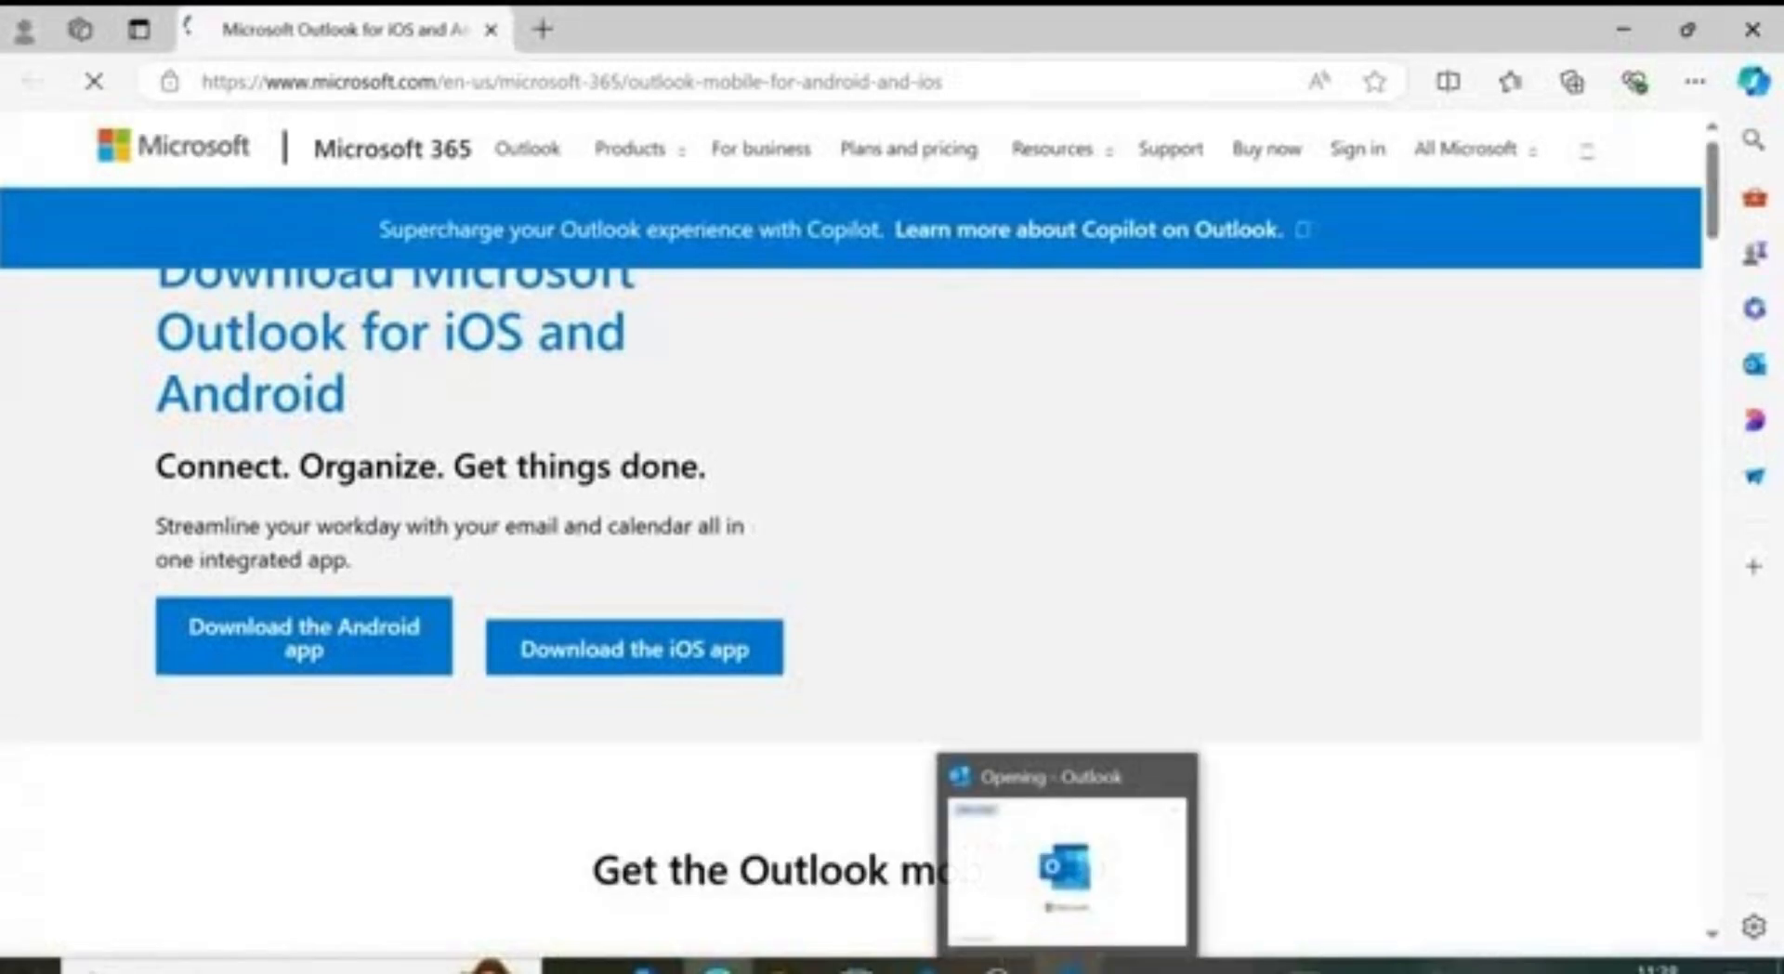
left_click(1070, 968)
left_click(815, 570)
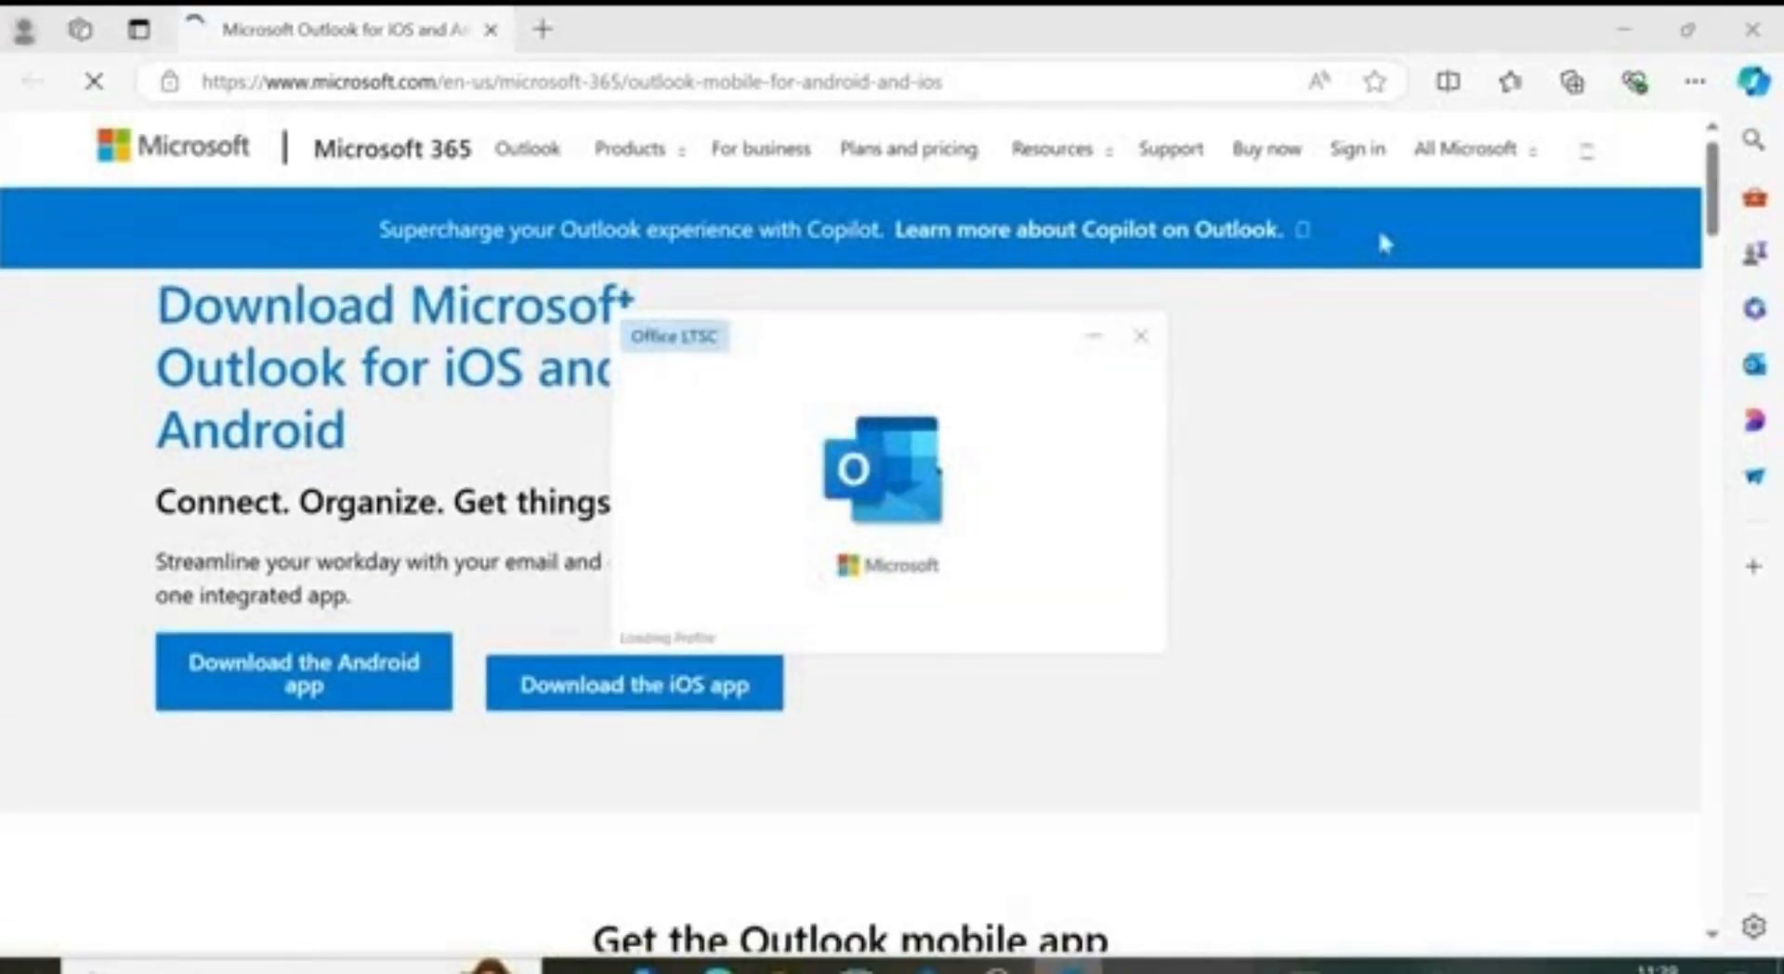
left_click(1752, 29)
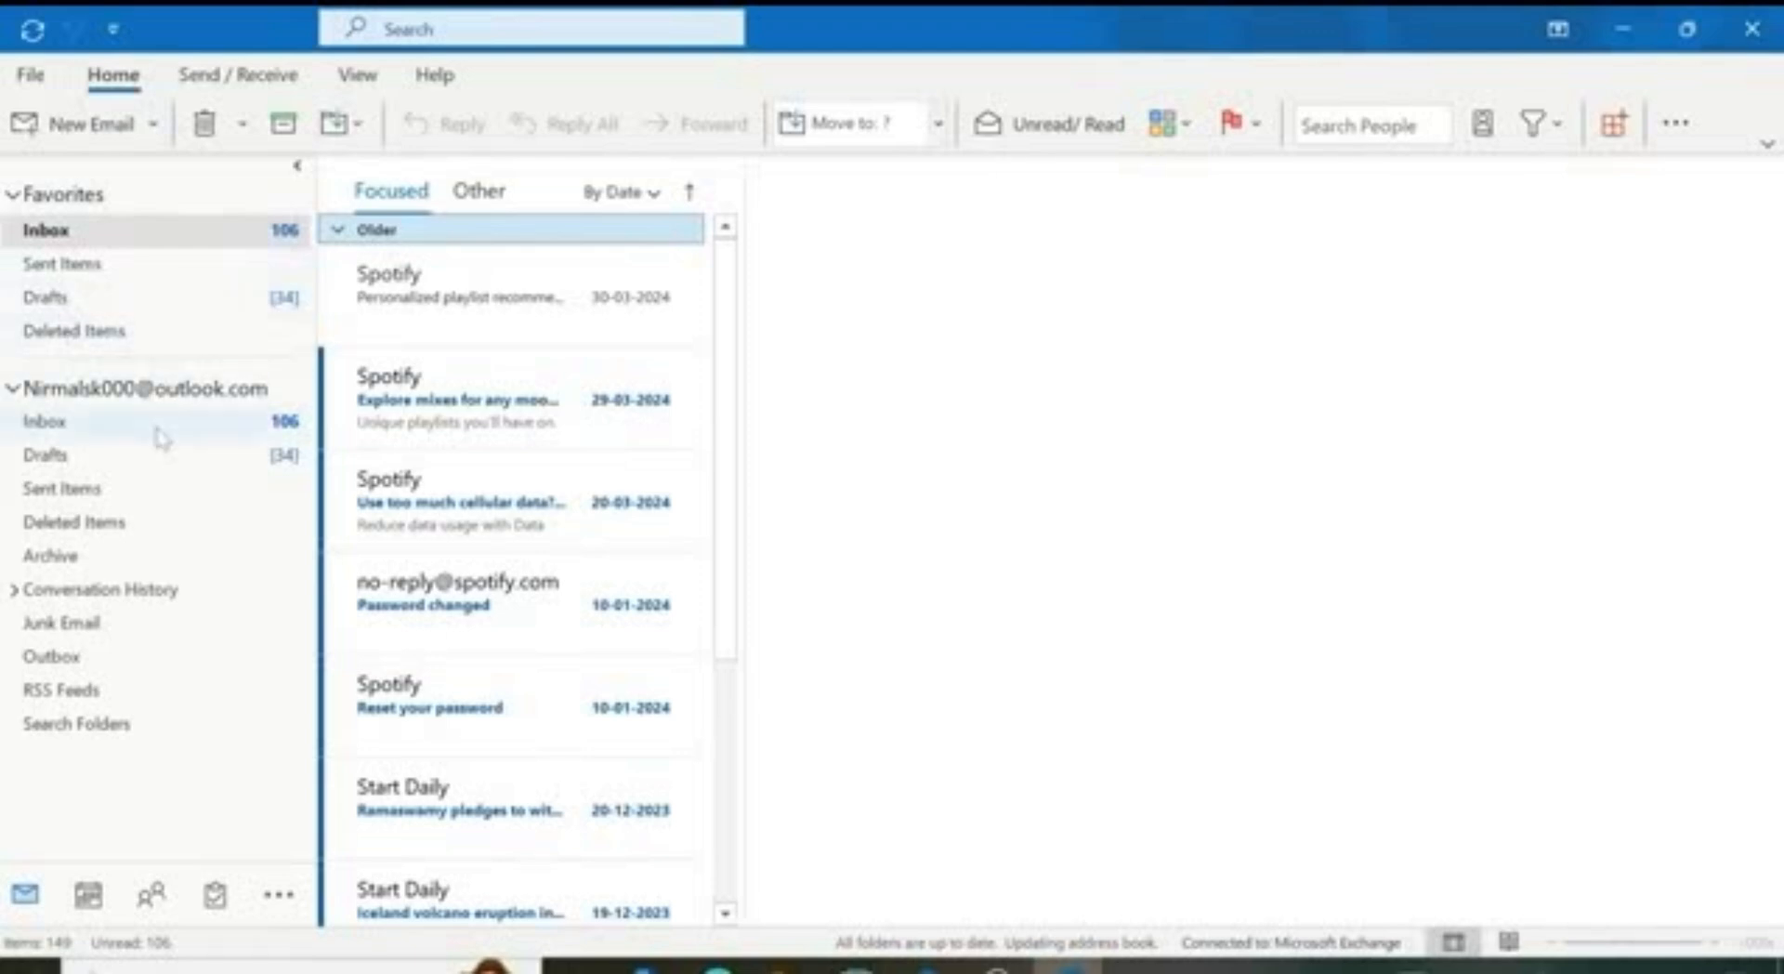
Step: Browse the Inbox, Drafts, Sent Items and Deleted Items folders, ending back in the Favorites Inbox
left_click(48, 427)
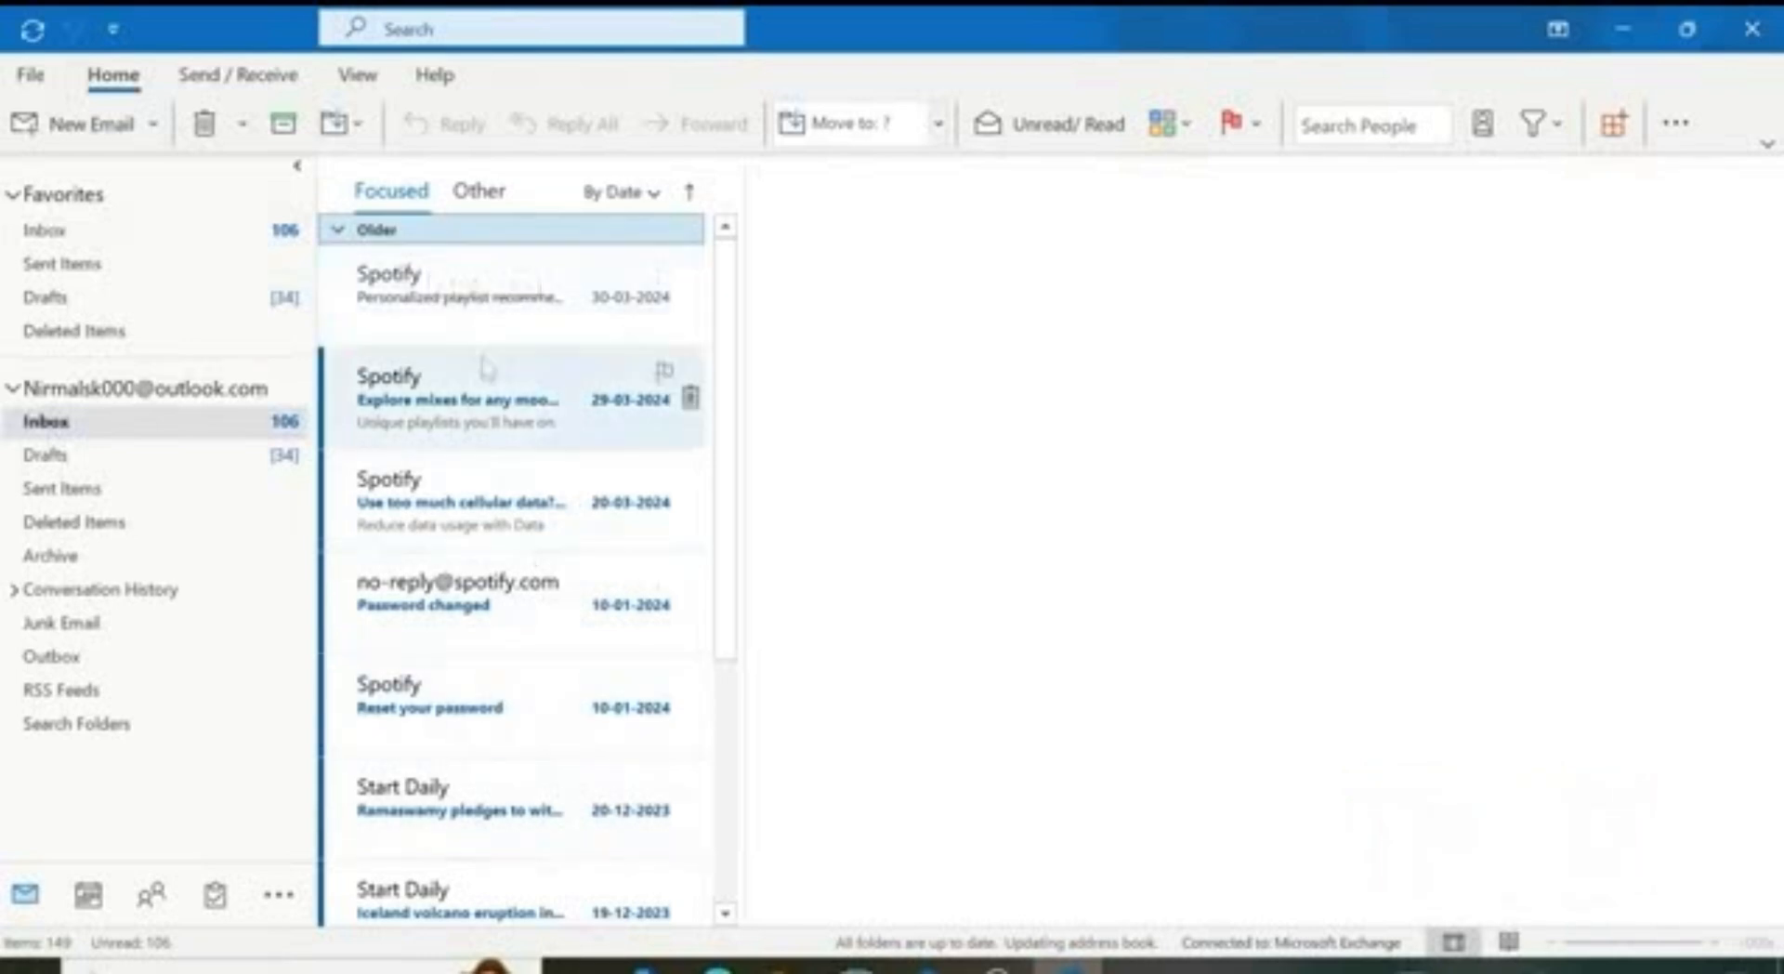
left_click(148, 455)
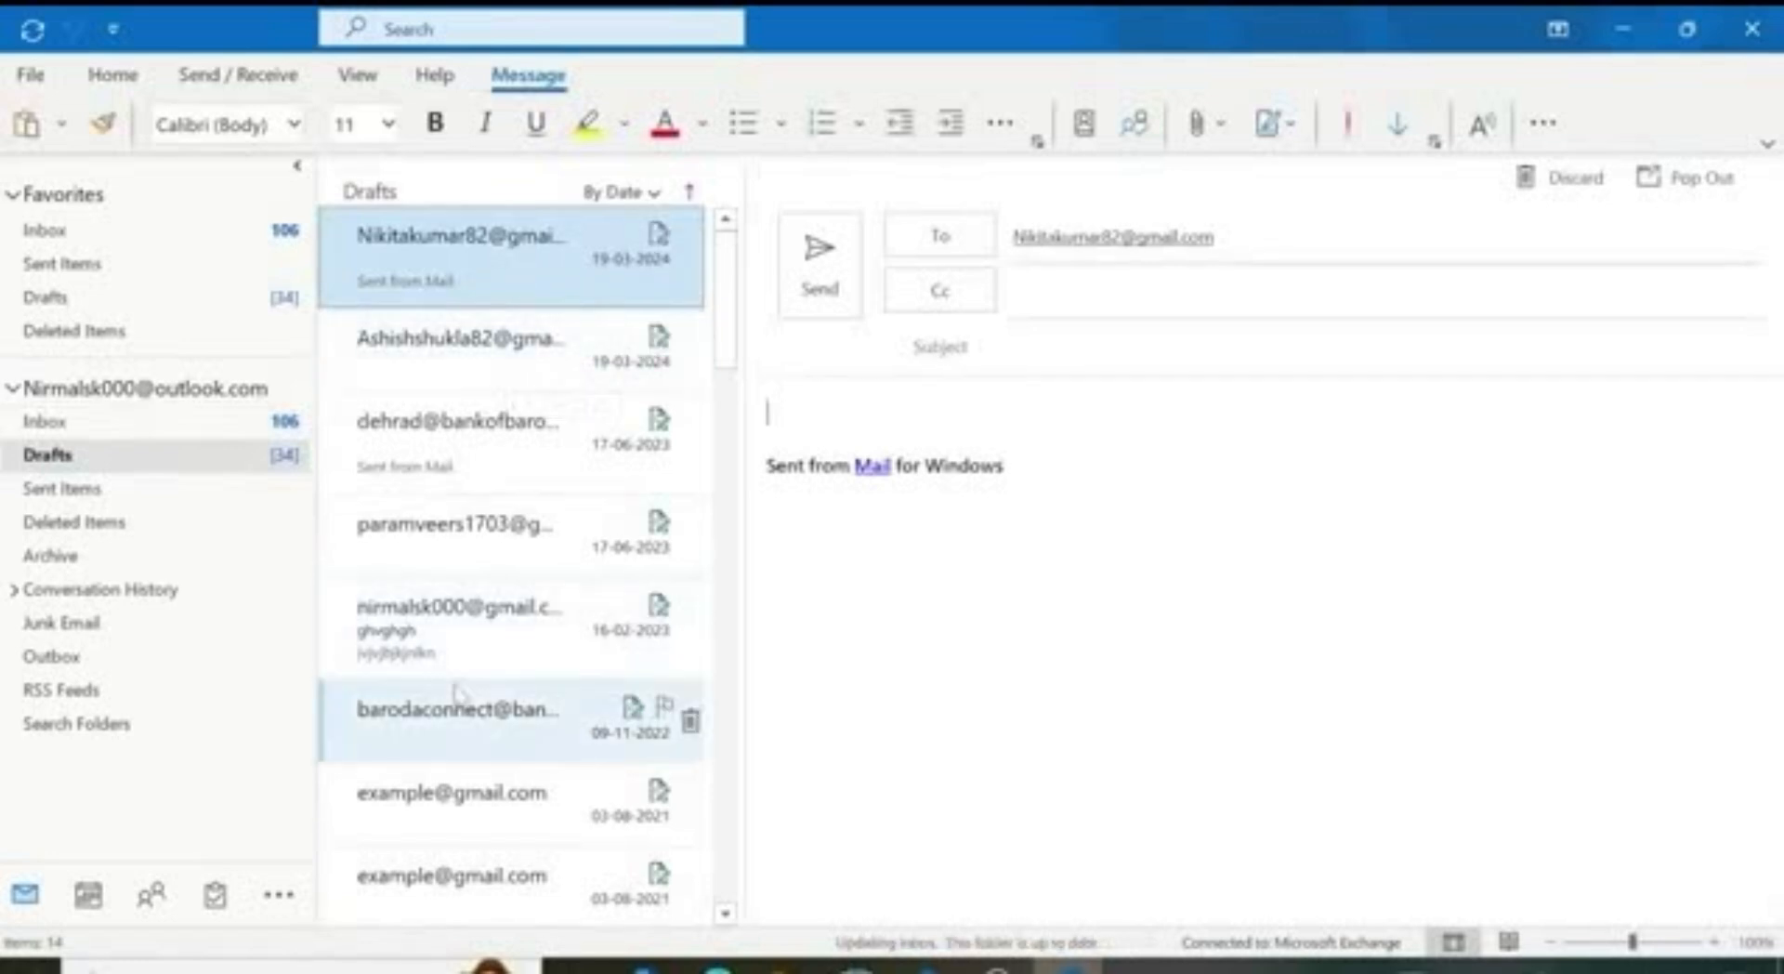
left_click(162, 493)
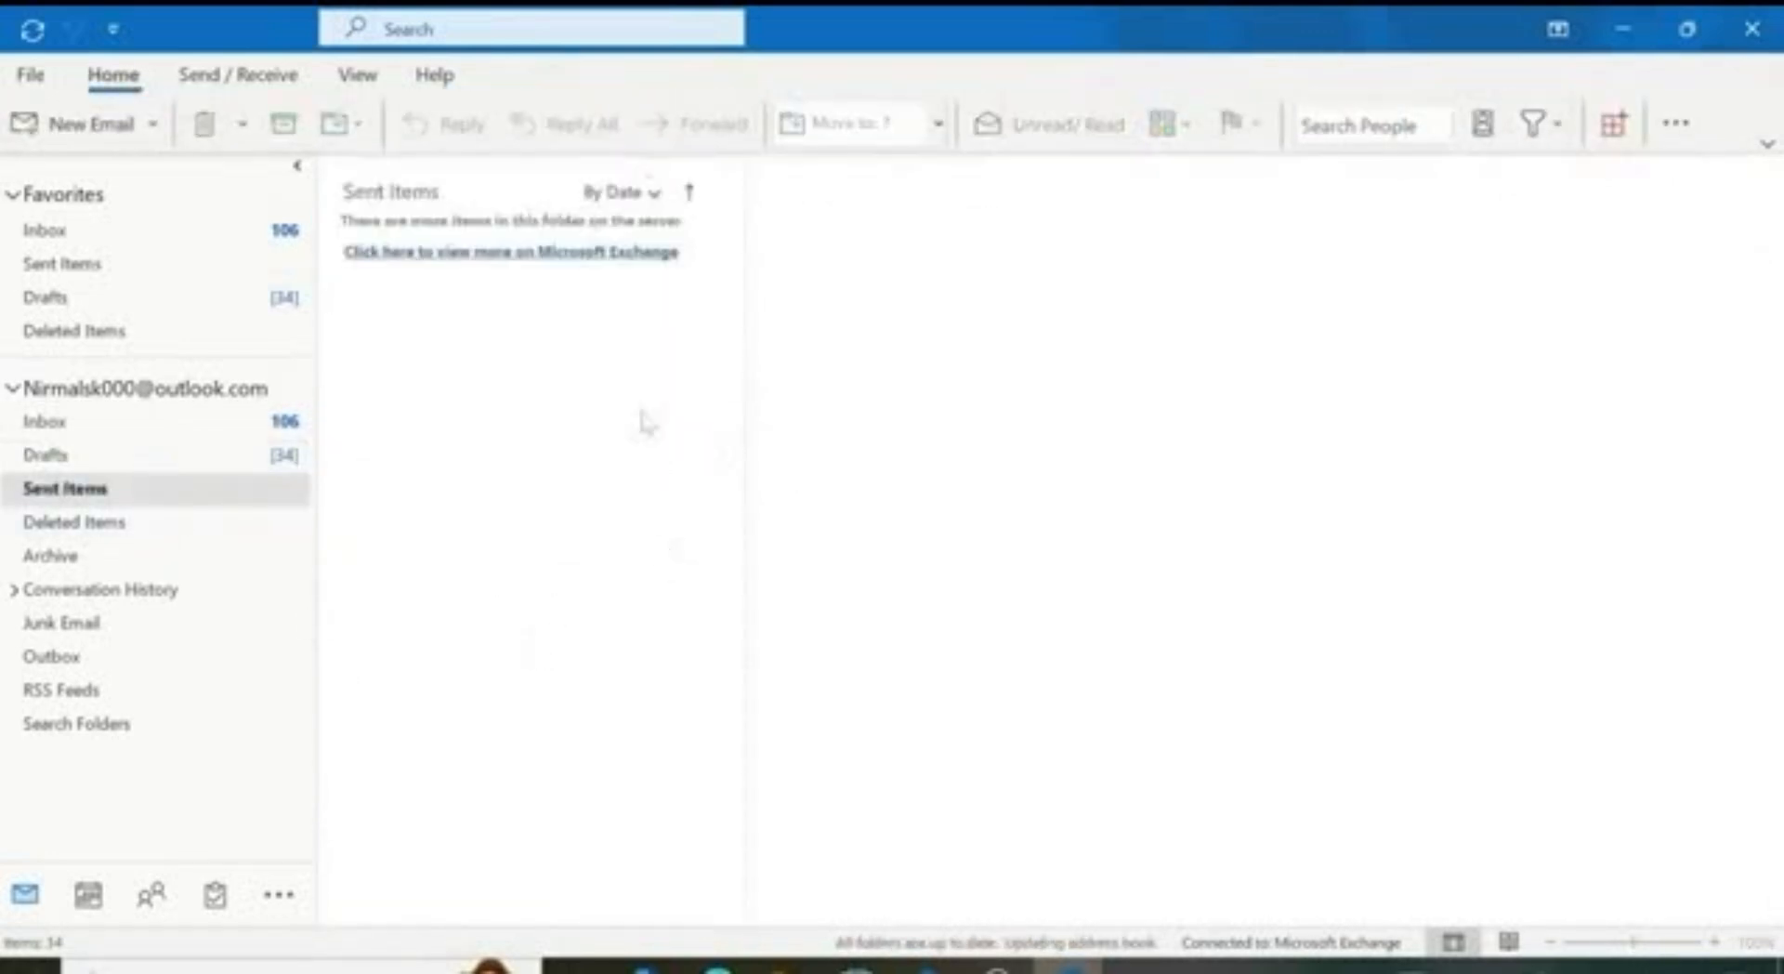
left_click(96, 521)
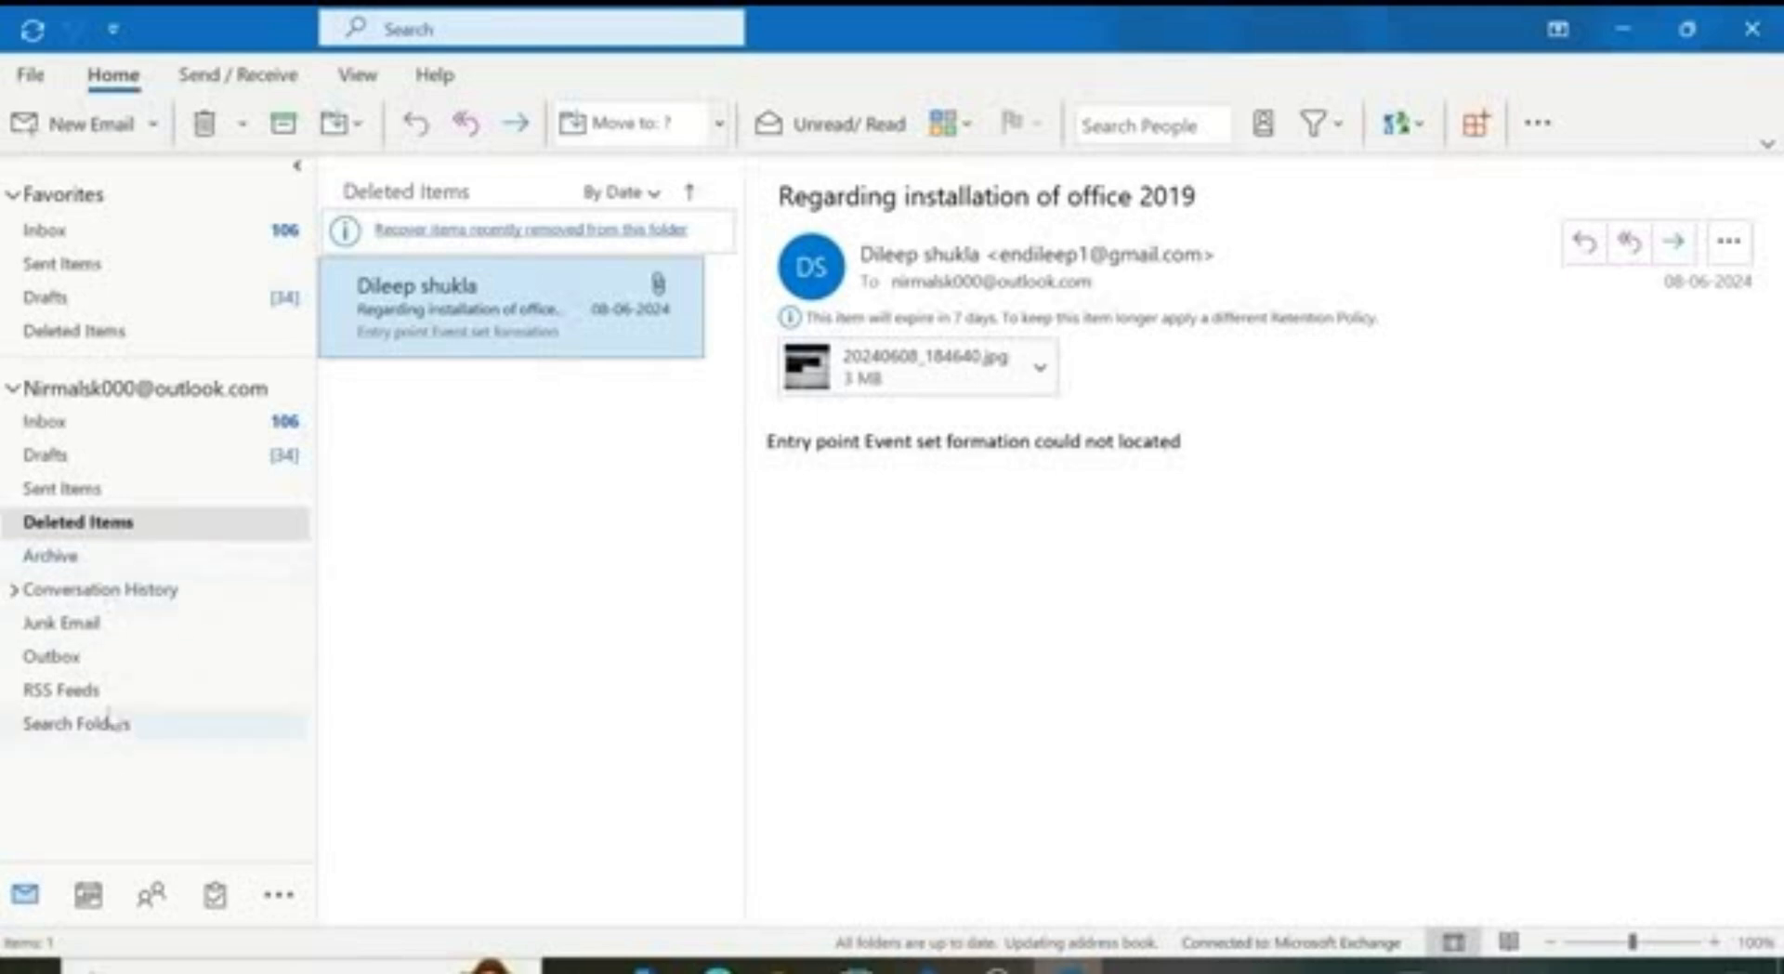
left_click(93, 230)
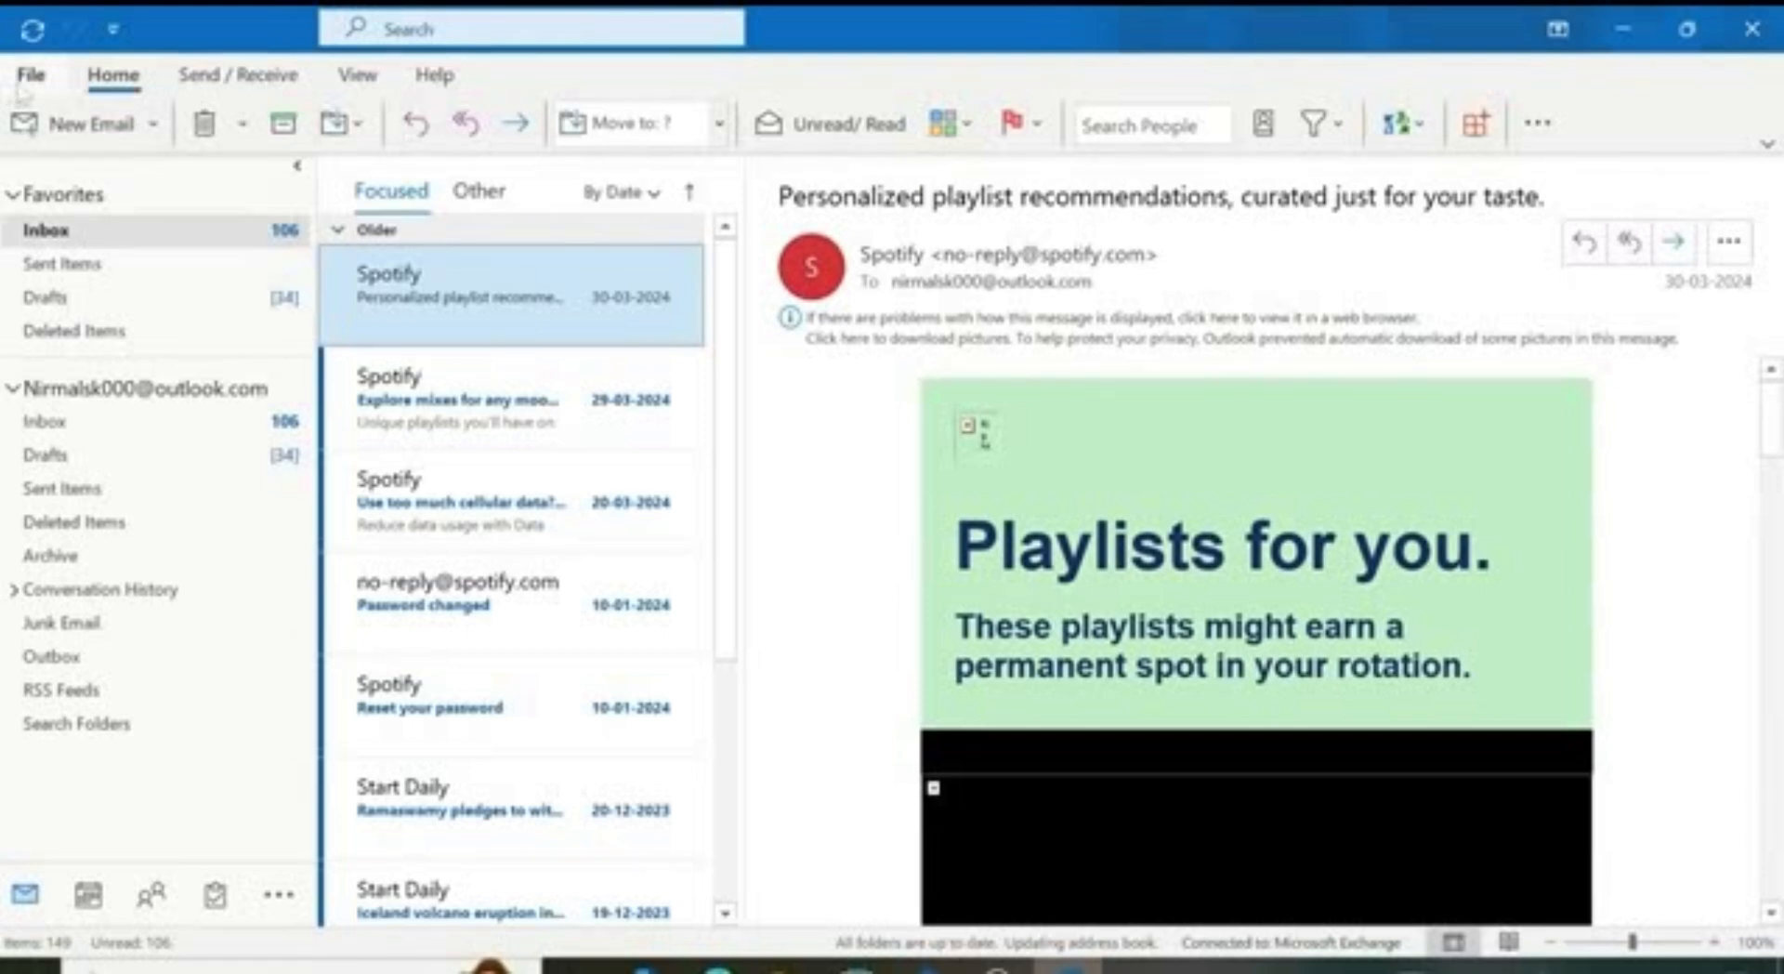
Step: View the Send/Receive, View, Help and Home ribbon tabs, then switch to the Classic Ribbon
left_click(200, 78)
left_click(357, 76)
left_click(434, 76)
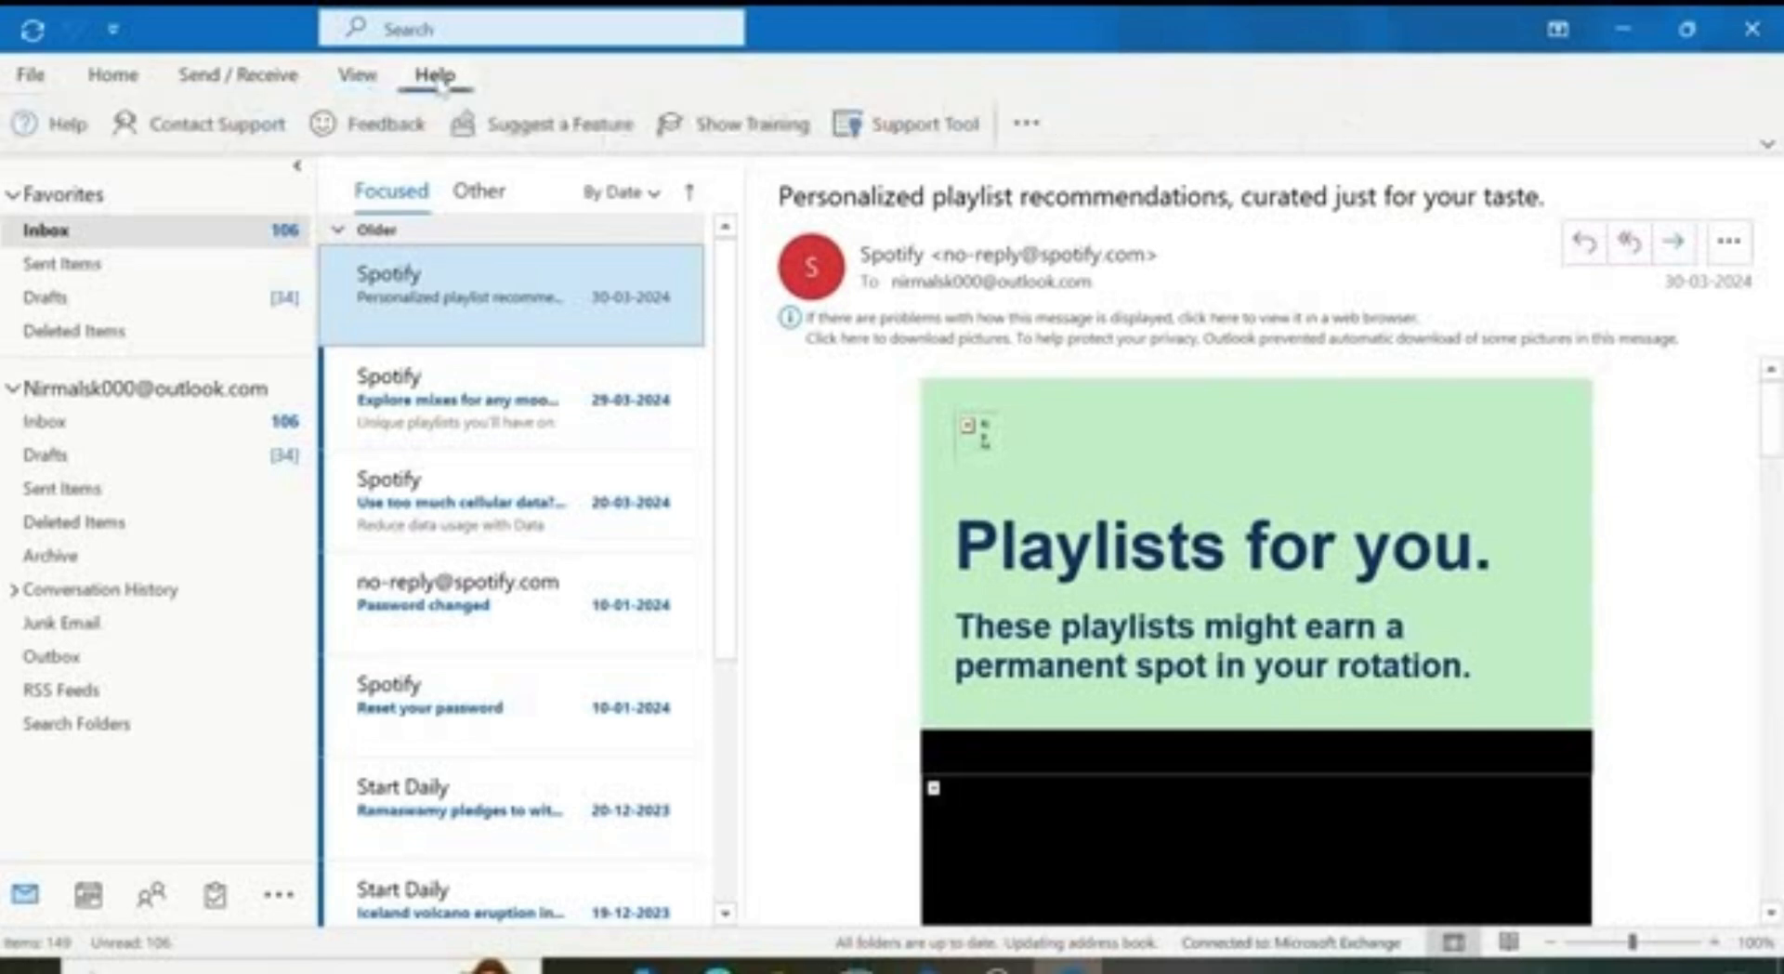
left_click(130, 78)
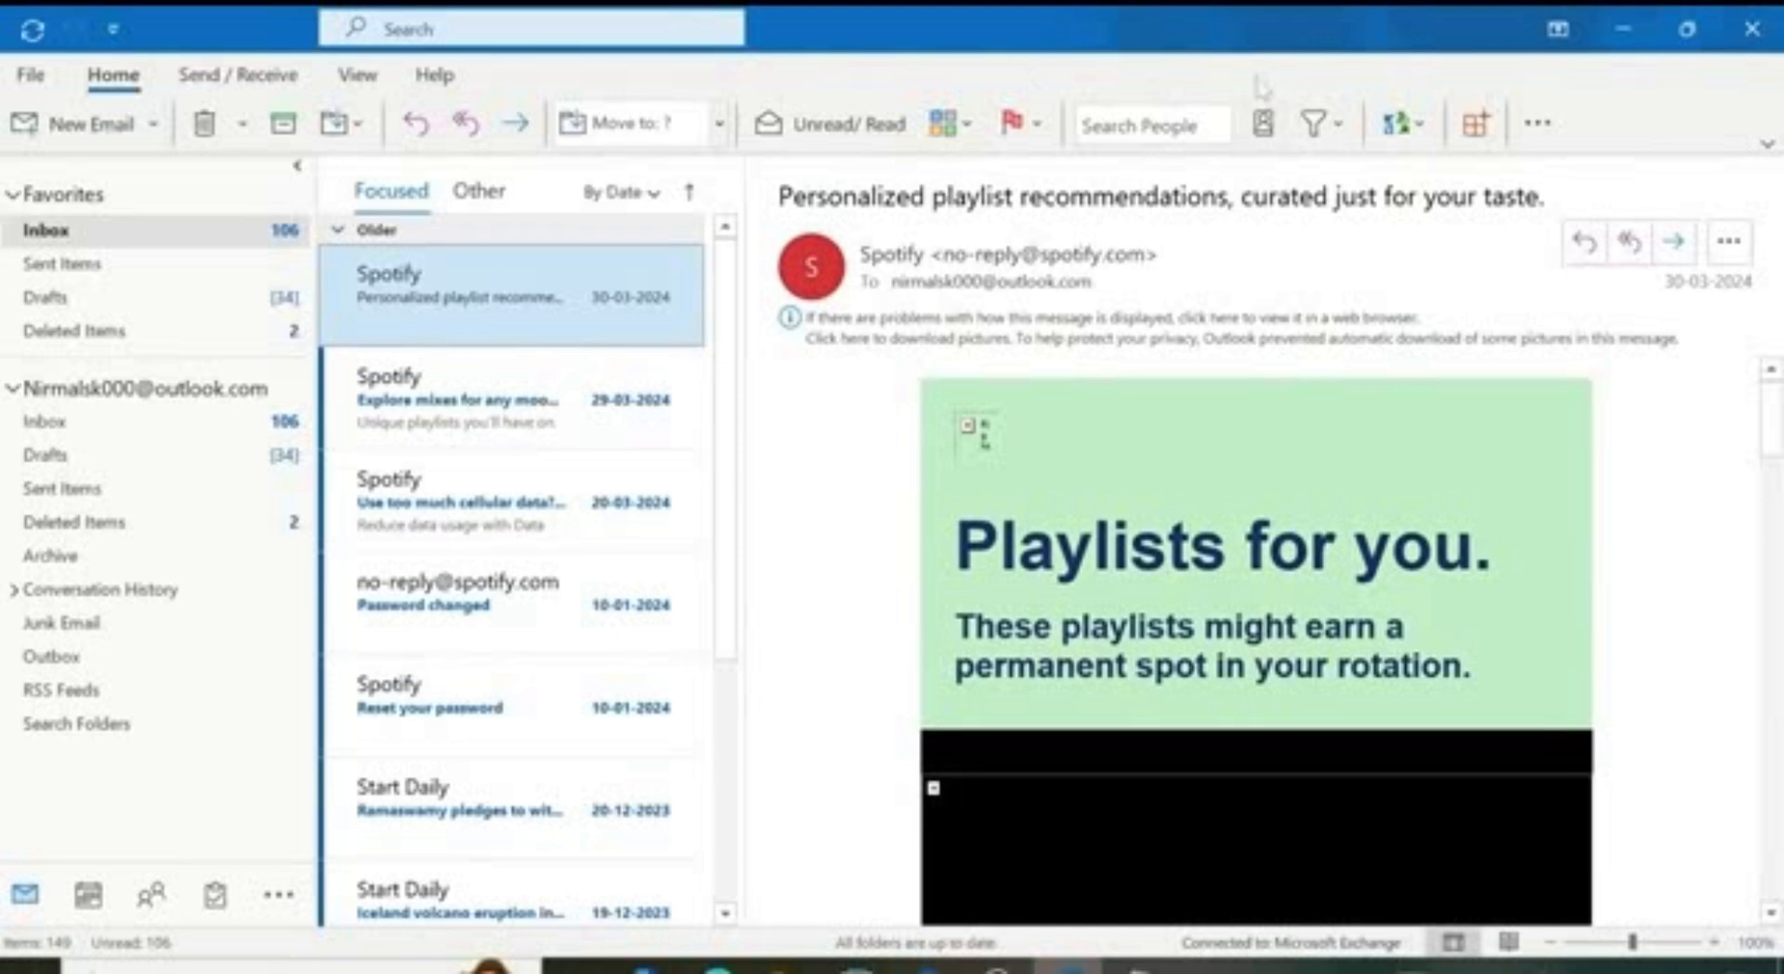
left_click(1767, 144)
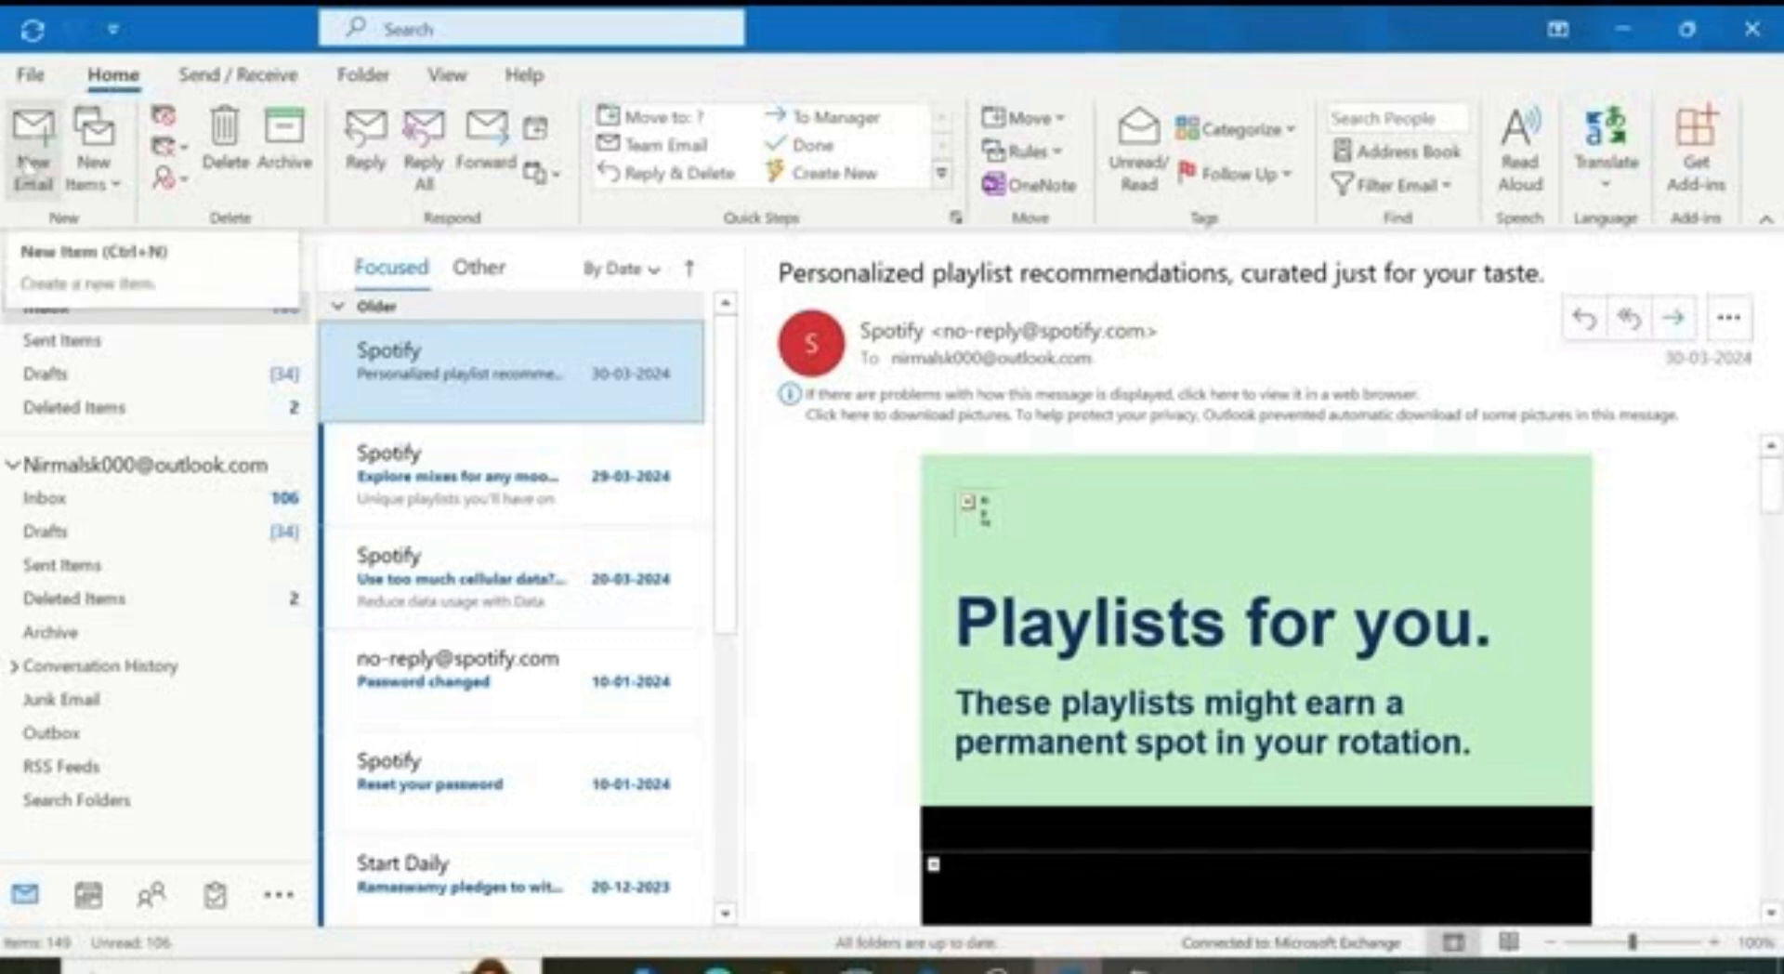
Step: Start a new email and enter an Outlook address and a Gmail address in the To line
left_click(30, 162)
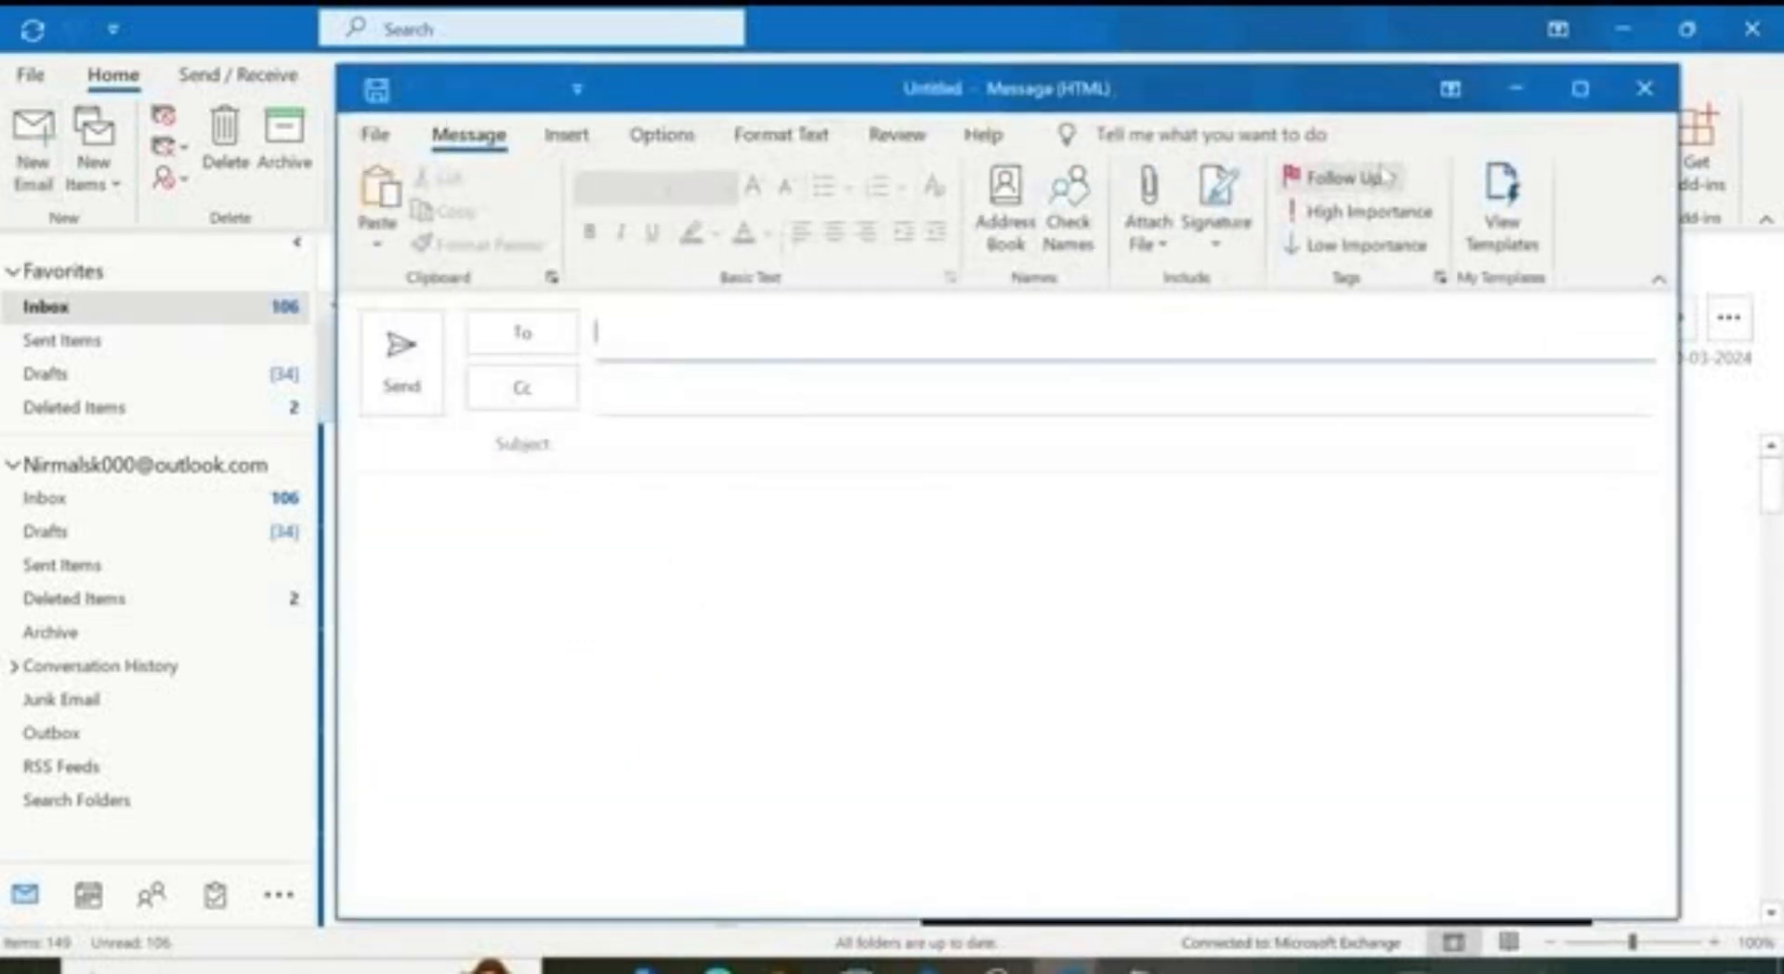
left_click_drag(1362, 104, 1289, 105)
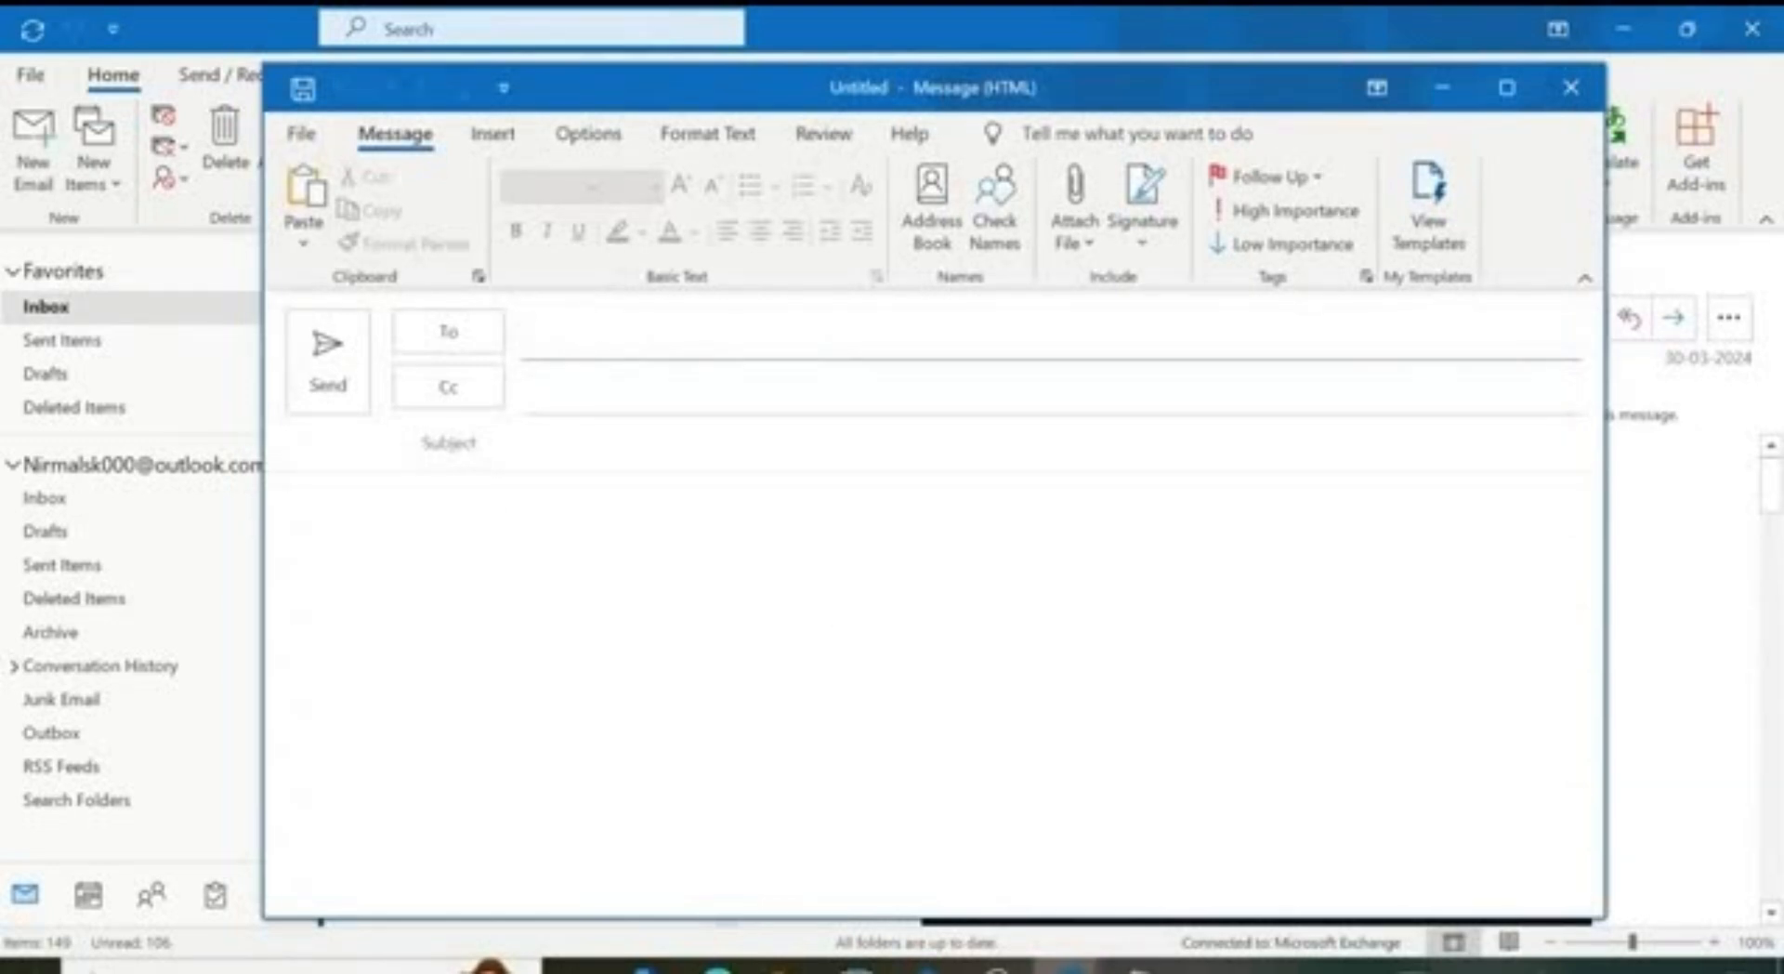
left_click(578, 333)
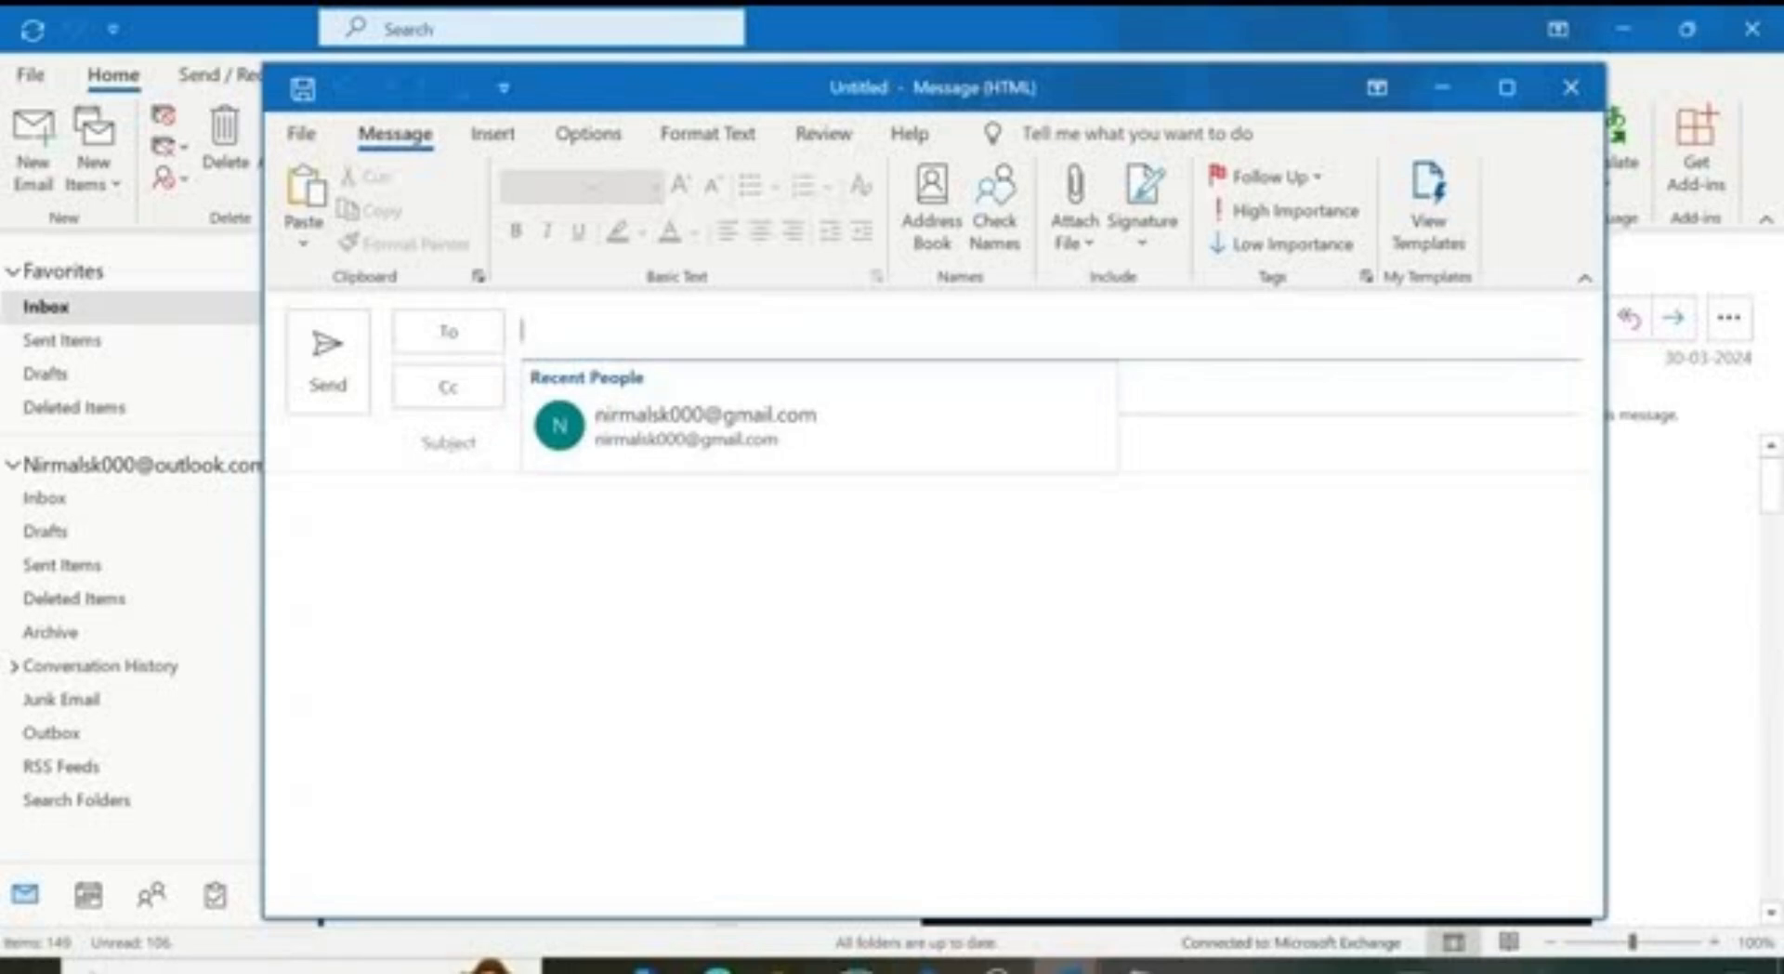
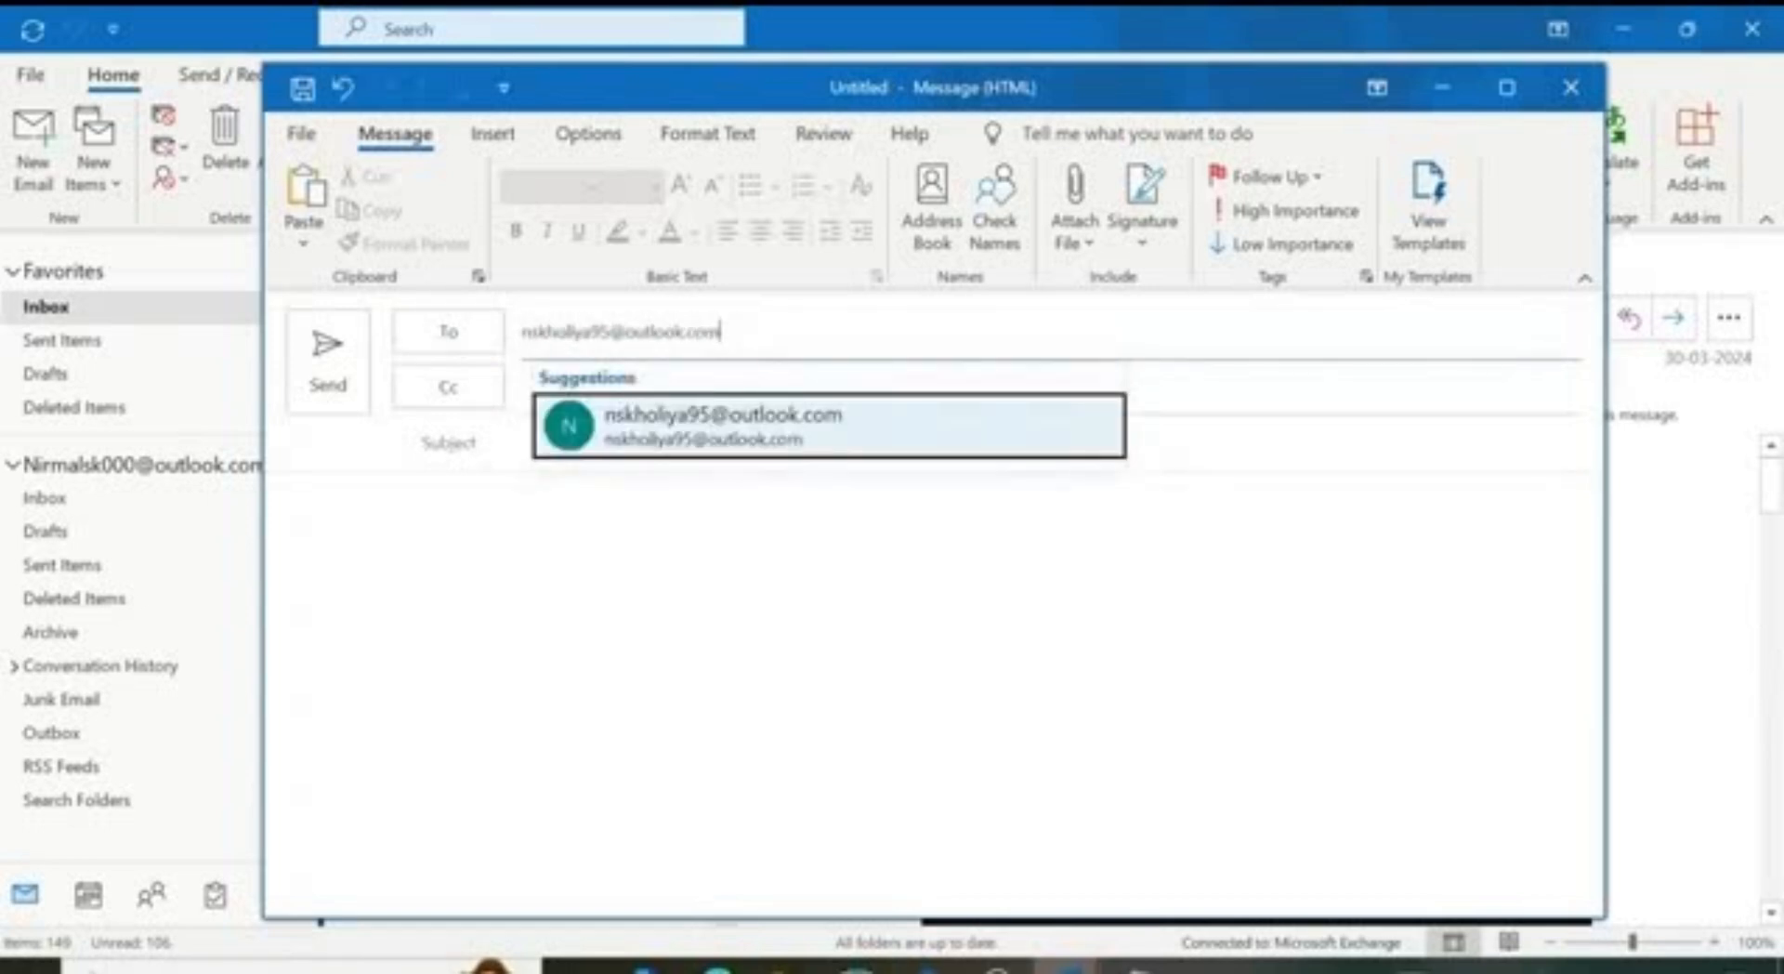
key("Return")
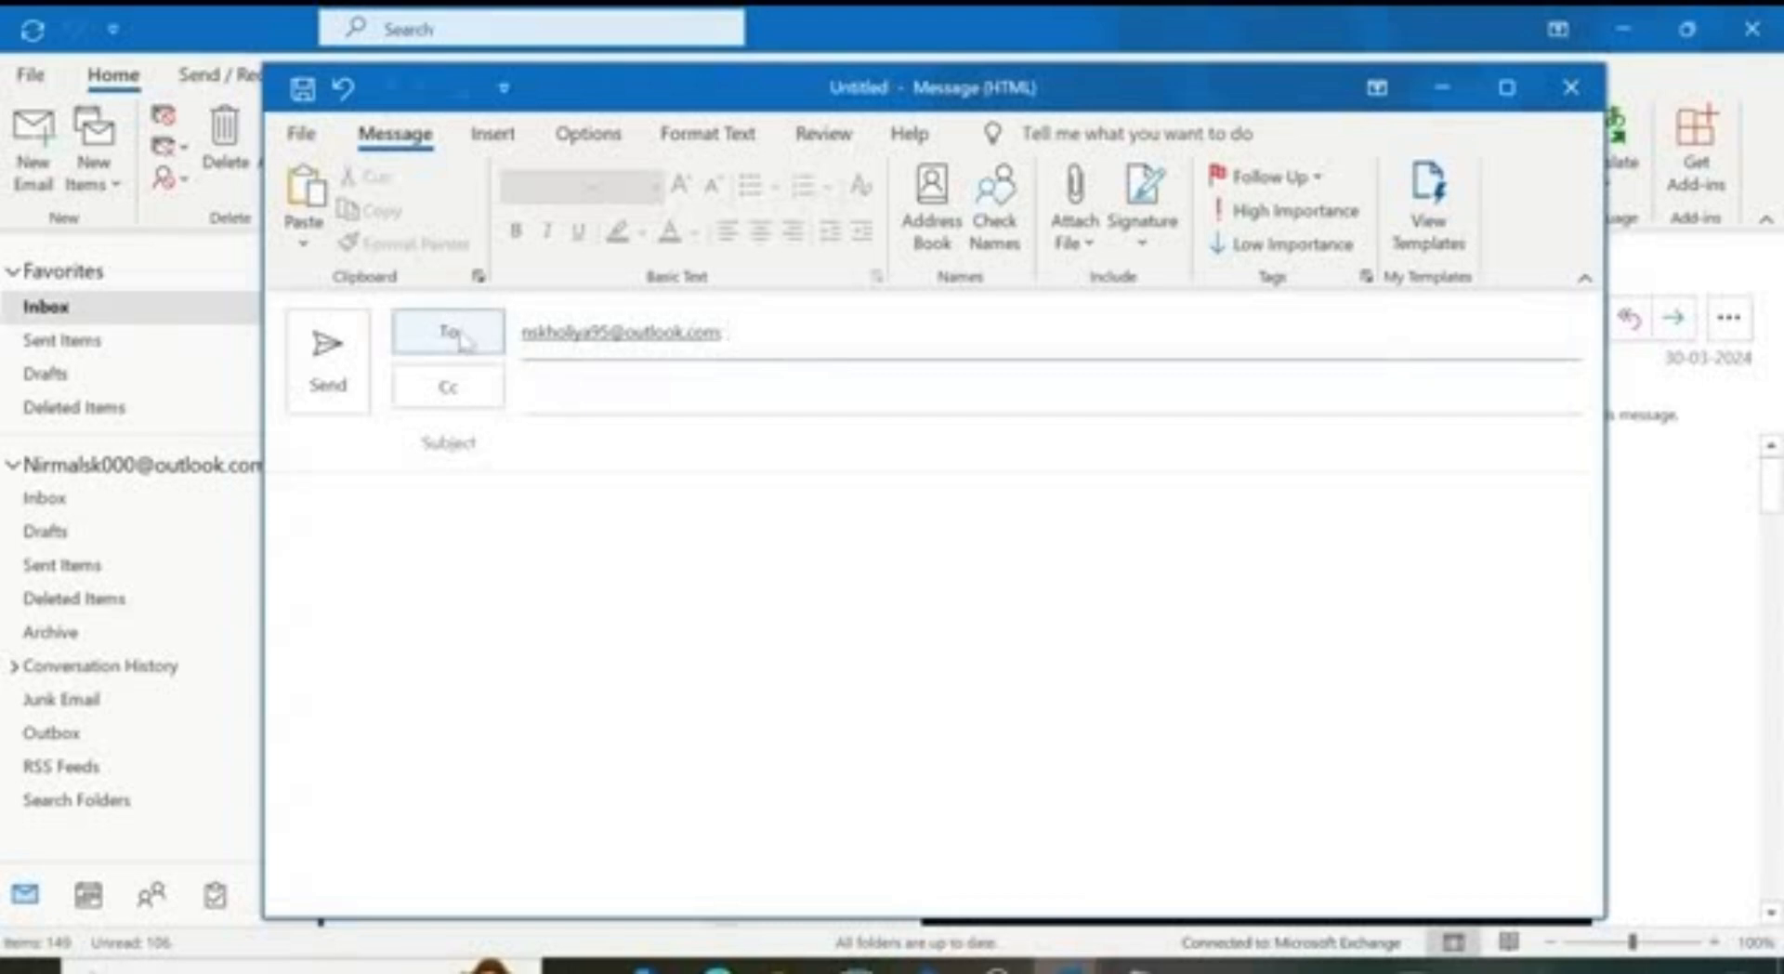
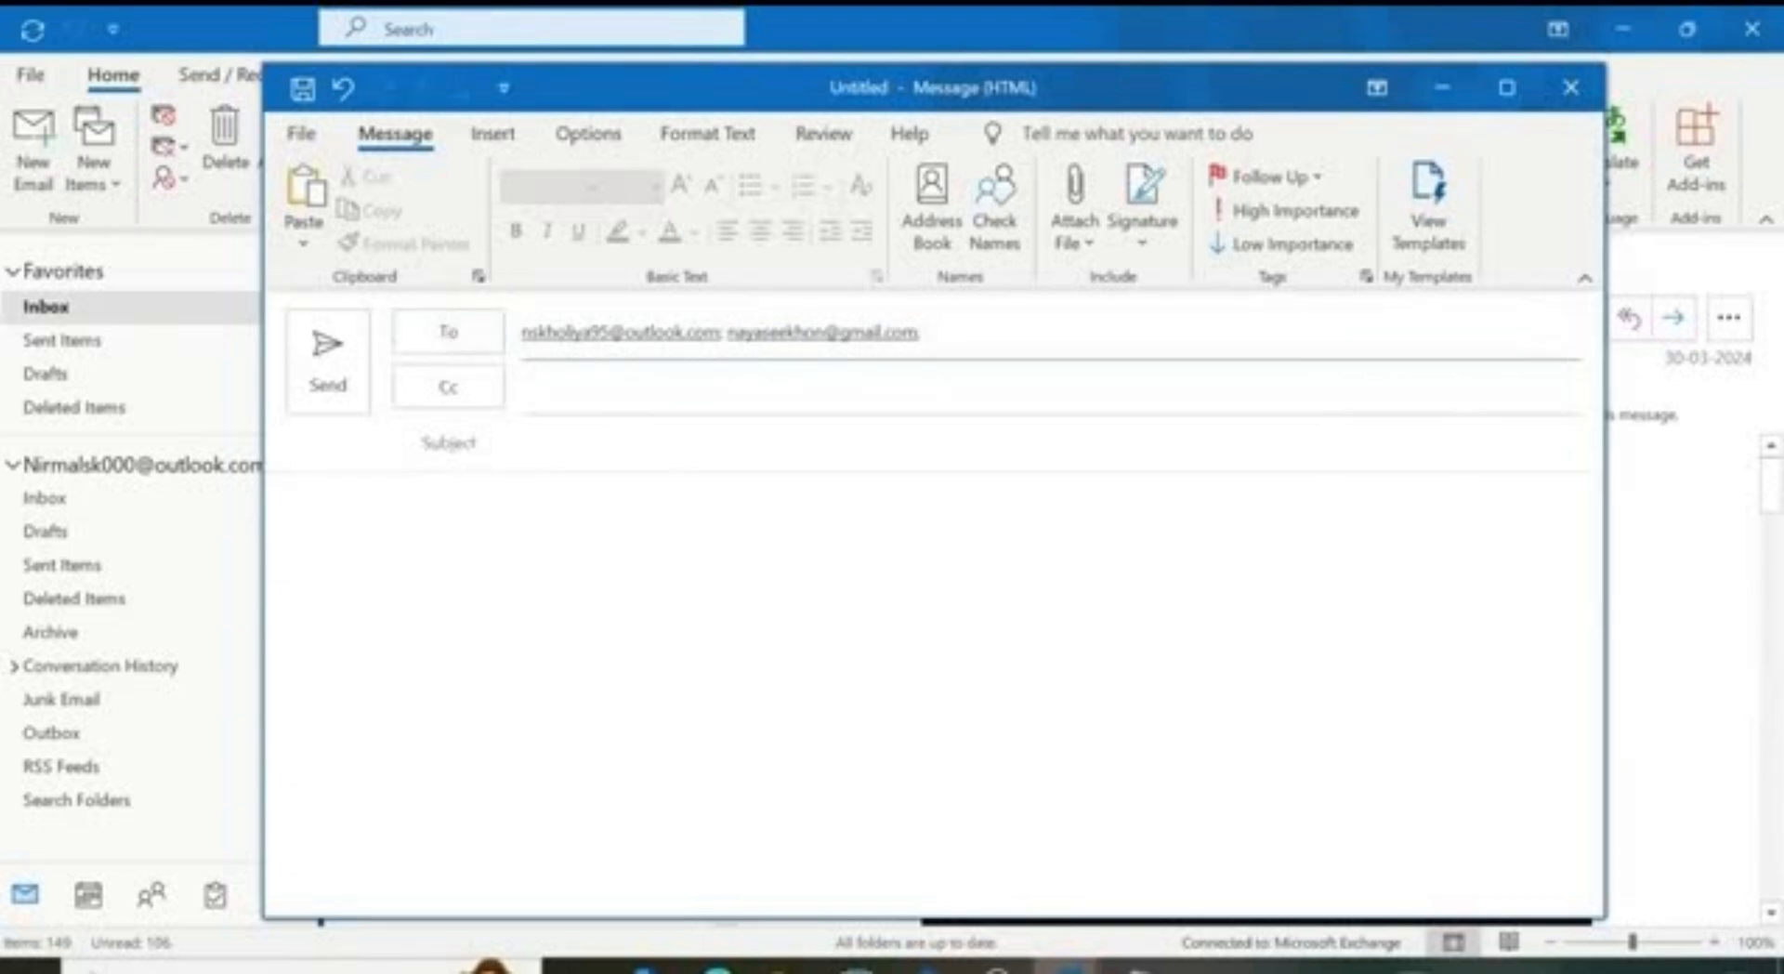
left_click(557, 388)
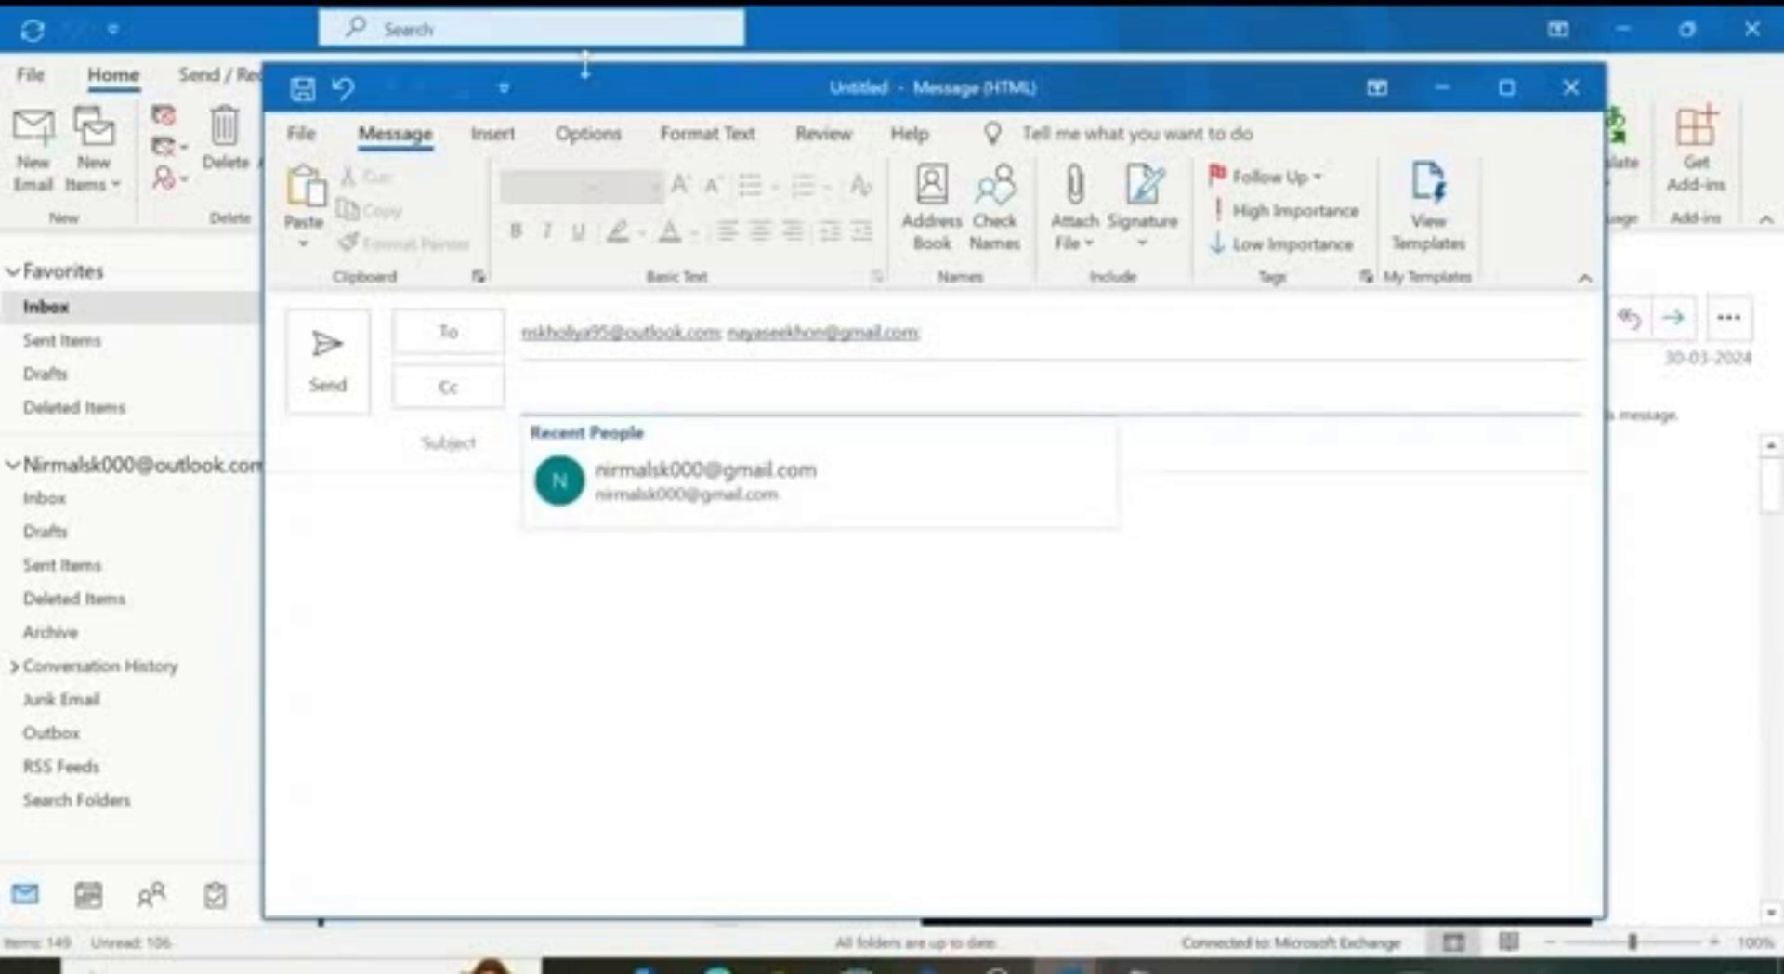
left_click(591, 142)
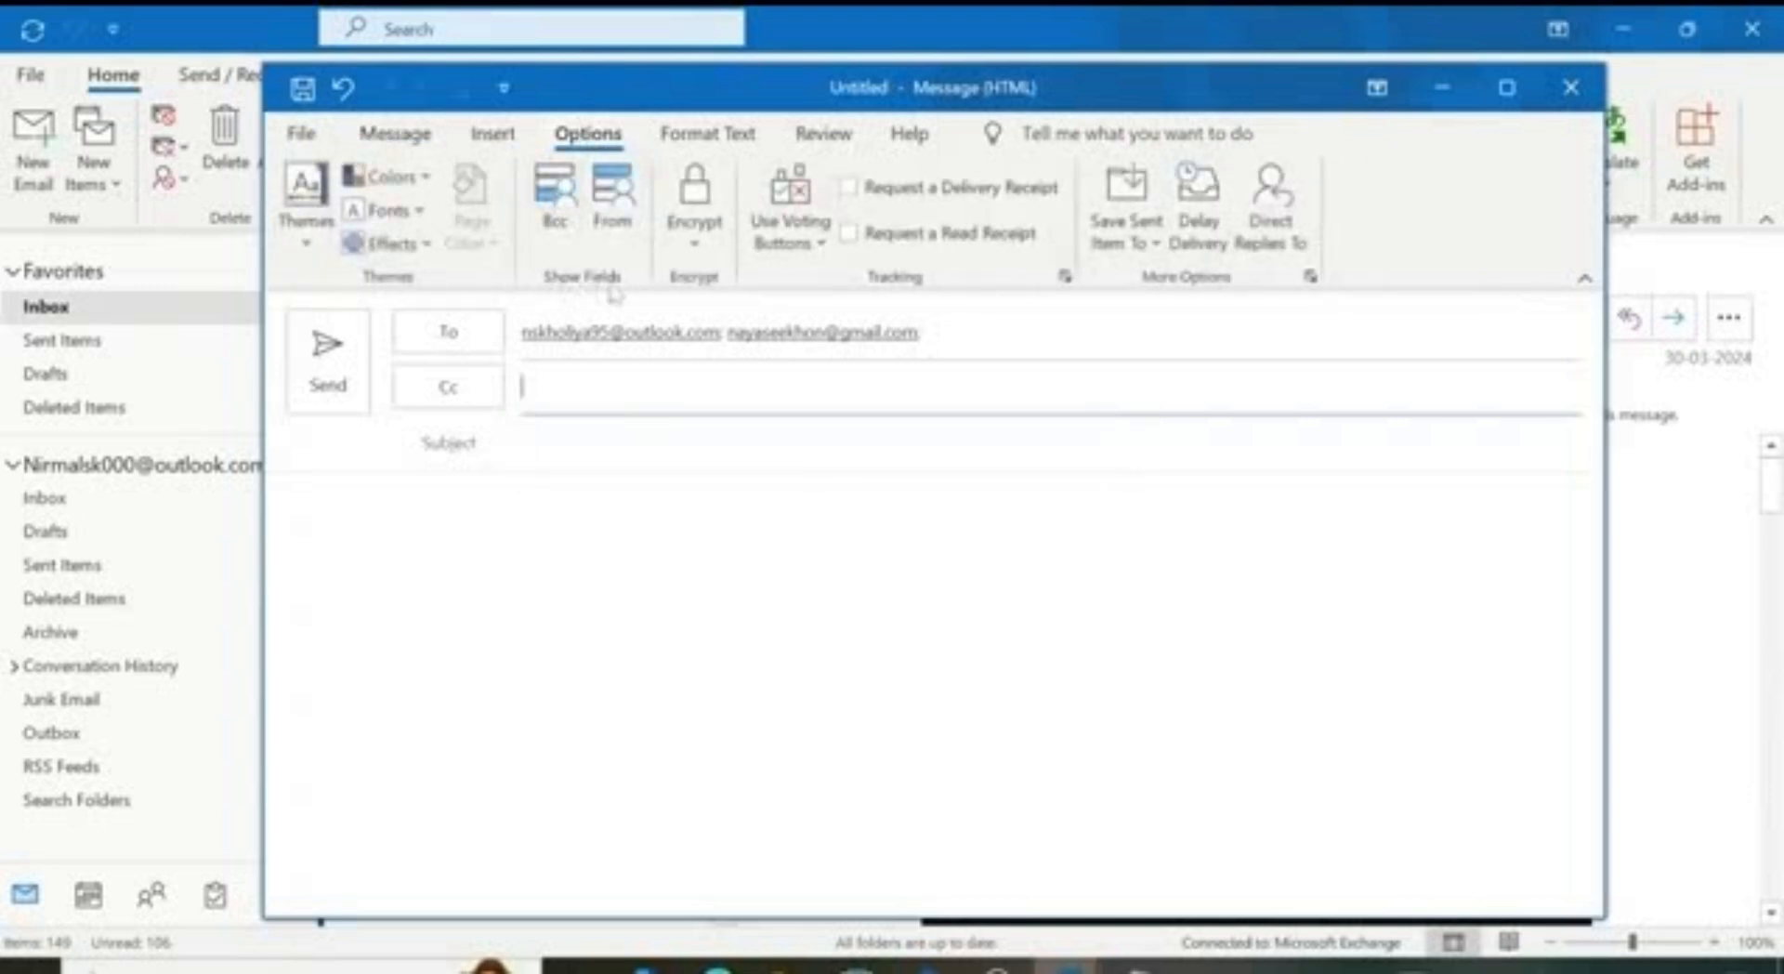
Step: Show the Bcc field from the Options tab, then move through Cc and Bcc to the Subject line
left_click(558, 206)
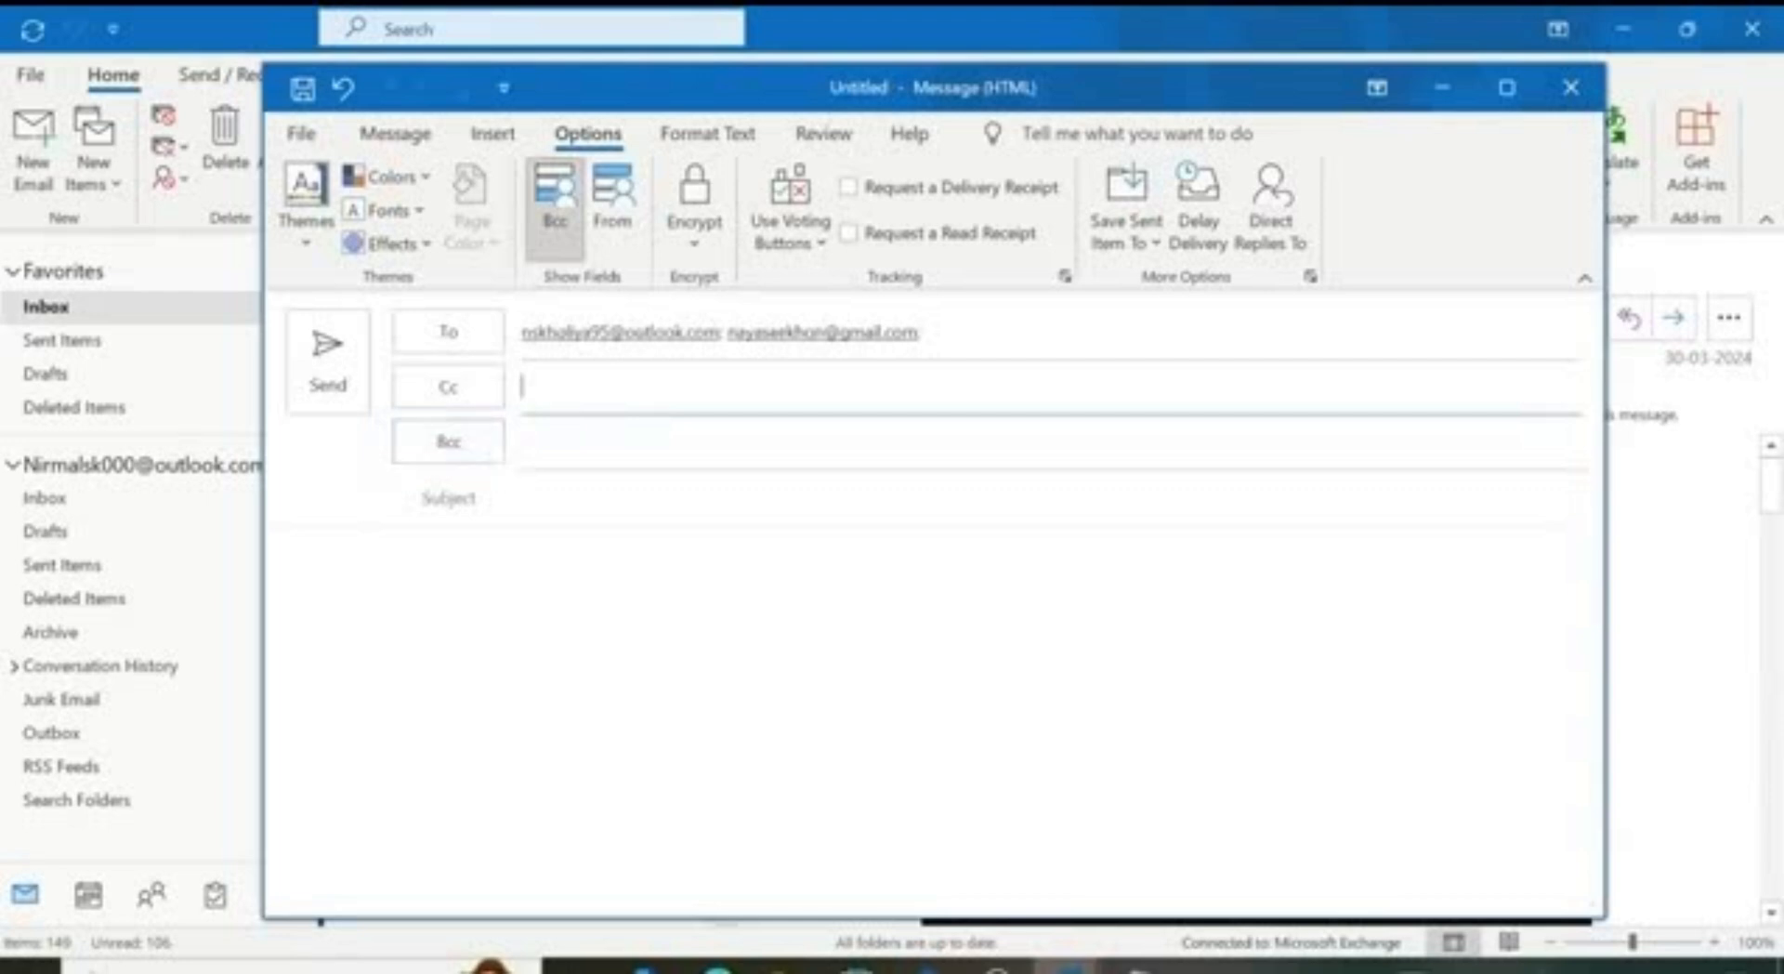
left_click(558, 442)
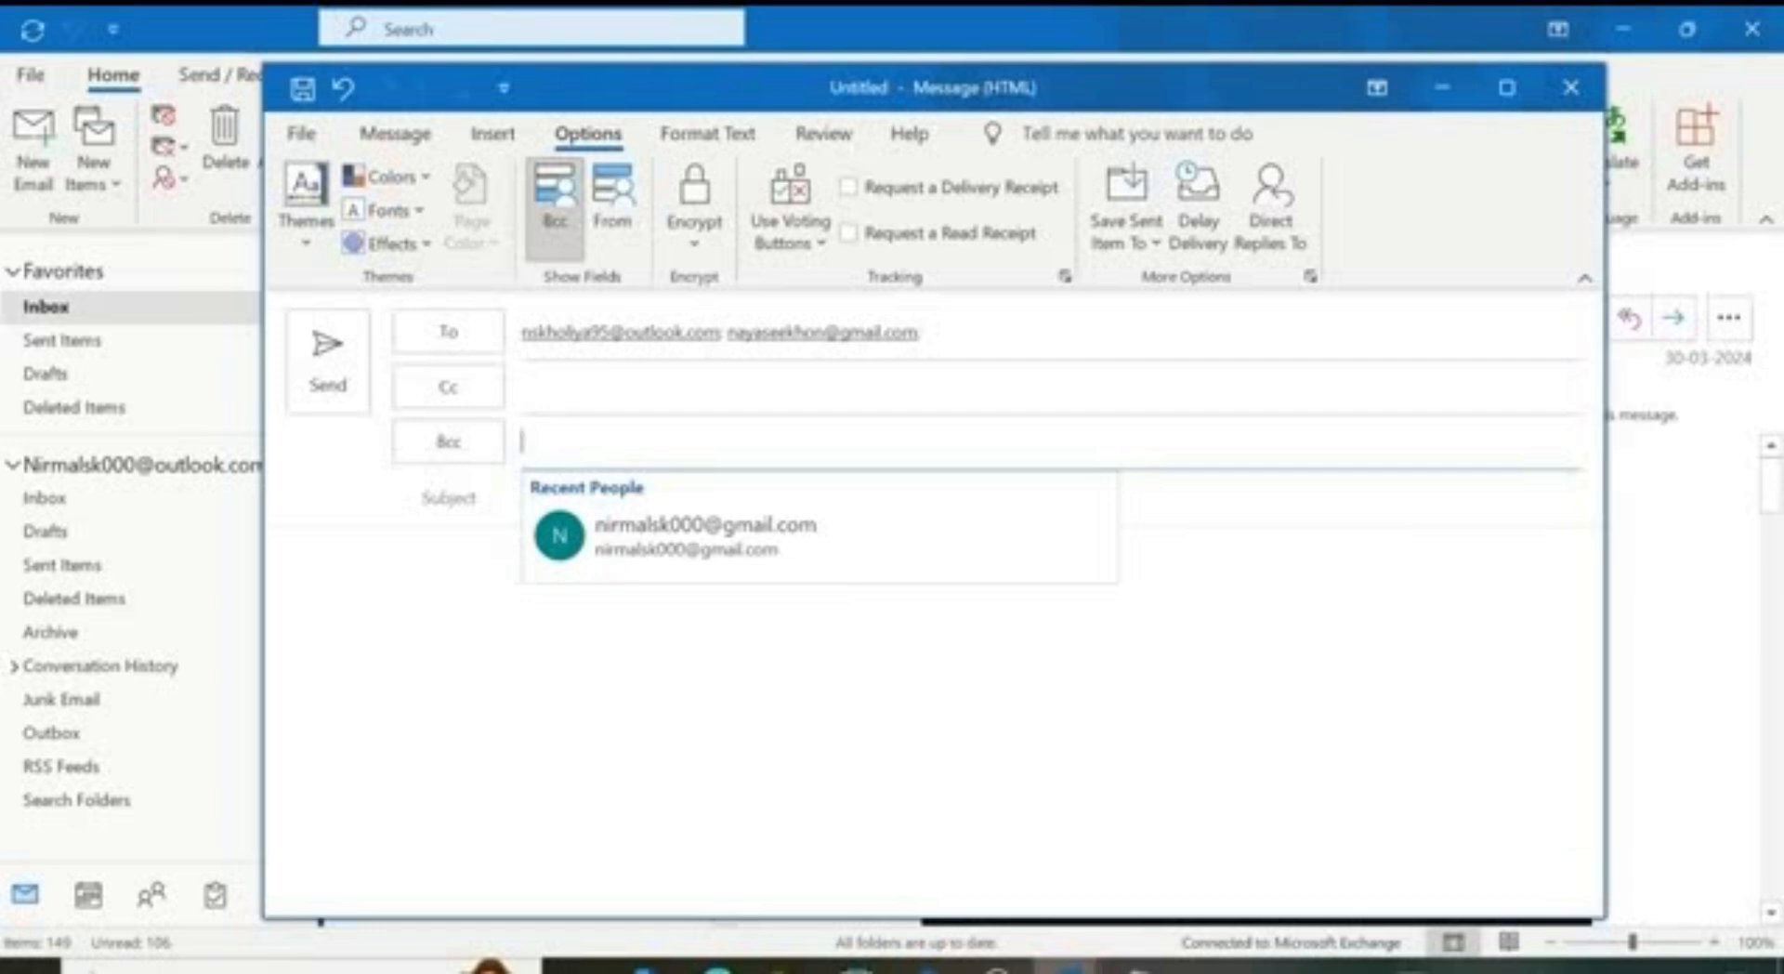
left_click(558, 388)
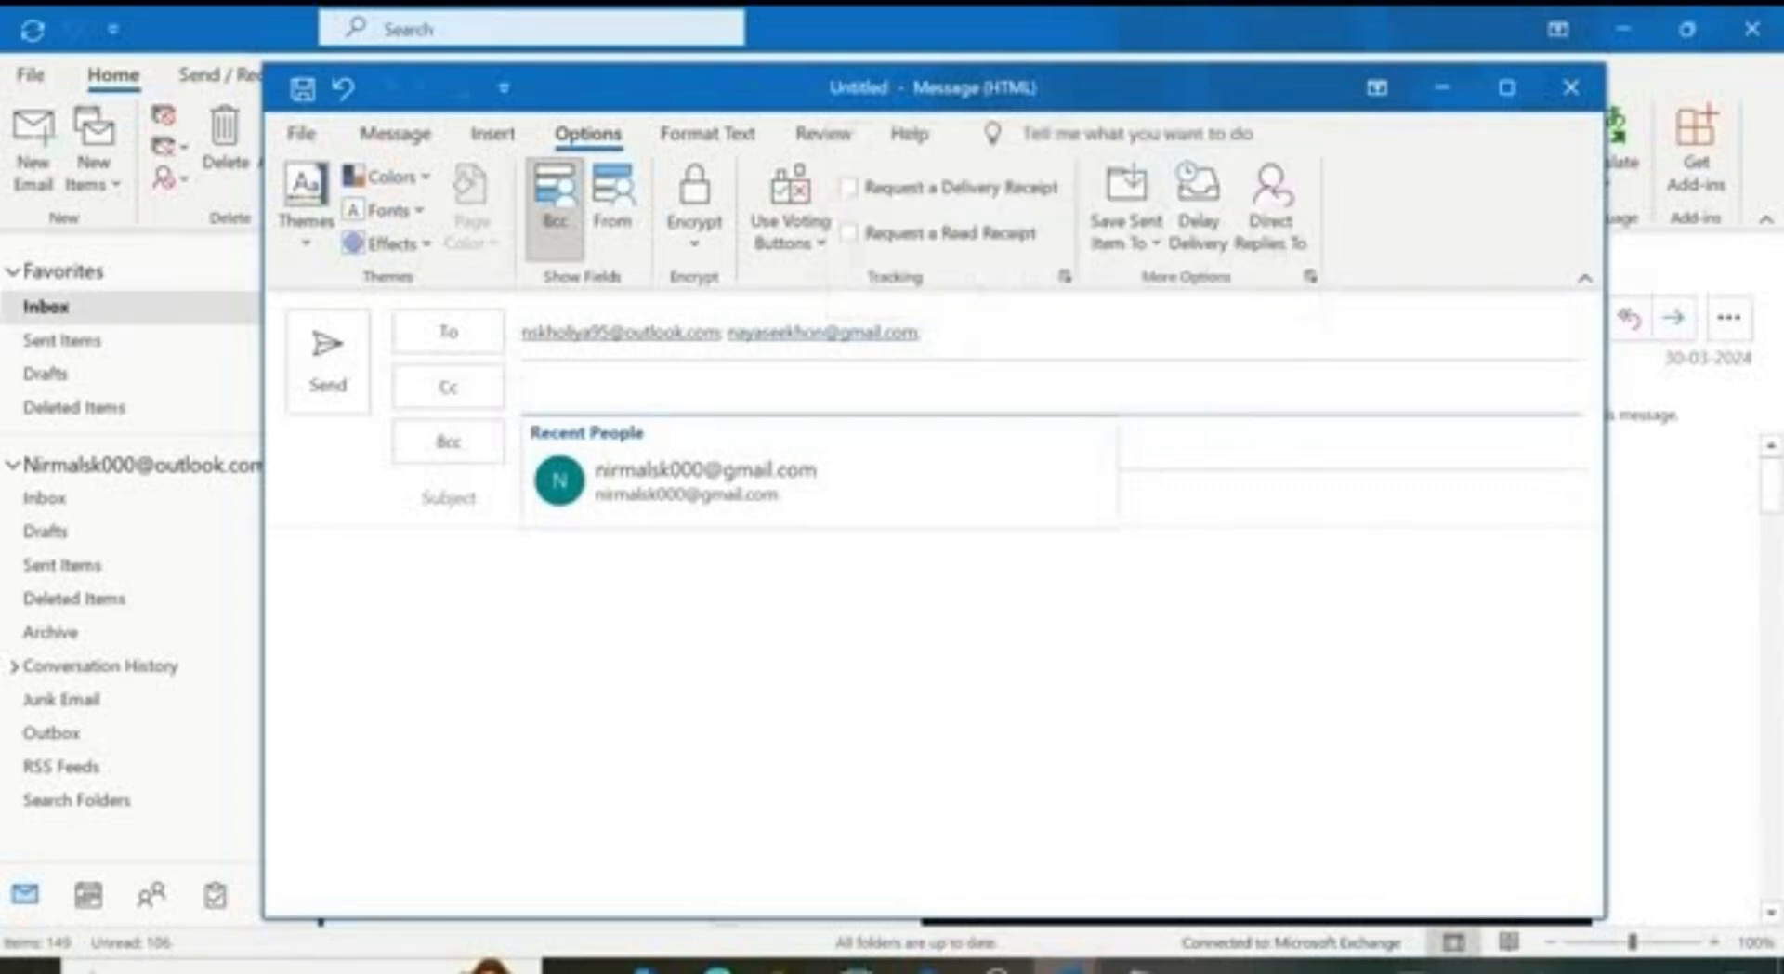
left_click(1059, 448)
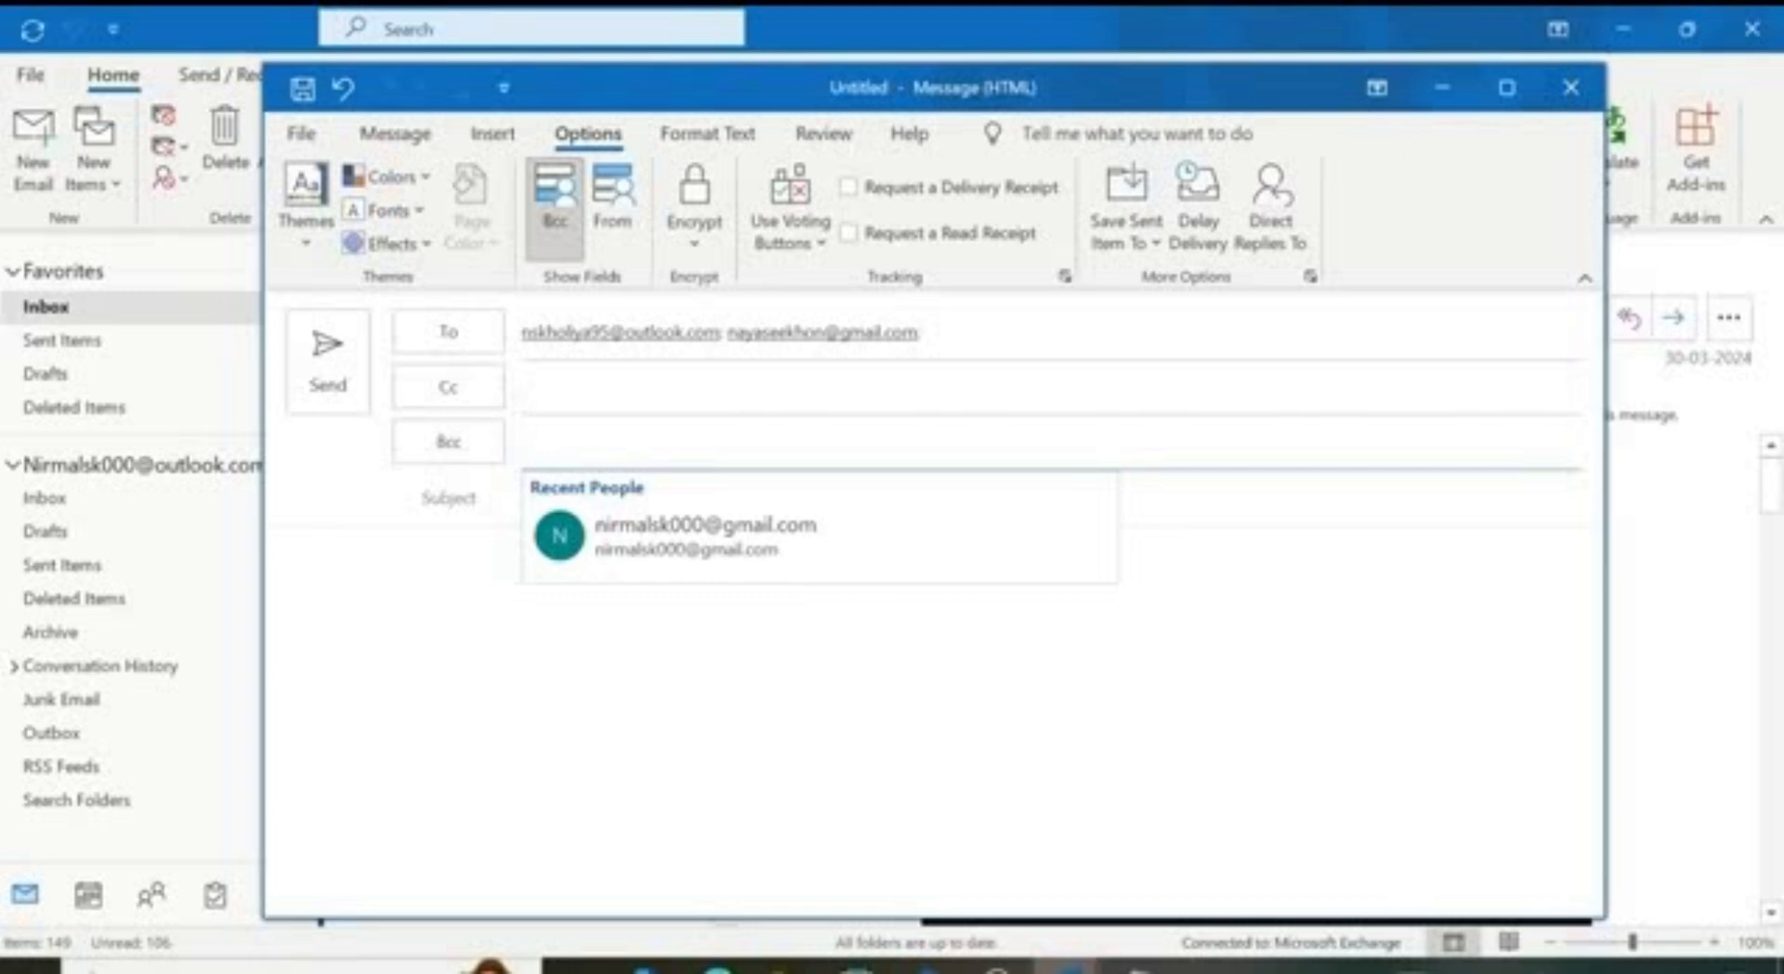
left_click(442, 505)
left_click(508, 507)
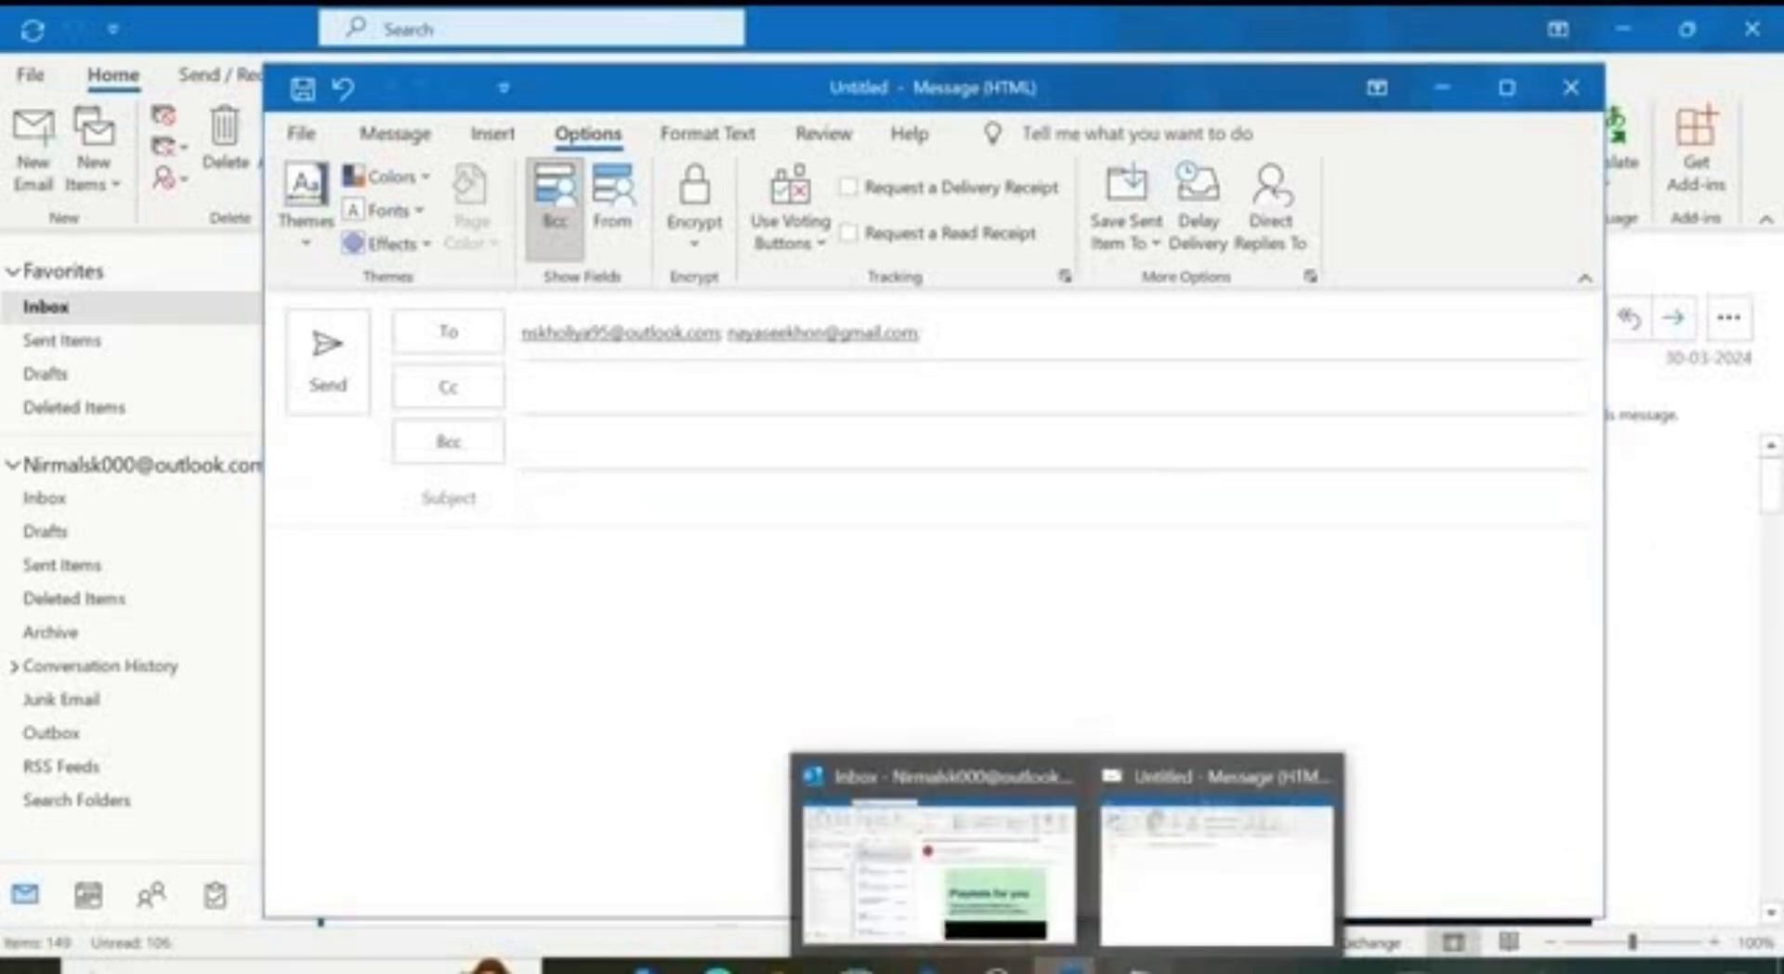
Step: Copy the title from Notepad into the Subject: 'Invitation to Upcoming Team Meeting'
left_click(1141, 967)
left_click_drag(510, 197, 63, 191)
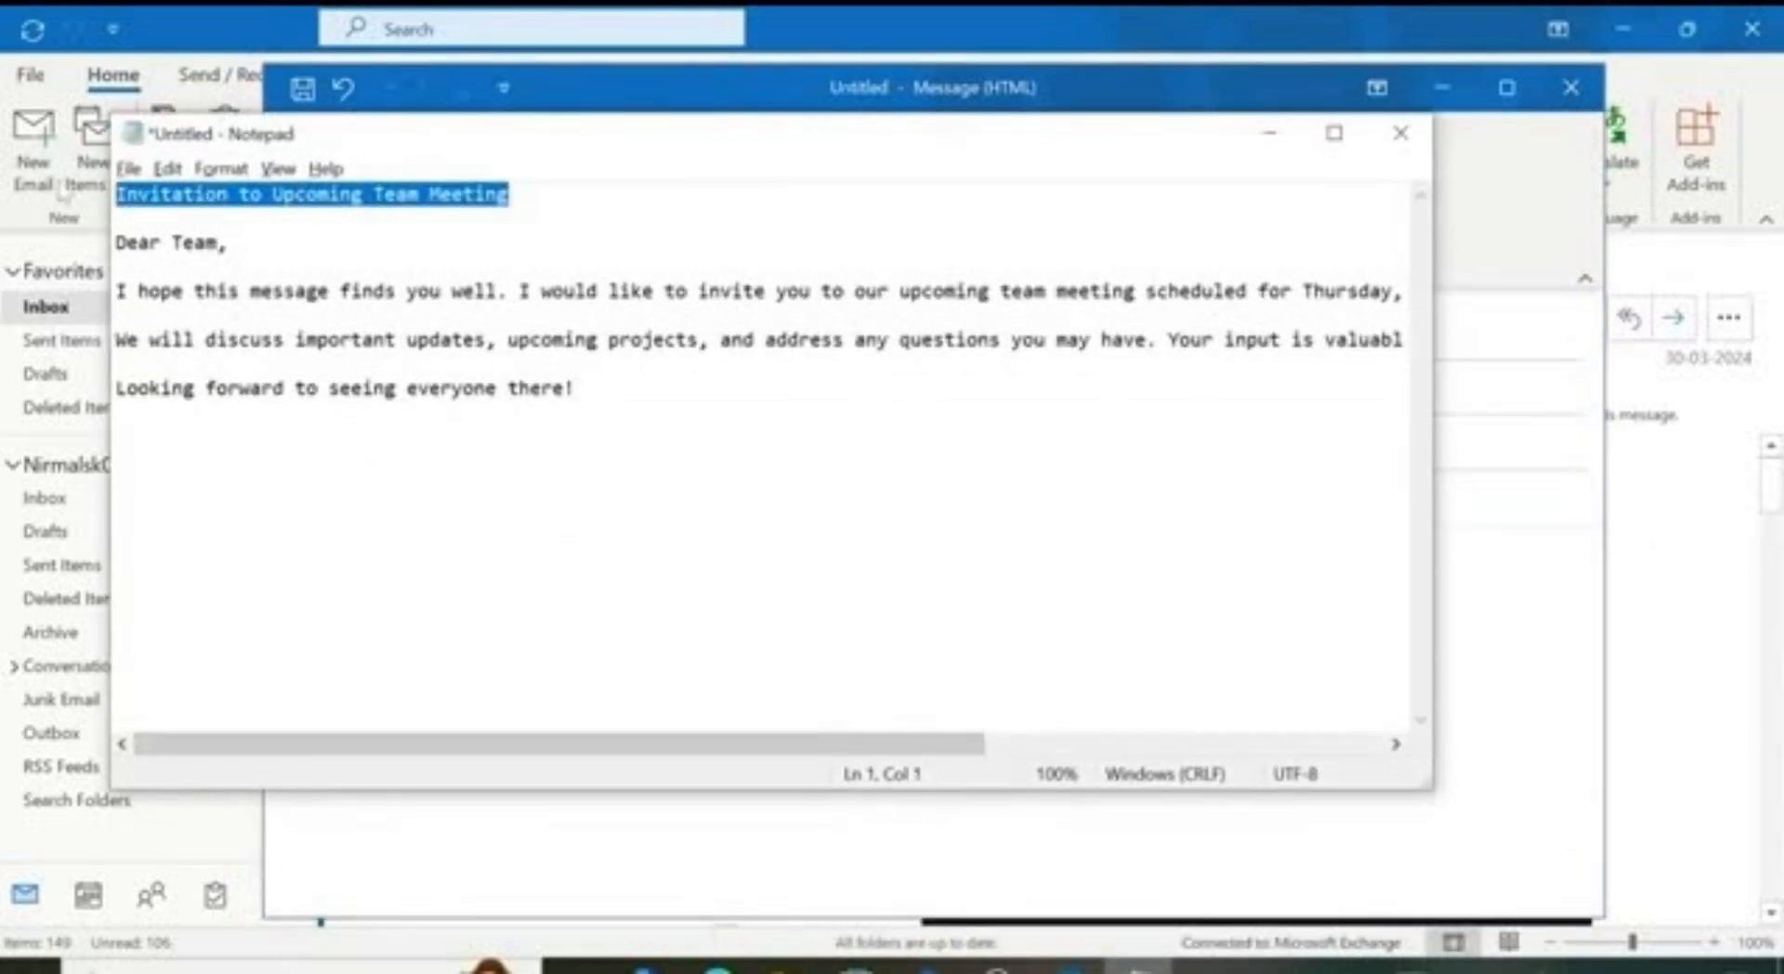
key("ctrl+c")
key("alt+Tab")
key("ctrl+v")
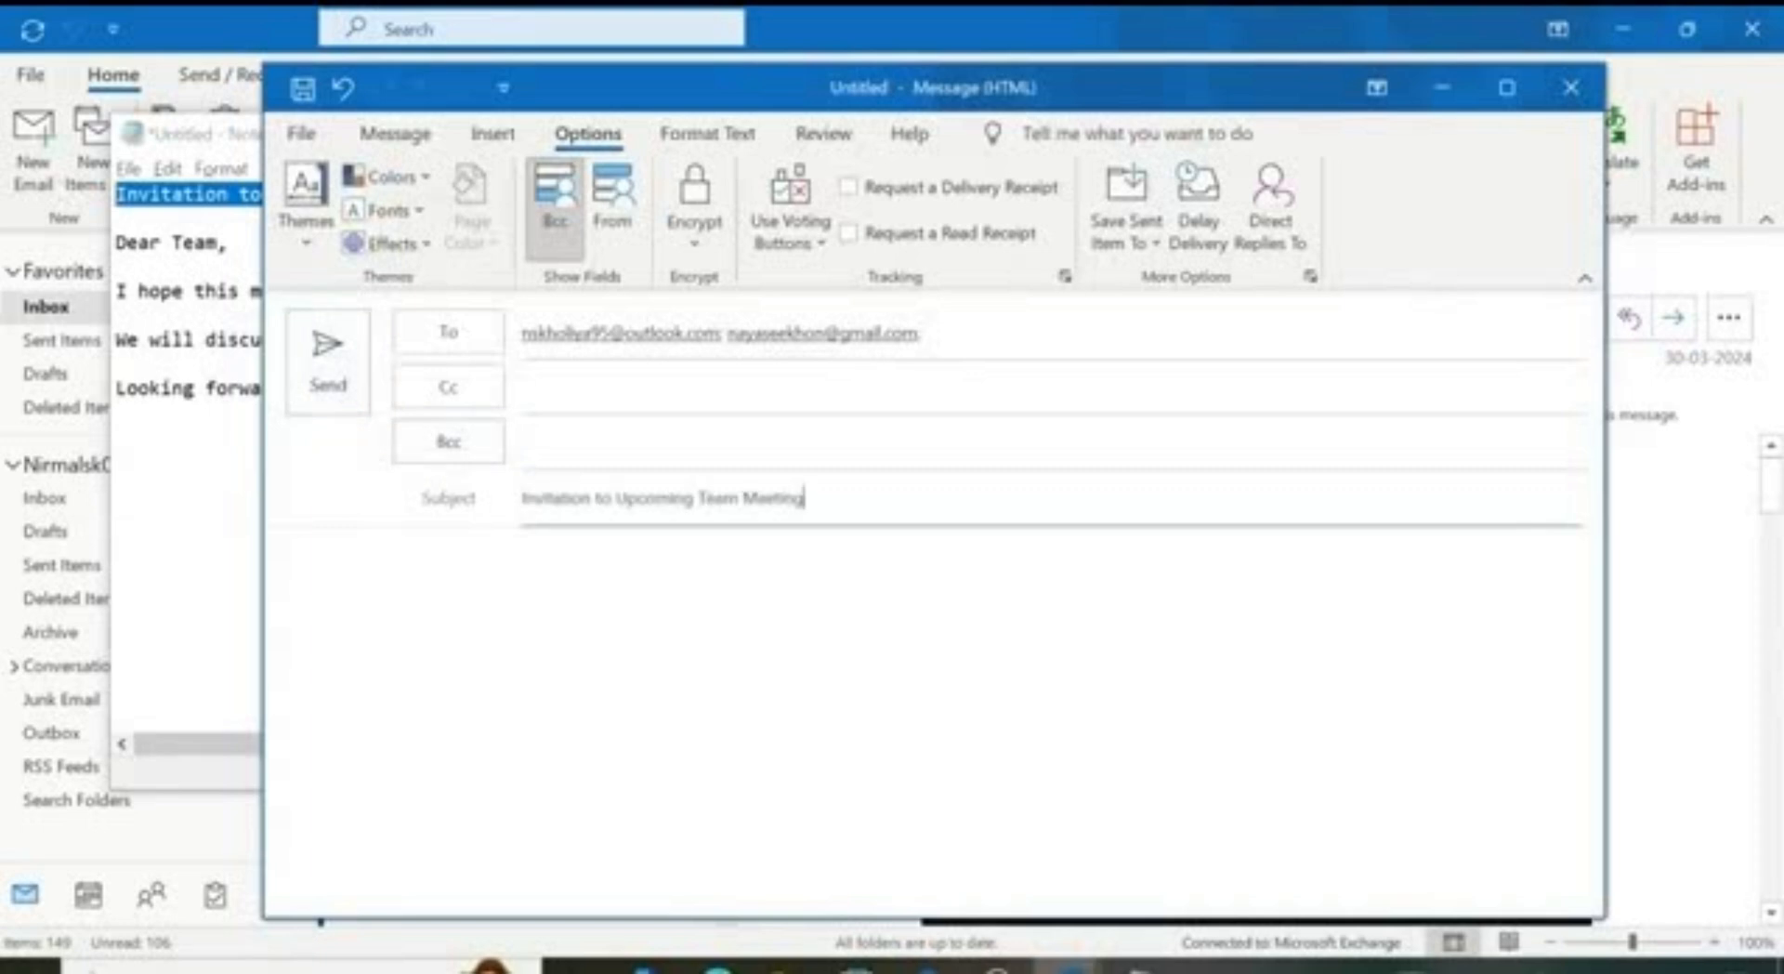
key("Tab")
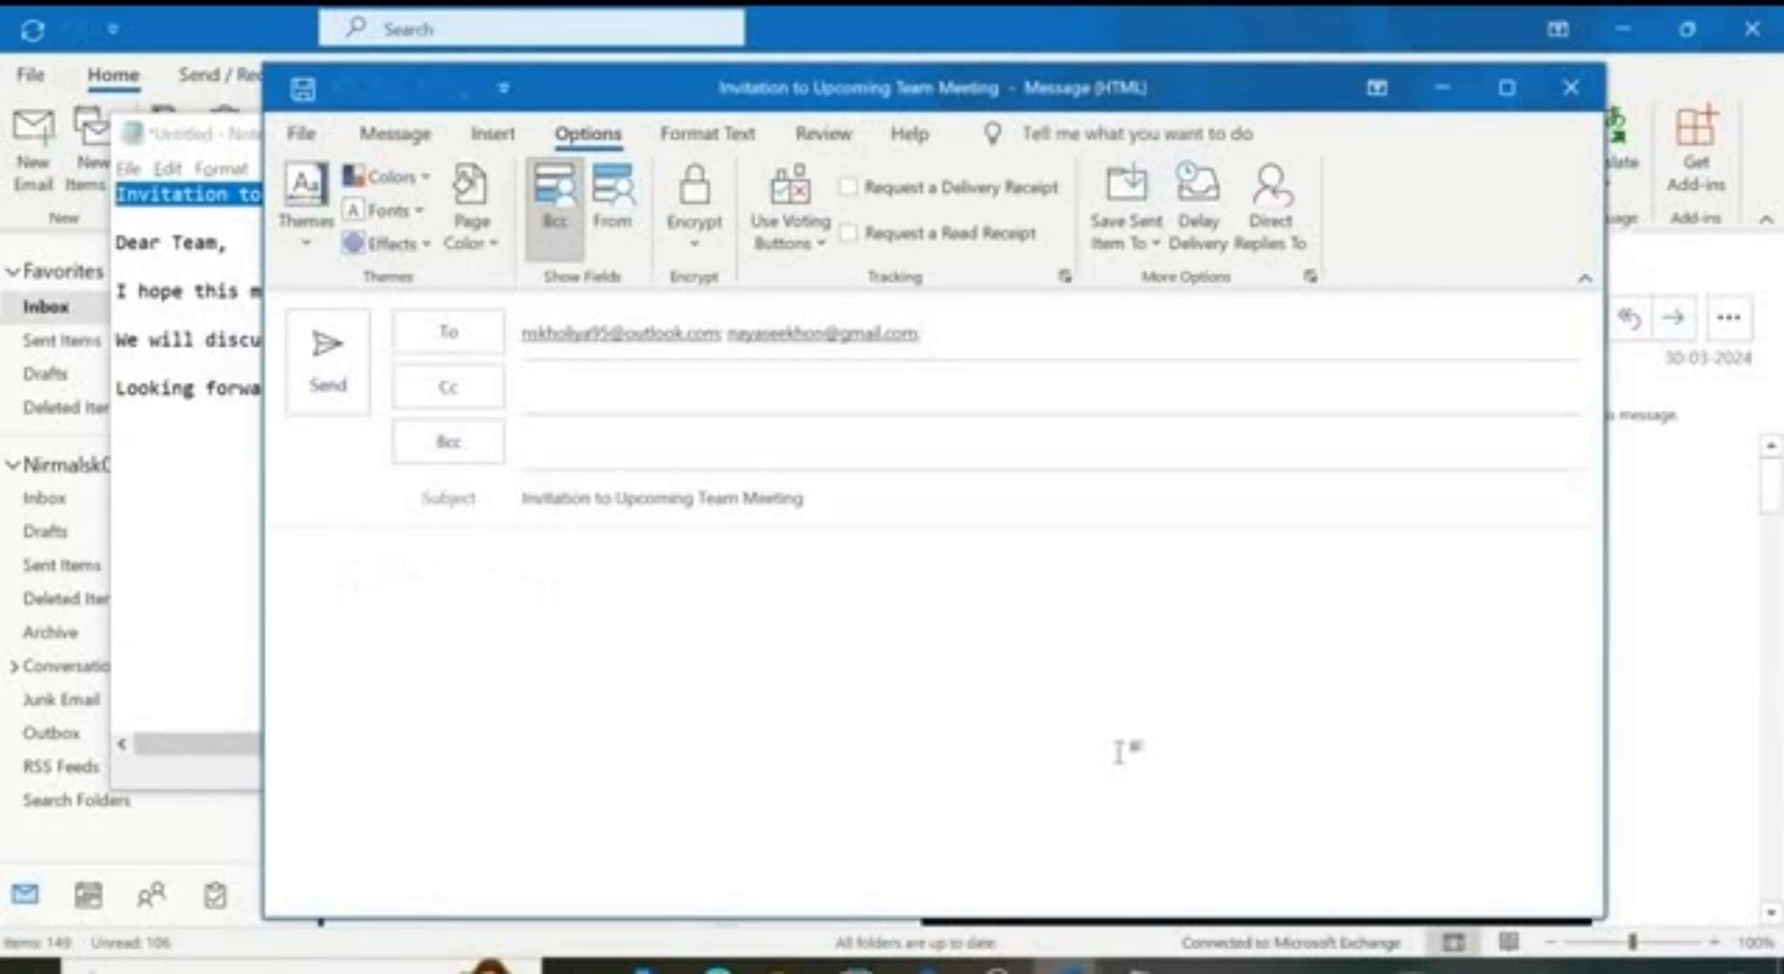
Step: Copy the invitation body from 'Dear Team,' onward in Notepad and paste it into the message
left_click(1139, 966)
left_click_drag(114, 368, 116, 269)
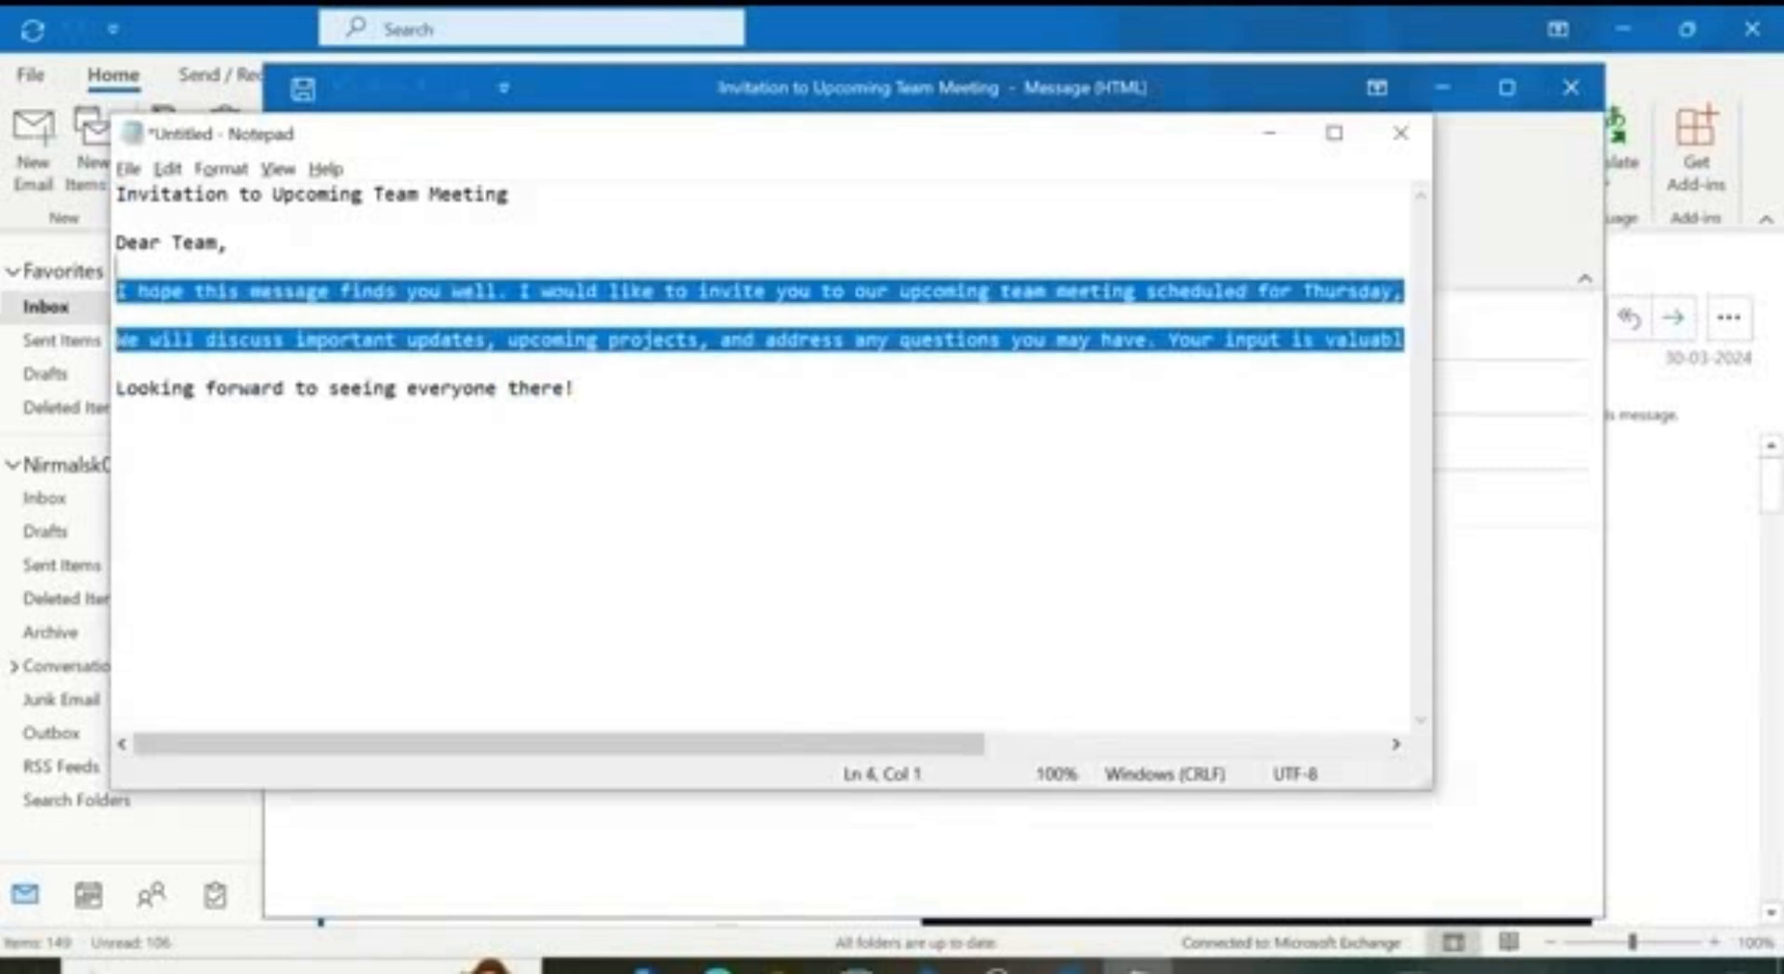
left_click_drag(577, 388, 115, 243)
key("alt+Tab")
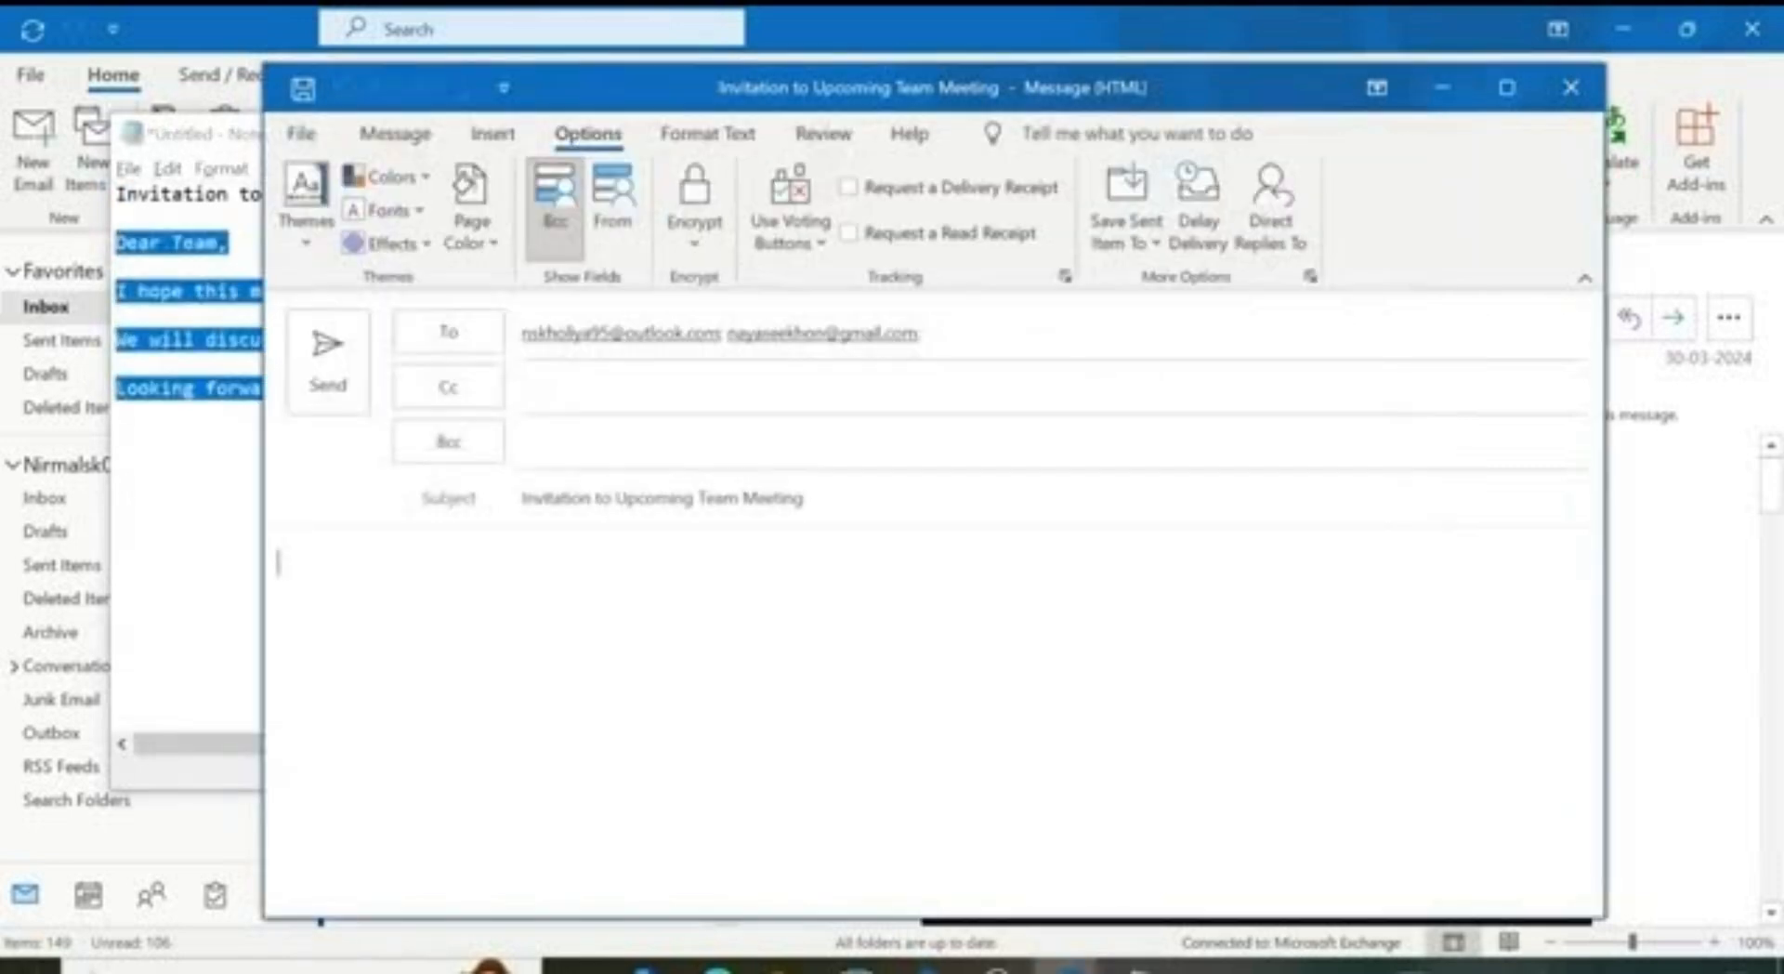
key("ctrl+v")
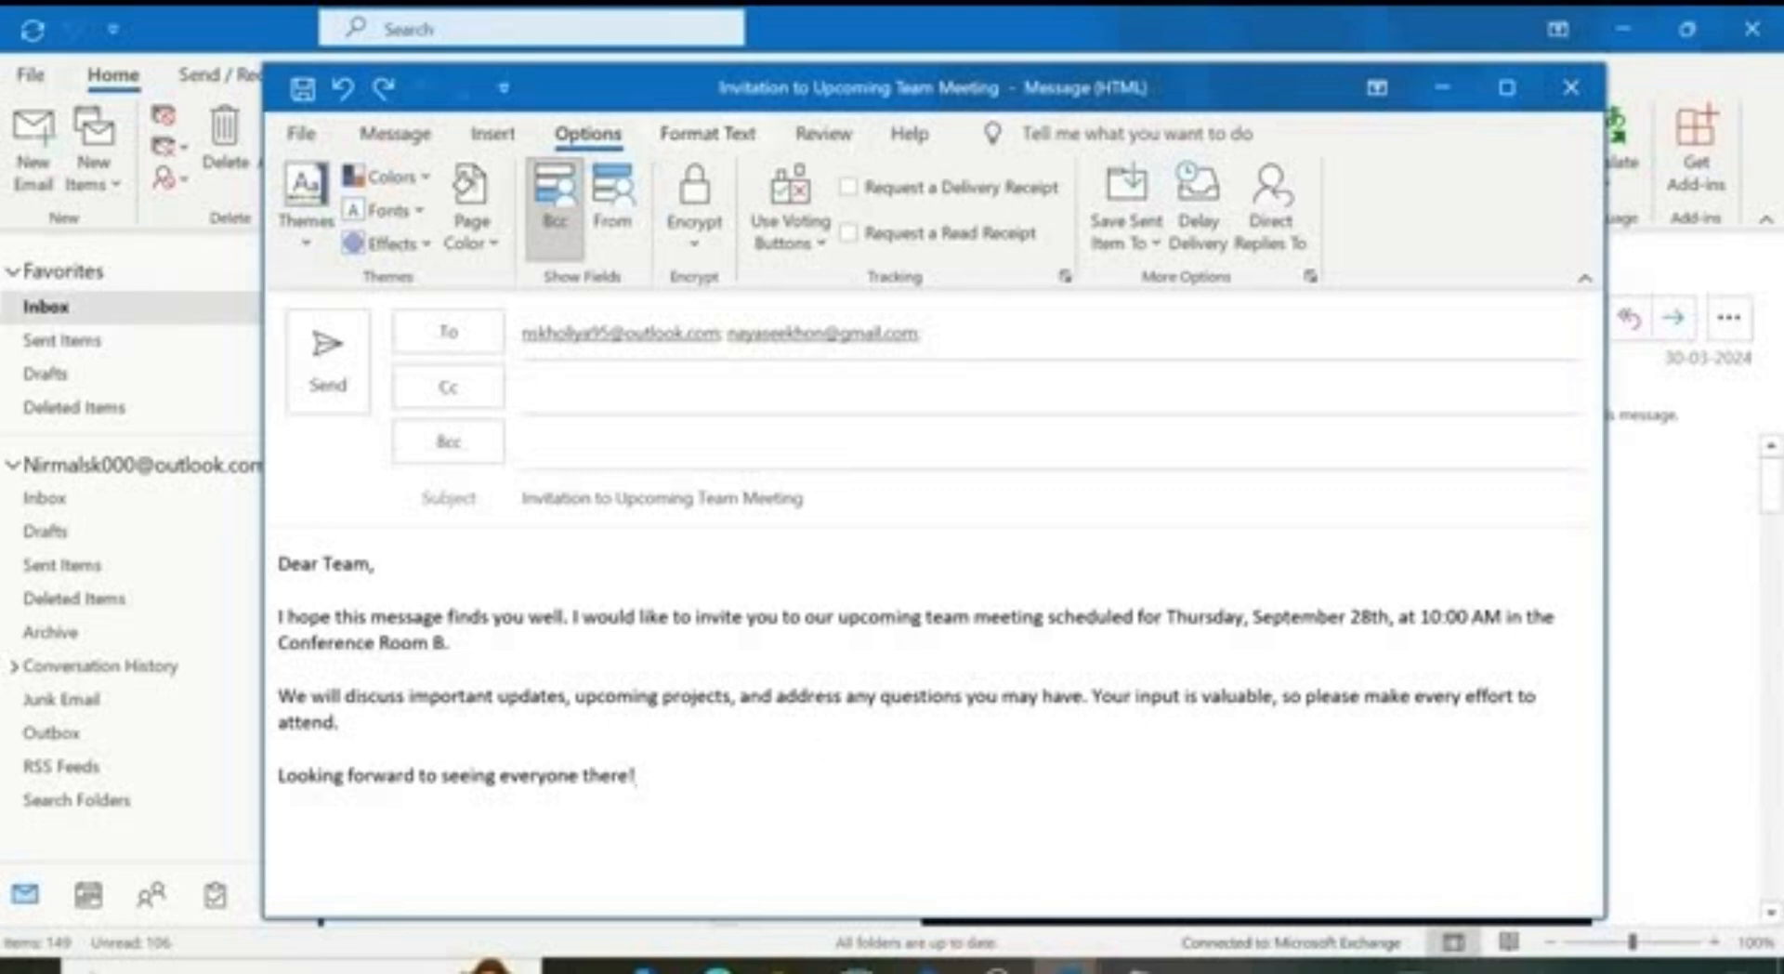
Step: Look through the Message, Insert, Format Text and Options tabs, then add a line after the closing sentence
left_click(395, 135)
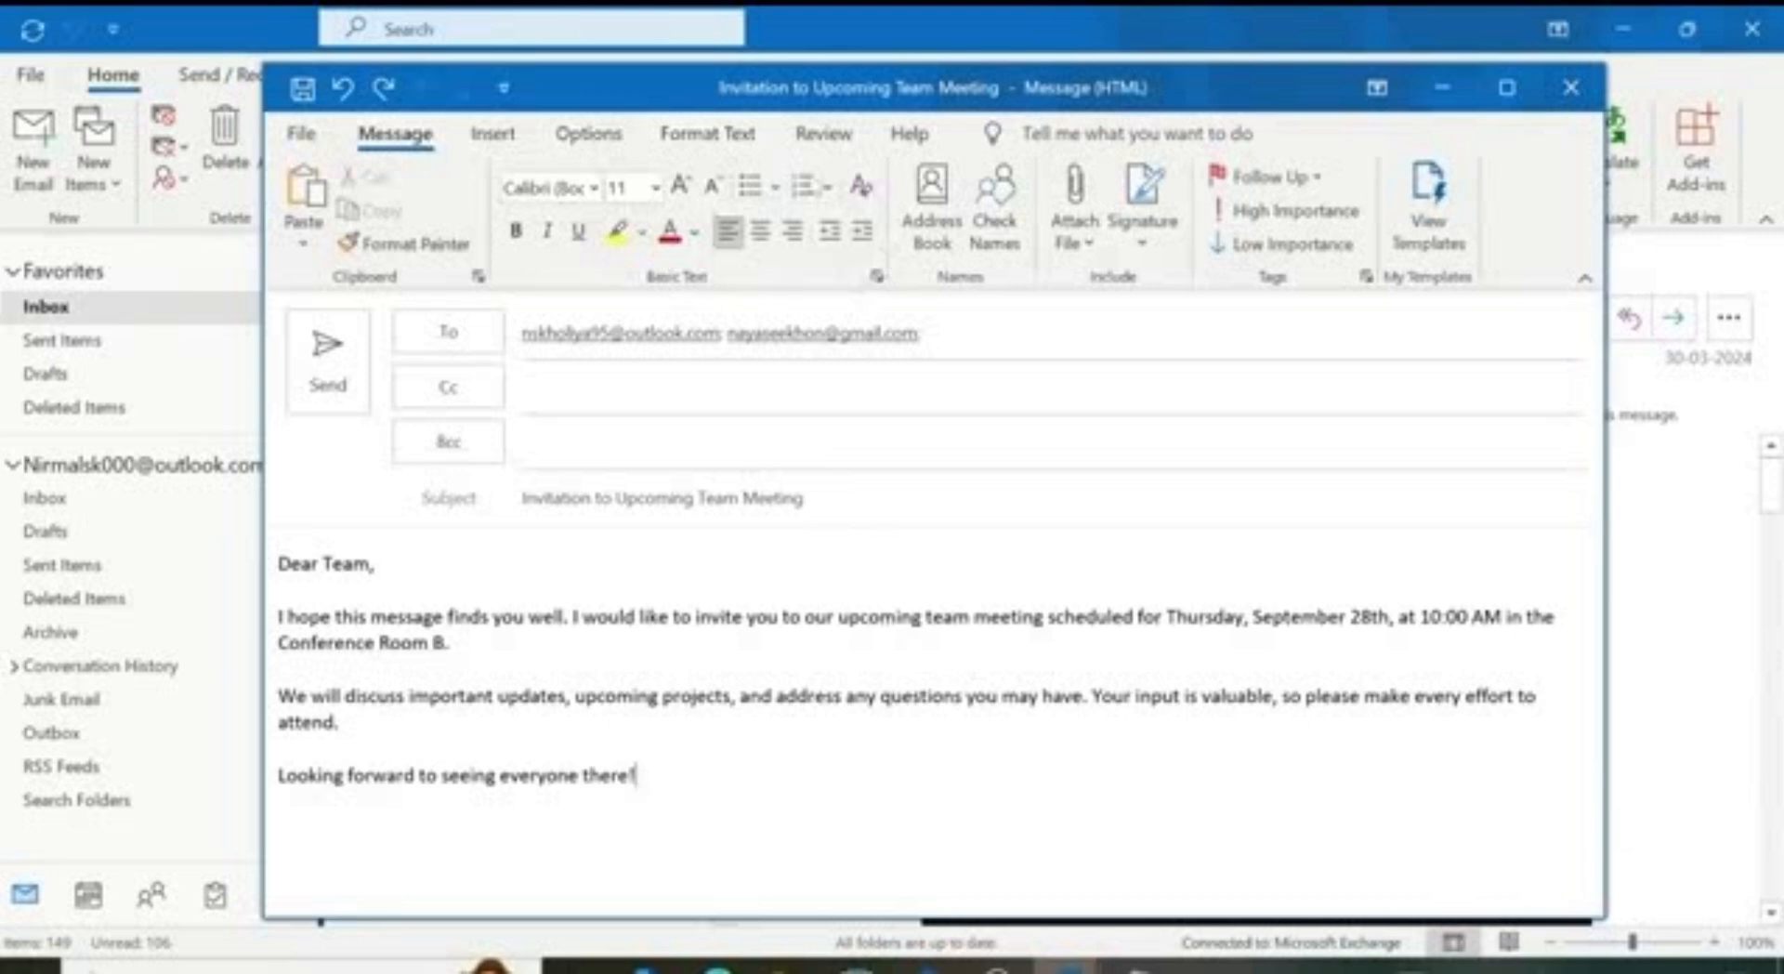
left_click(492, 135)
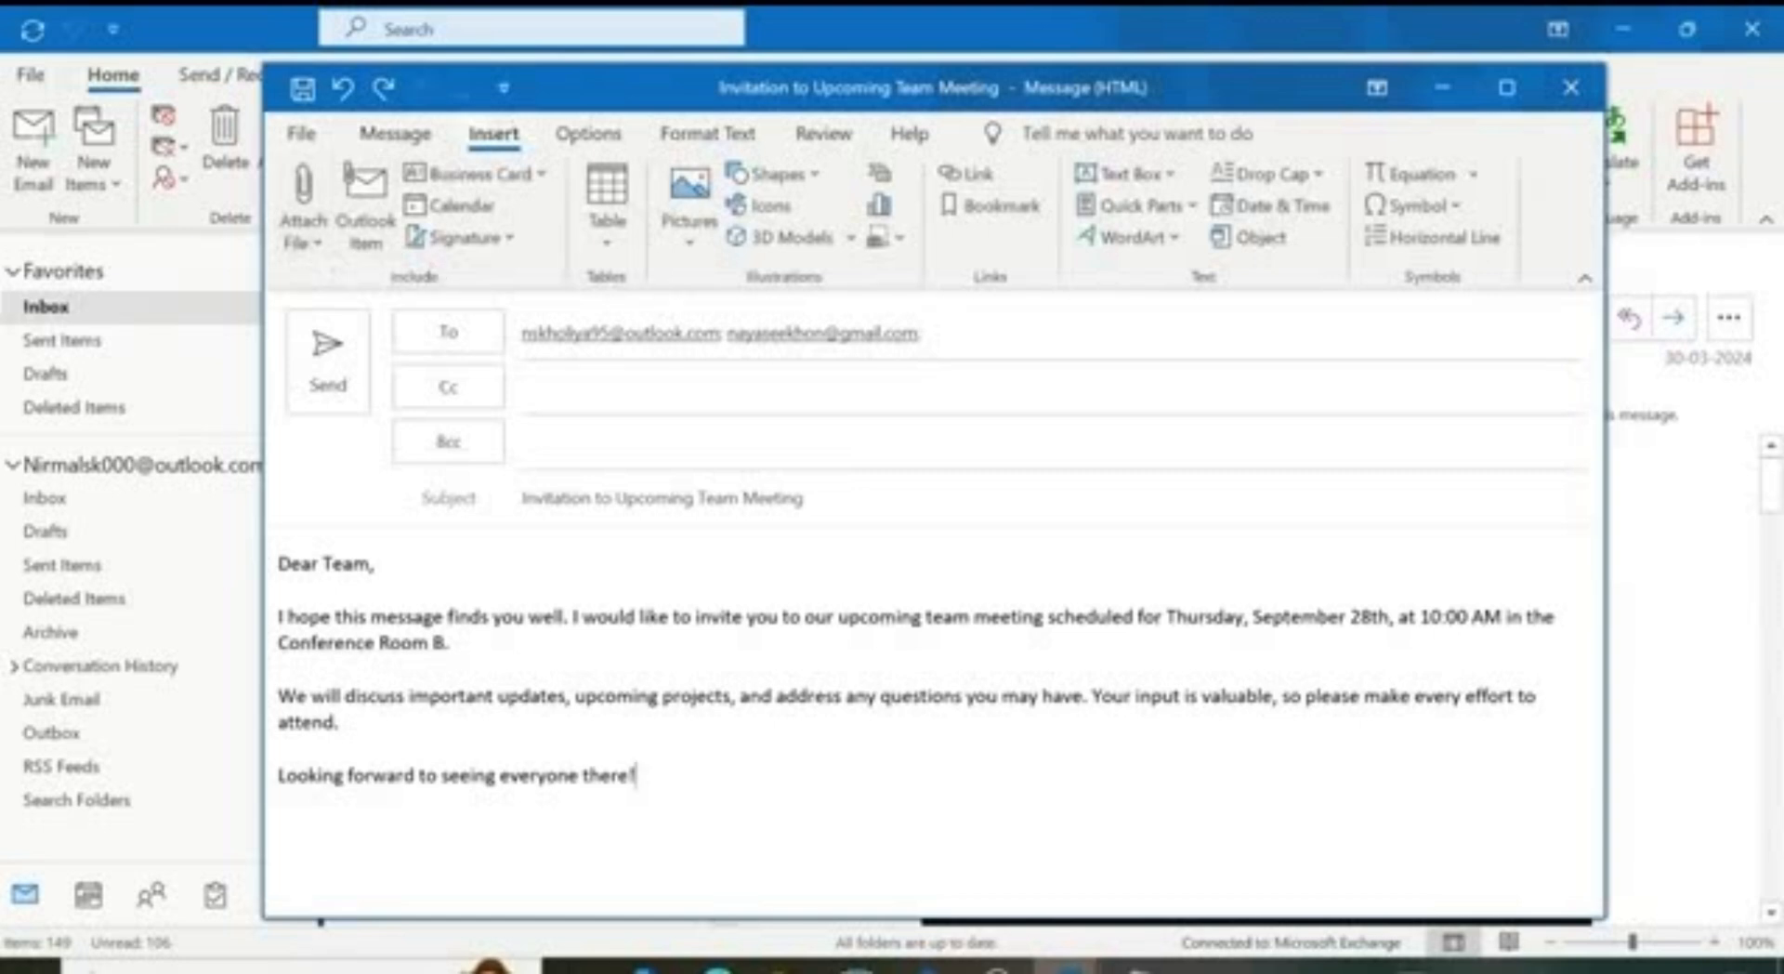
left_click(715, 136)
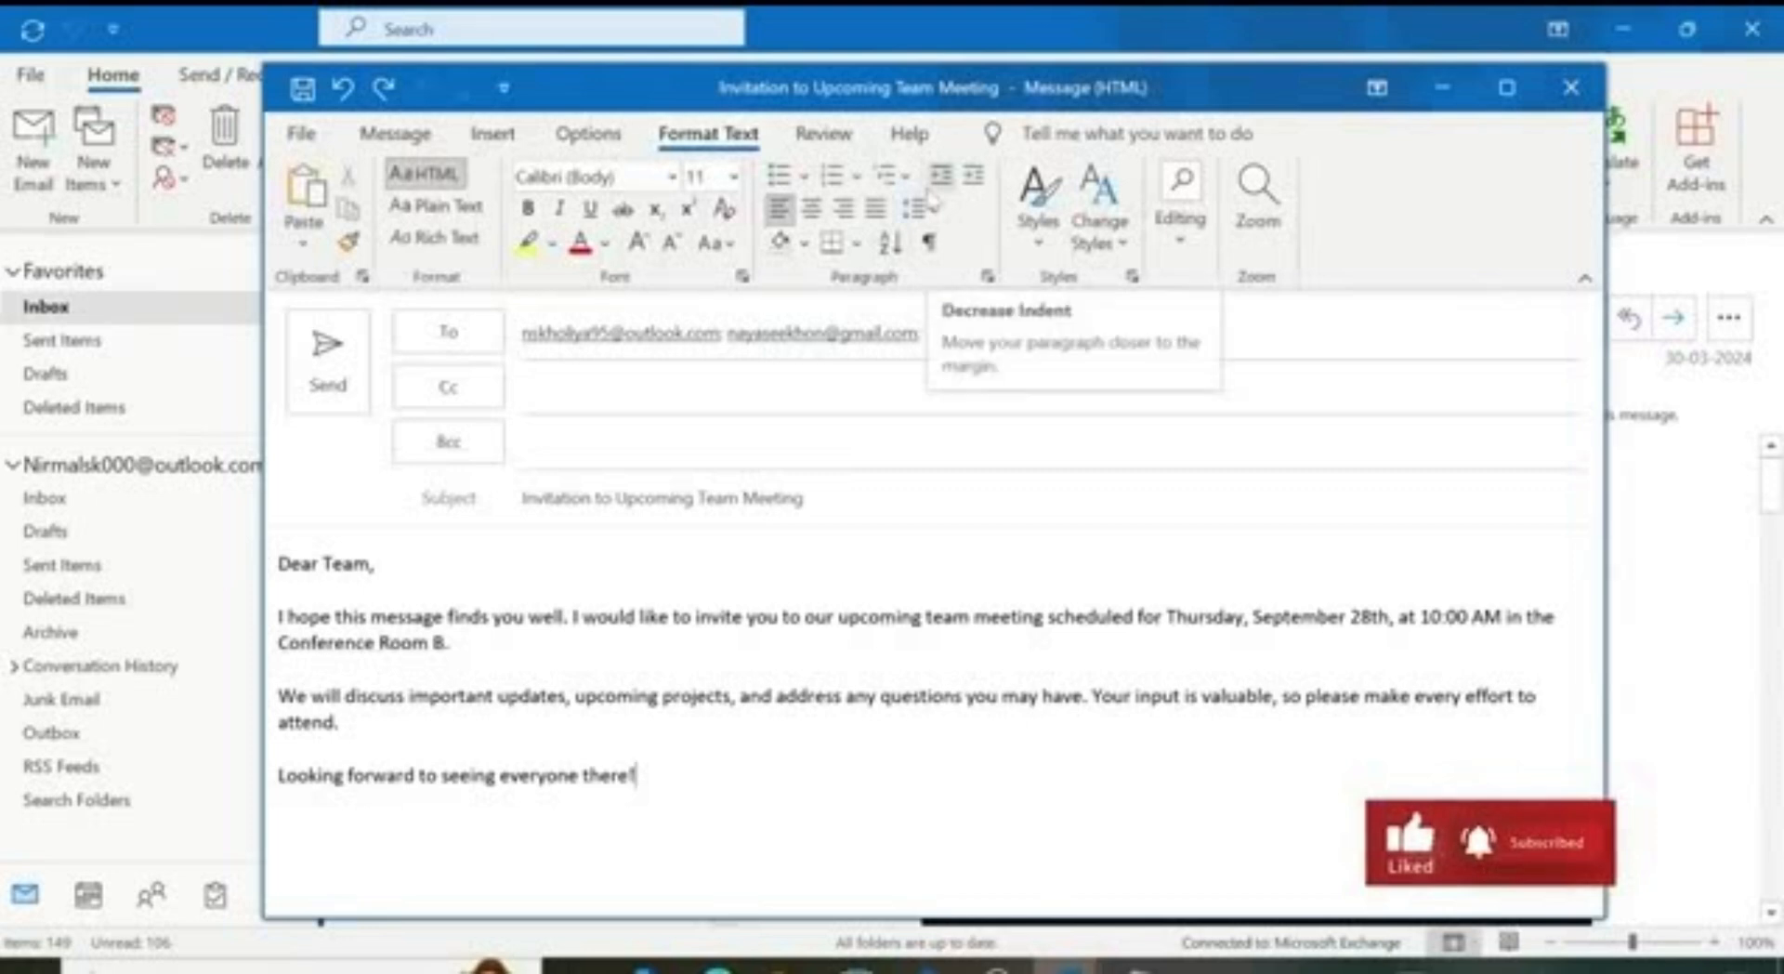
left_click(602, 139)
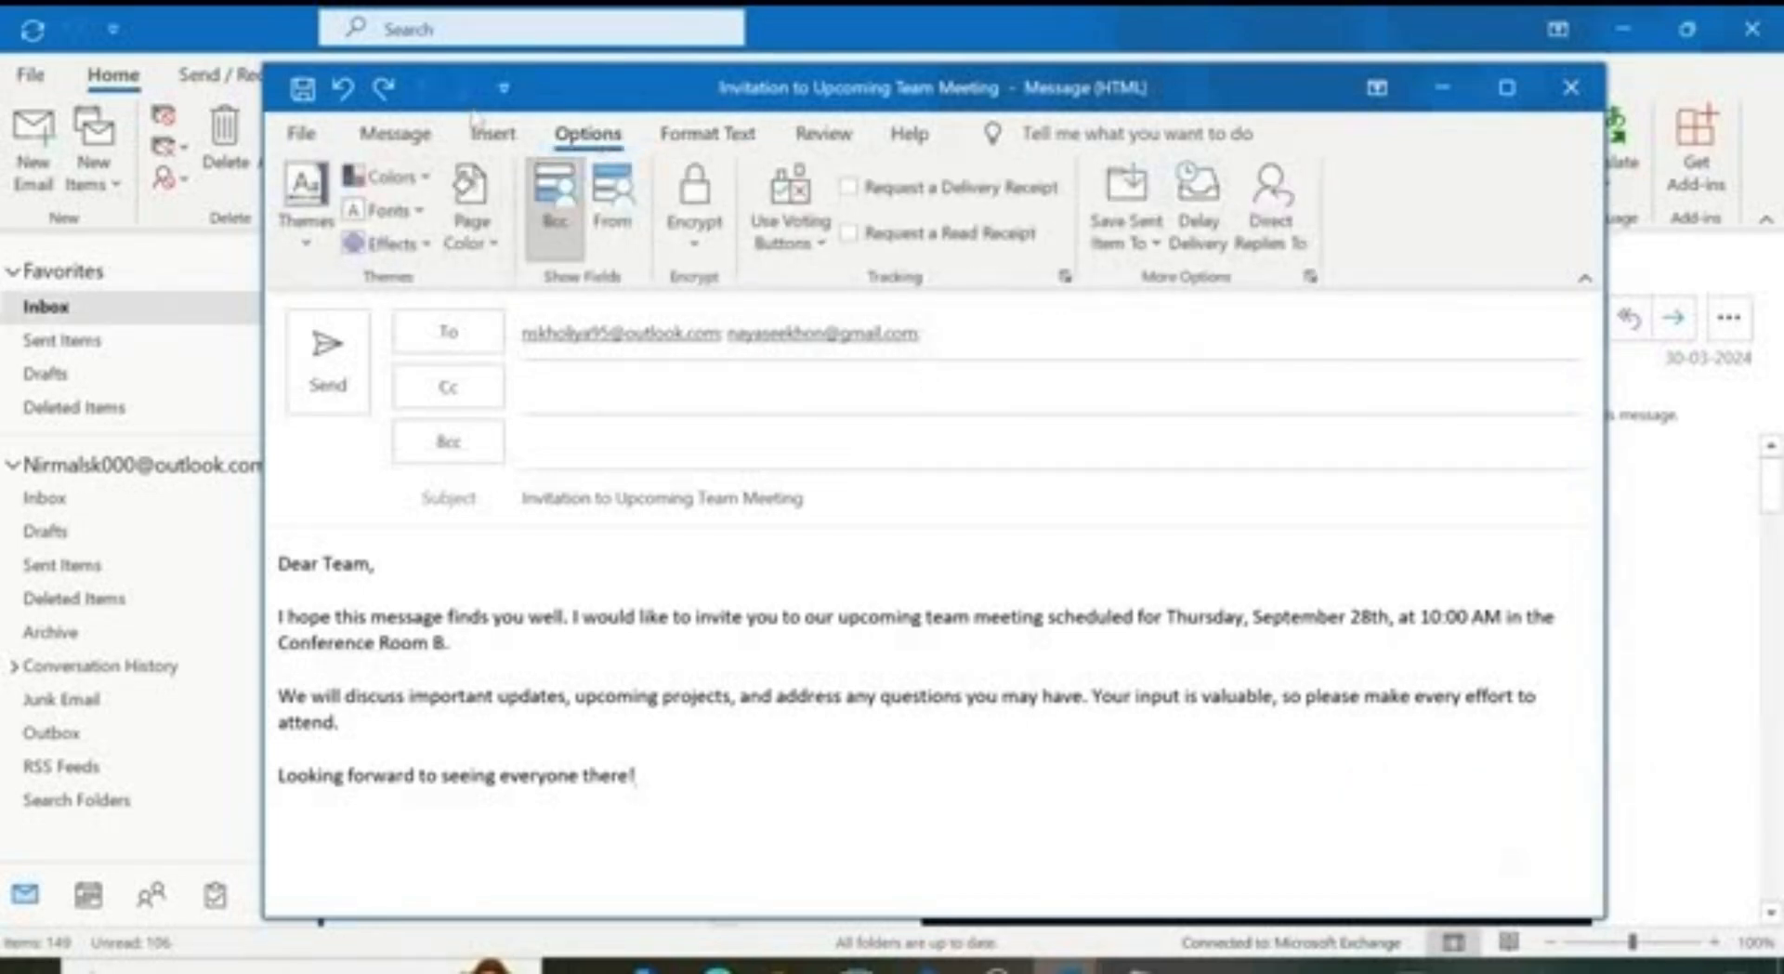
left_click(490, 135)
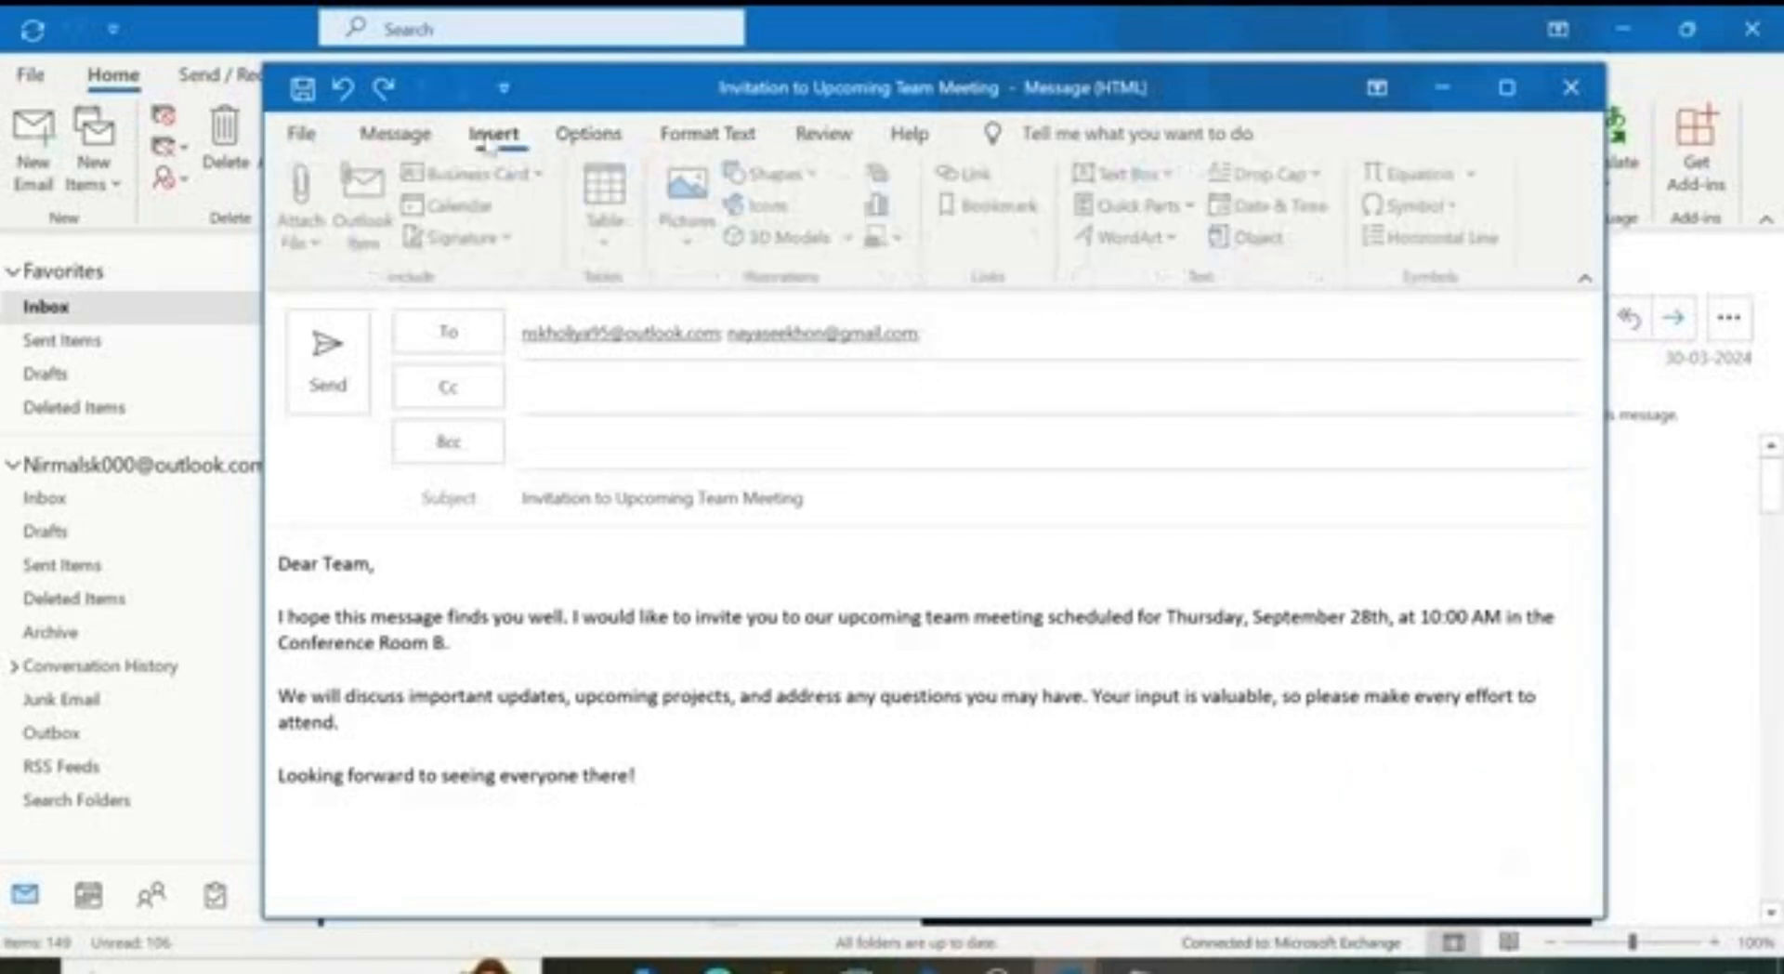
left_click(680, 768)
key("Return")
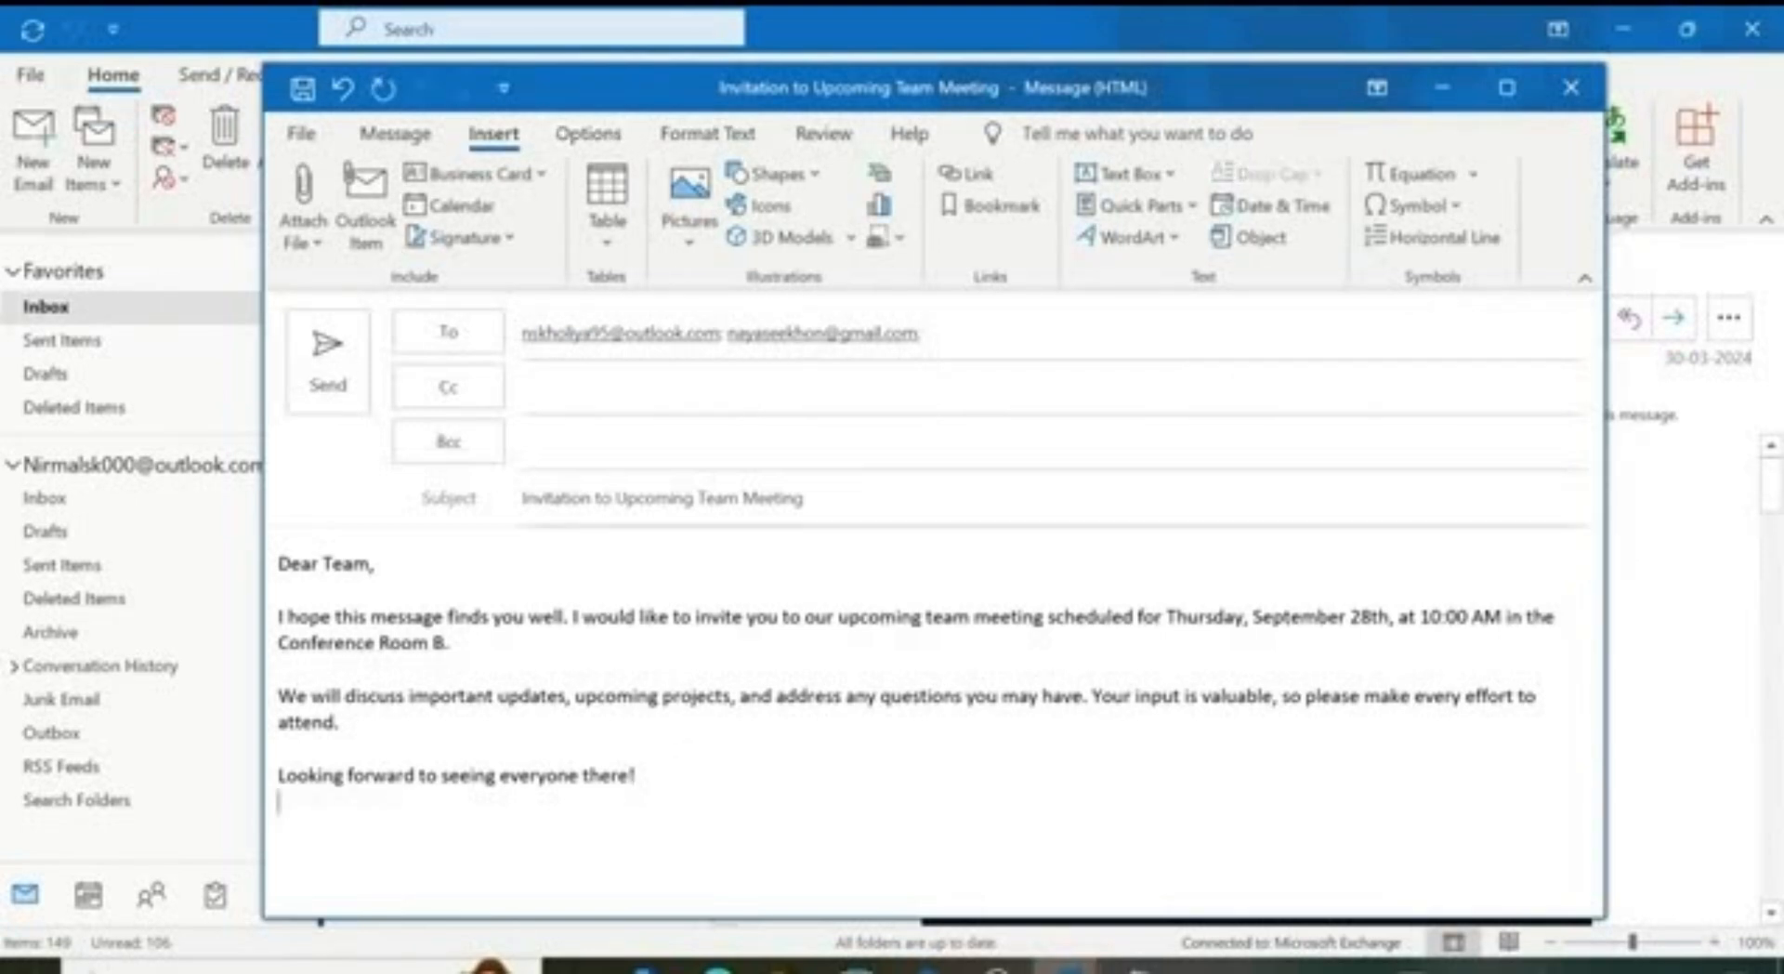
Step: Insert the Annual-Meeting-Invitation-Template picture from this device below the closing line
left_click(690, 244)
left_click(755, 333)
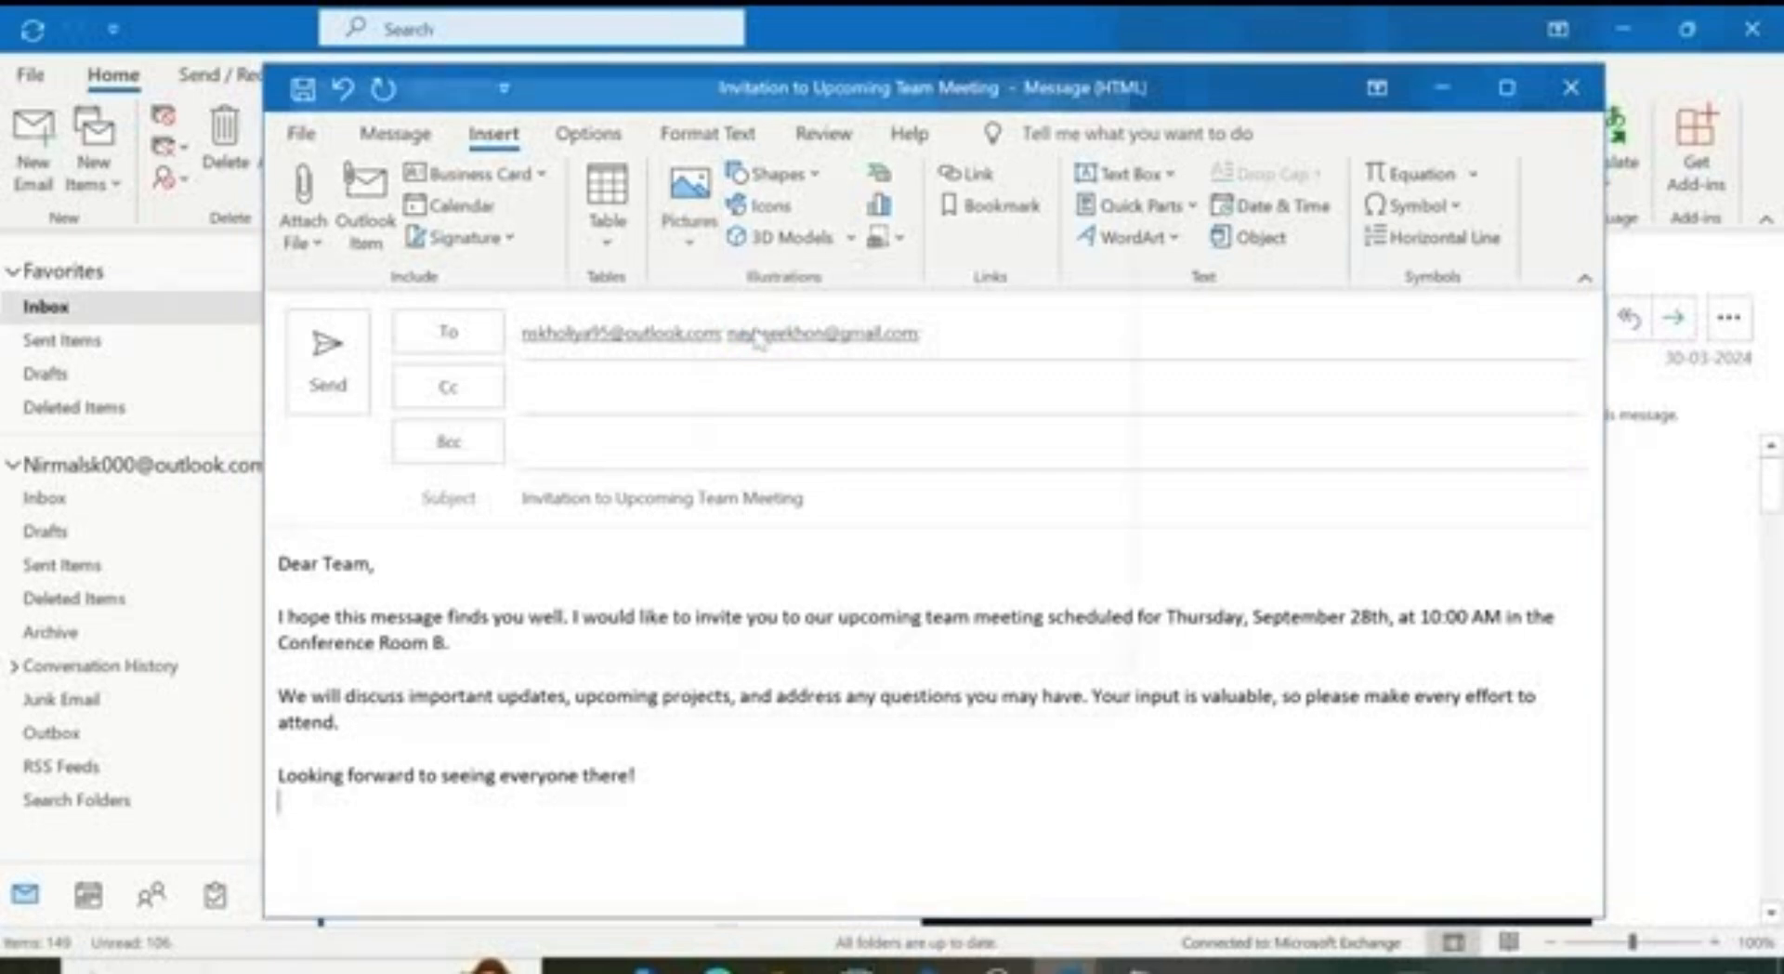
left_click(584, 279)
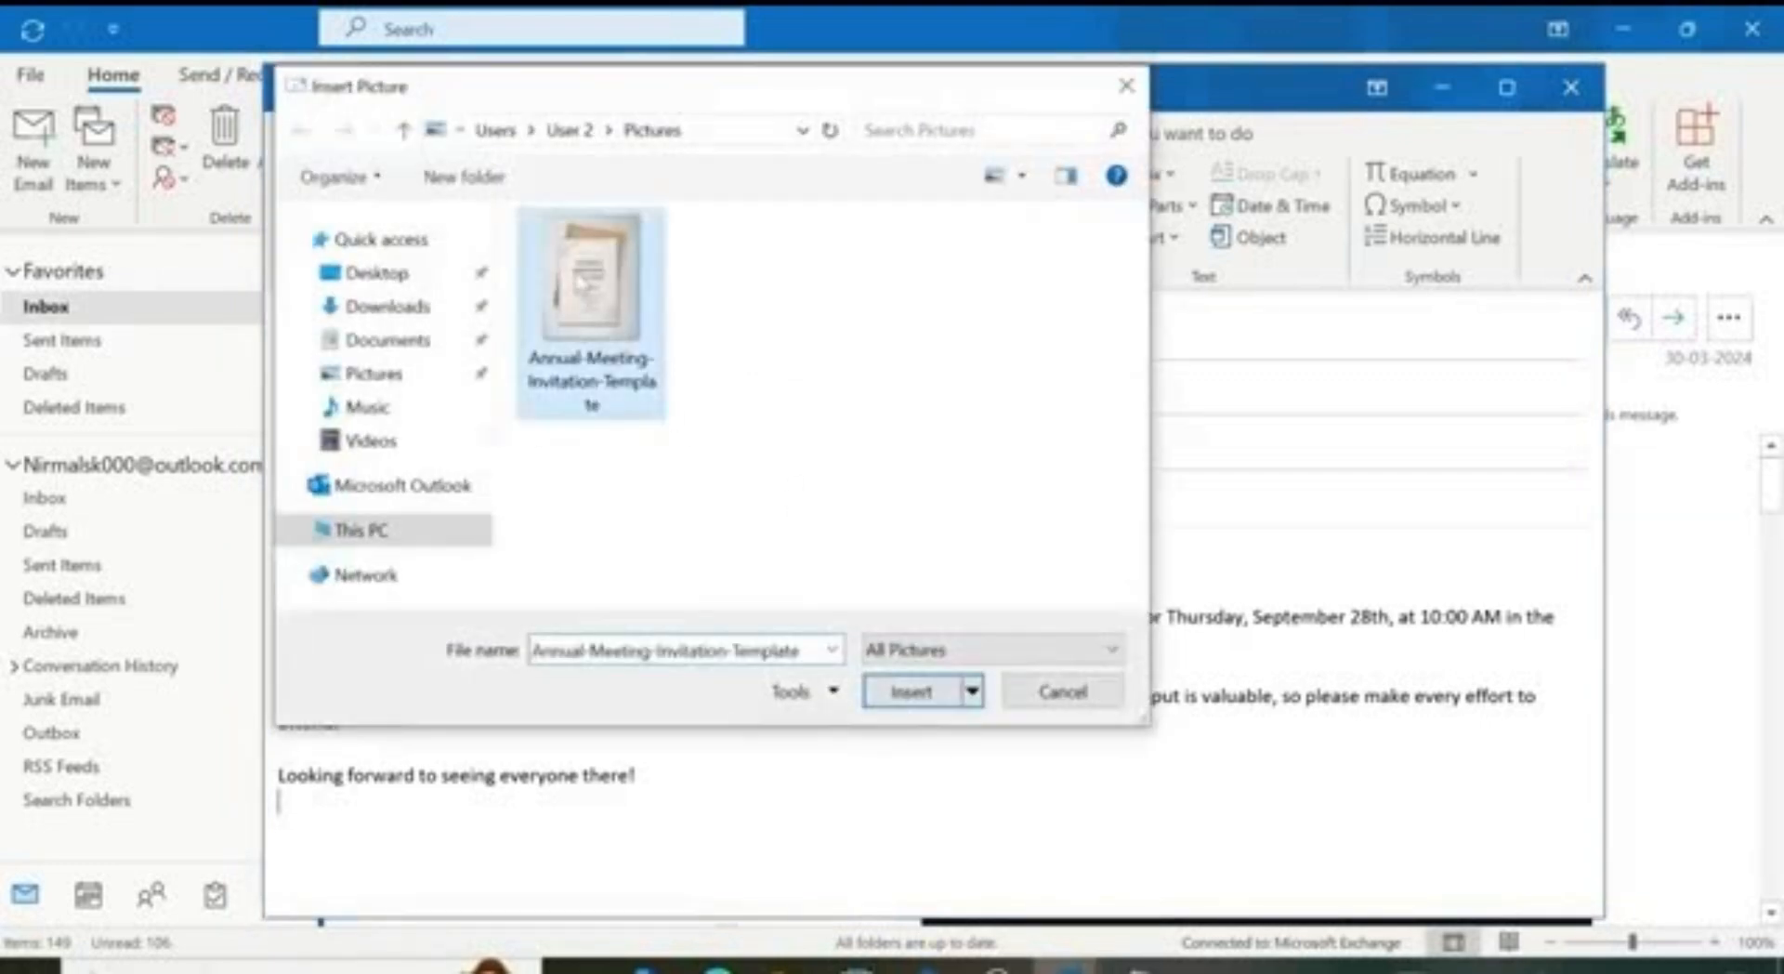
left_click(911, 691)
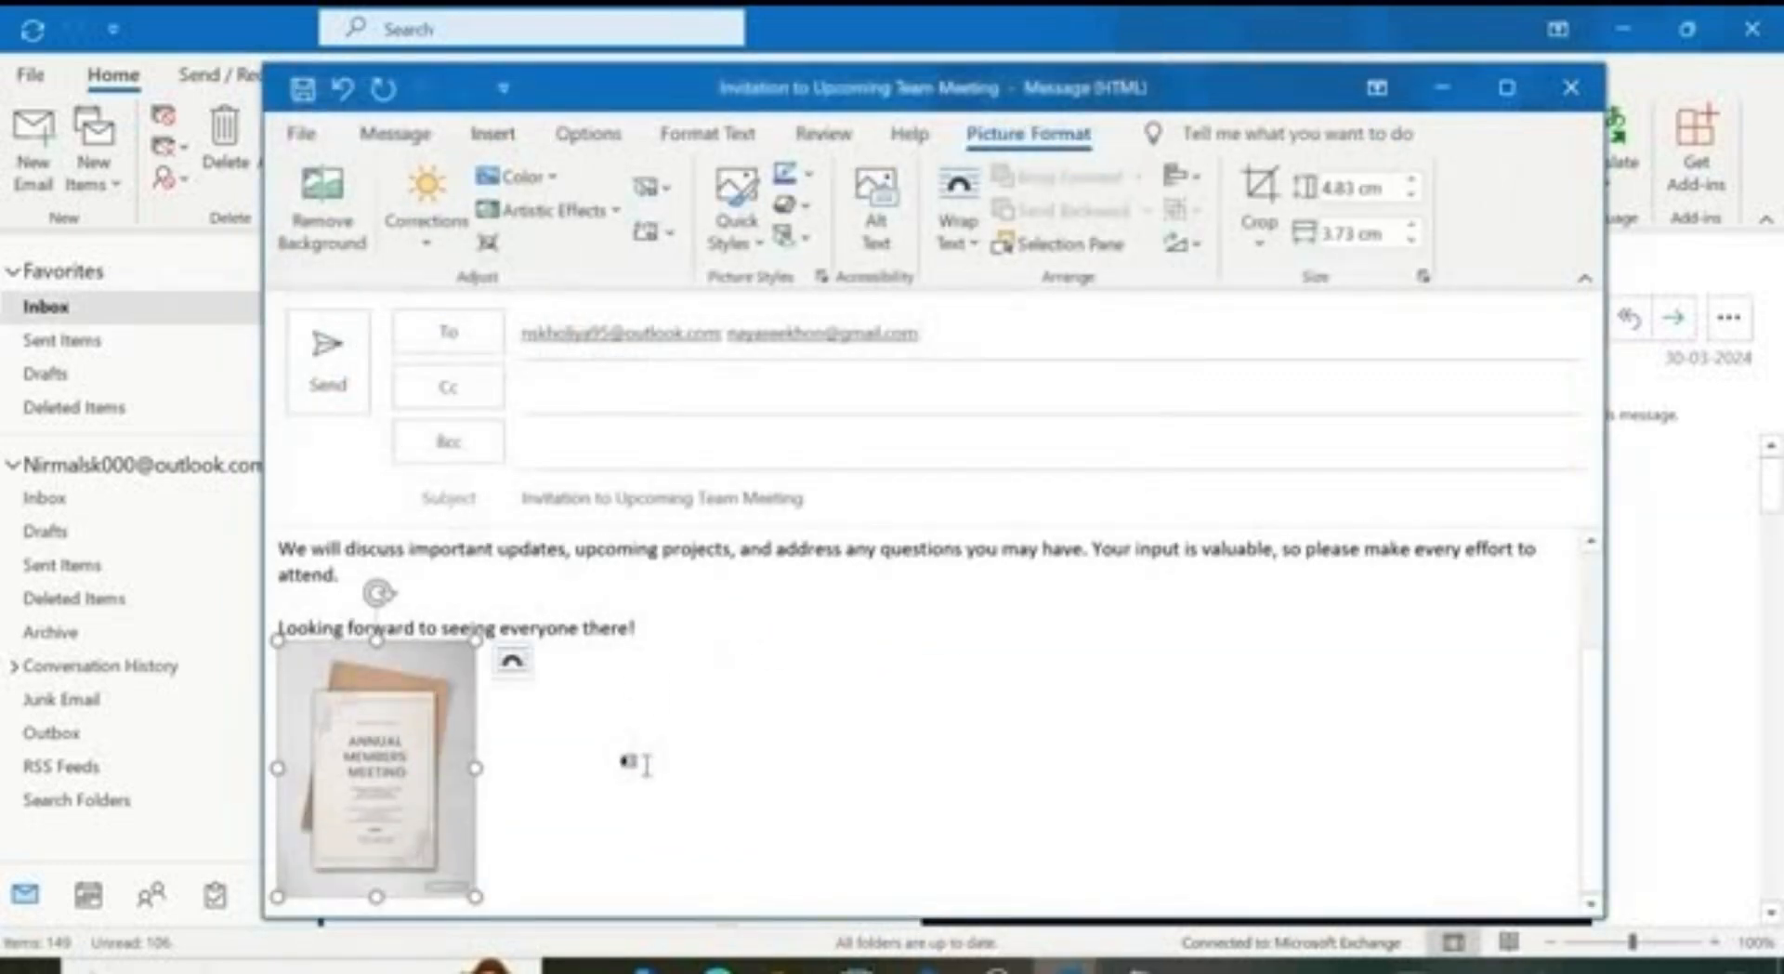
left_click(571, 738)
scroll(572, 739, "up", 4)
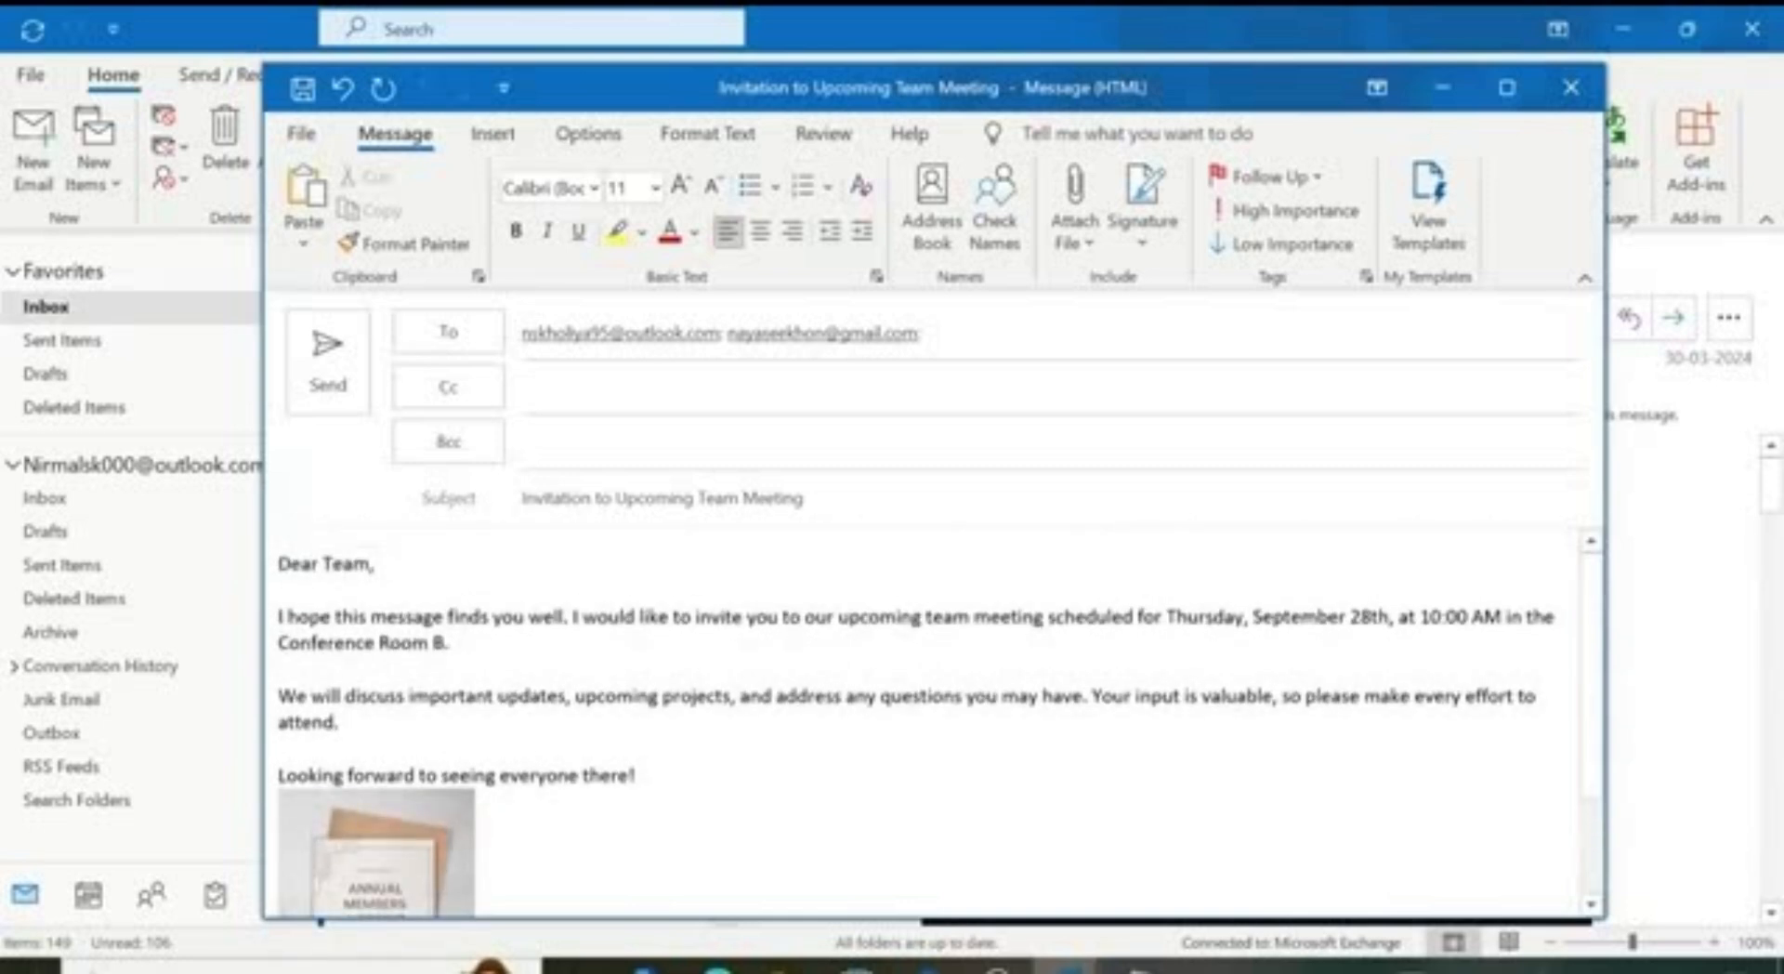
left_click(493, 133)
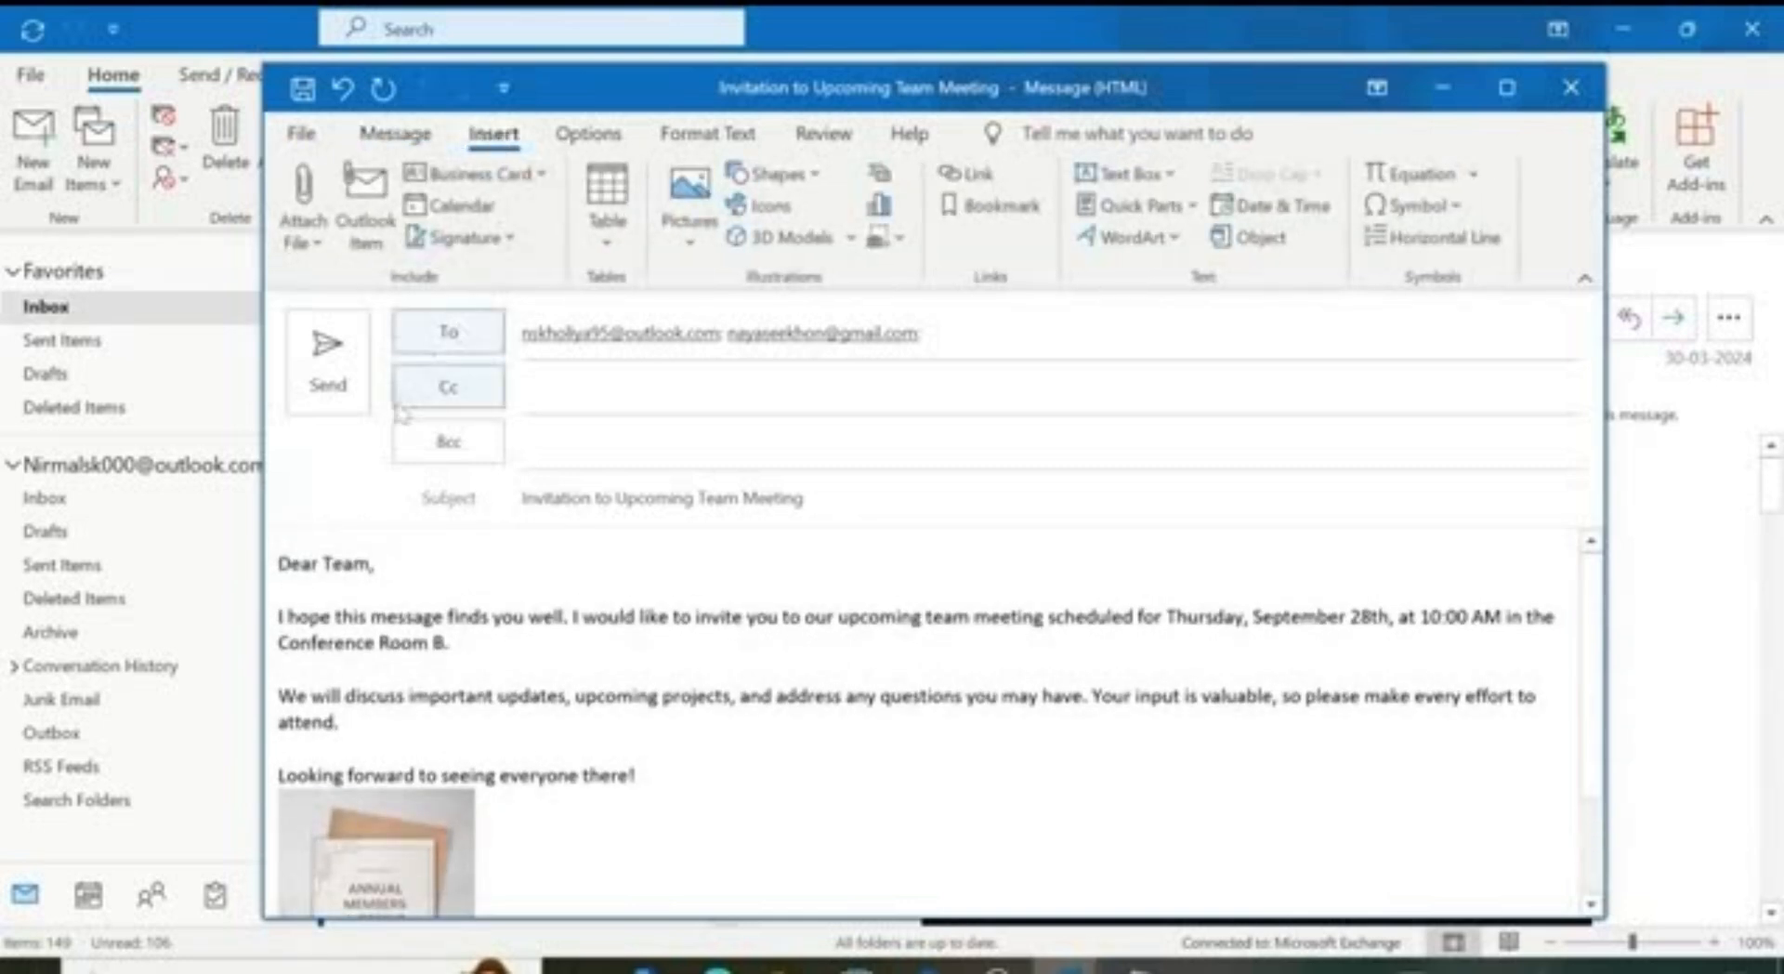
Step: Browse this PC for a file to attach, then cancel without attaching anything
left_click(316, 249)
scroll(511, 604, "down", 3)
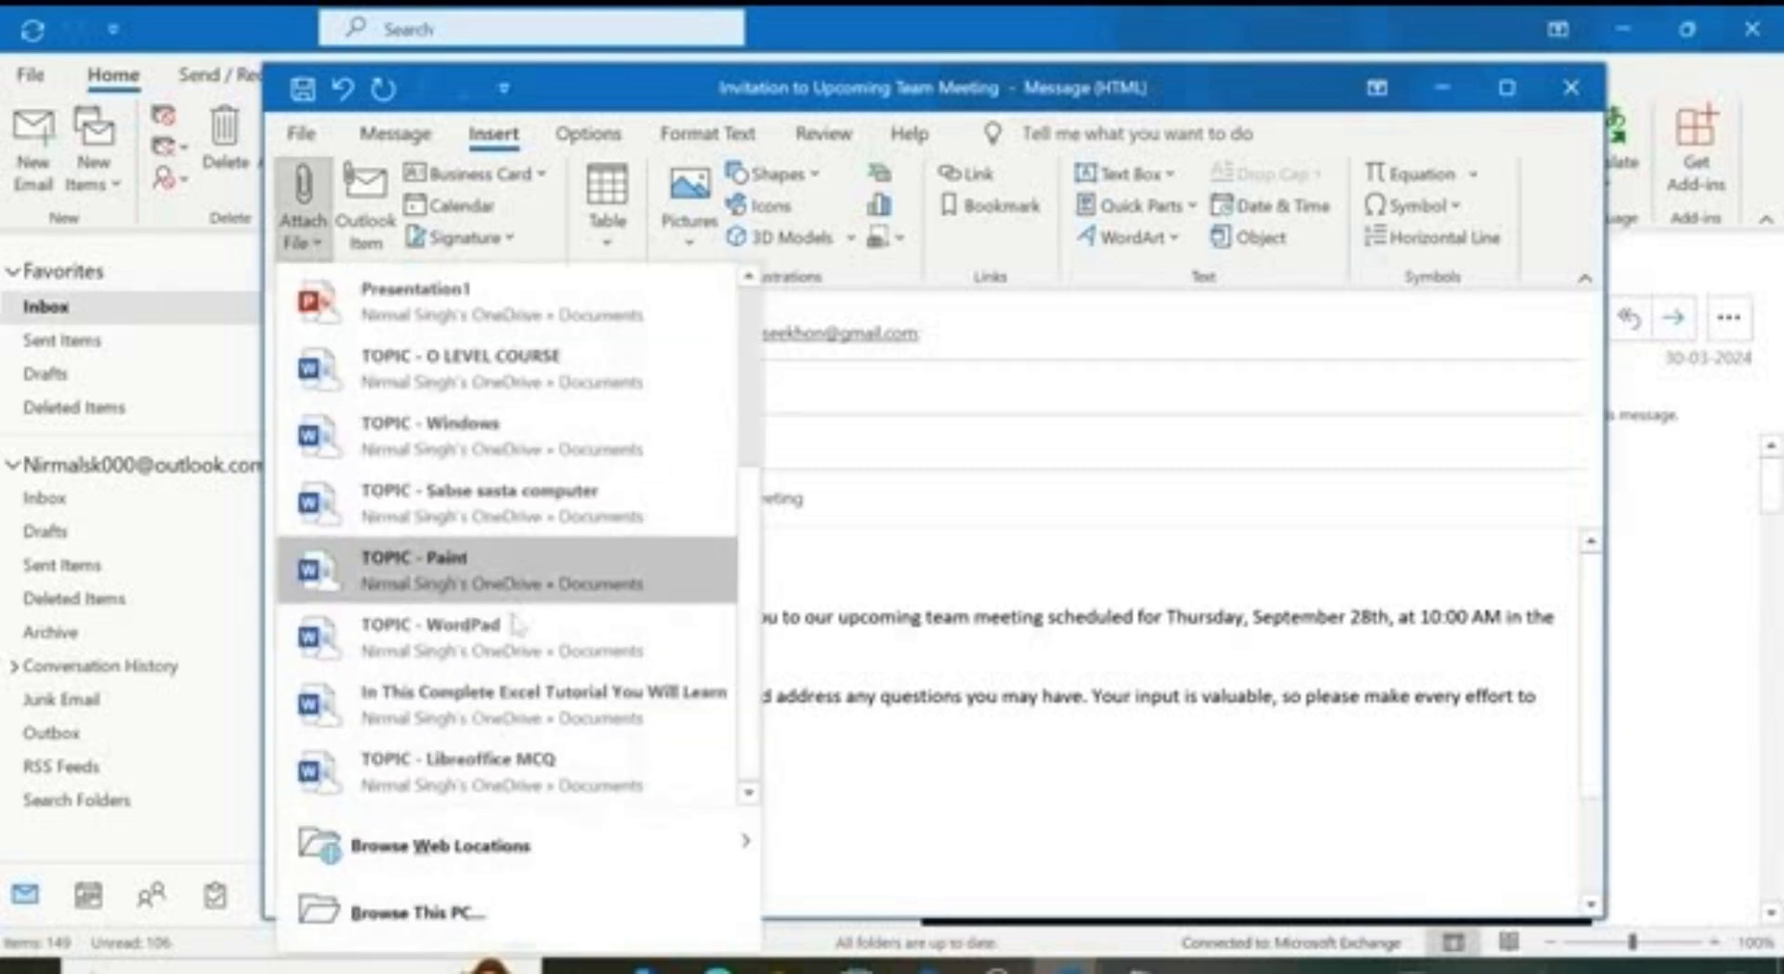
left_click(498, 910)
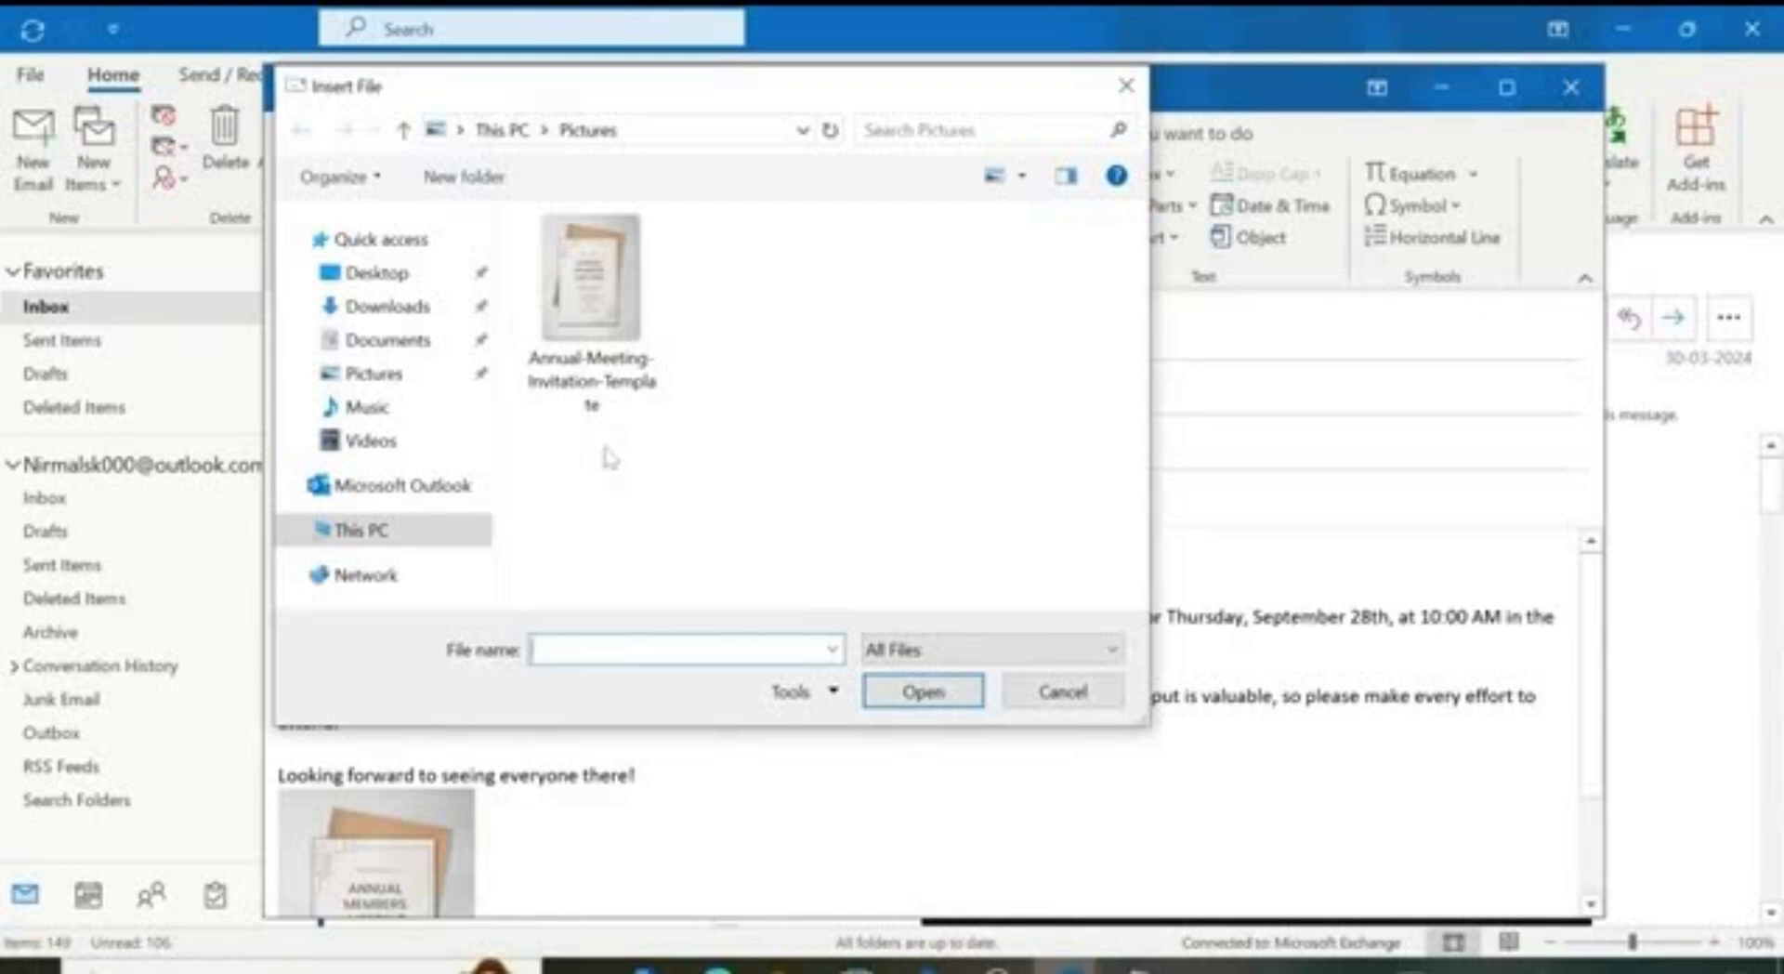
left_click(1062, 692)
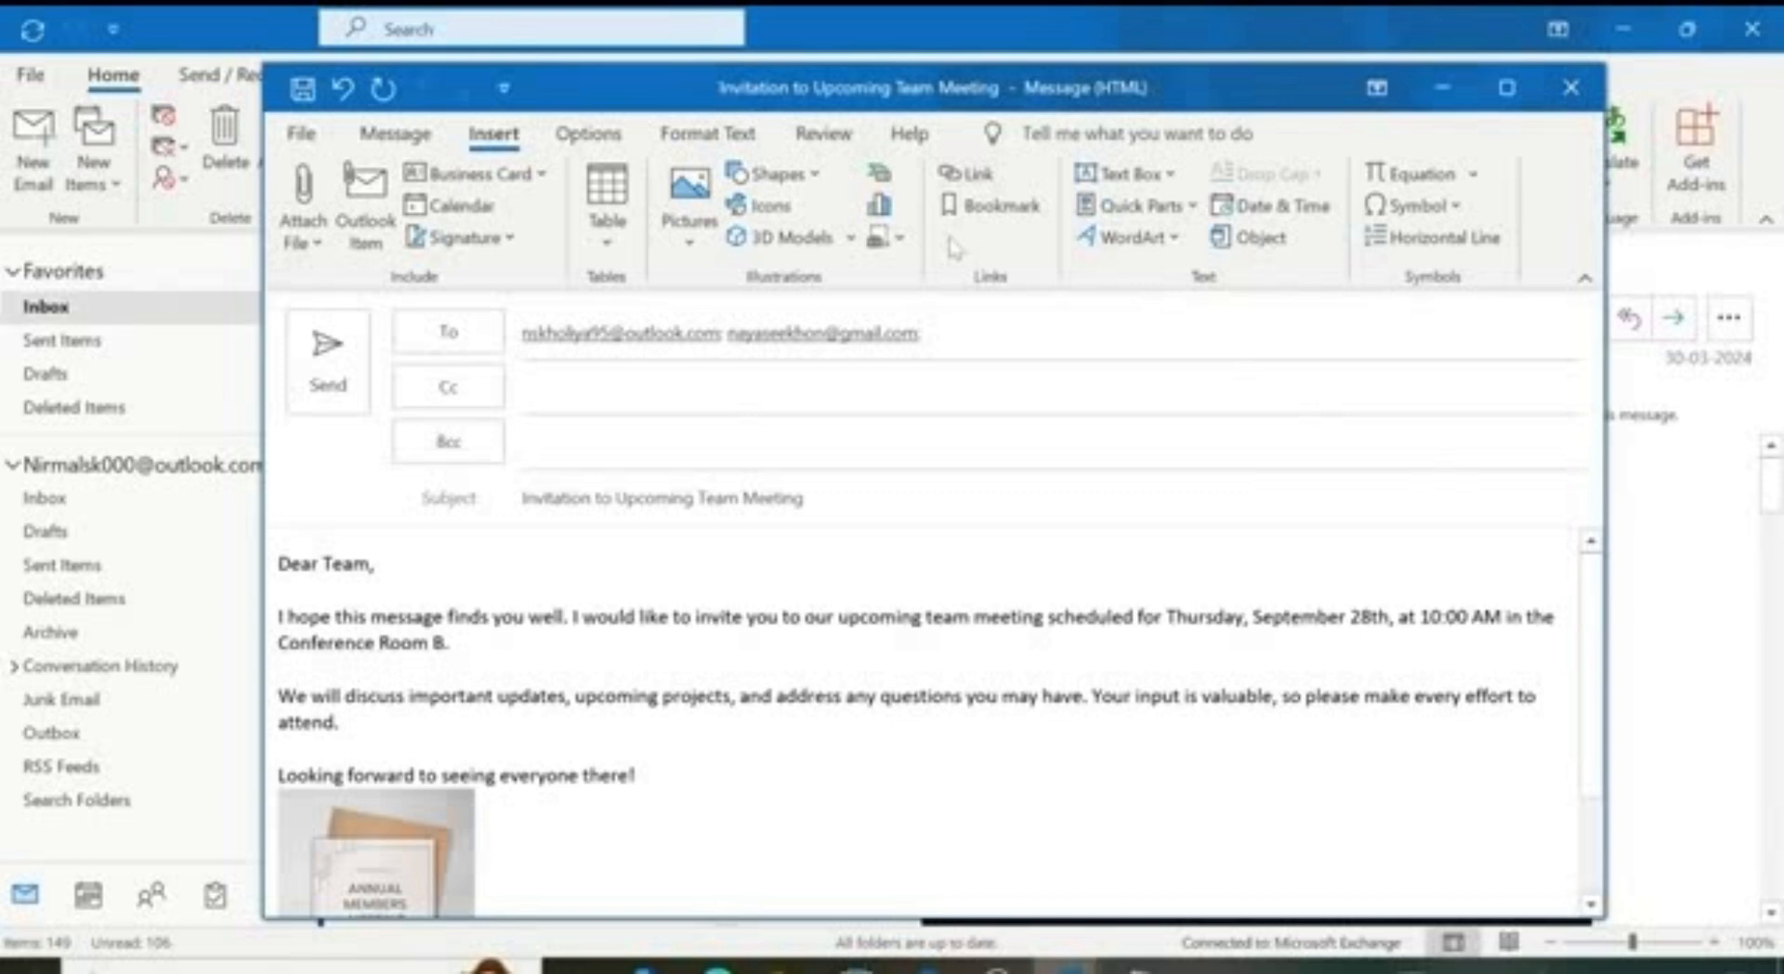
Step: Look at the Signature choices without adding one and bring up the message Options
left_click(508, 239)
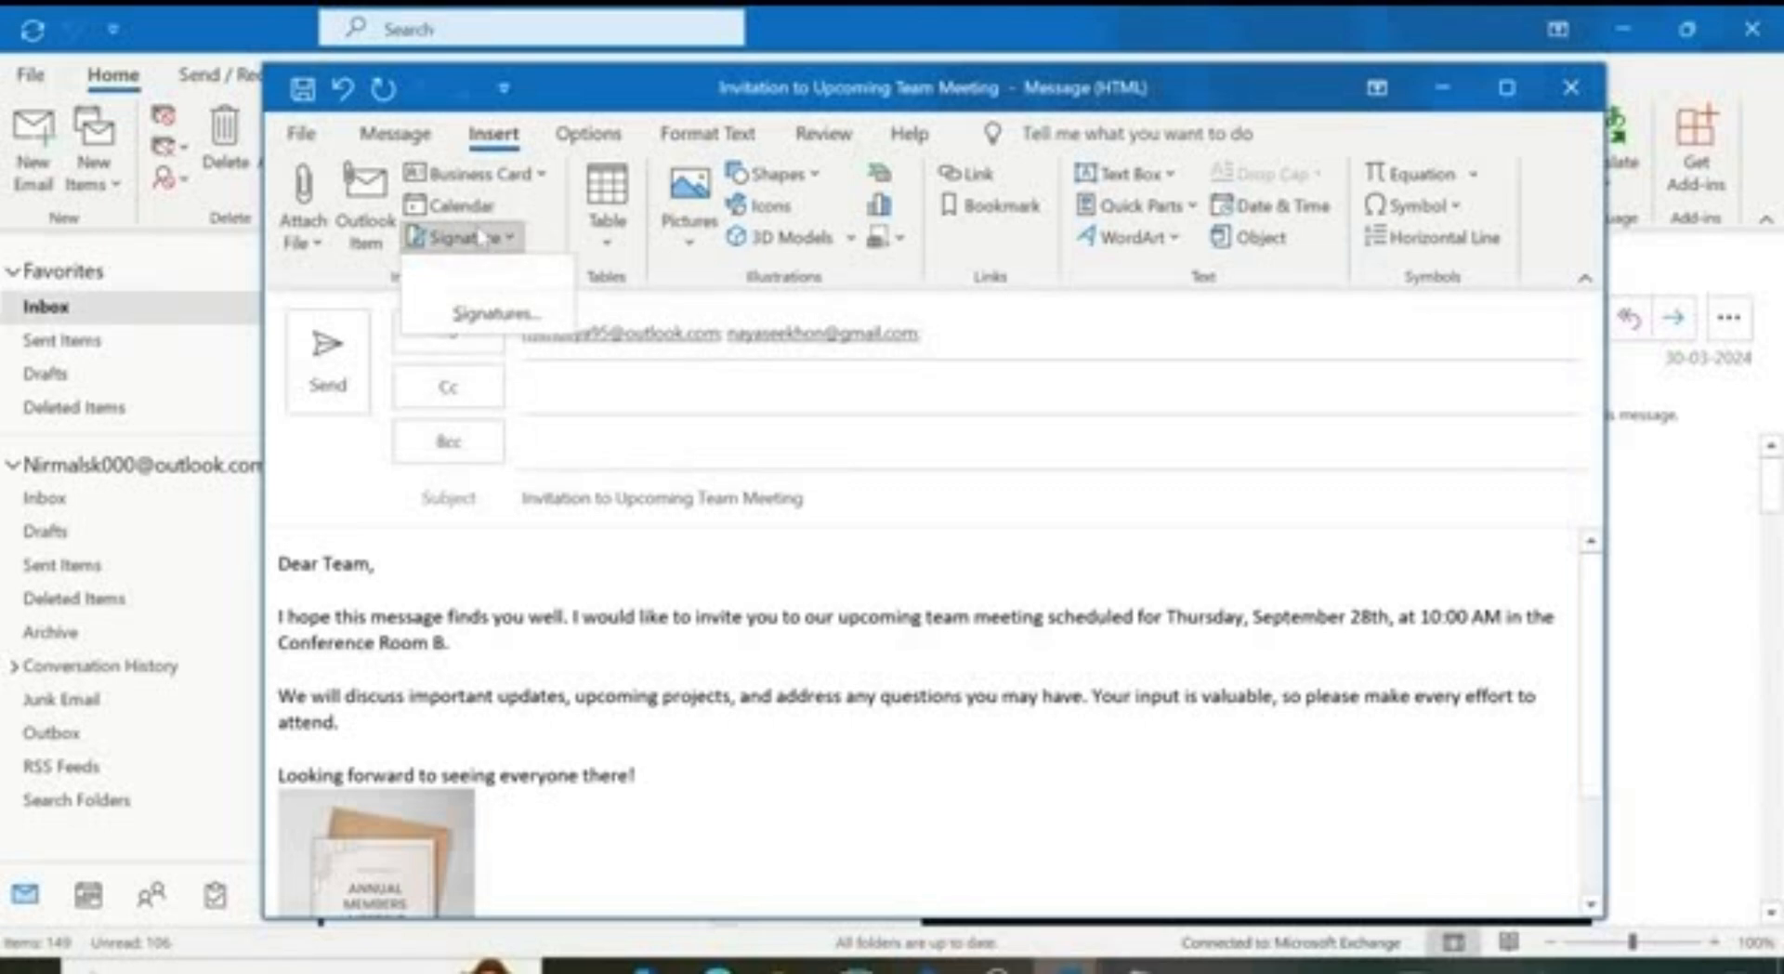
left_click(555, 248)
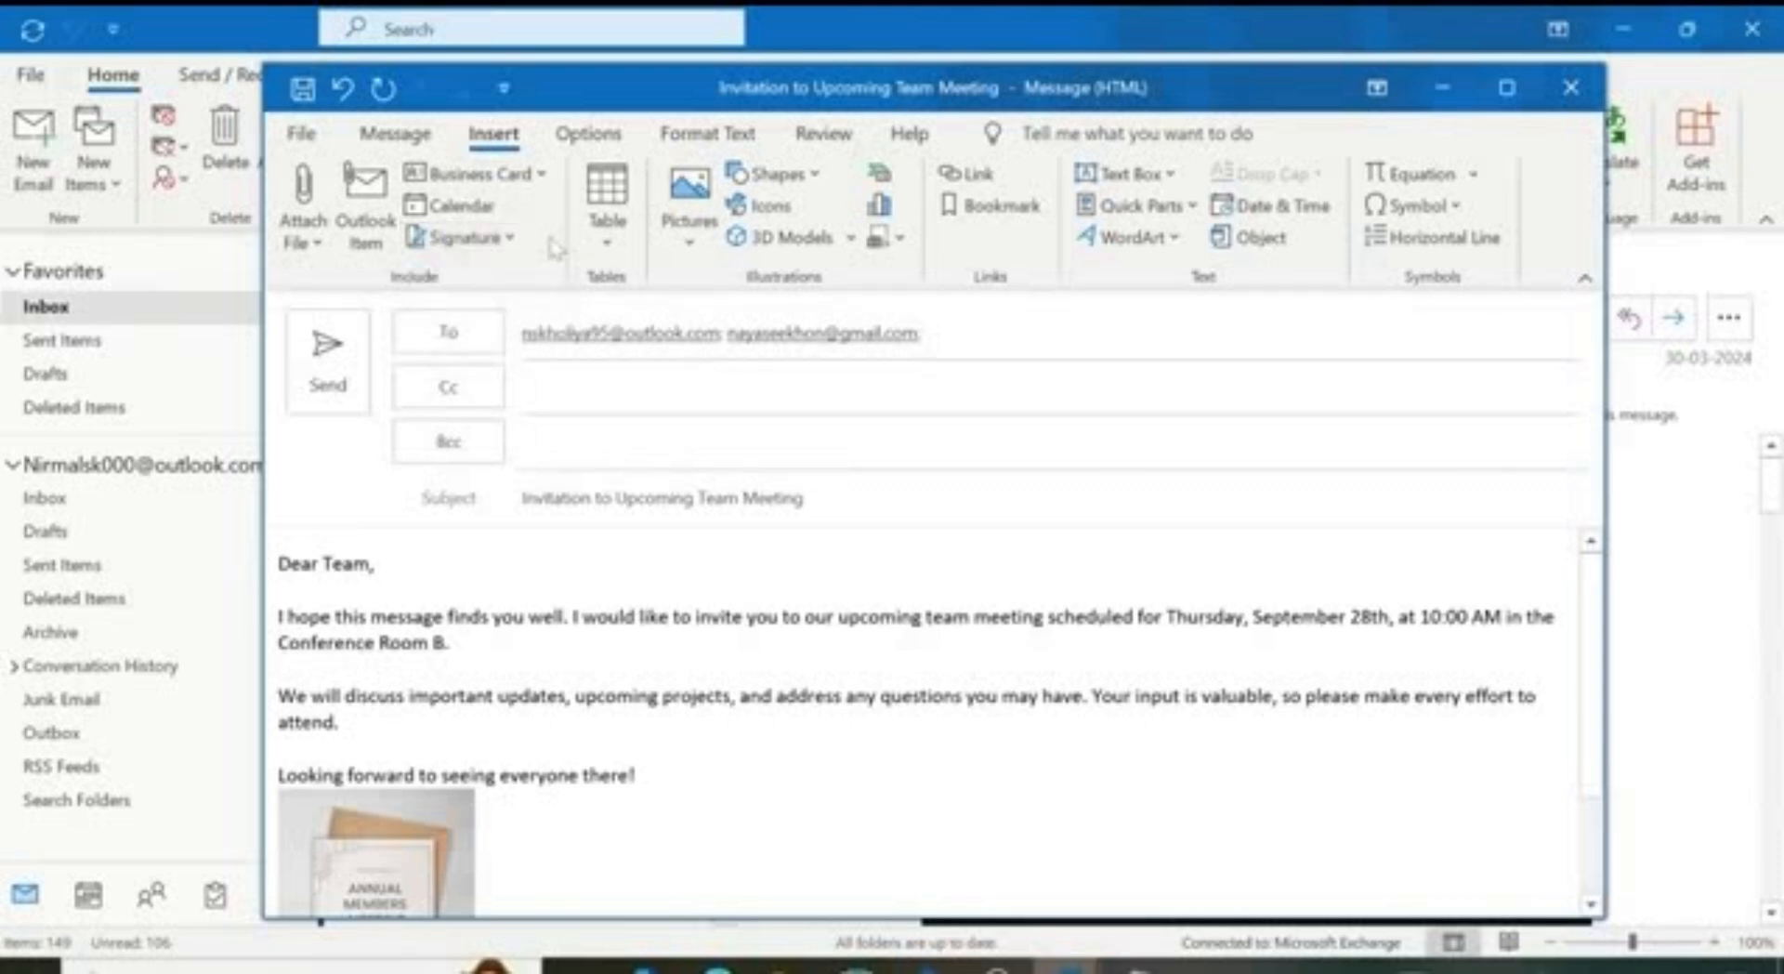
left_click(588, 136)
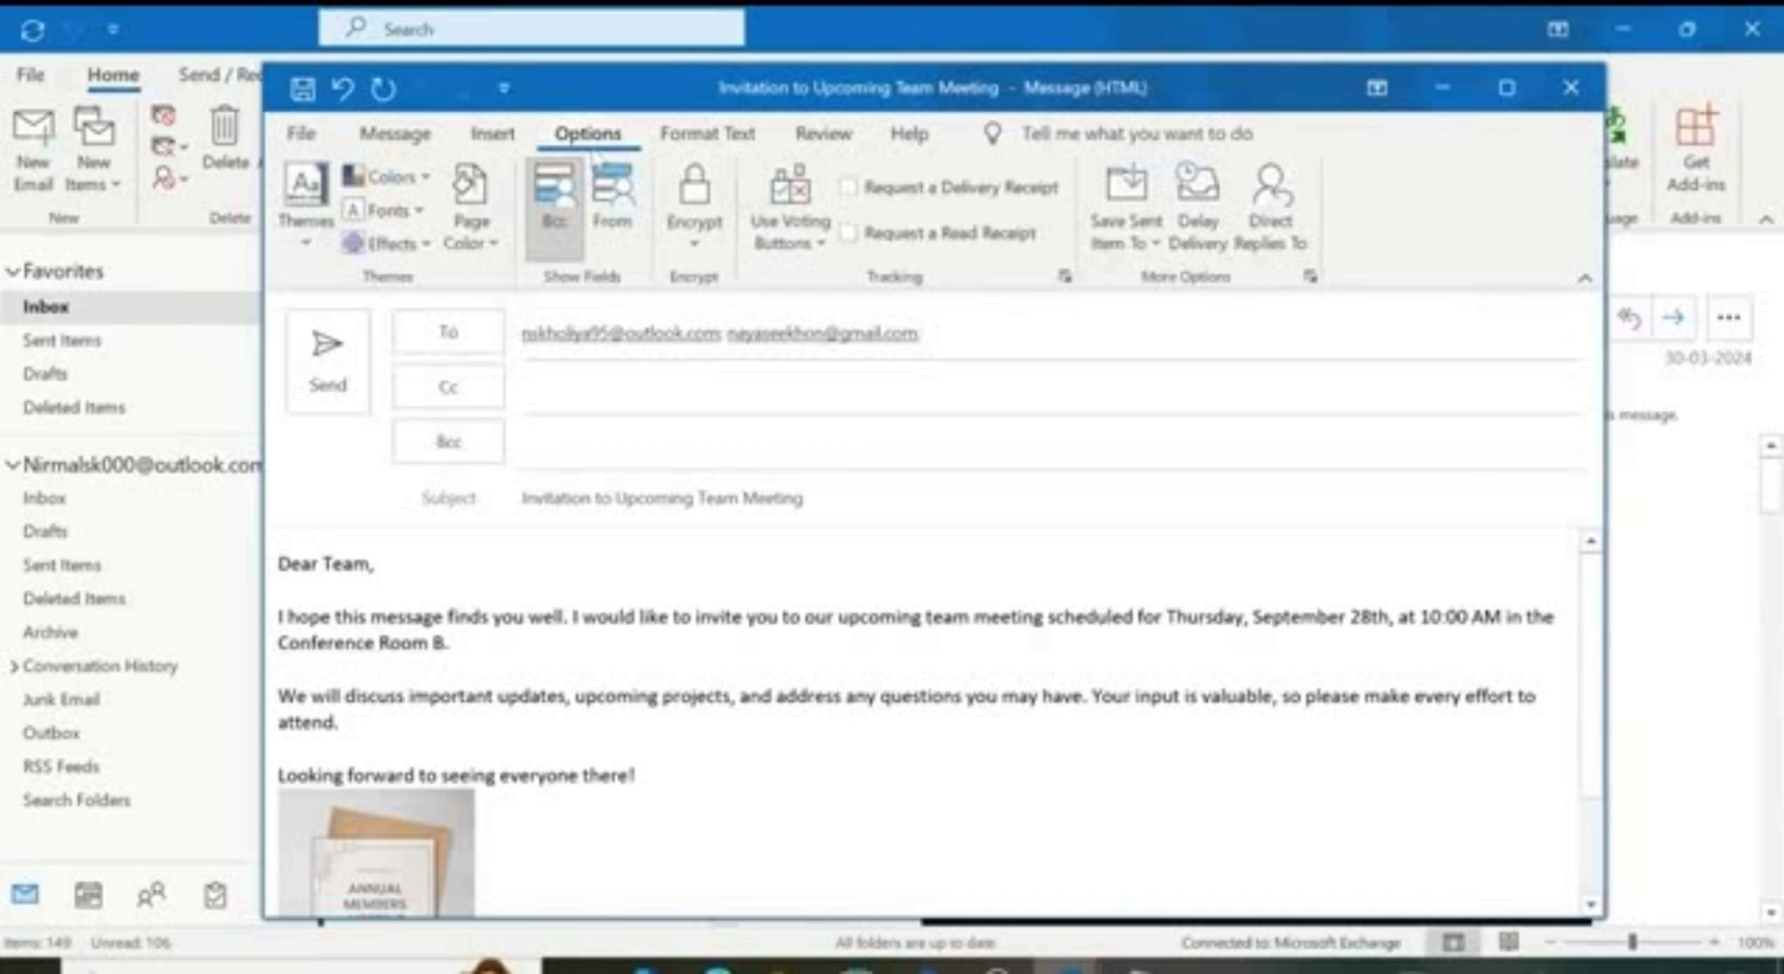
Step: Apply the Integral theme to the invitation message
left_click(314, 249)
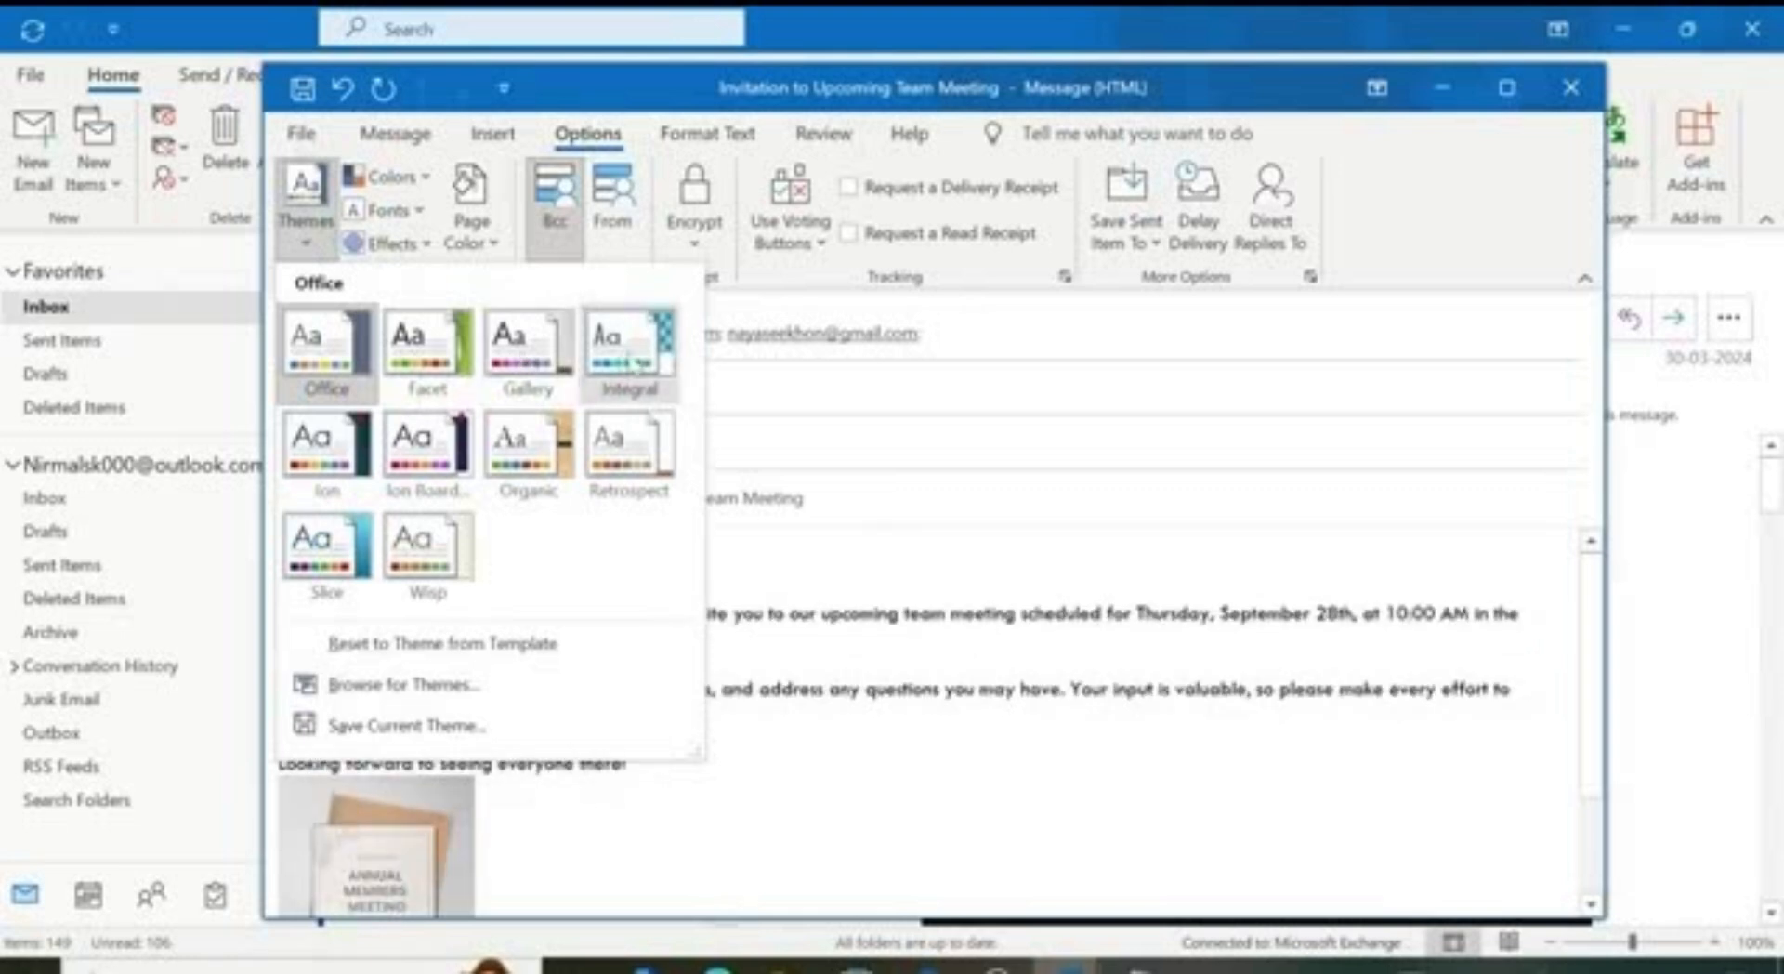
left_click(629, 351)
scroll(689, 645, "down", 3)
scroll(689, 645, "up", 3)
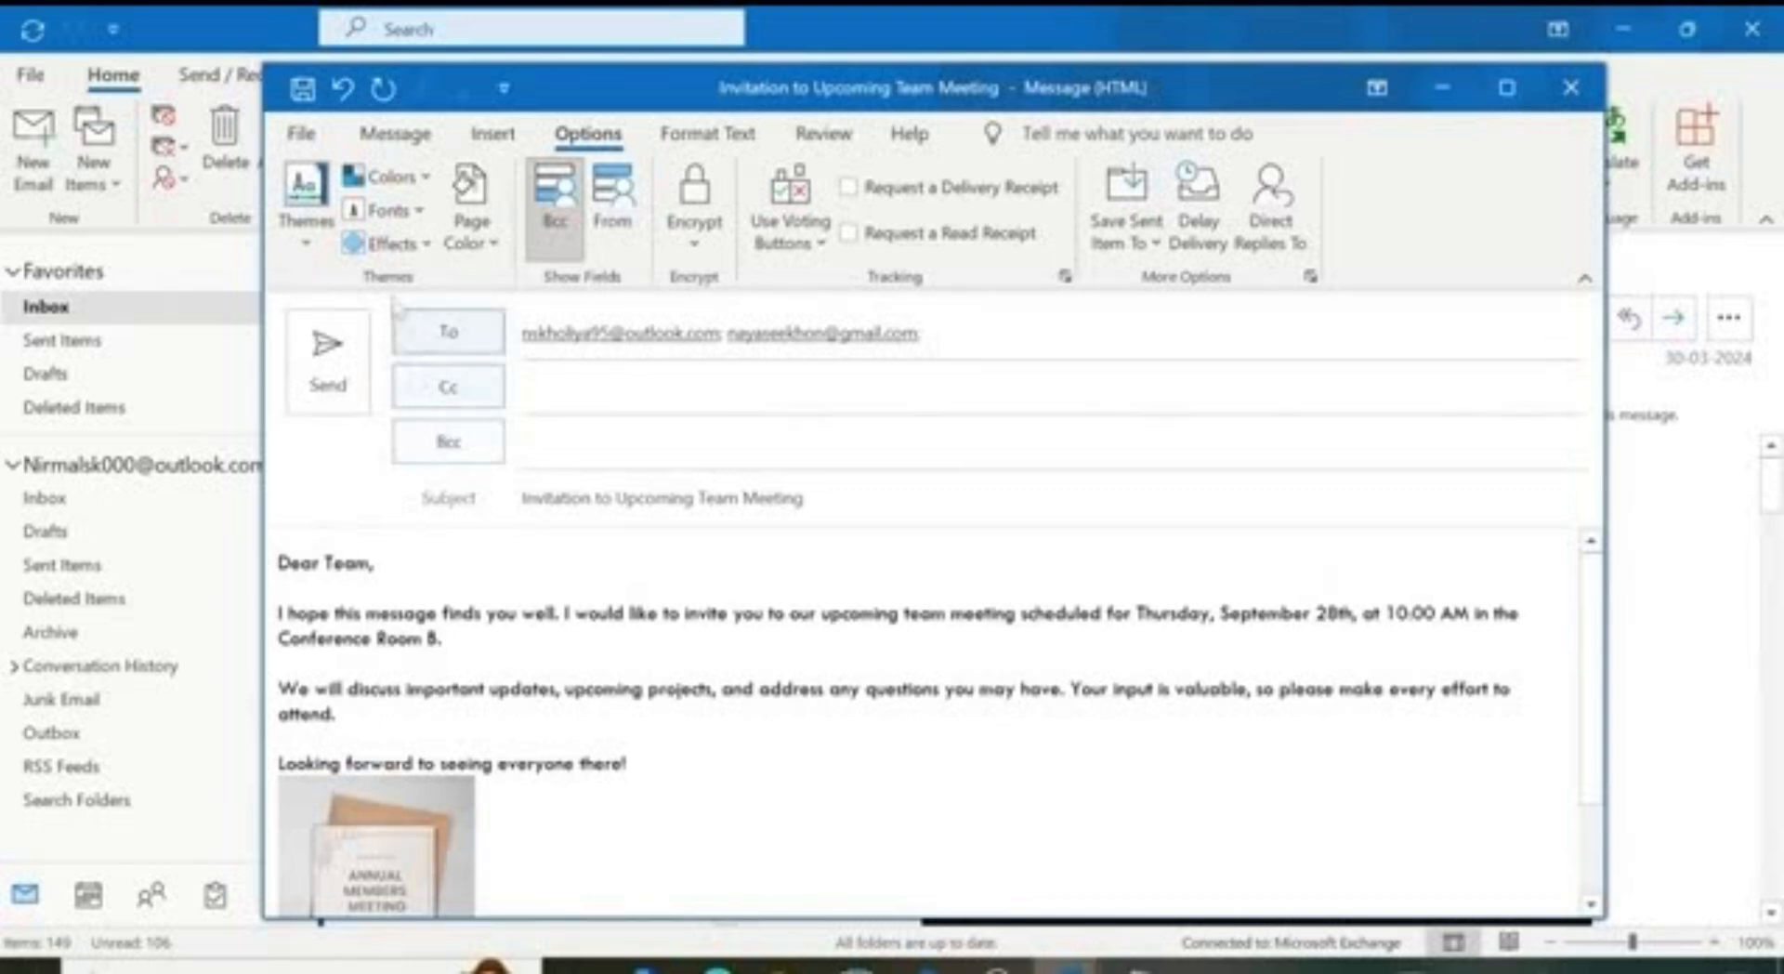
Step: Look at the Colors and Page Color choices without applying any
left_click(425, 178)
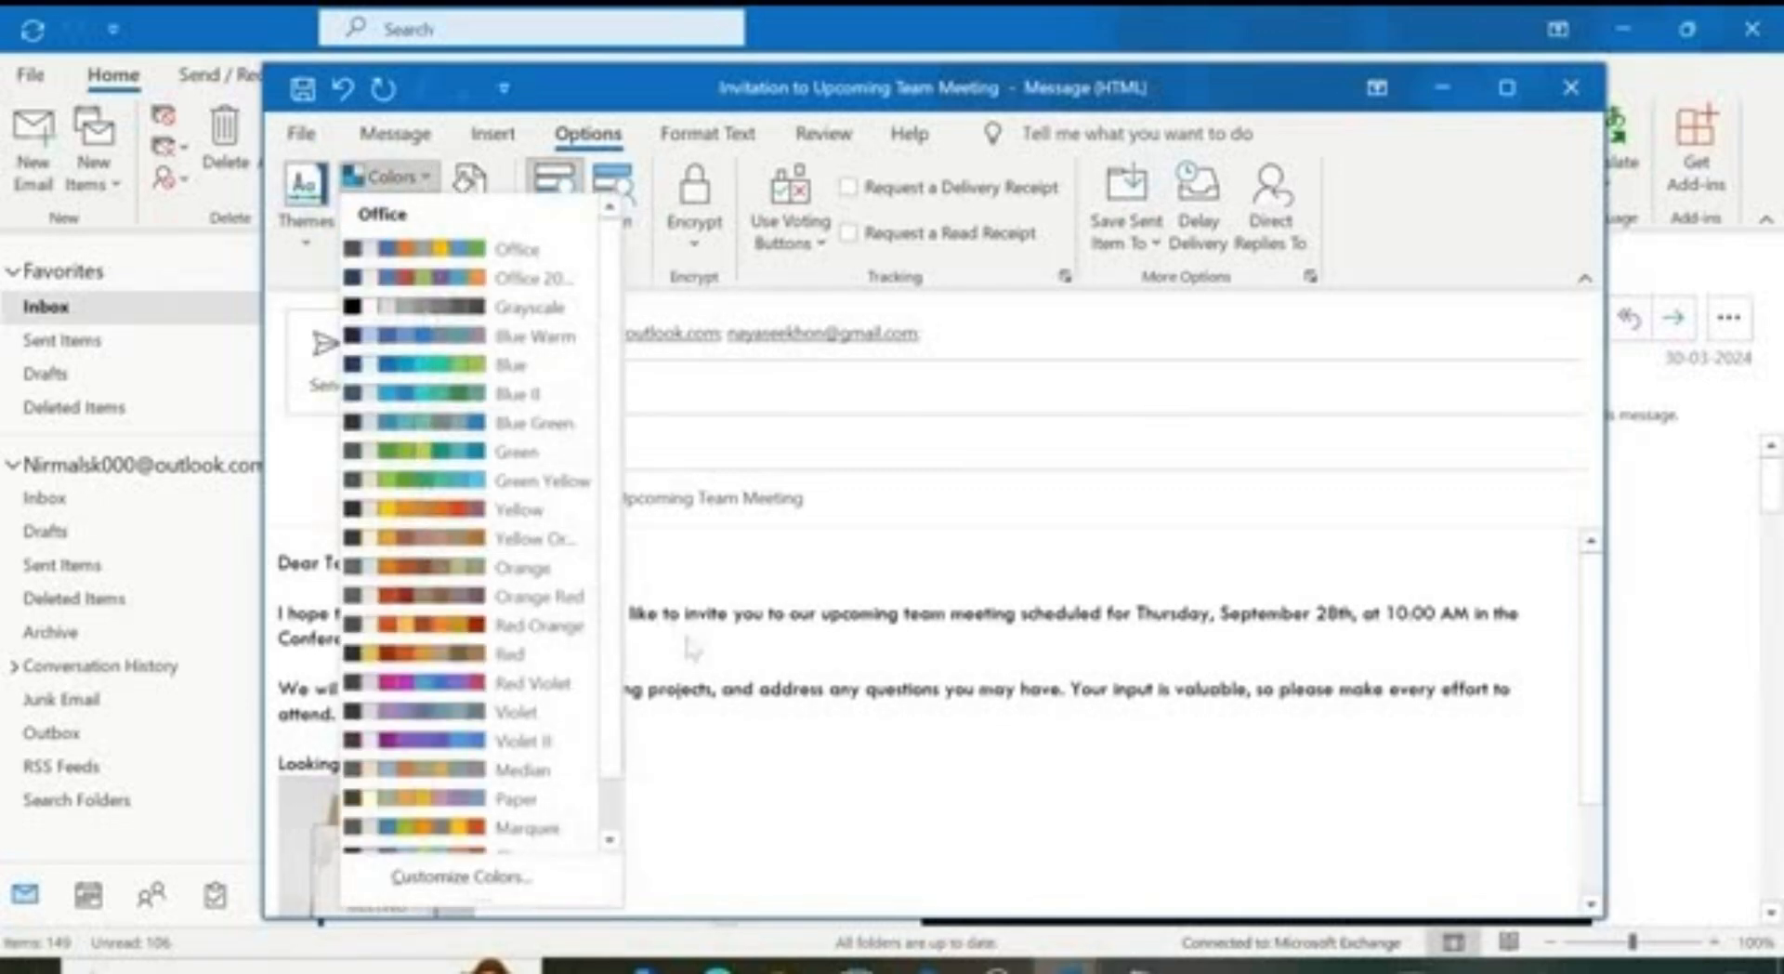
left_click(425, 307)
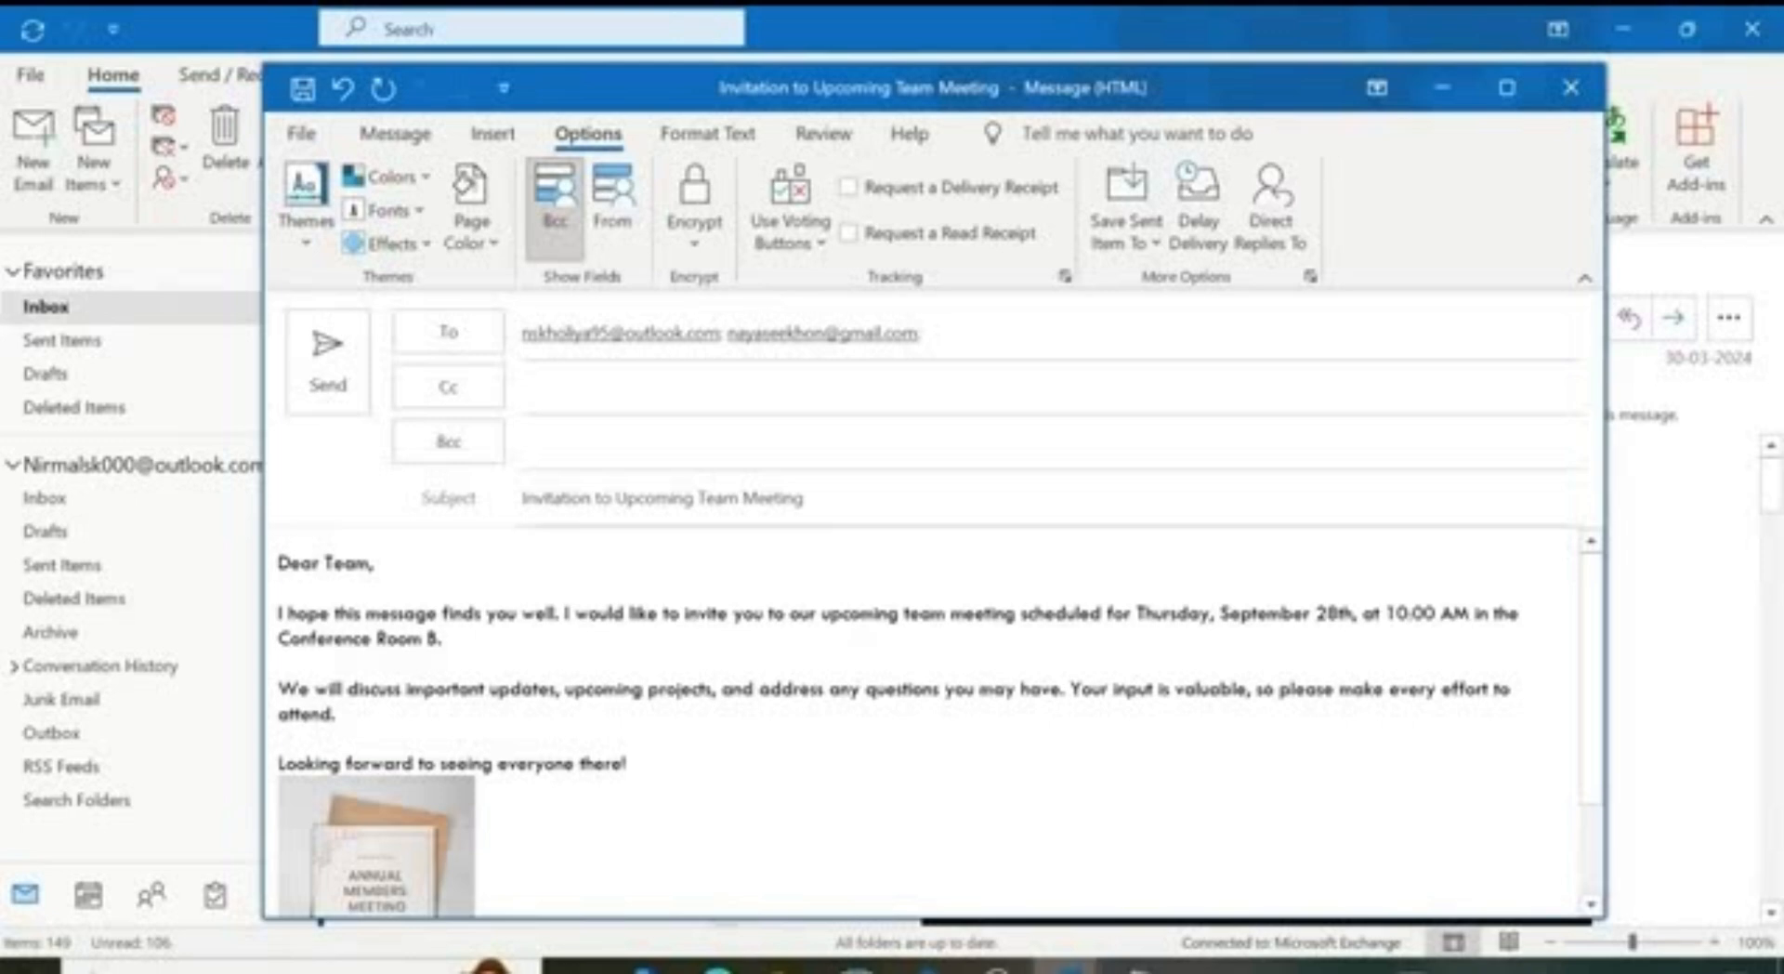
left_click(493, 260)
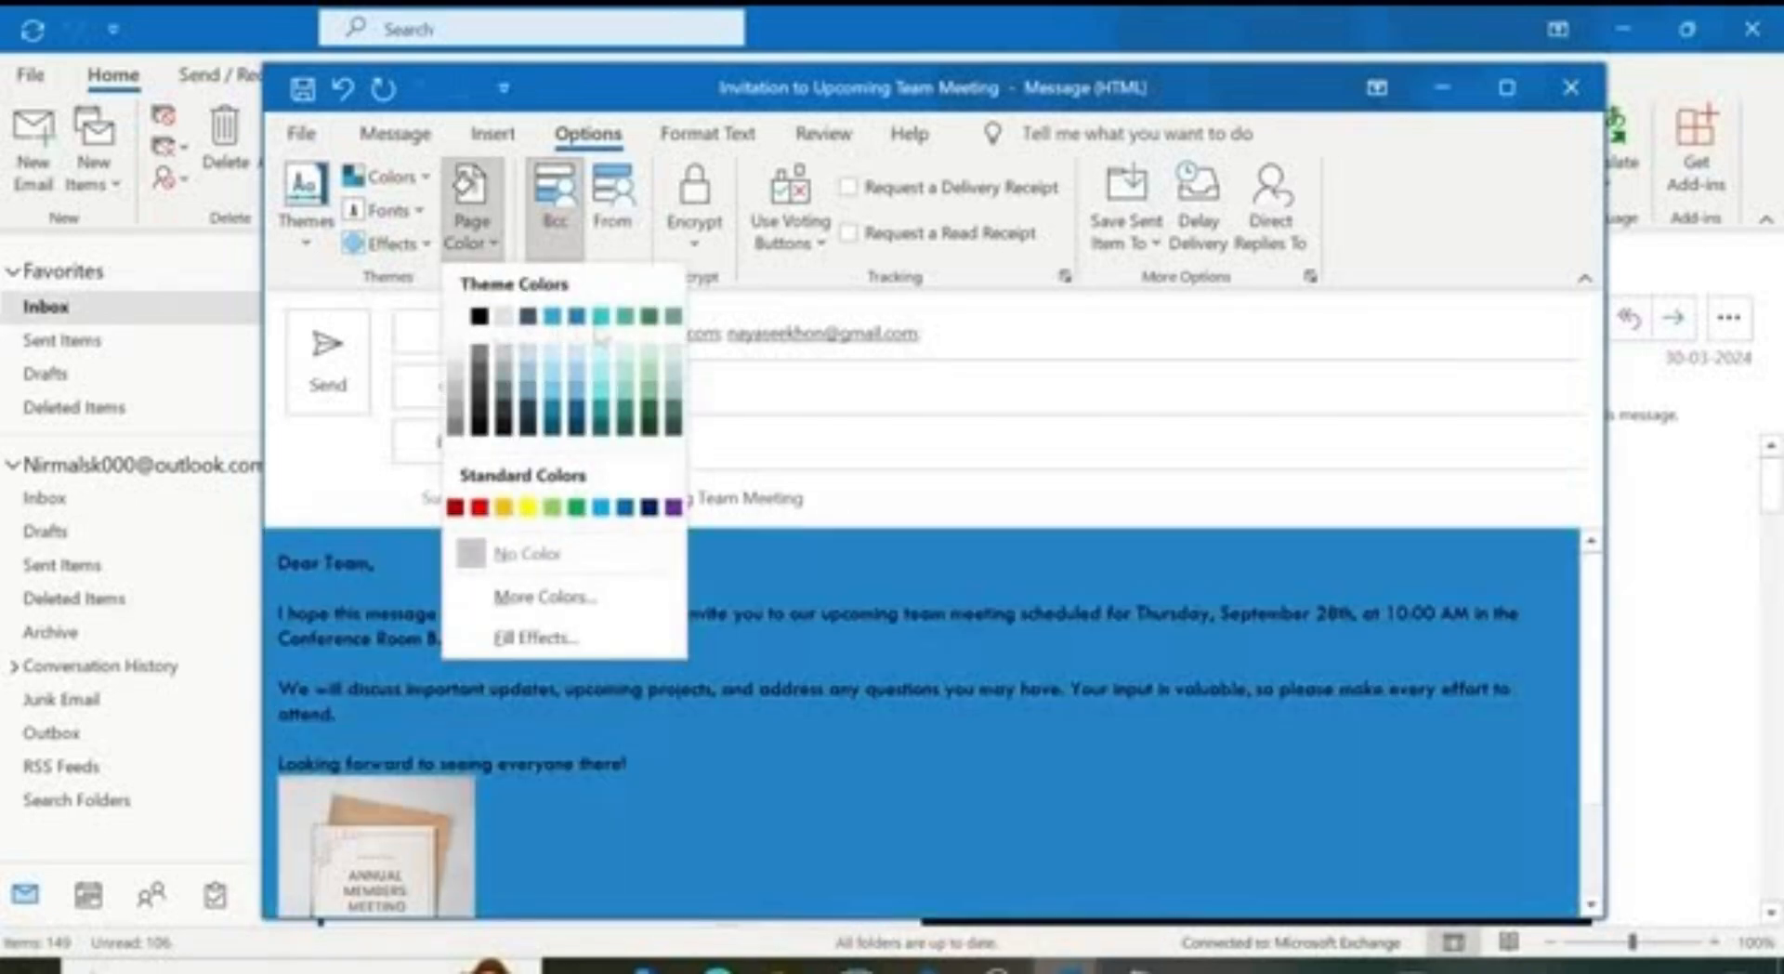
left_click(689, 723)
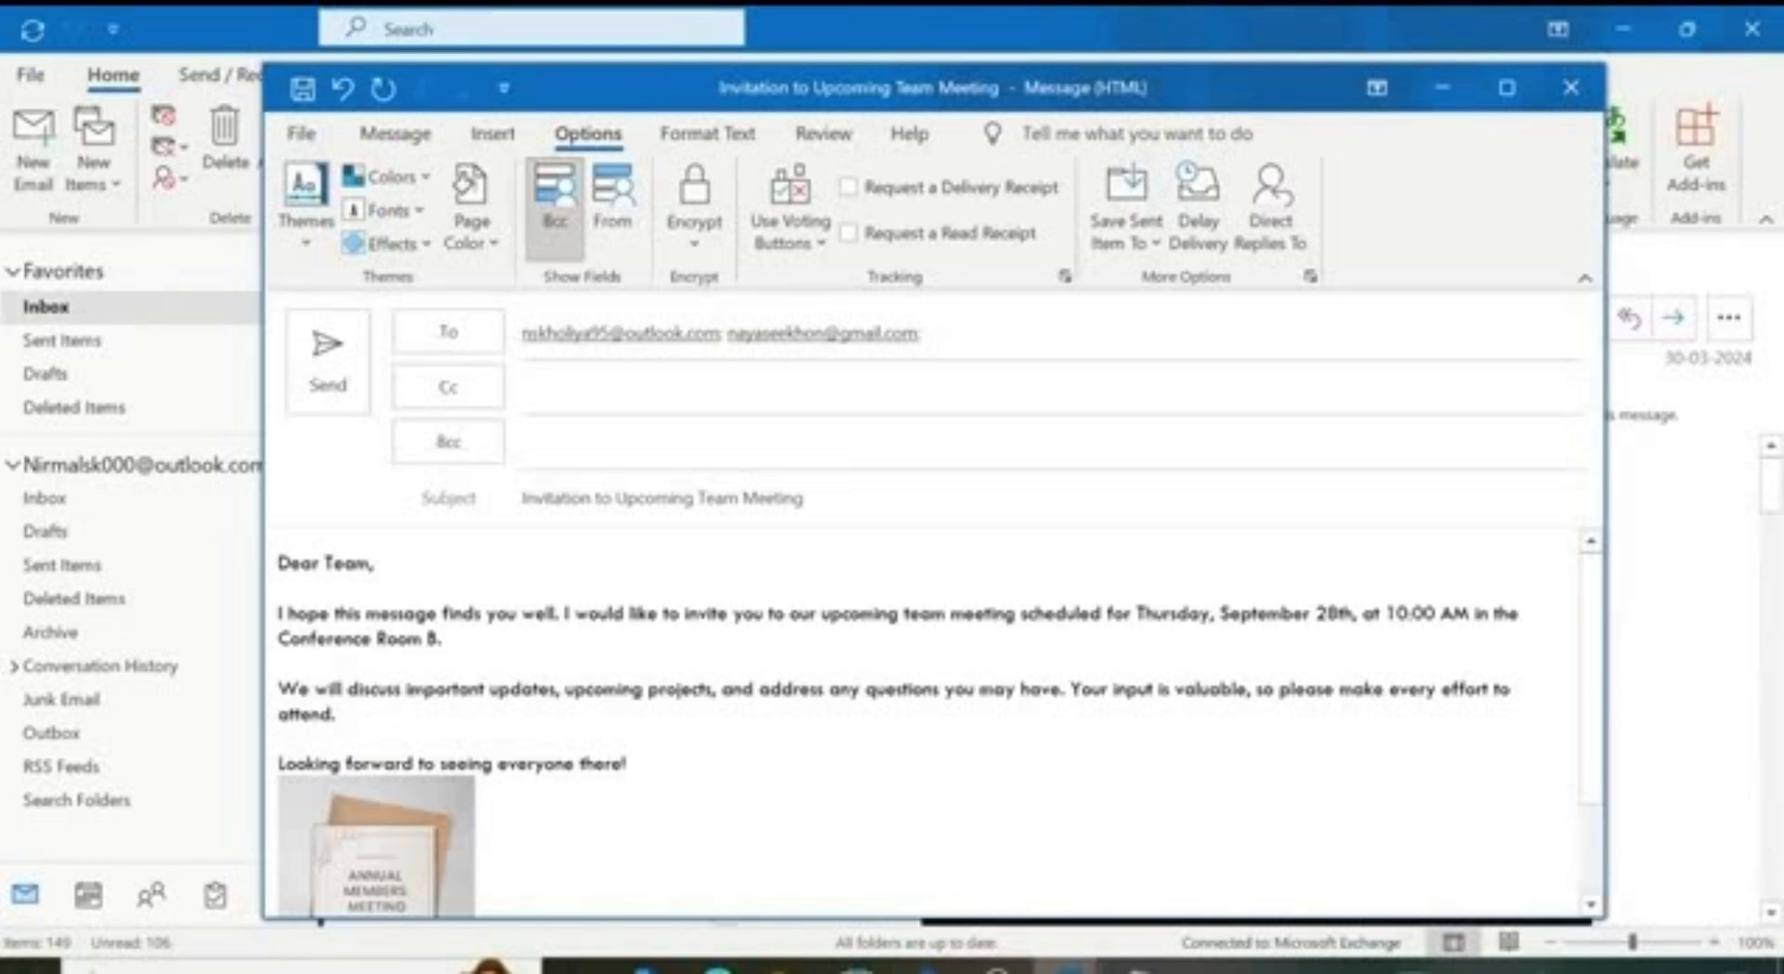
Step: Glance at the Review features, return to the Message tab and send the invitation
left_click(848, 149)
scroll(650, 650, "down", 1)
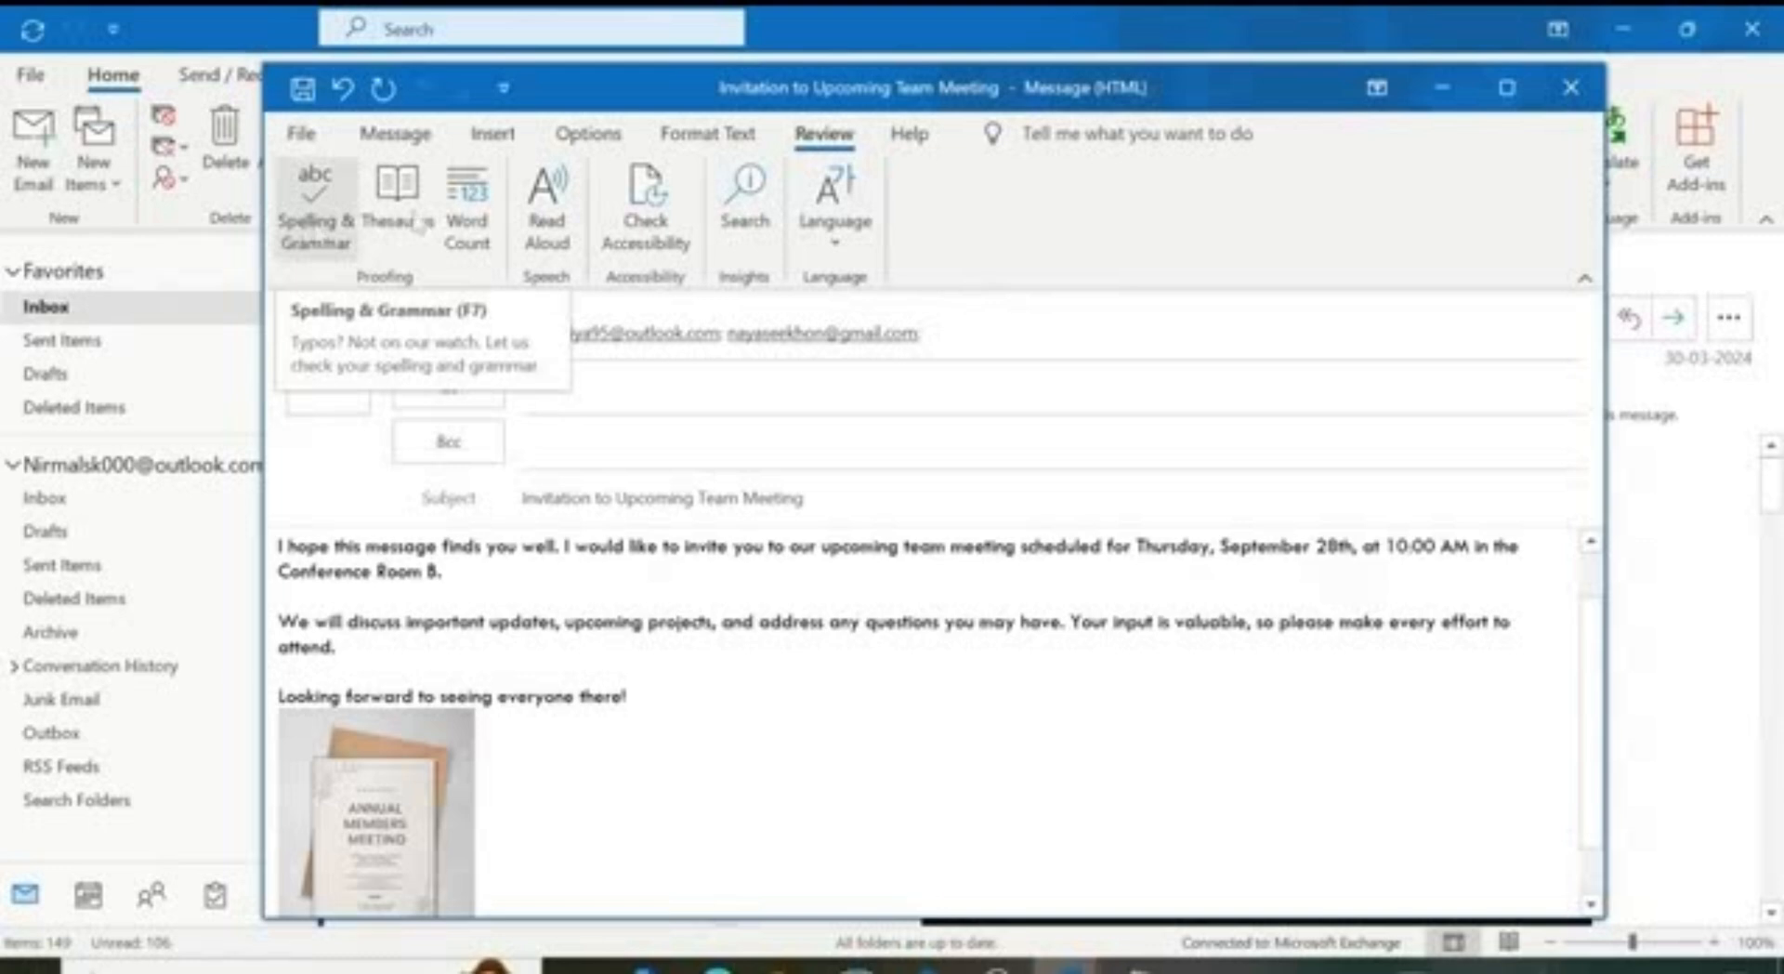
left_click(396, 140)
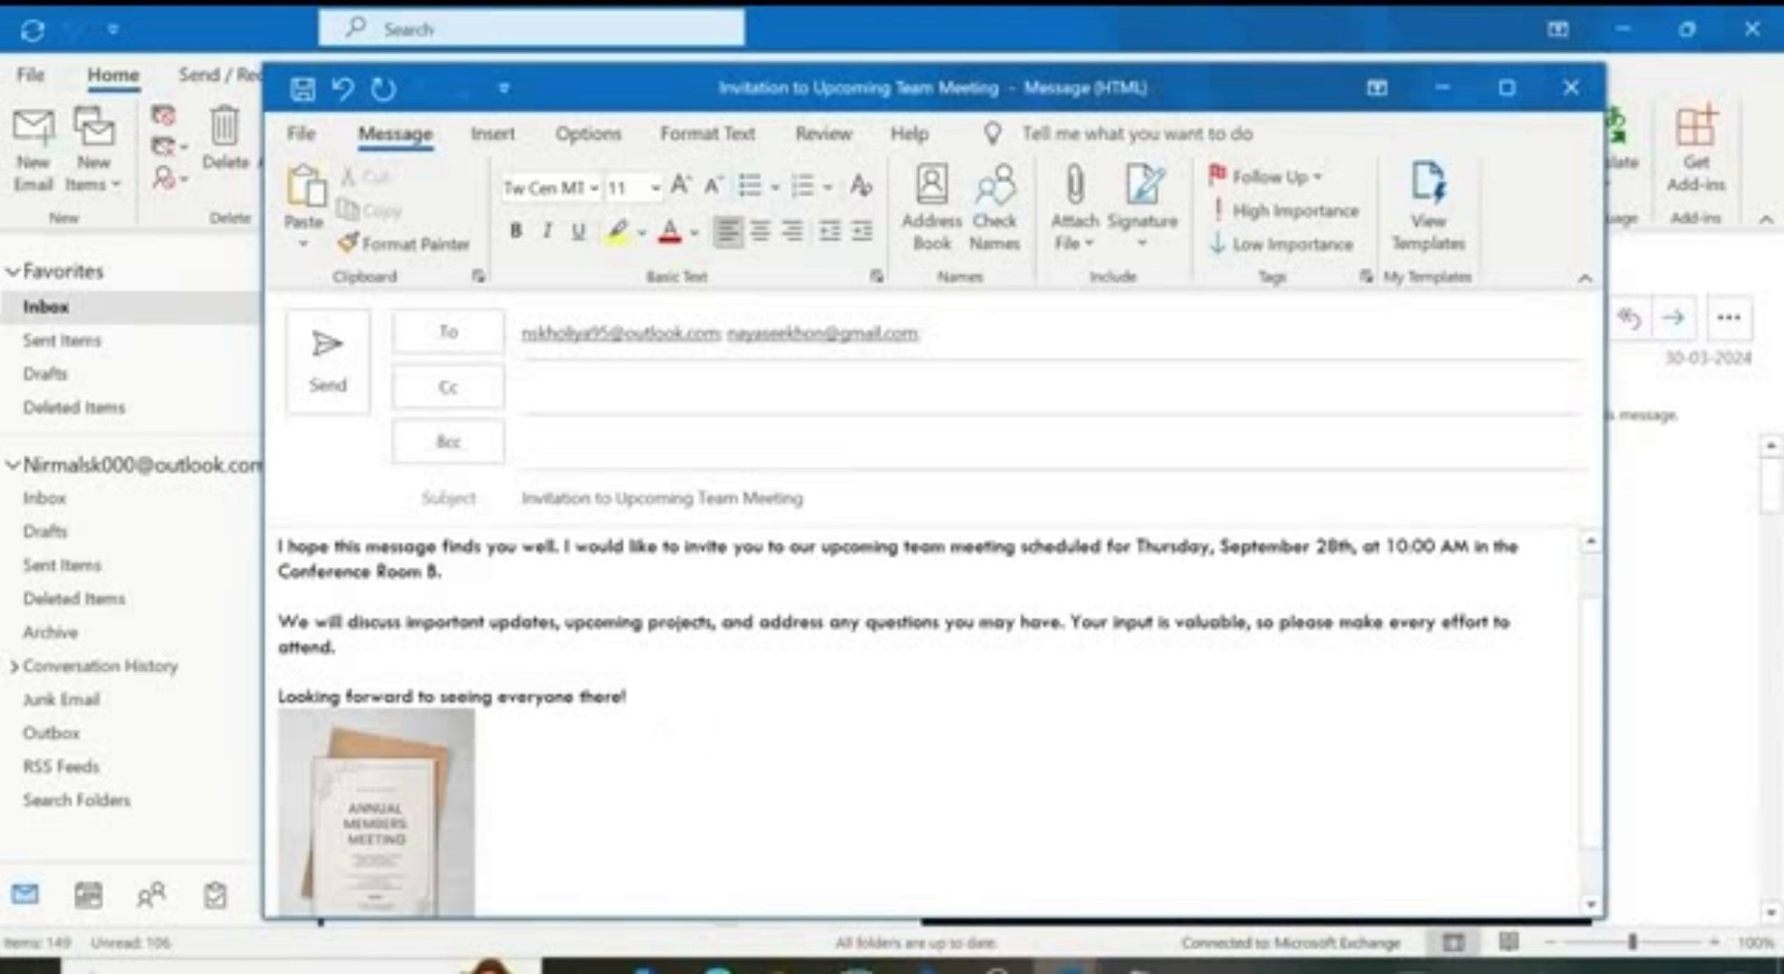
left_click(337, 372)
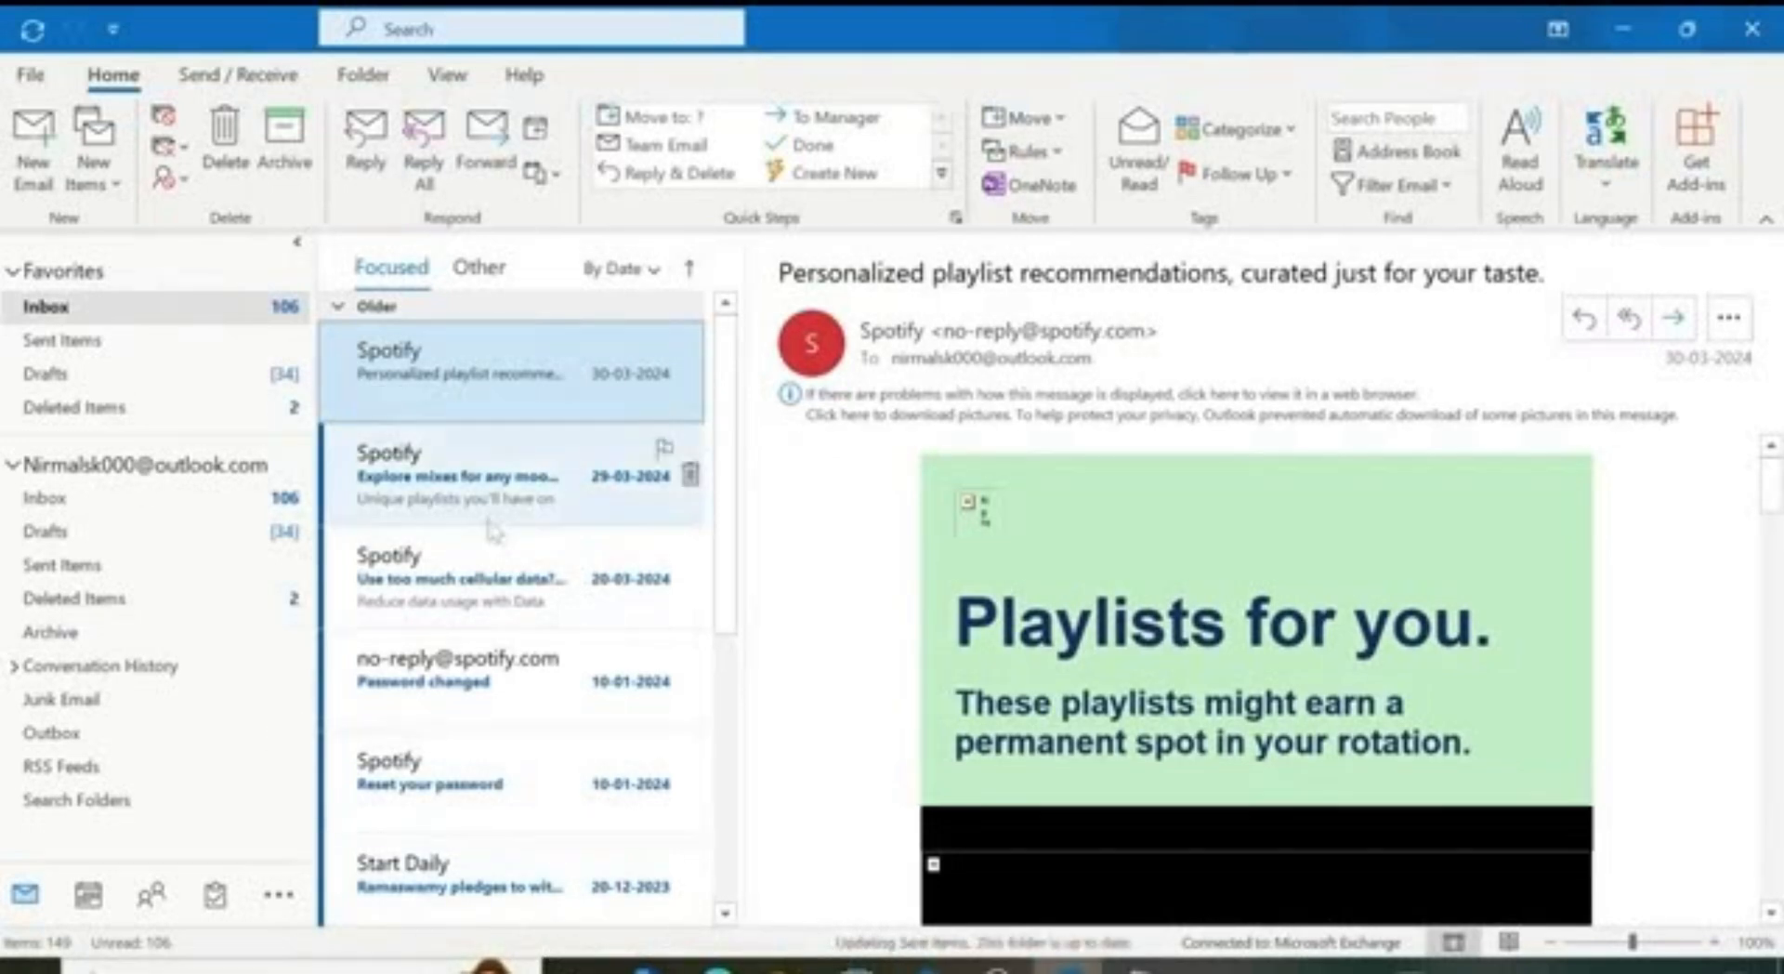
Step: Check Sent Items, then open the Microsoft Bing trending-news email in the Inbox's Other tab
left_click(79, 342)
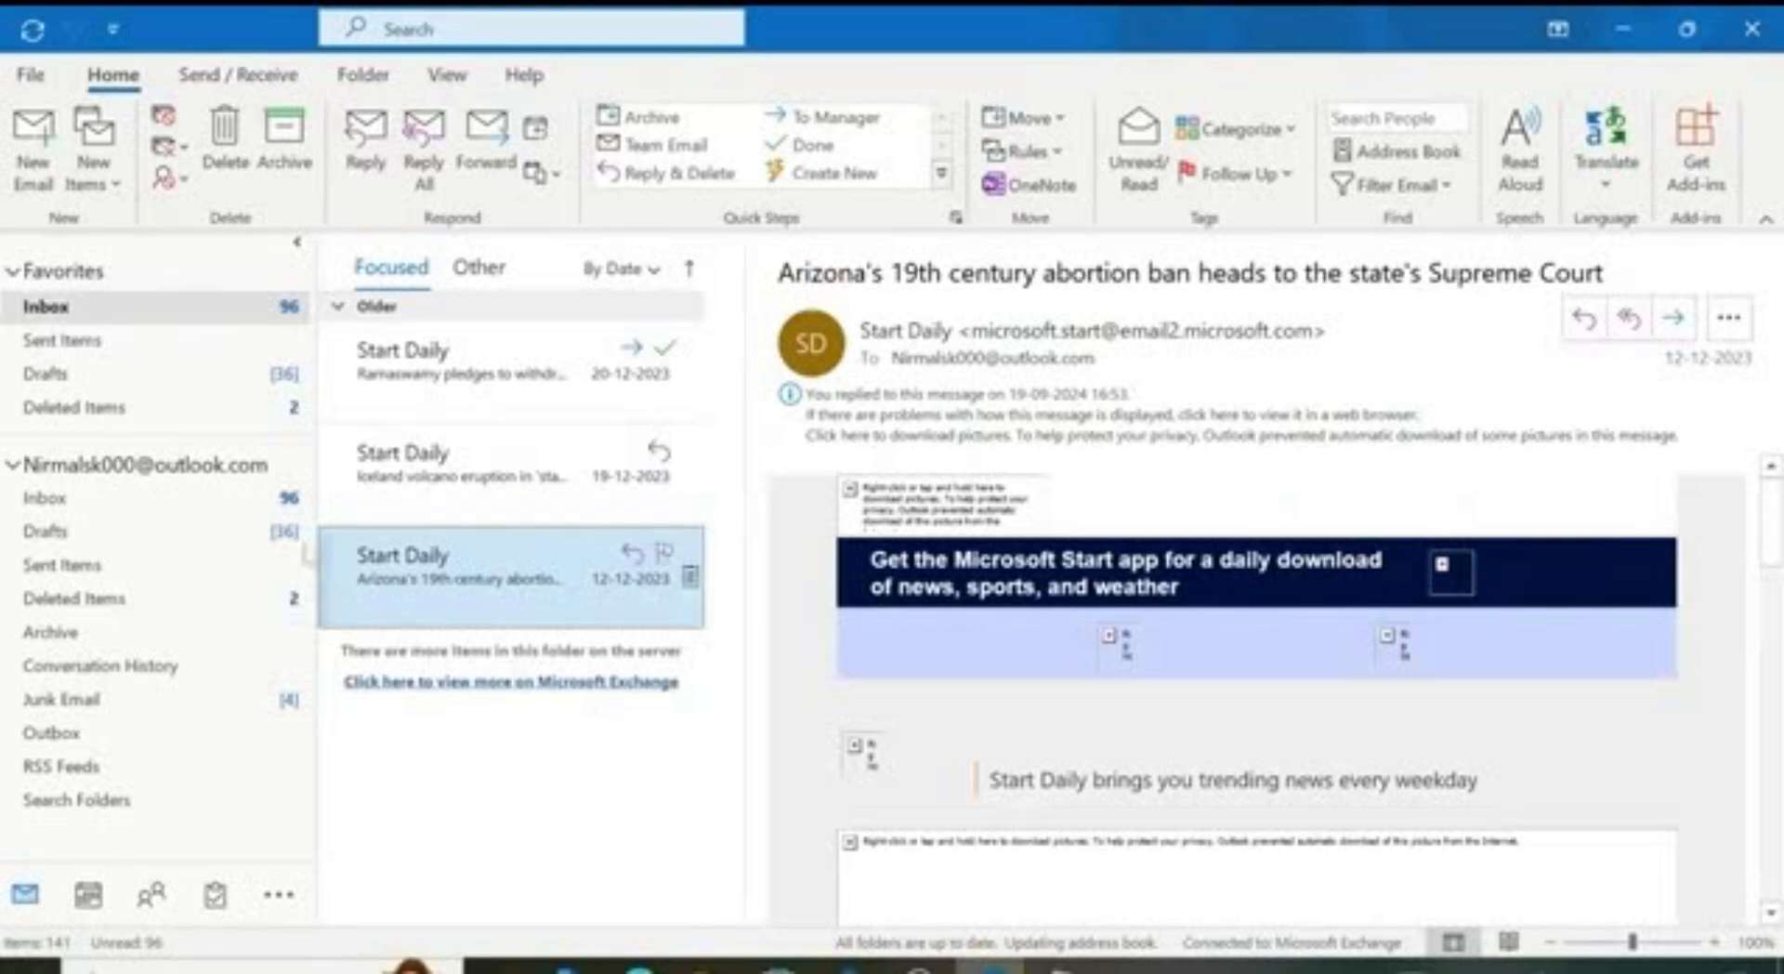
left_click(274, 499)
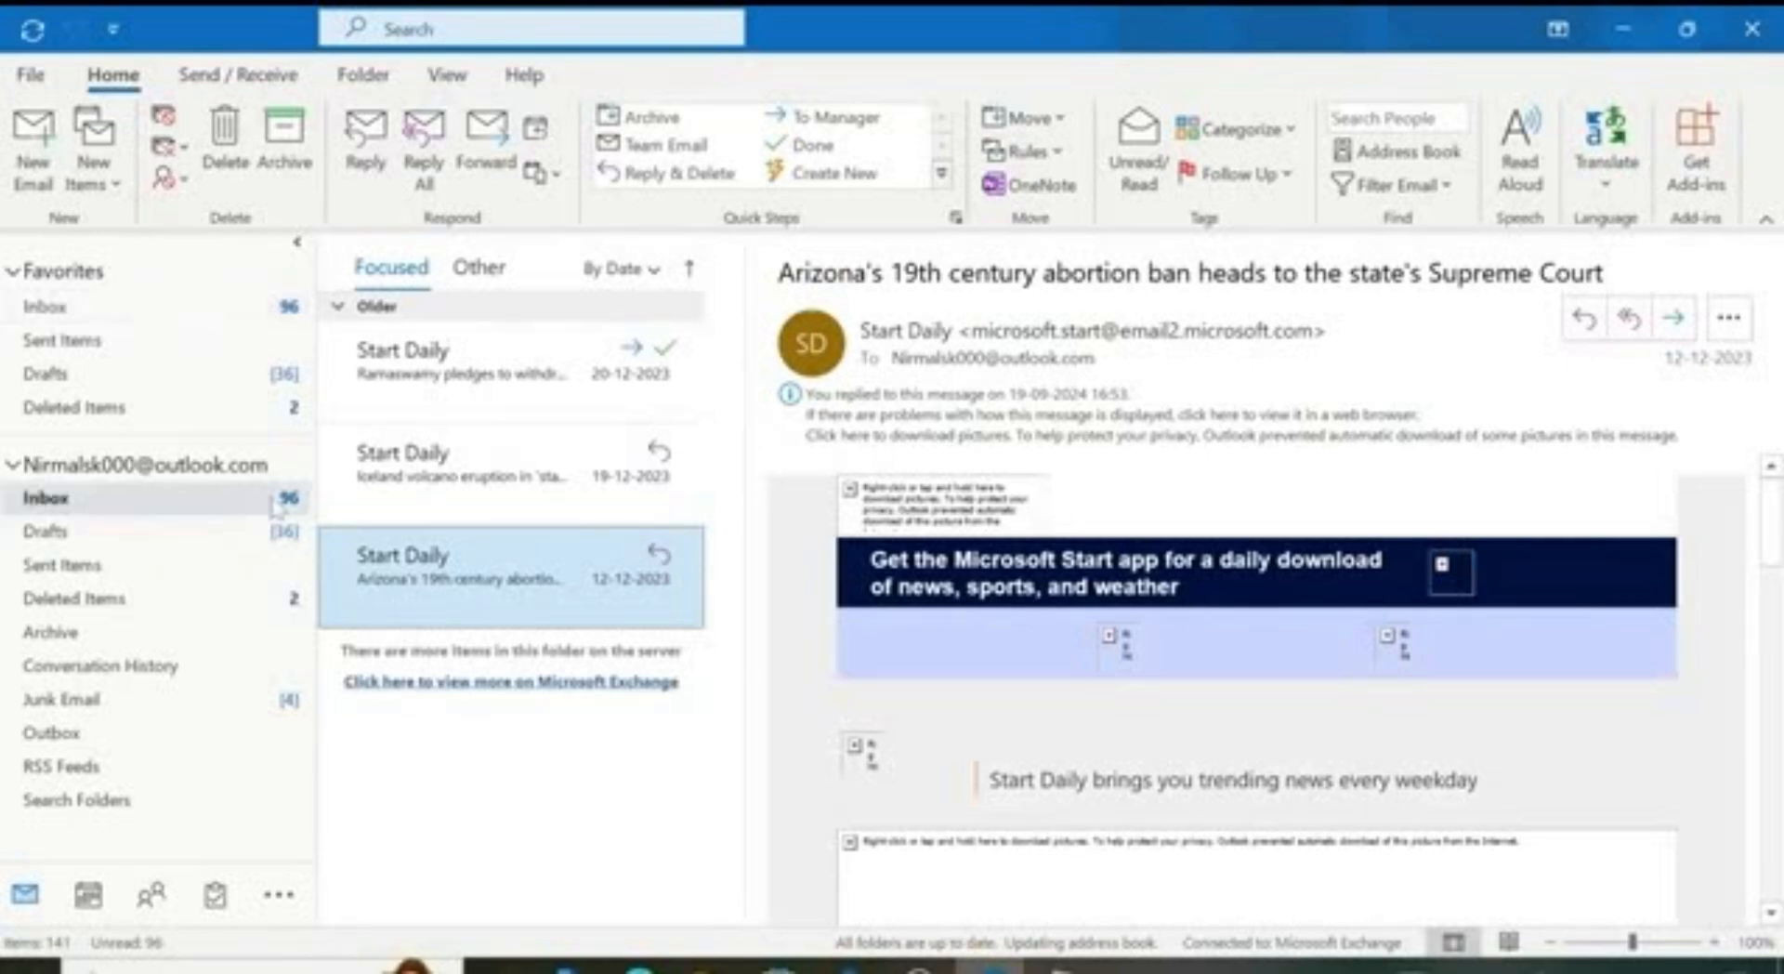
left_click(263, 307)
left_click(478, 269)
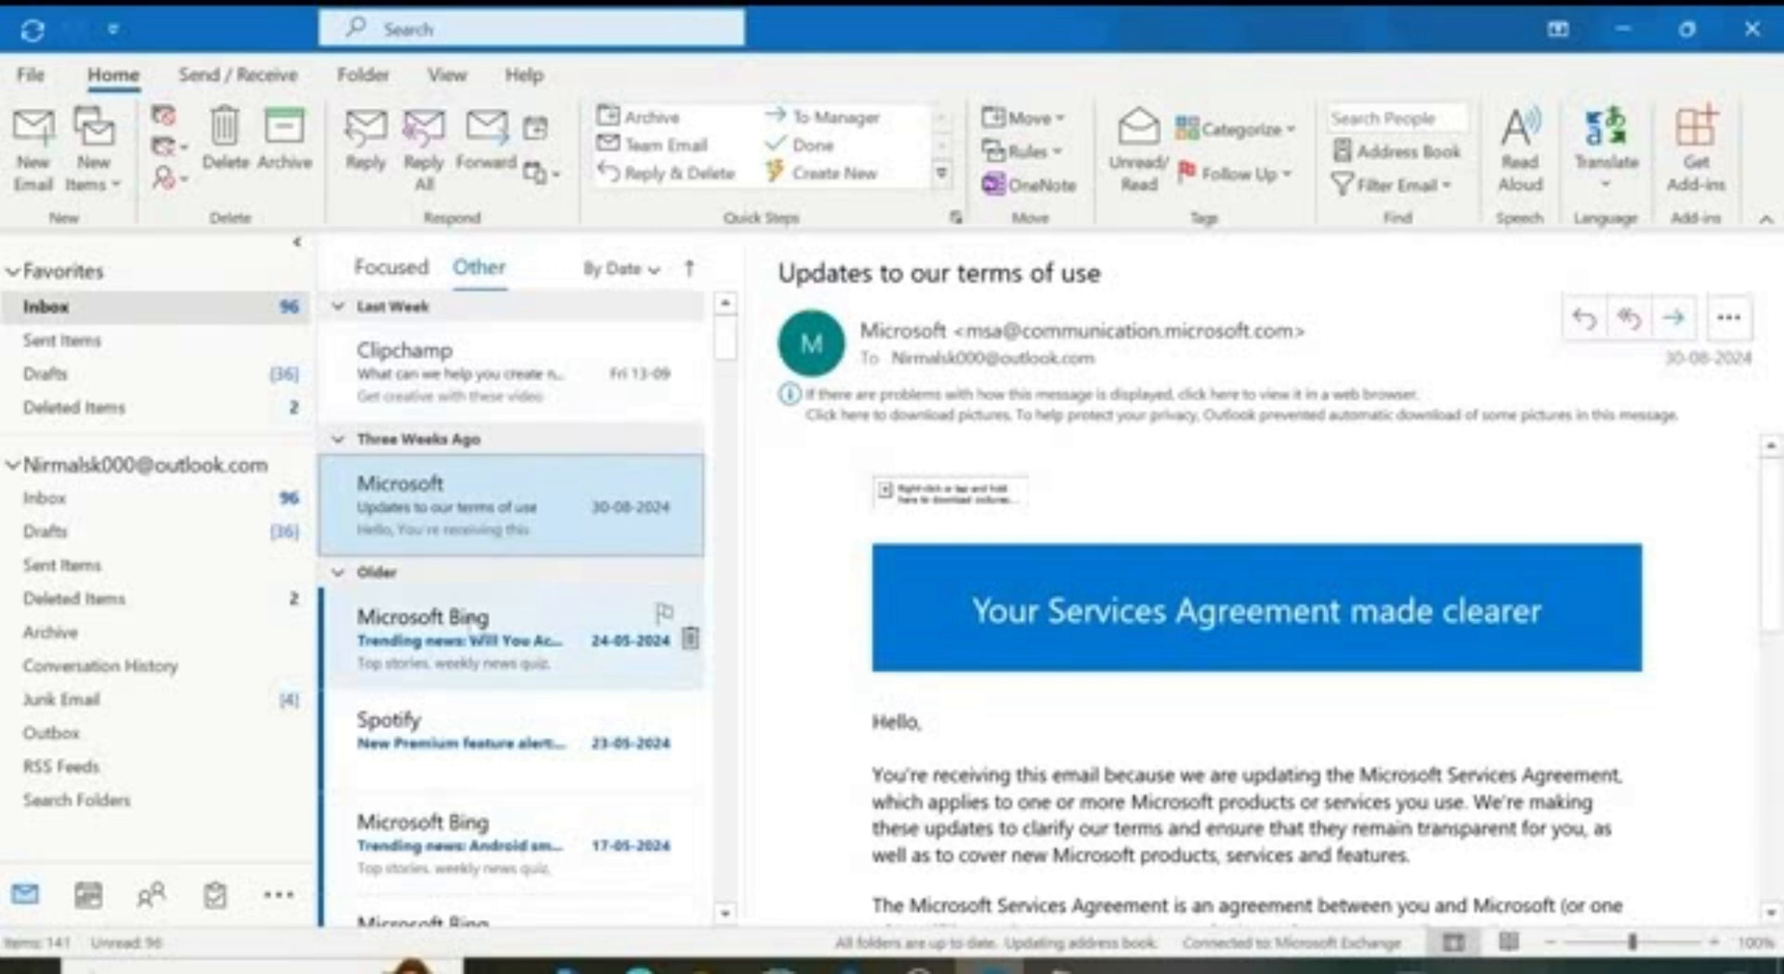
left_click(469, 618)
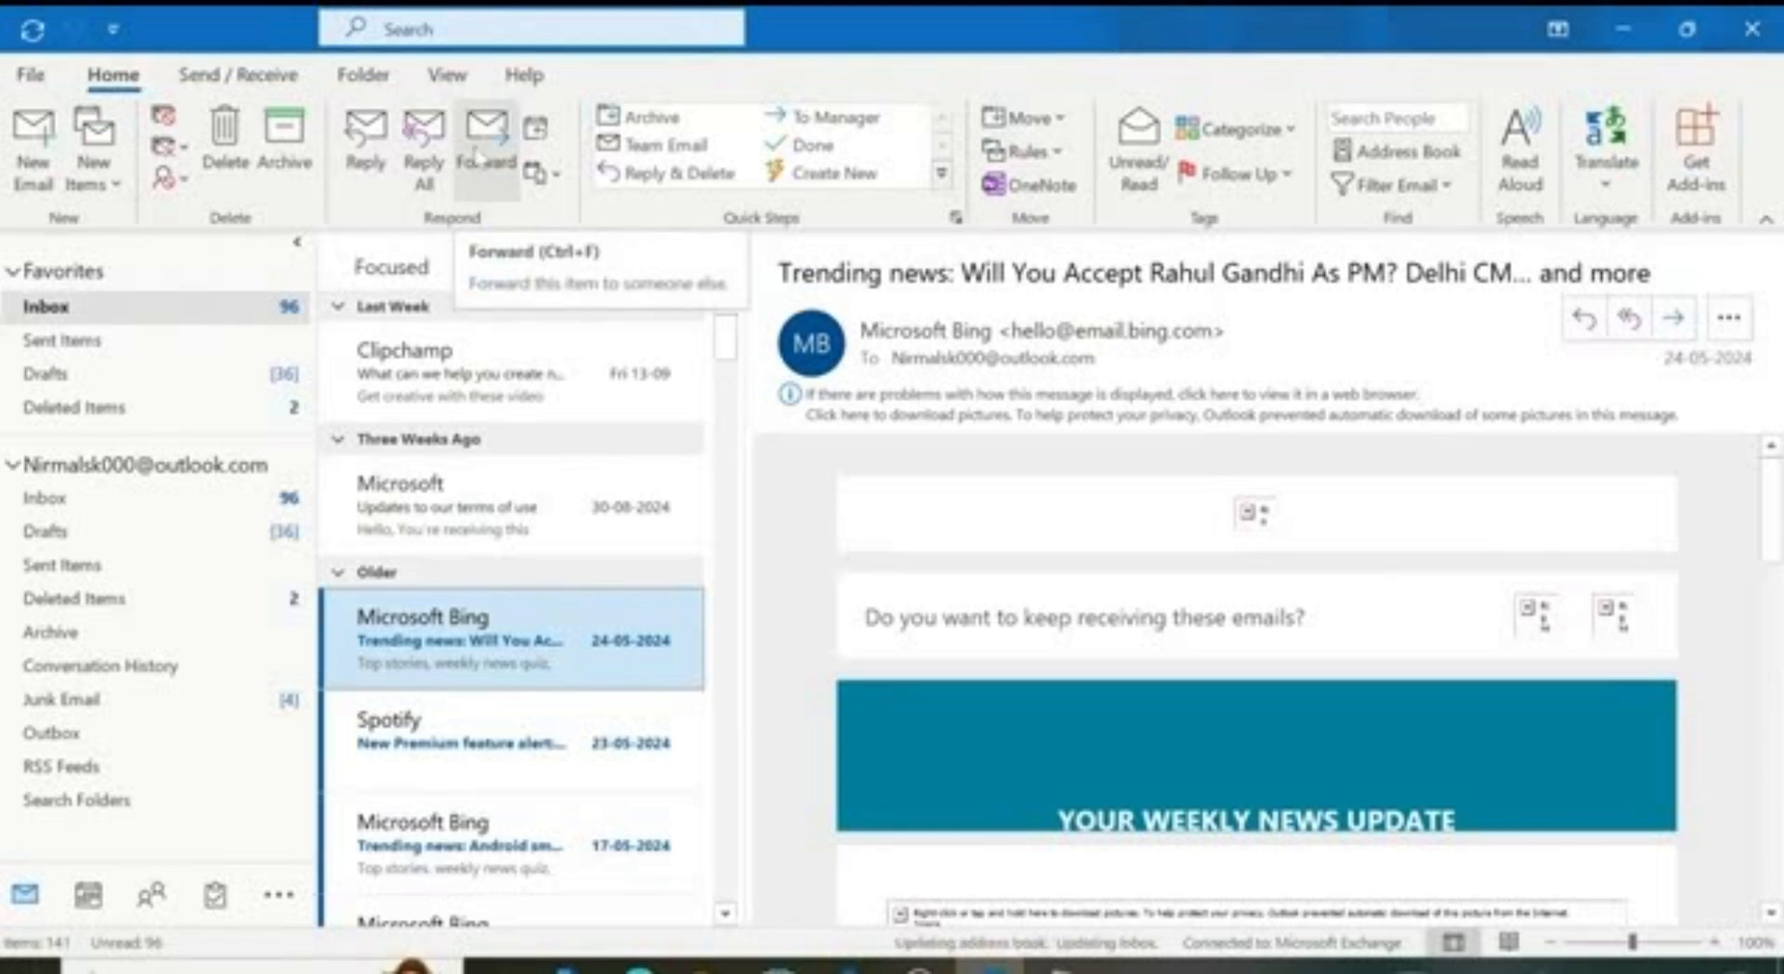
Step: Reply 'Thank you!' to the Microsoft Bing trending-news email and send it
left_click(361, 141)
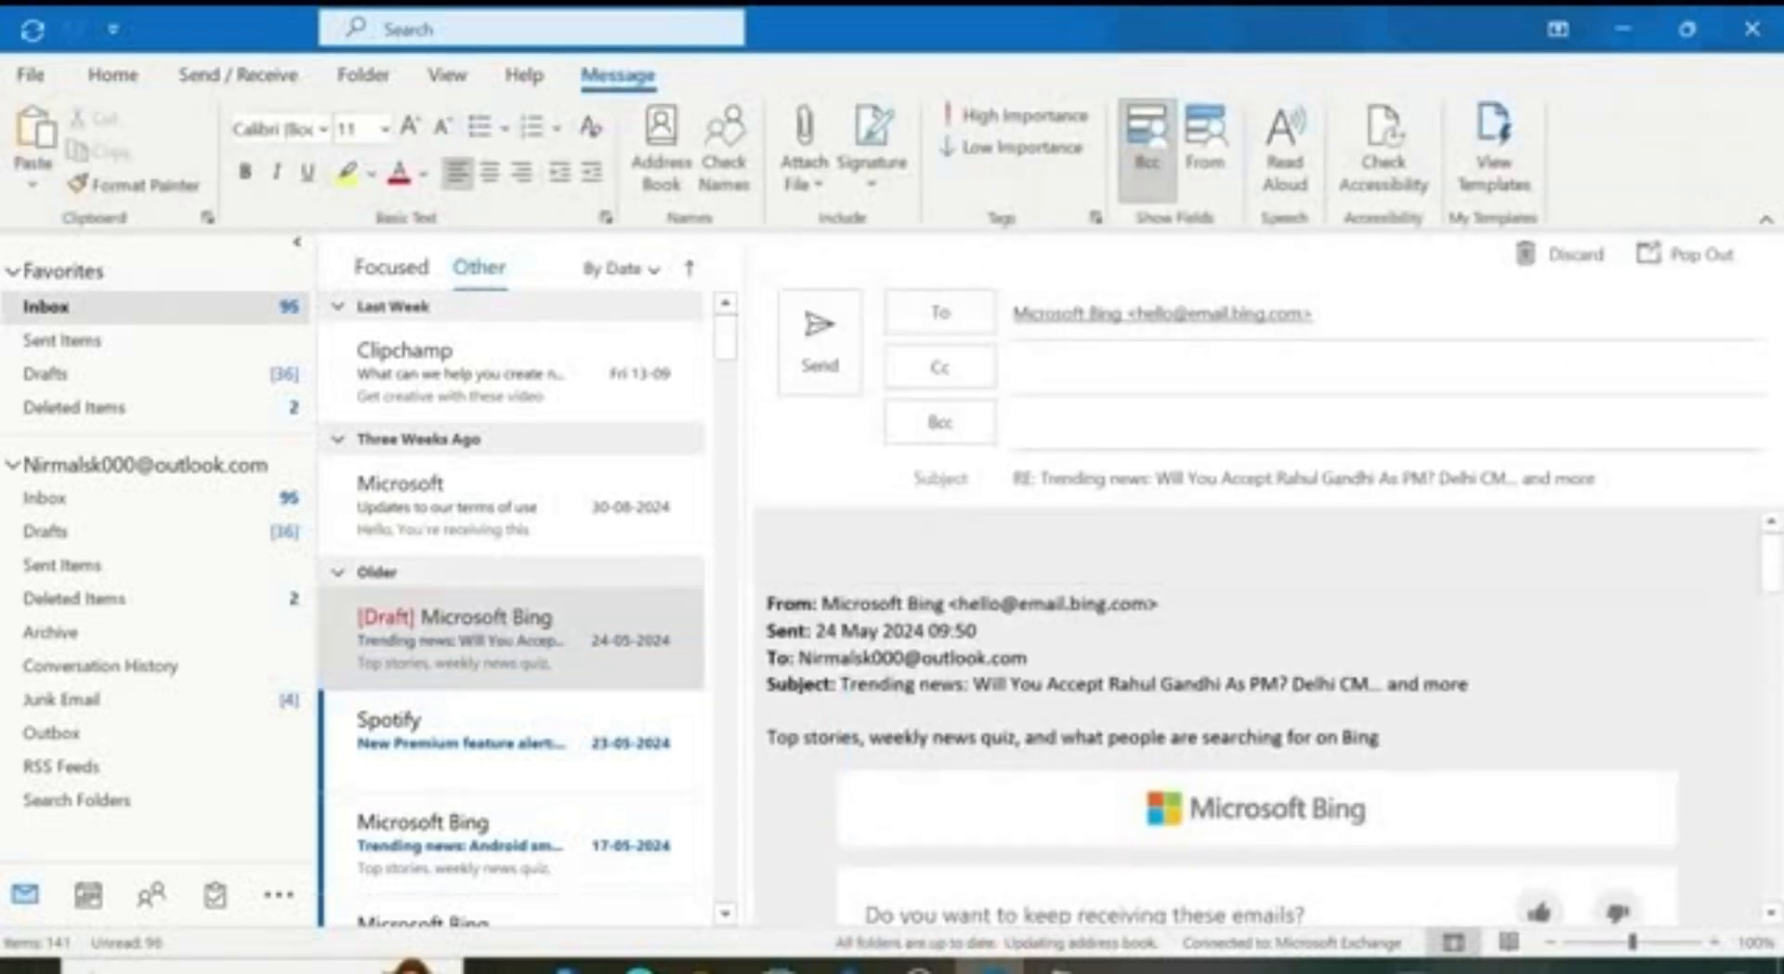
type("t")
key("BackSpace")
type("Thank you!")
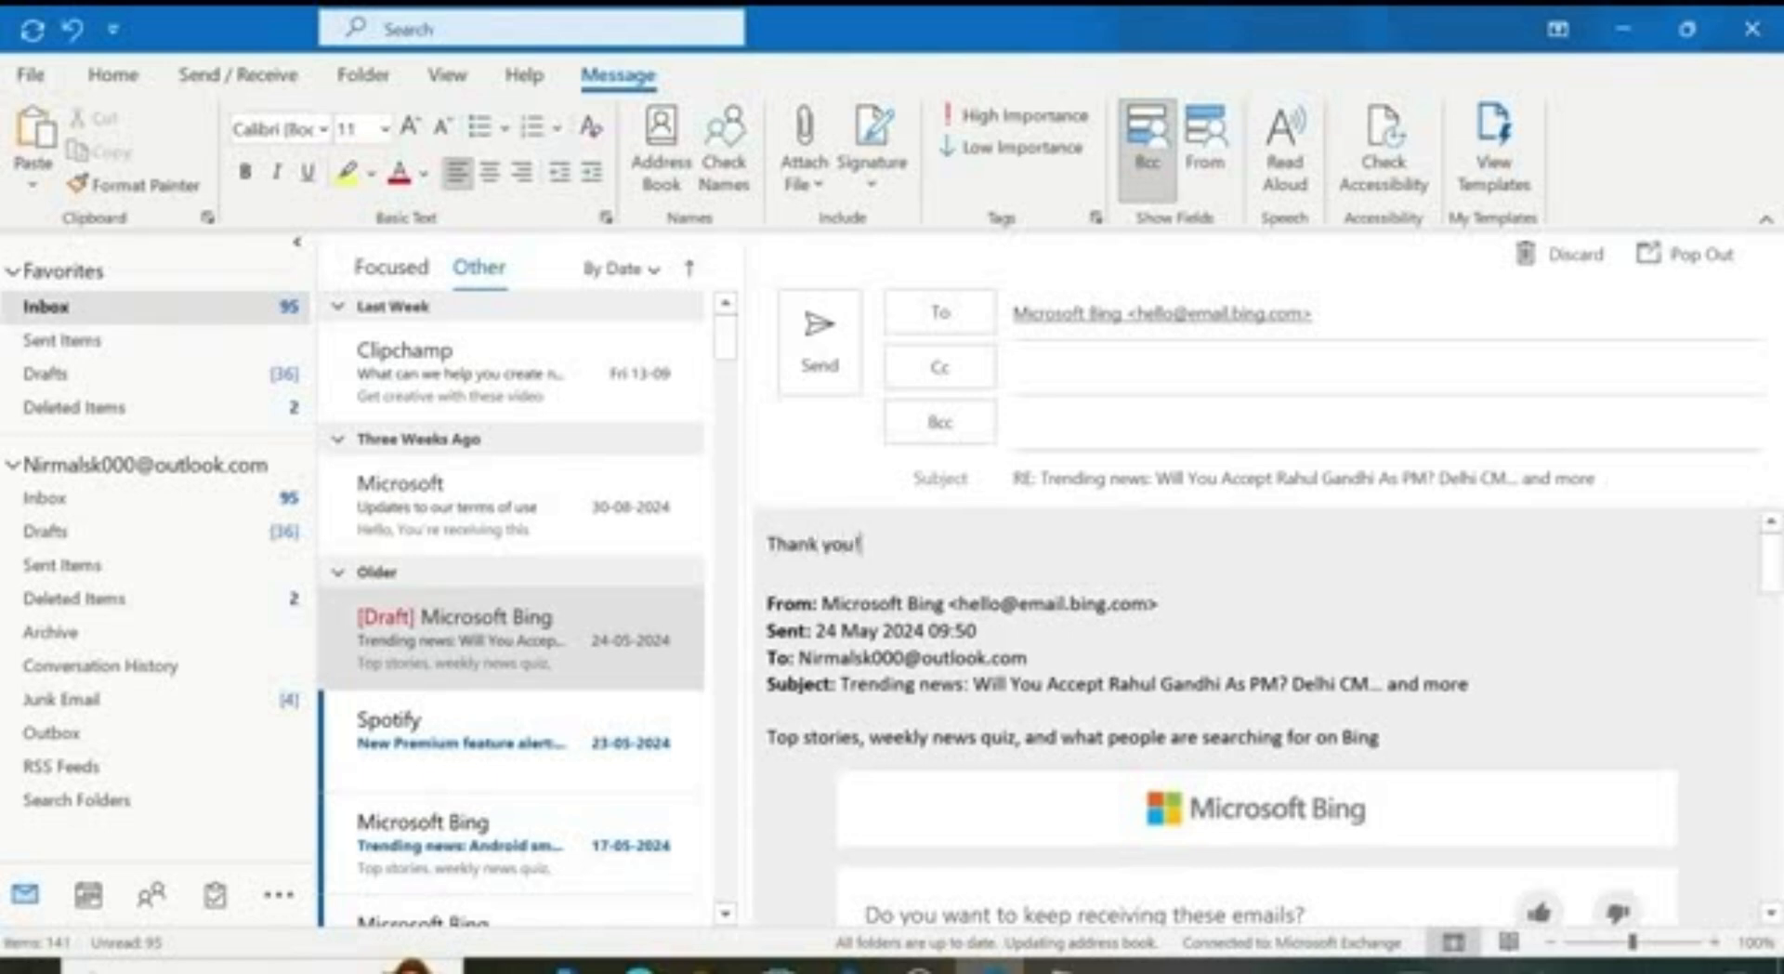
left_click(822, 353)
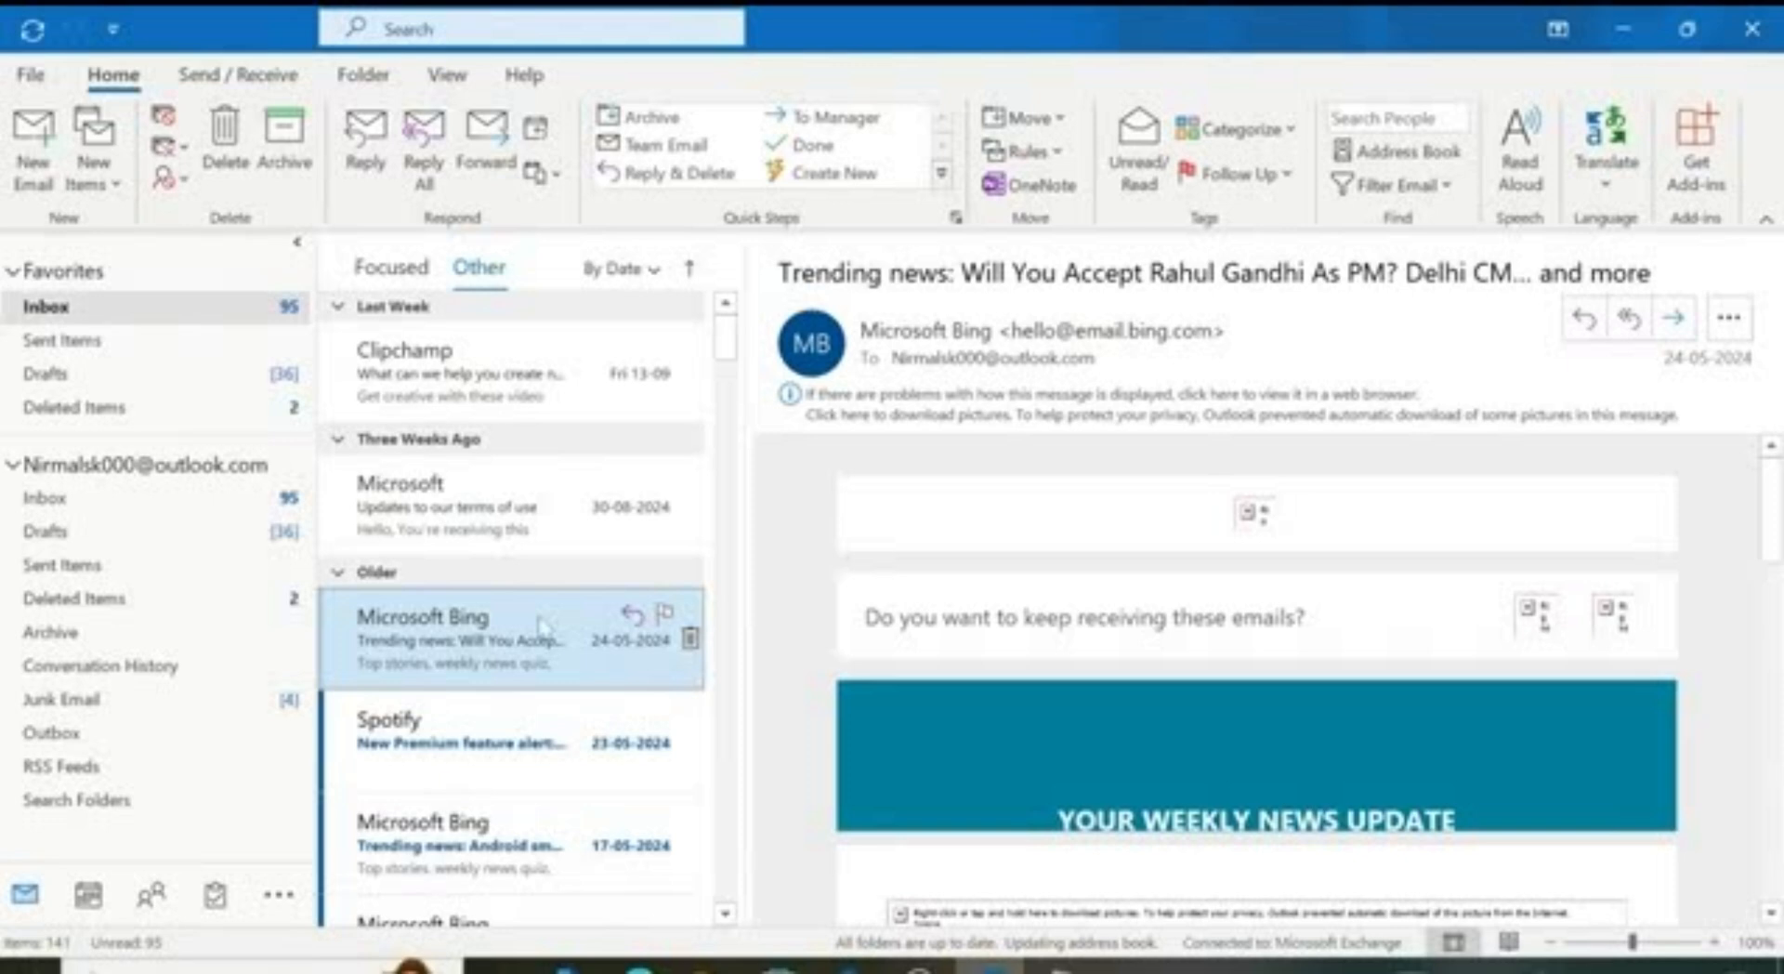
Step: Forward the Spotify Sound Capsule email to a Recent People contact and send it
left_click(536, 727)
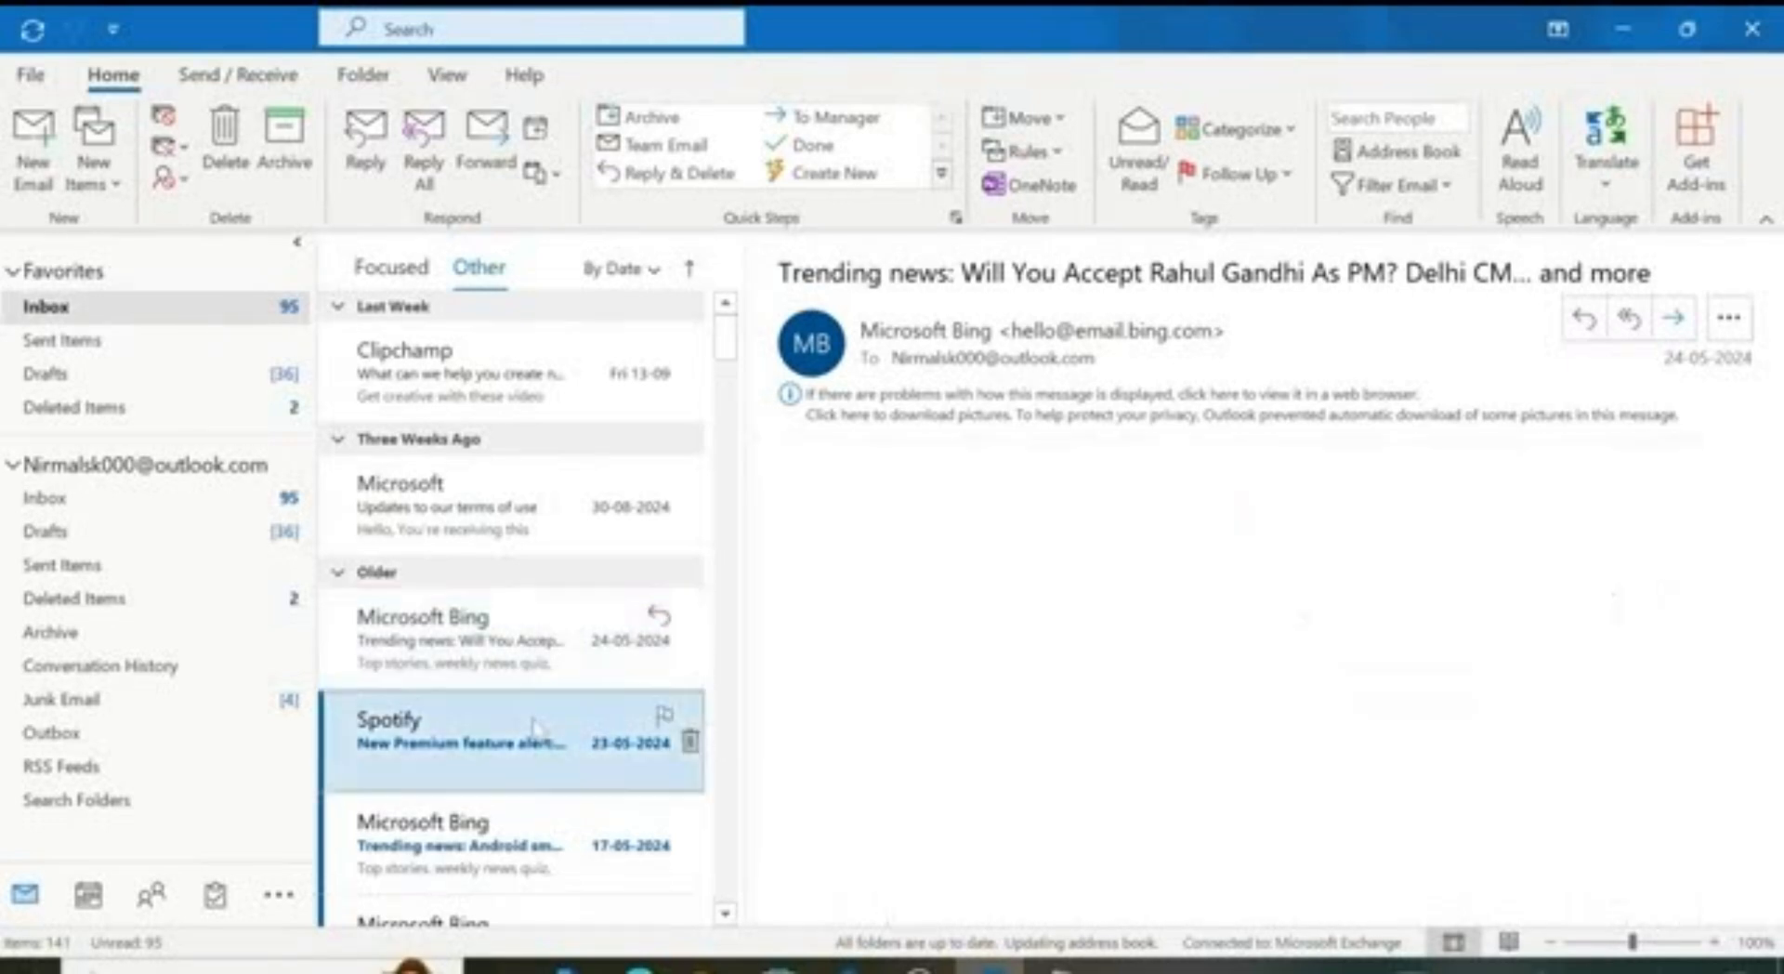
left_click(1675, 318)
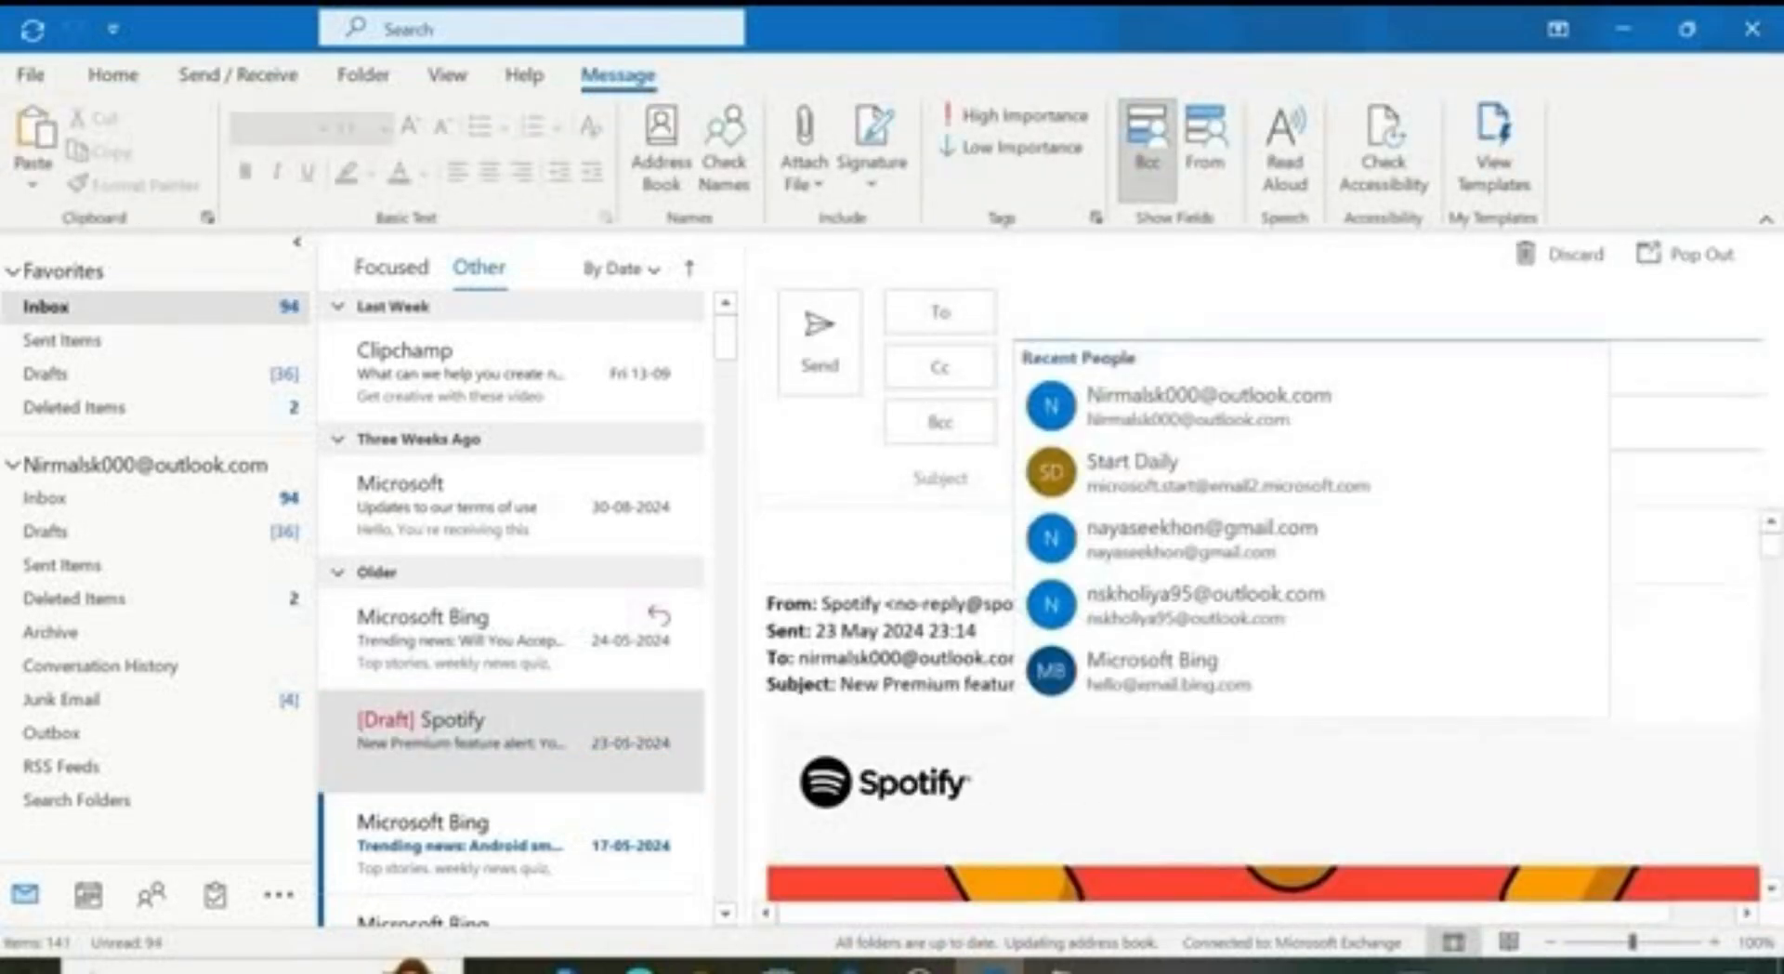
left_click(1206, 604)
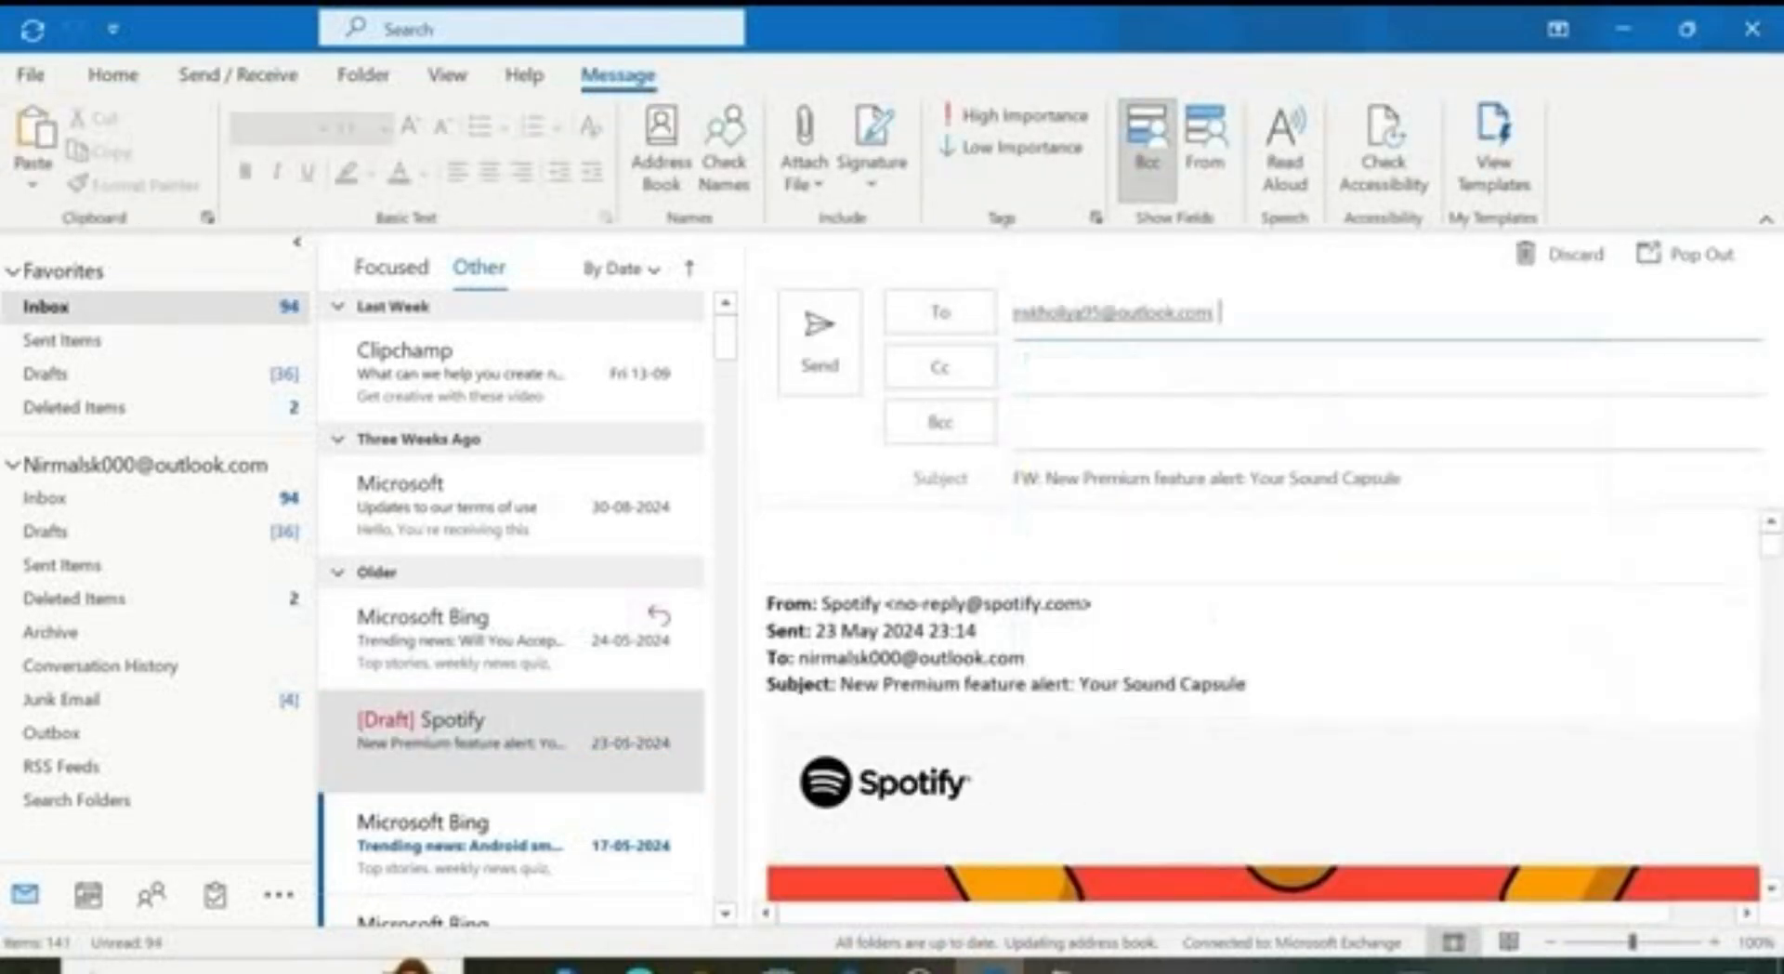
left_click(820, 330)
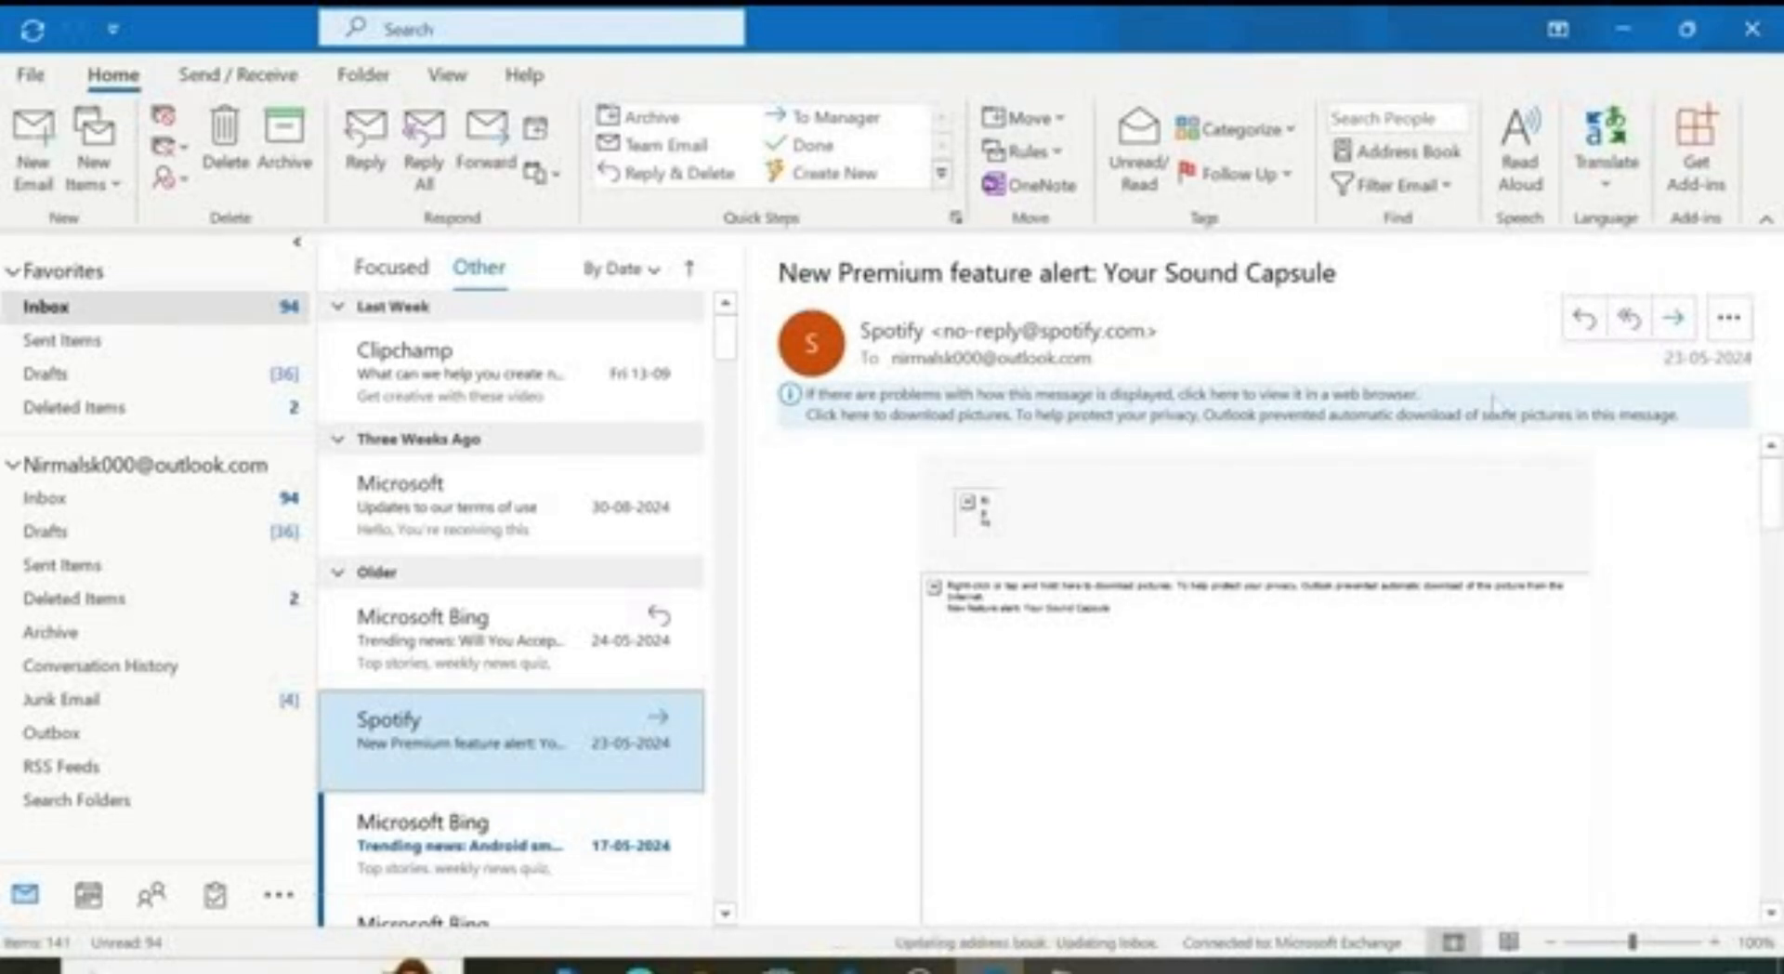
Step: Select the Clipchamp 'What can we help you create next?' email and delete it
left_click(449, 397)
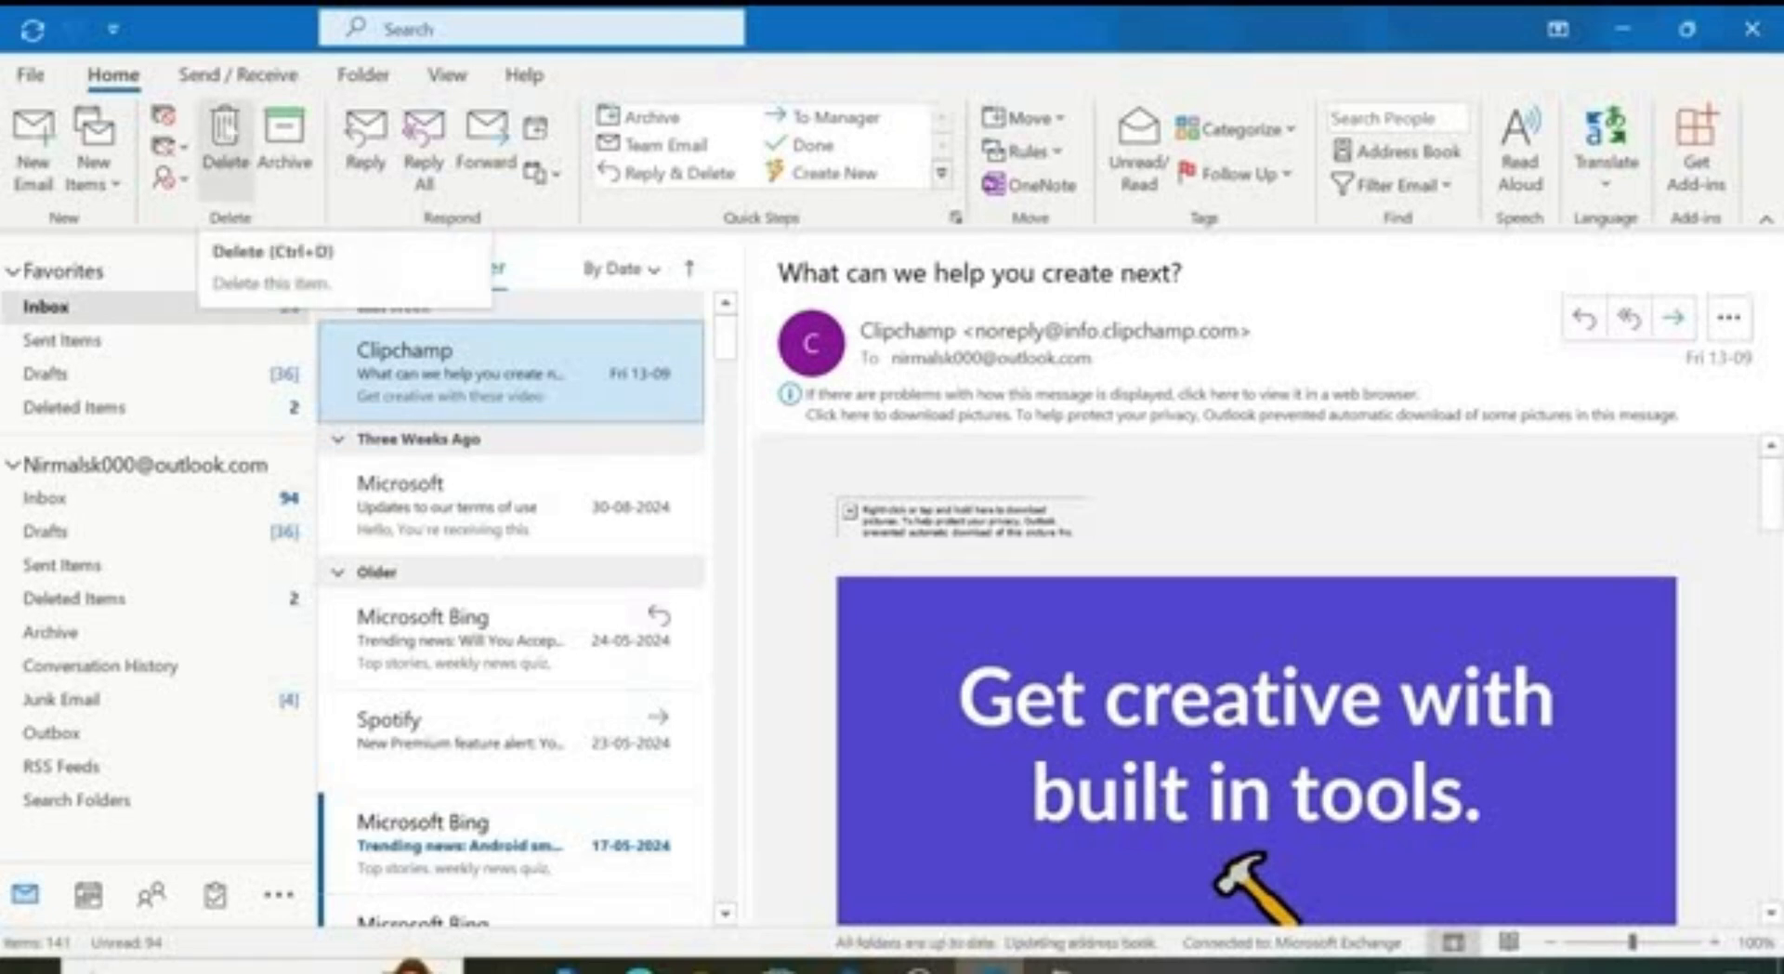
left_click(228, 139)
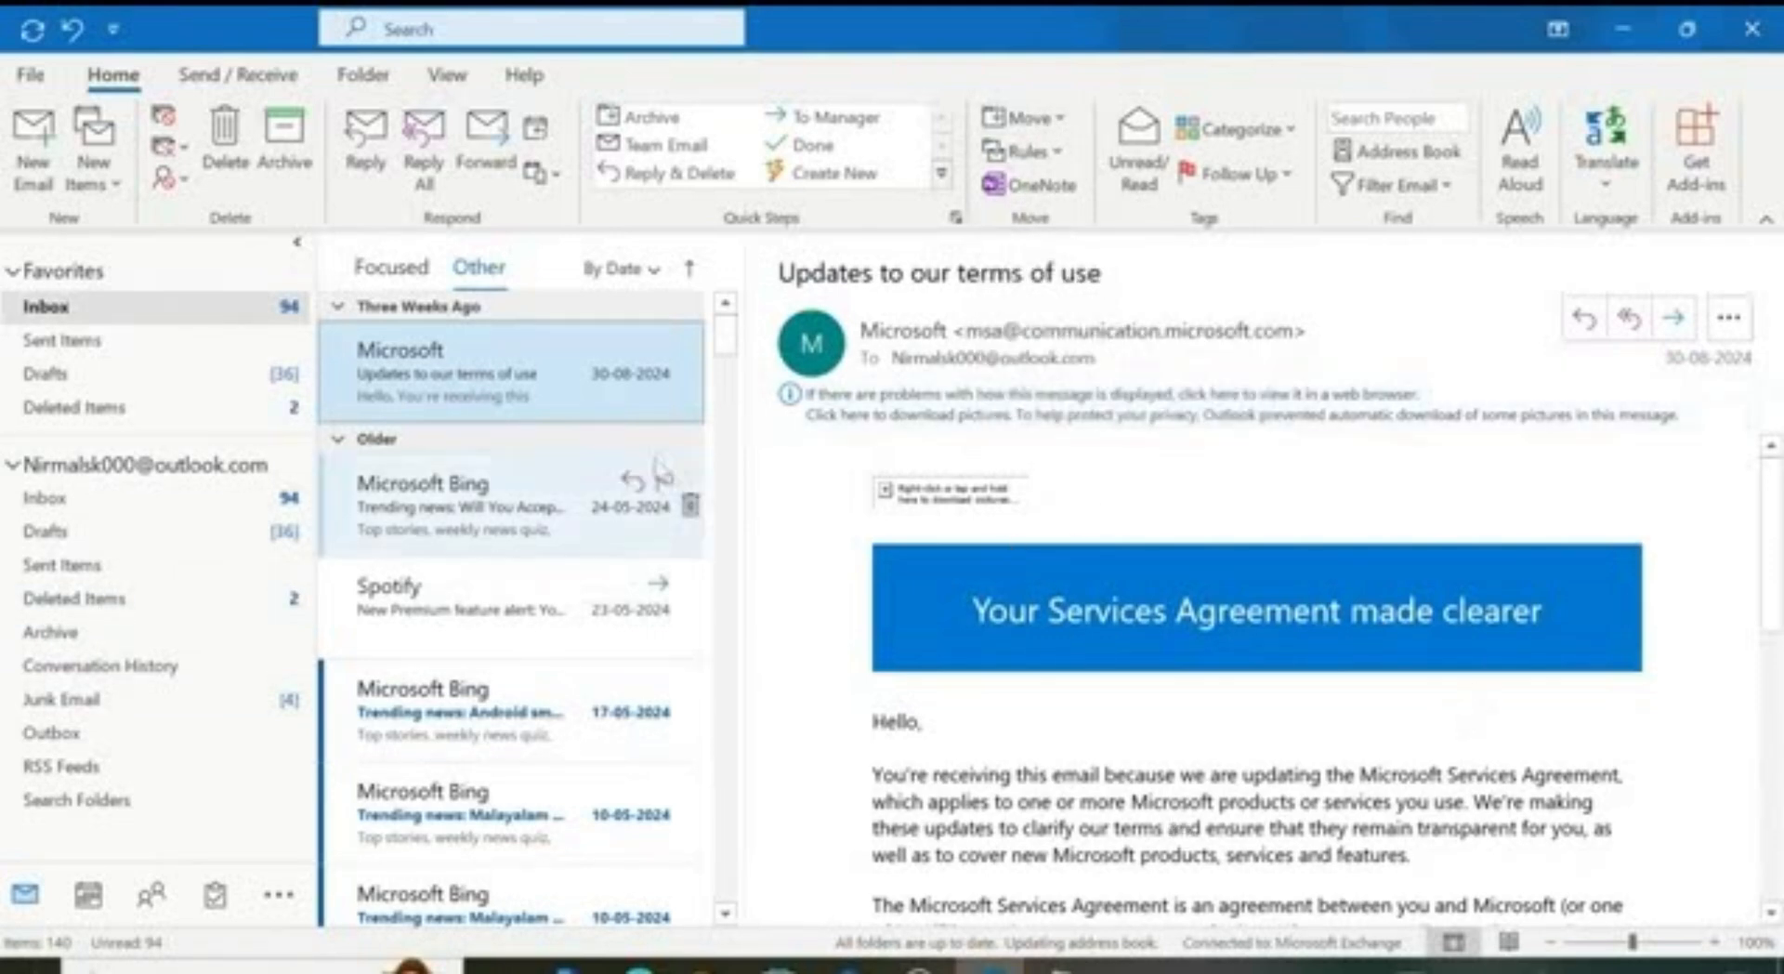
Step: Move the Microsoft terms-of-use email to Junk Email, then open the 20-12-2023 Start Daily email
left_click(1062, 124)
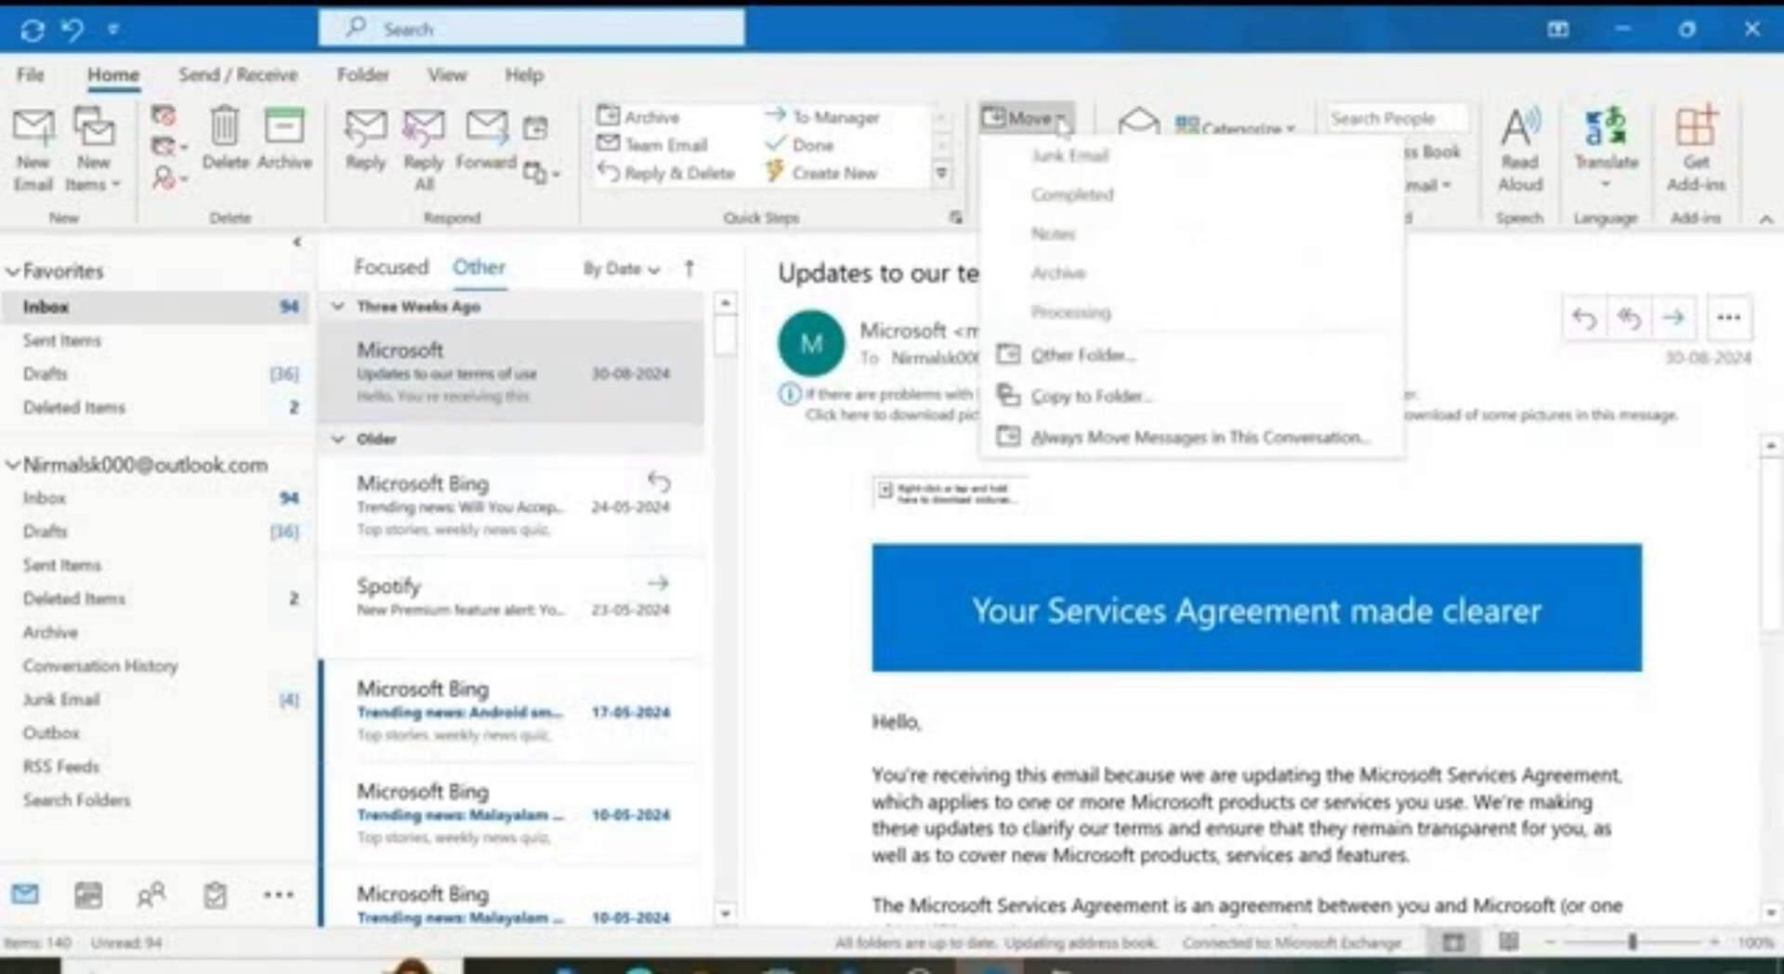
left_click(1078, 355)
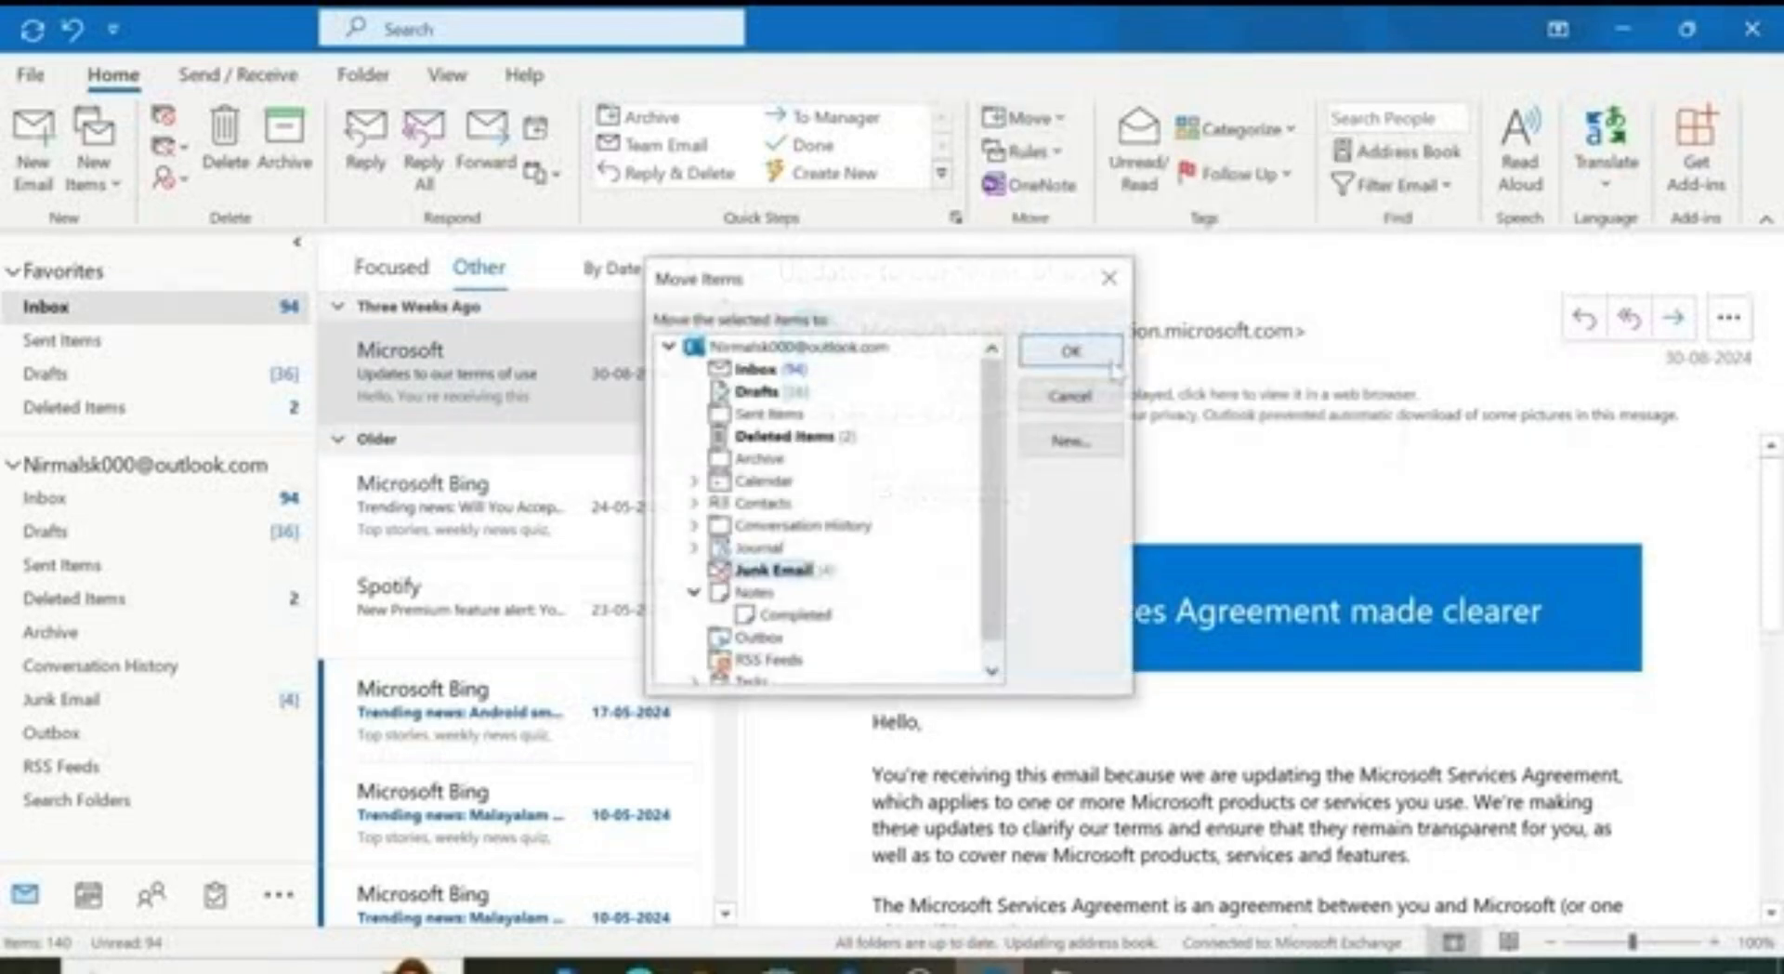
scroll(827, 487, "down", 1)
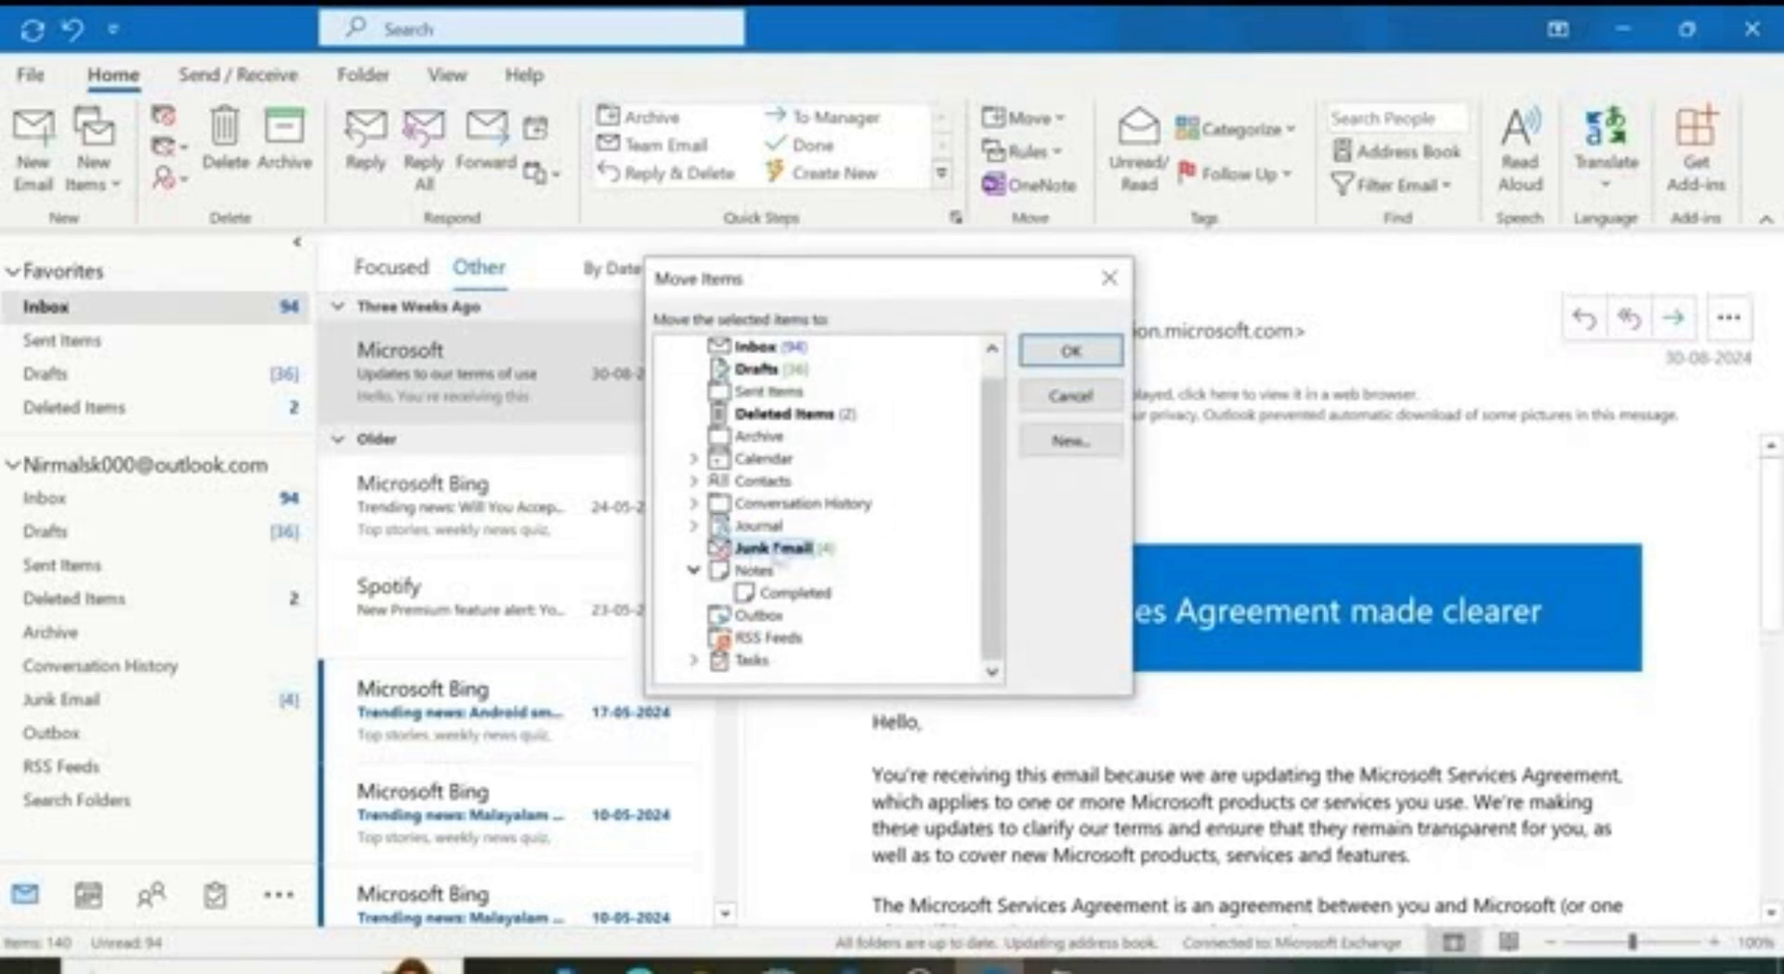
left_click(1064, 357)
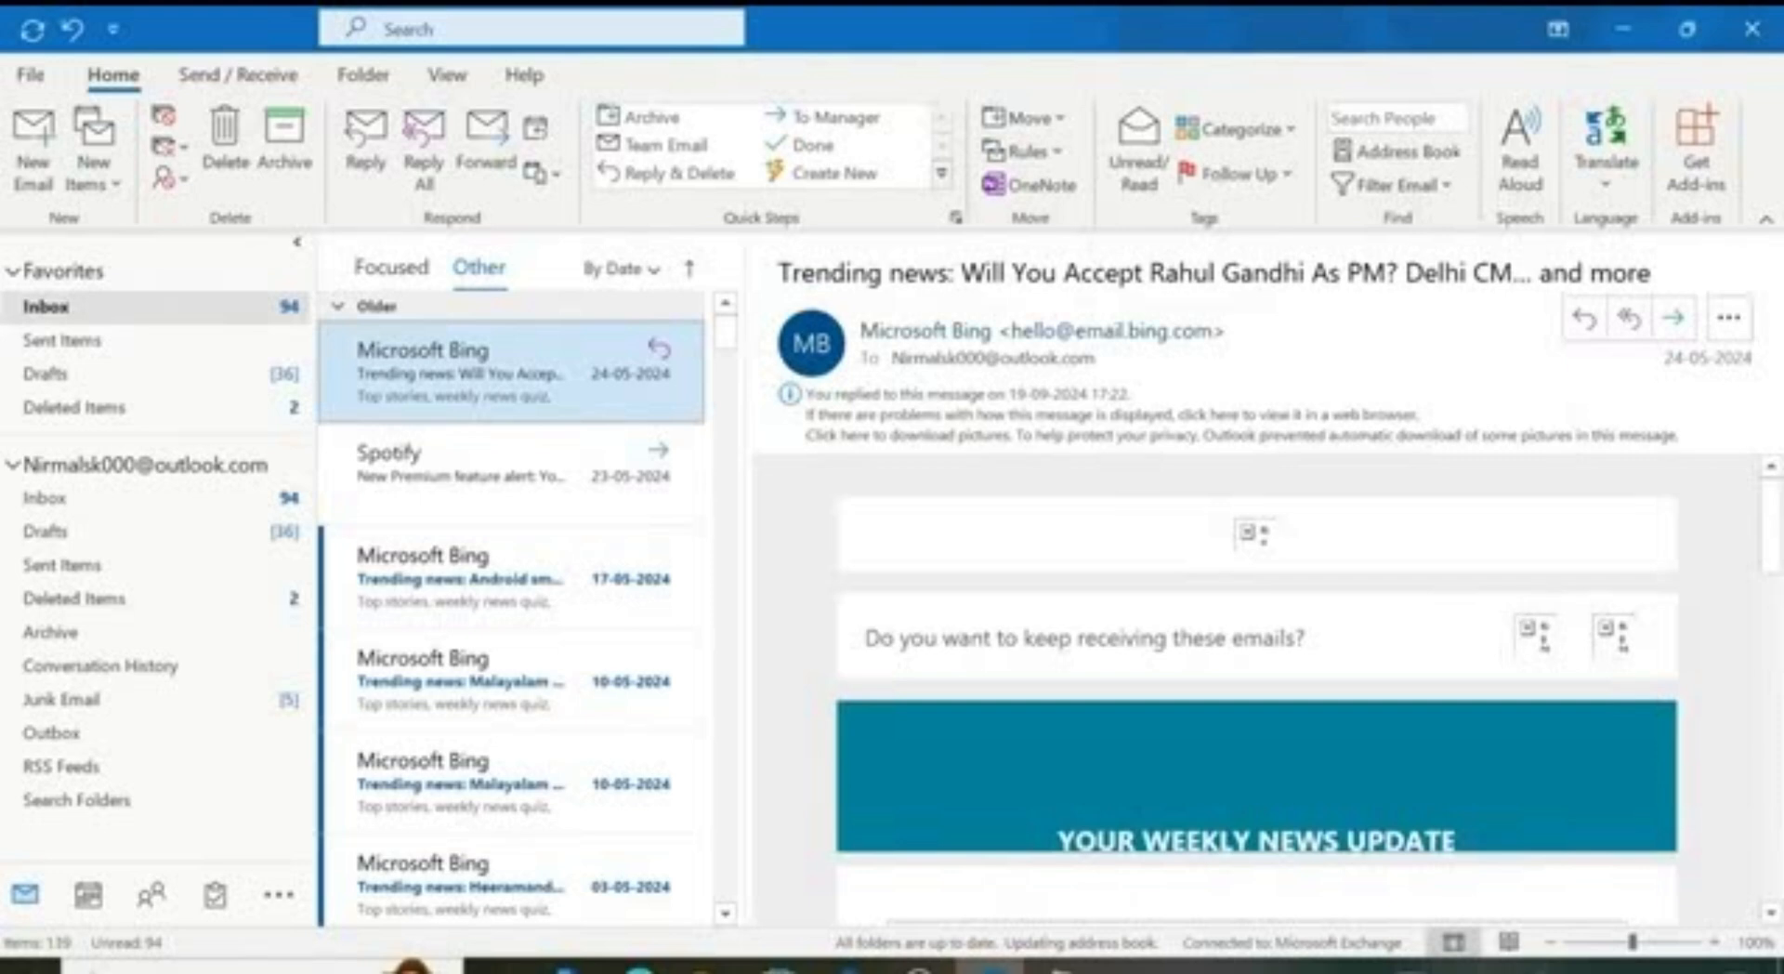
left_click(236, 693)
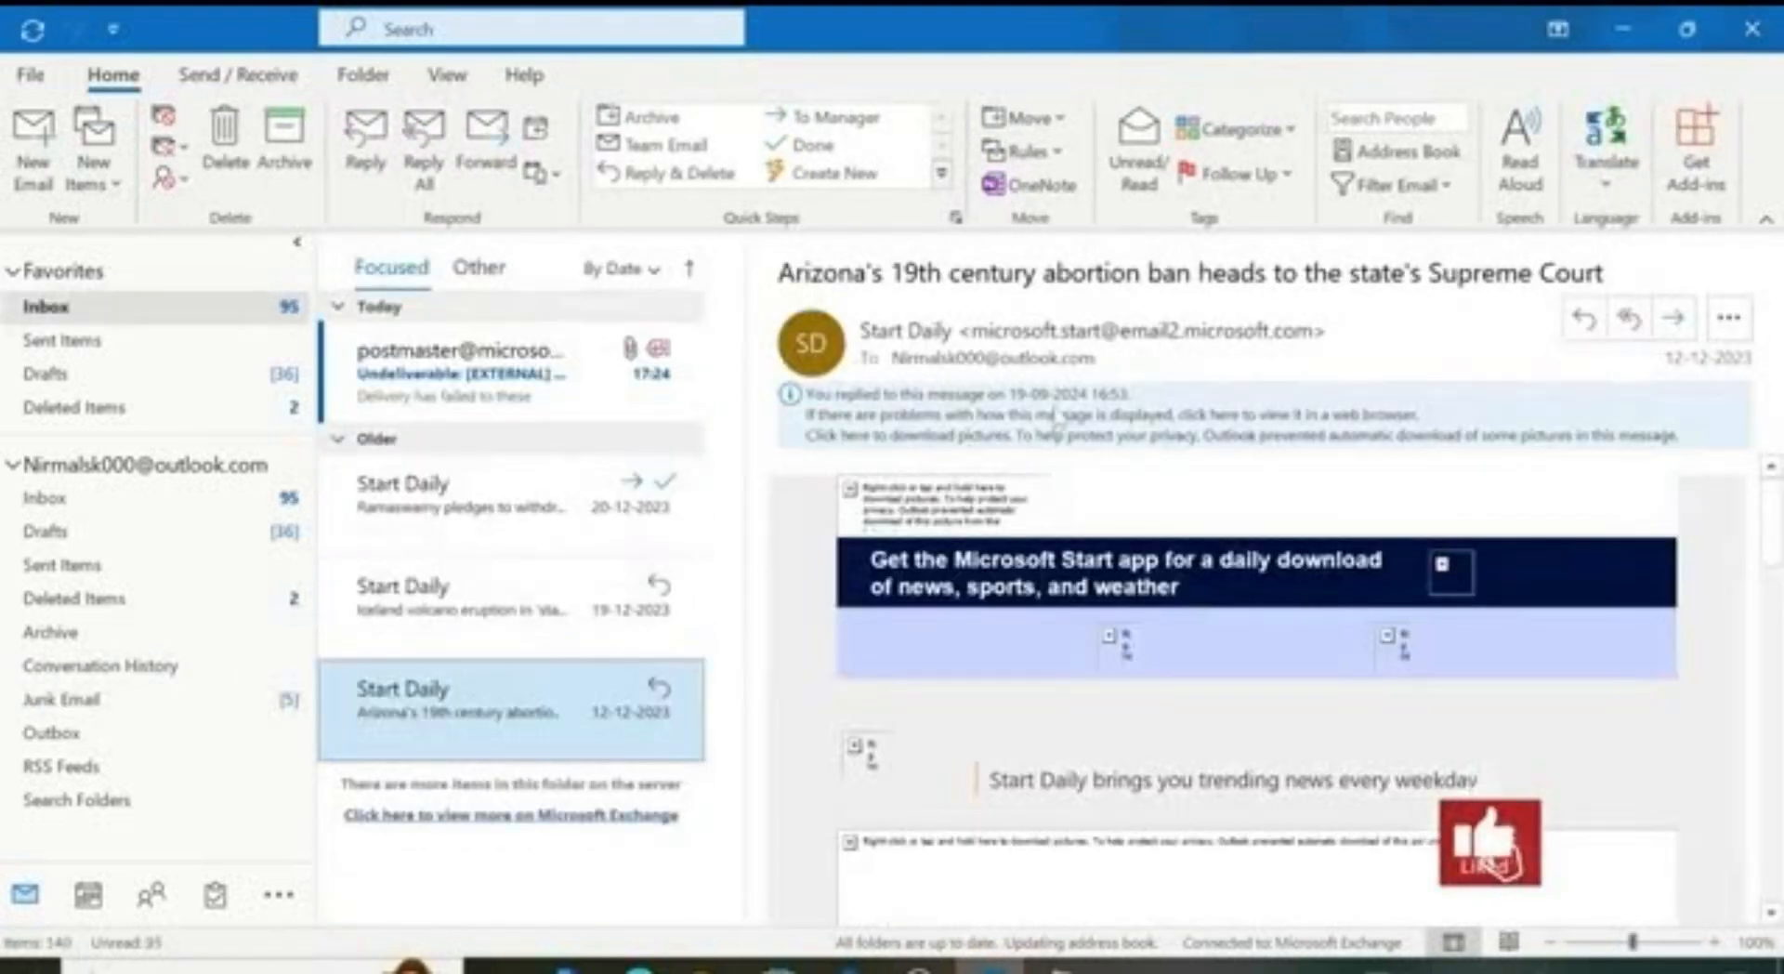
left_click(528, 509)
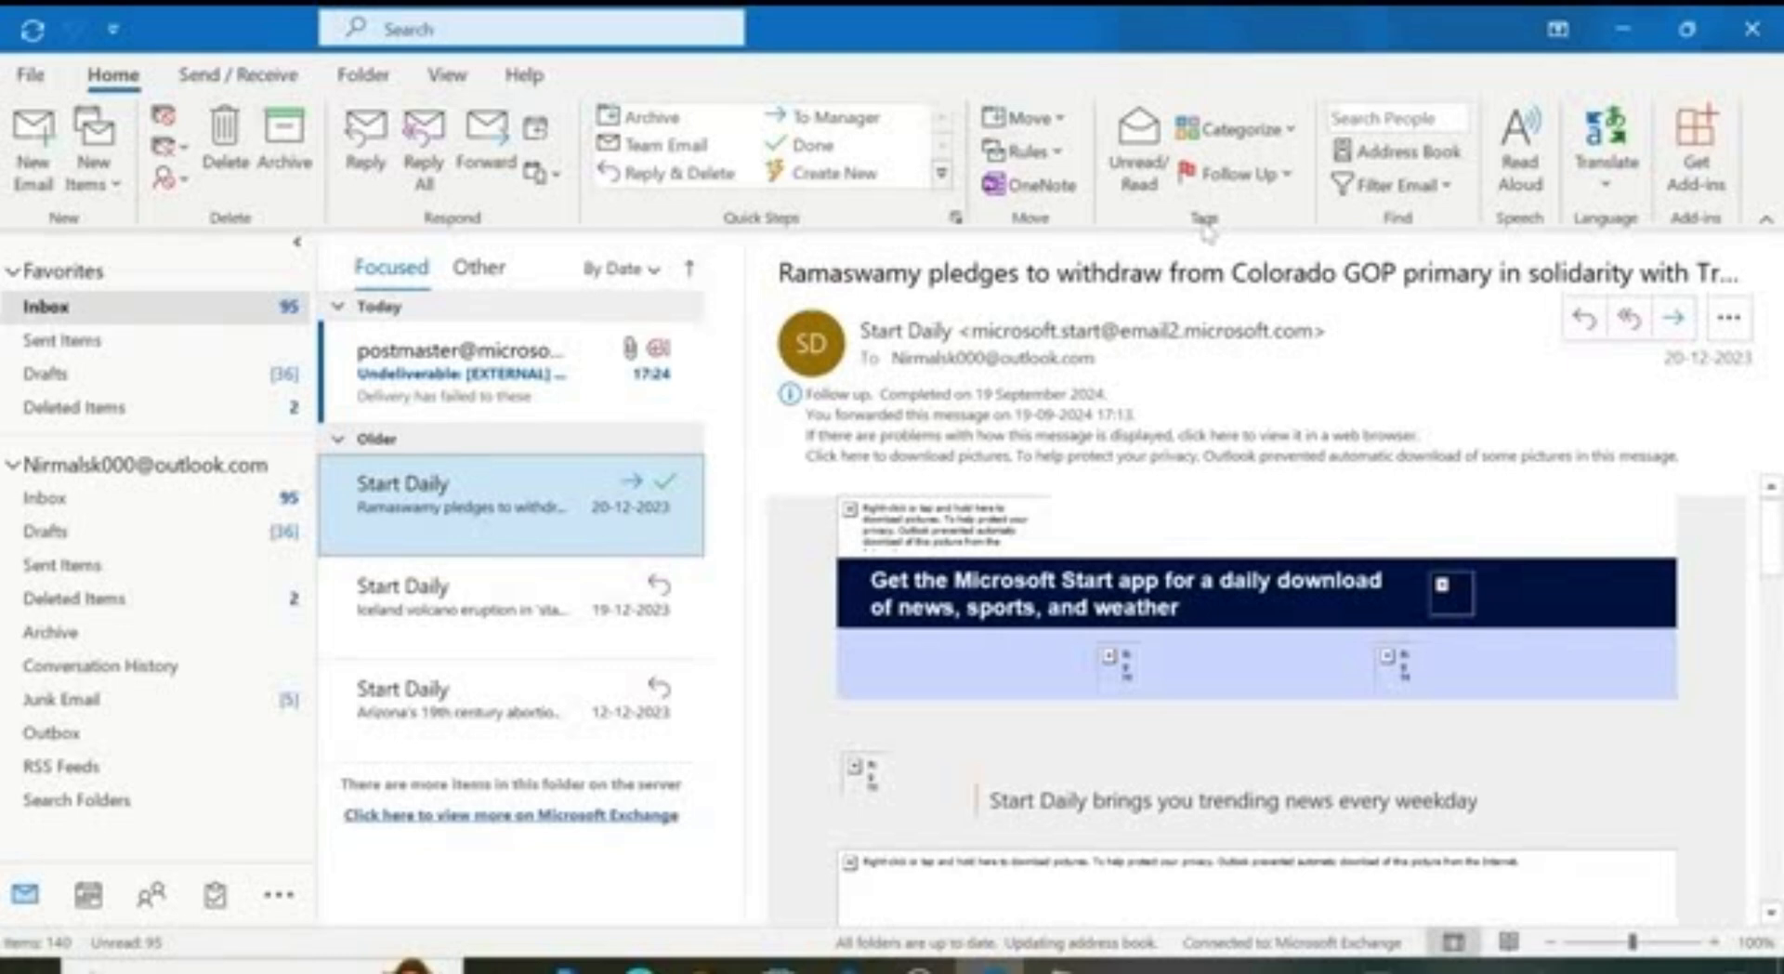
Step: Toggle the Start Daily email unread, read, then unread via Ctrl+U; open the Iceland volcano email
left_click(1139, 149)
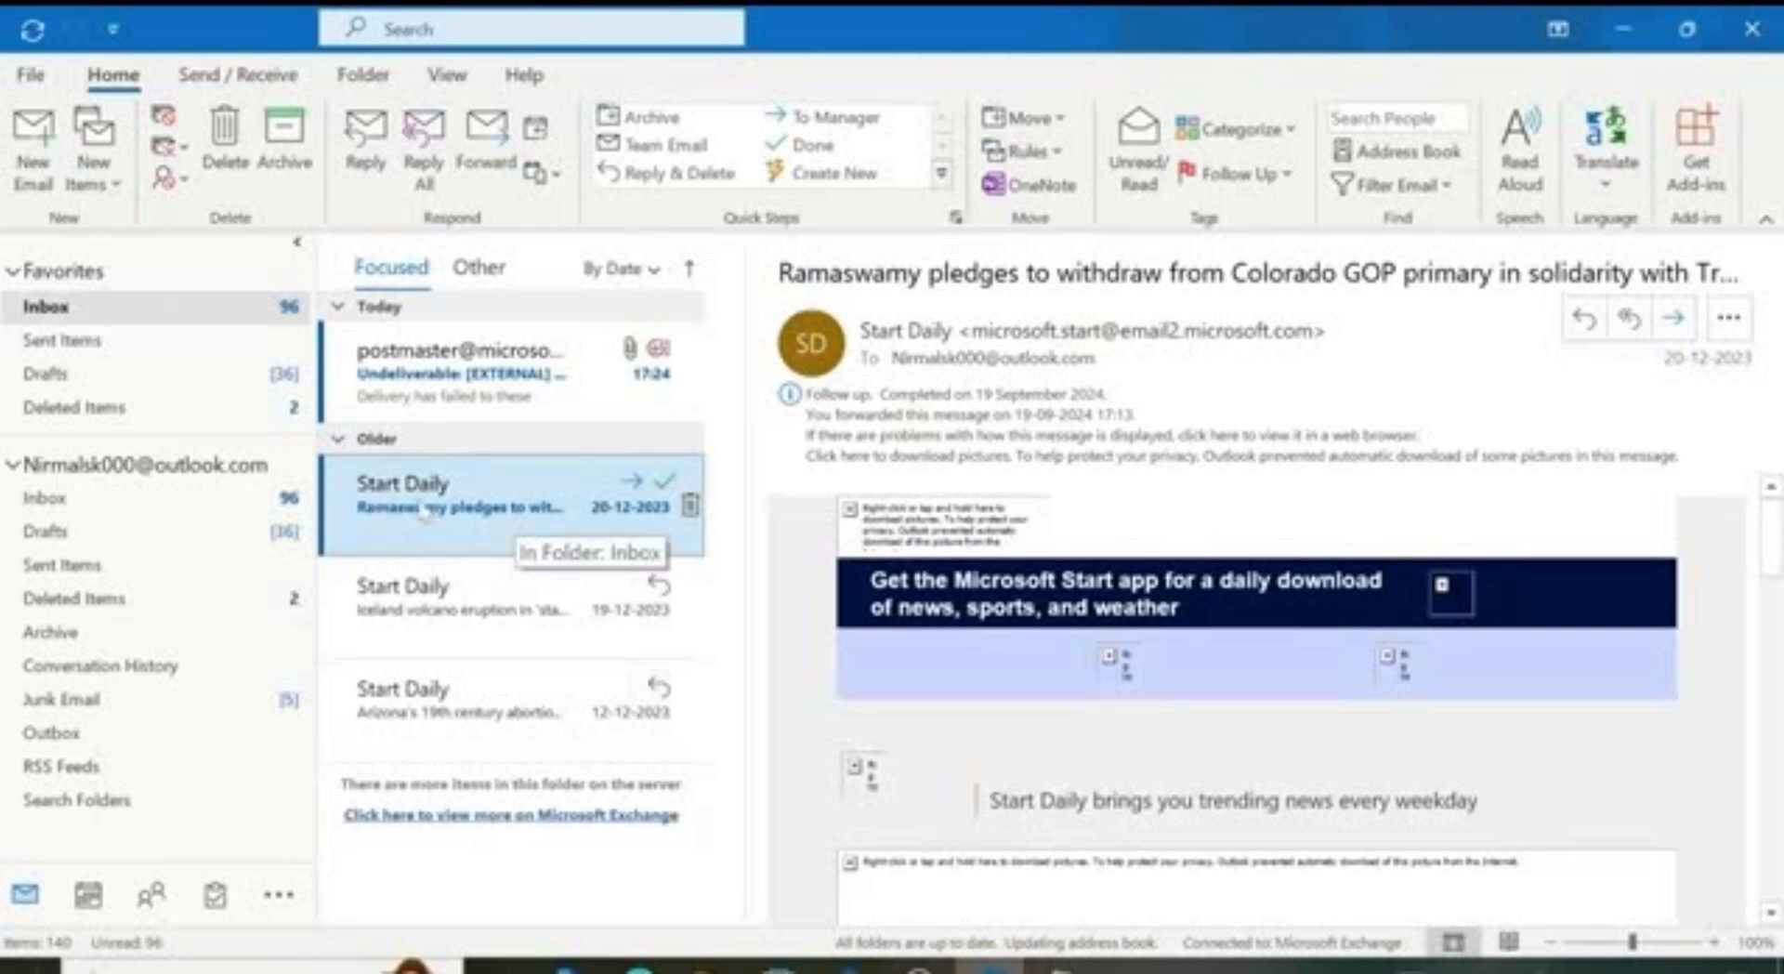
left_click(1152, 159)
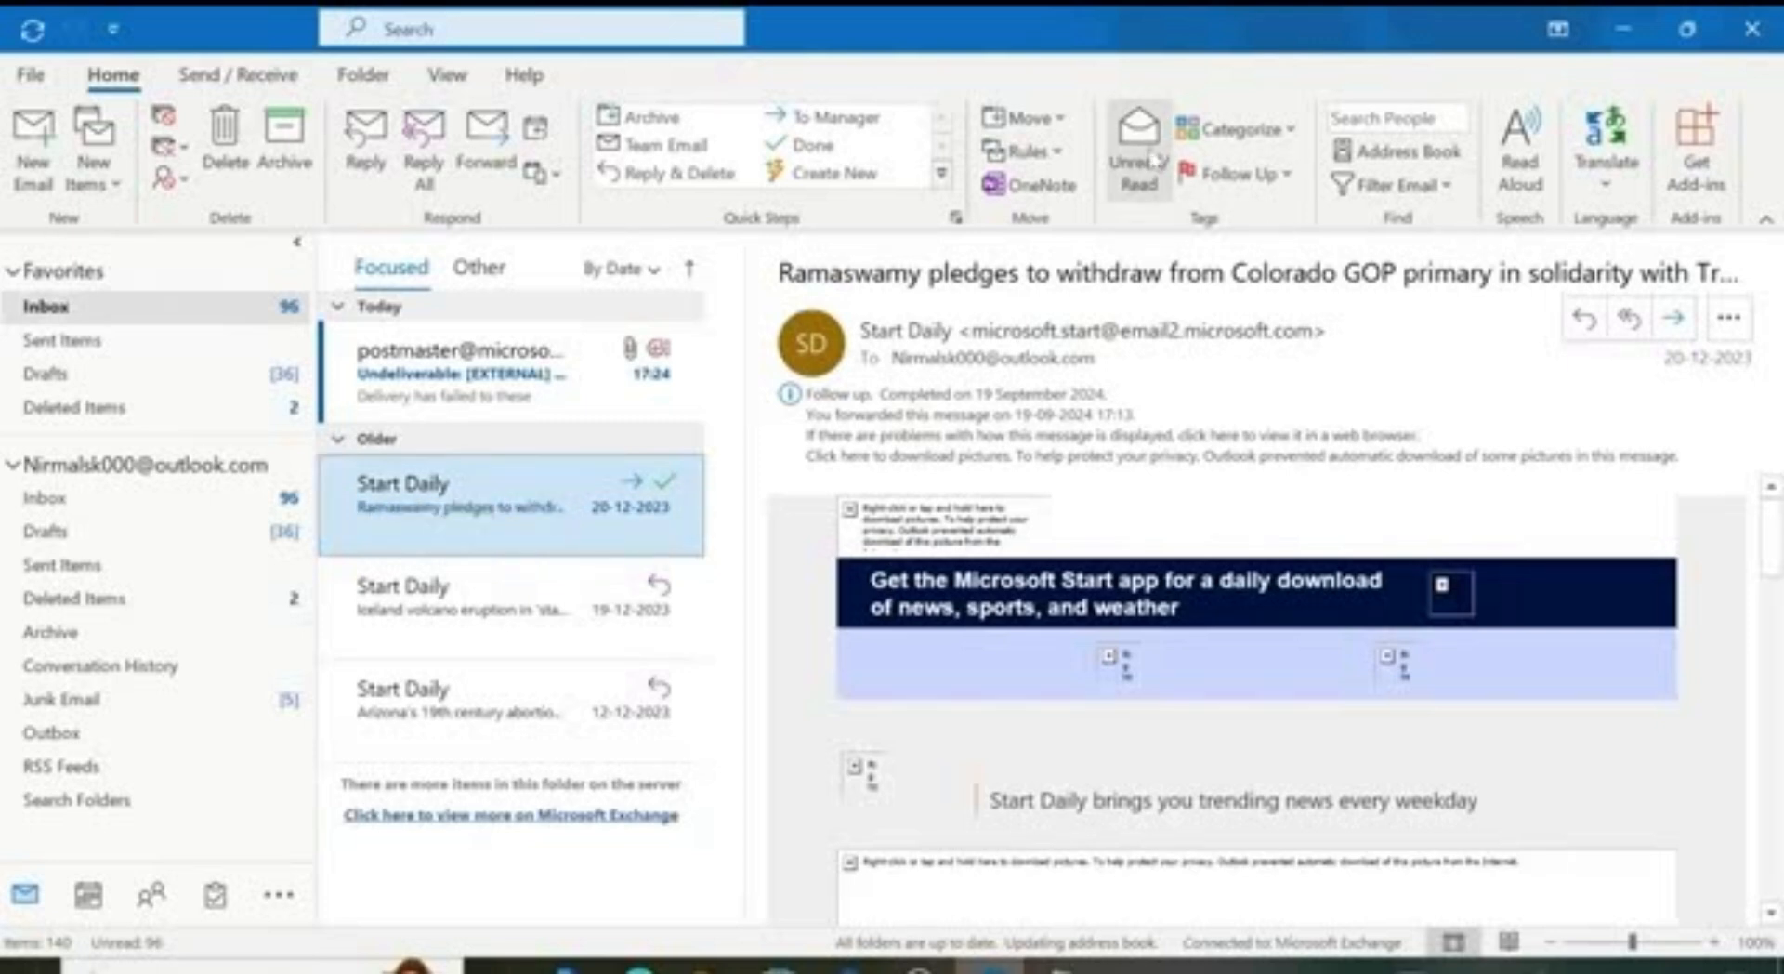
key("ctrl+u")
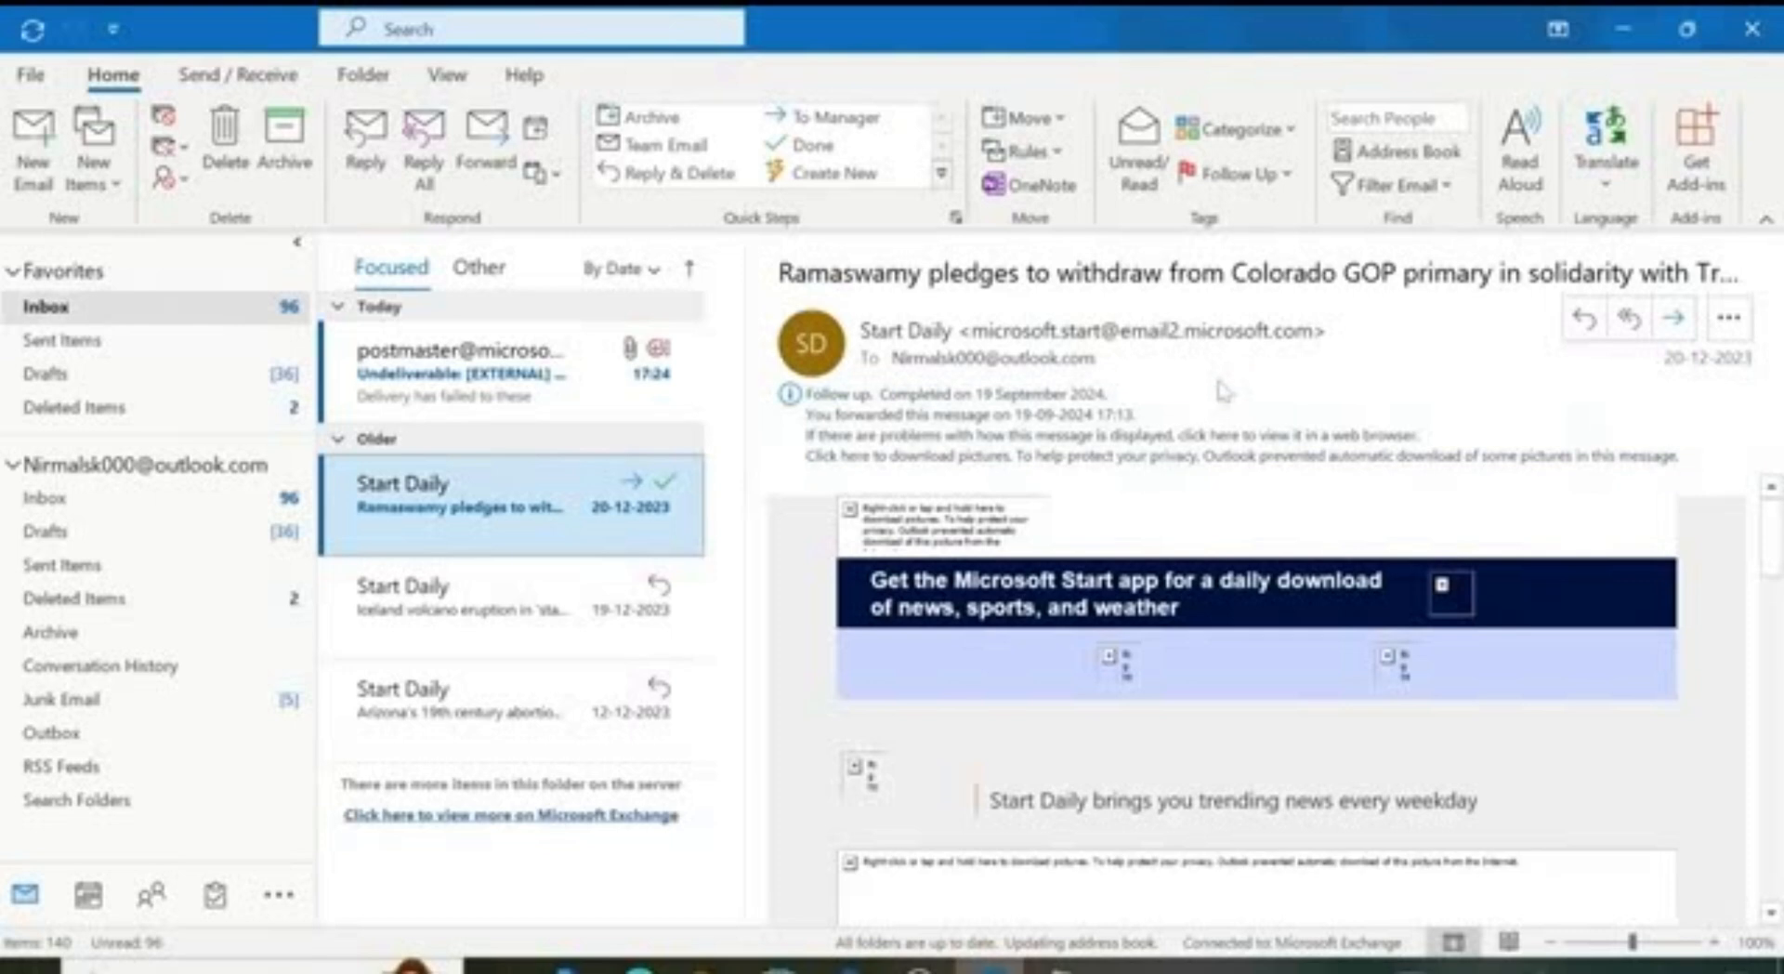
left_click(472, 599)
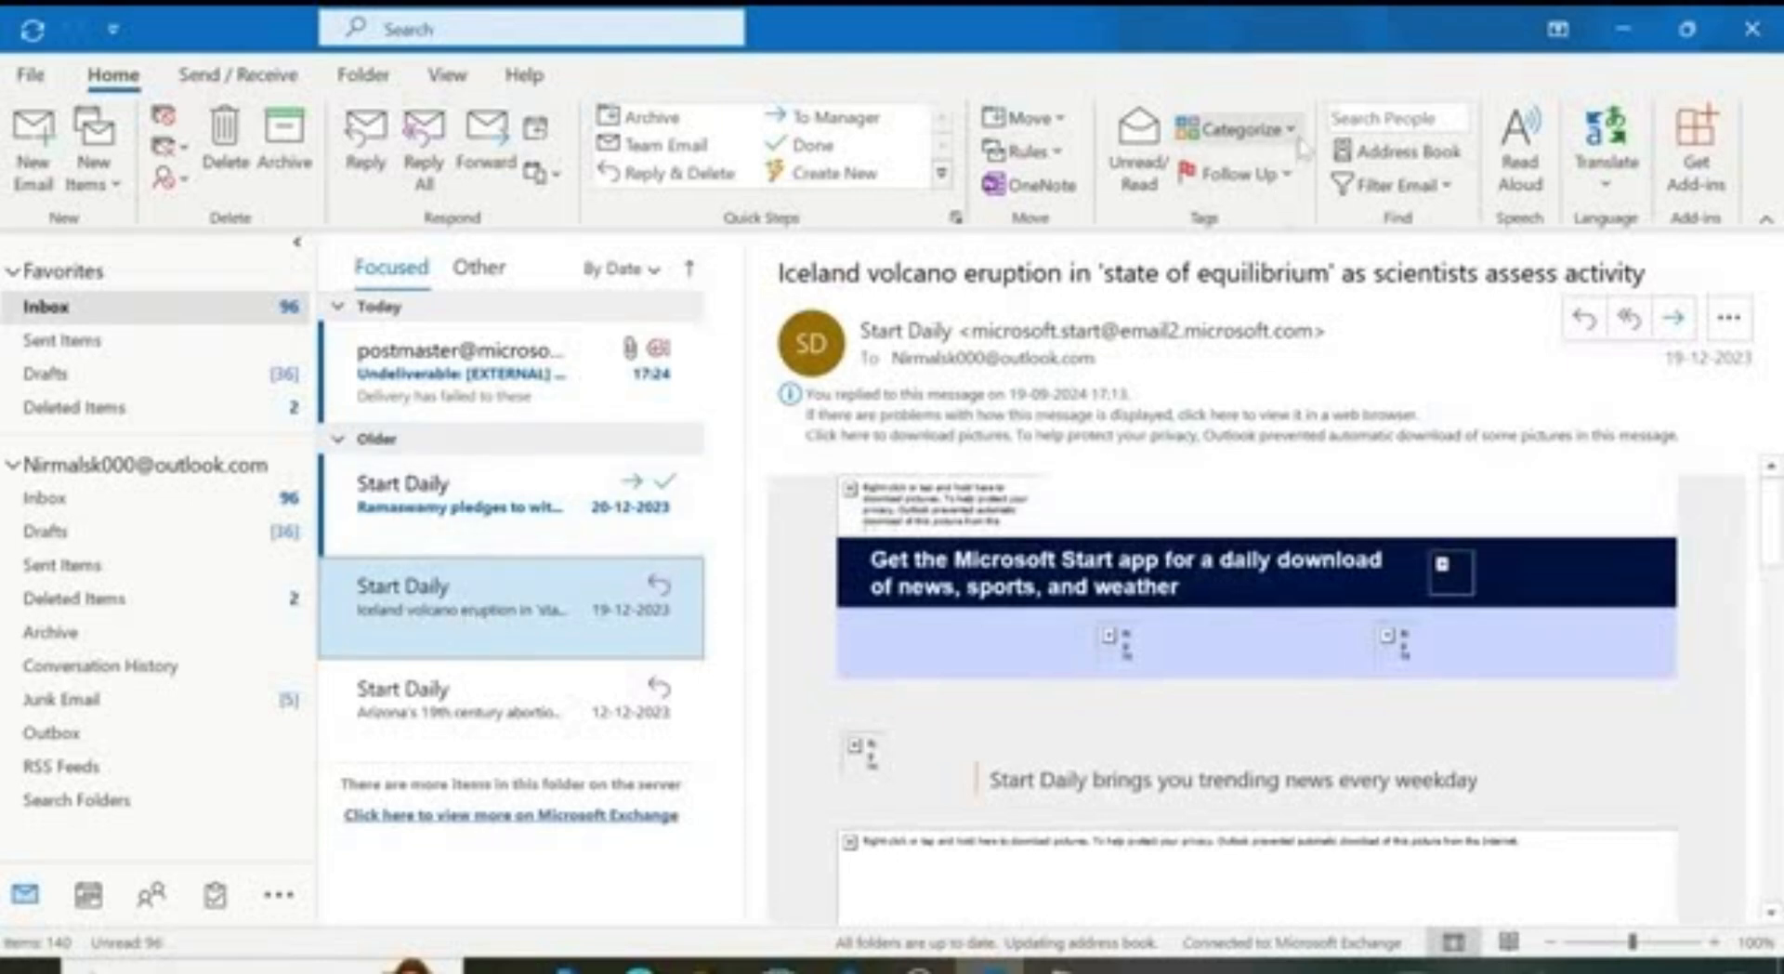
Step: Tag the Iceland volcano email with the Orange category, confirming its use
left_click(1236, 128)
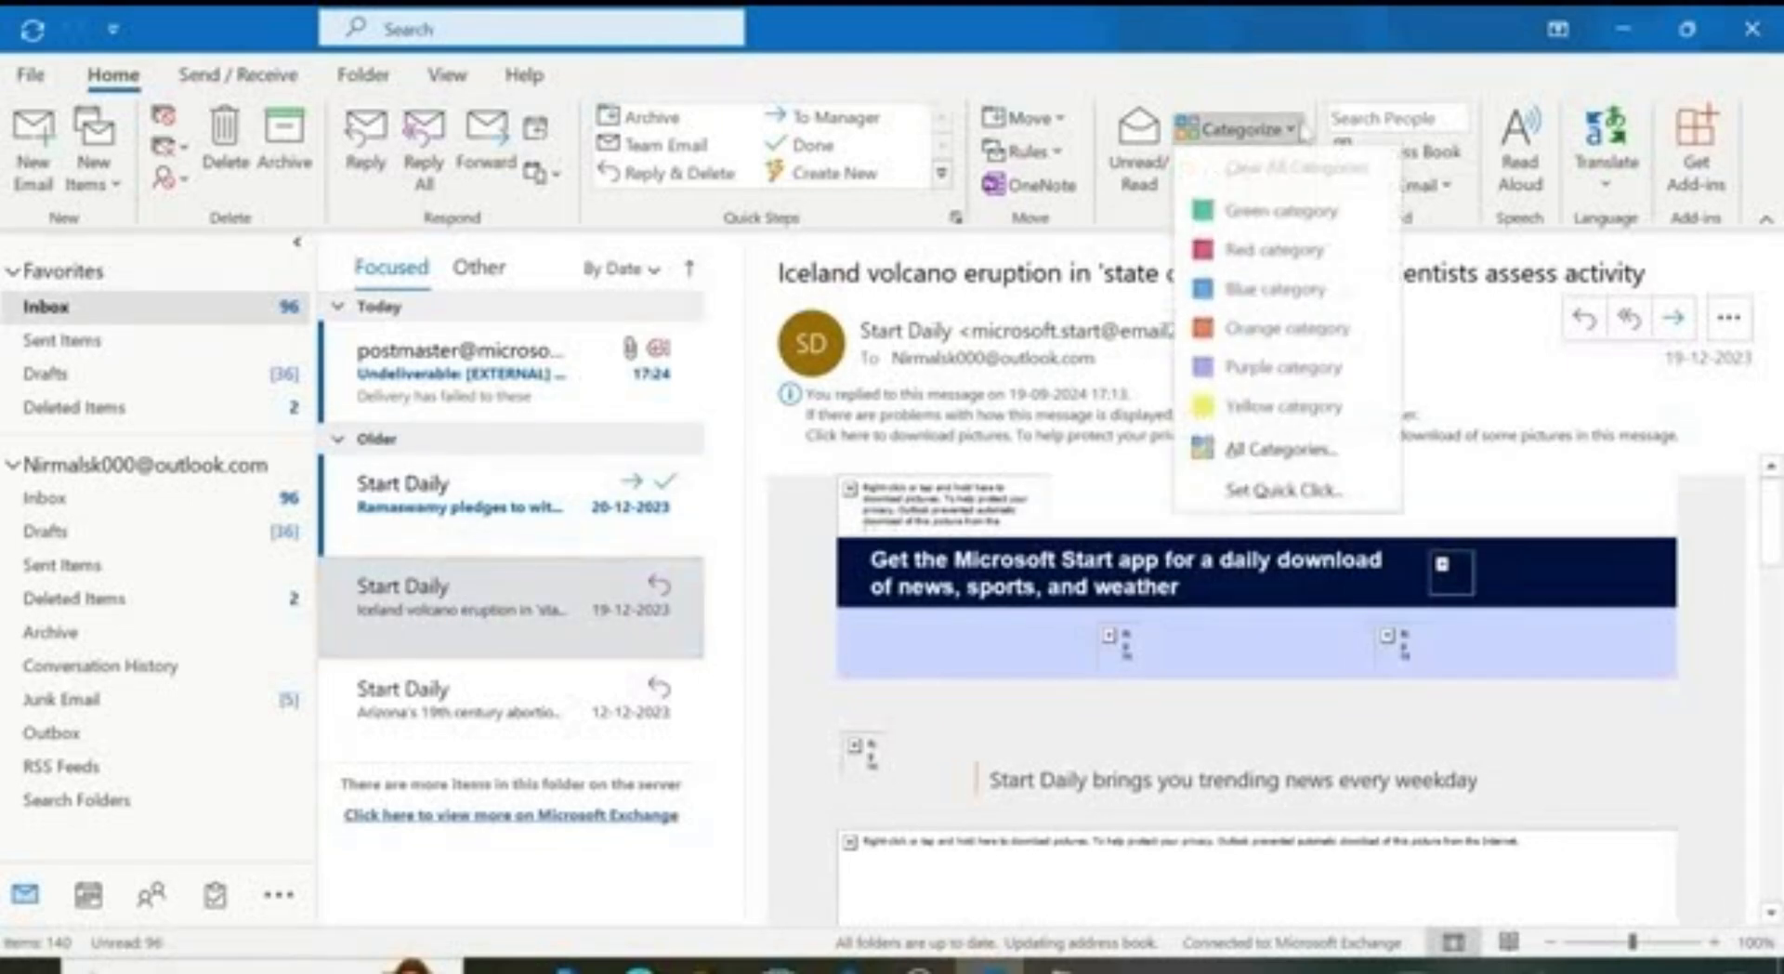
left_click(1281, 330)
left_click(944, 559)
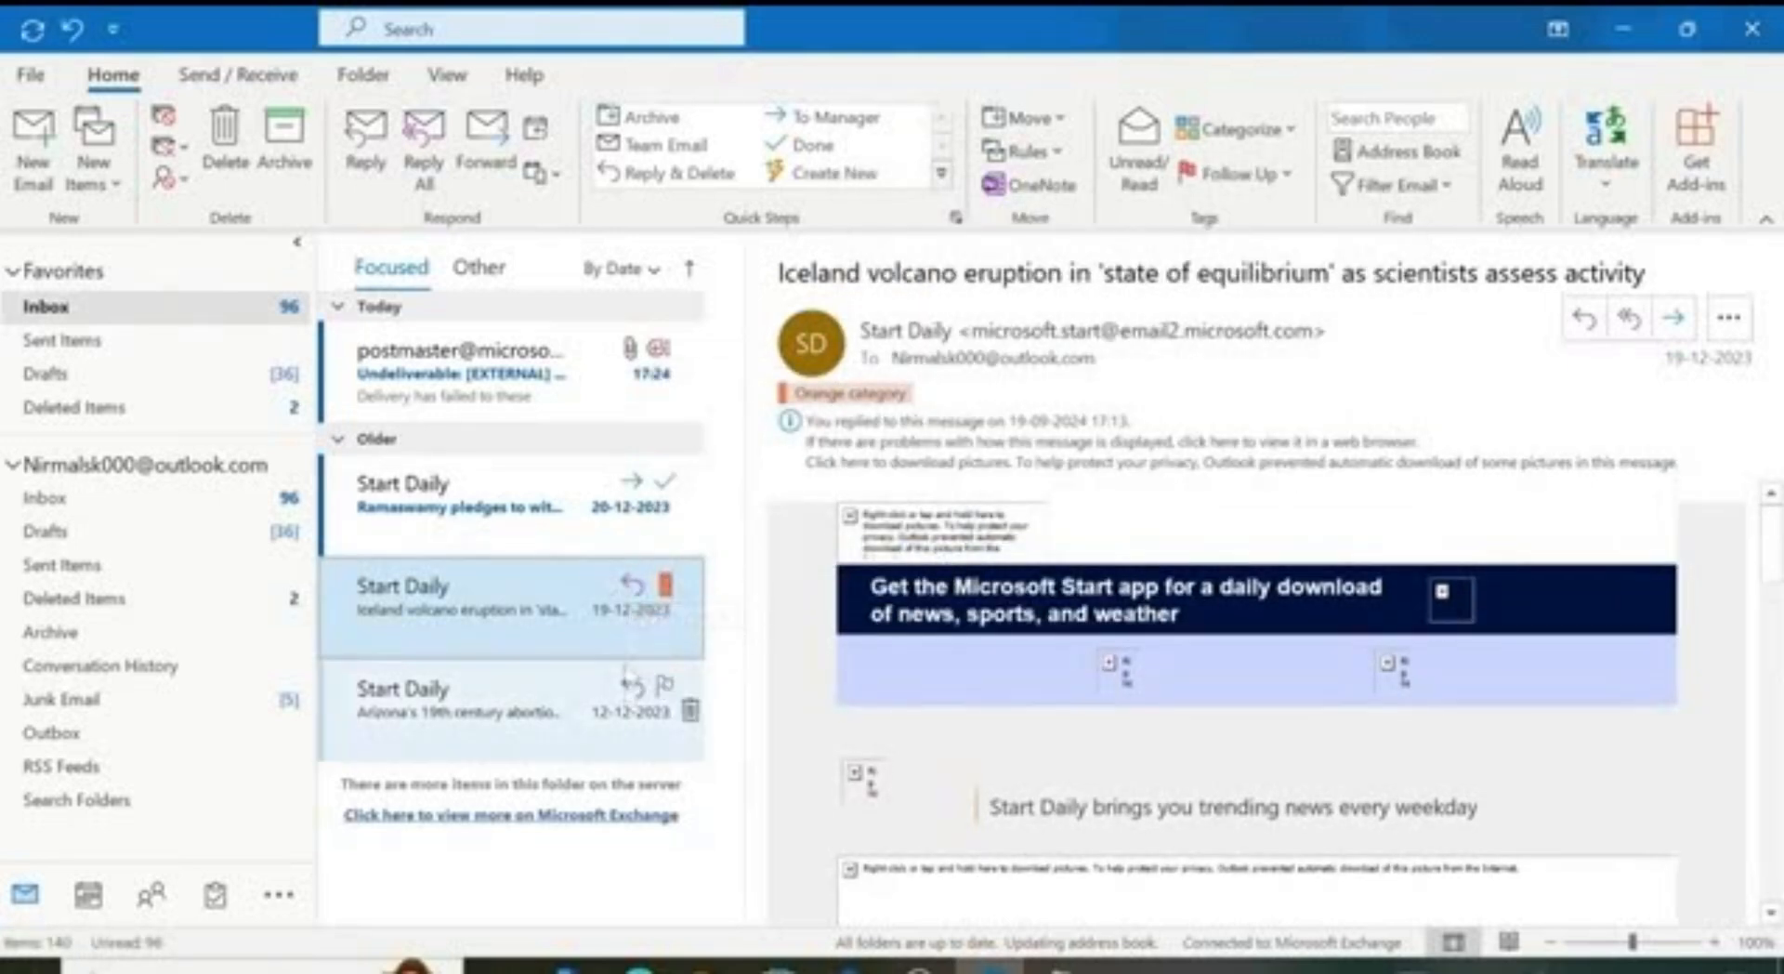
Step: Open the undeliverable postmaster message and tag it with the Red category
left_click(543, 383)
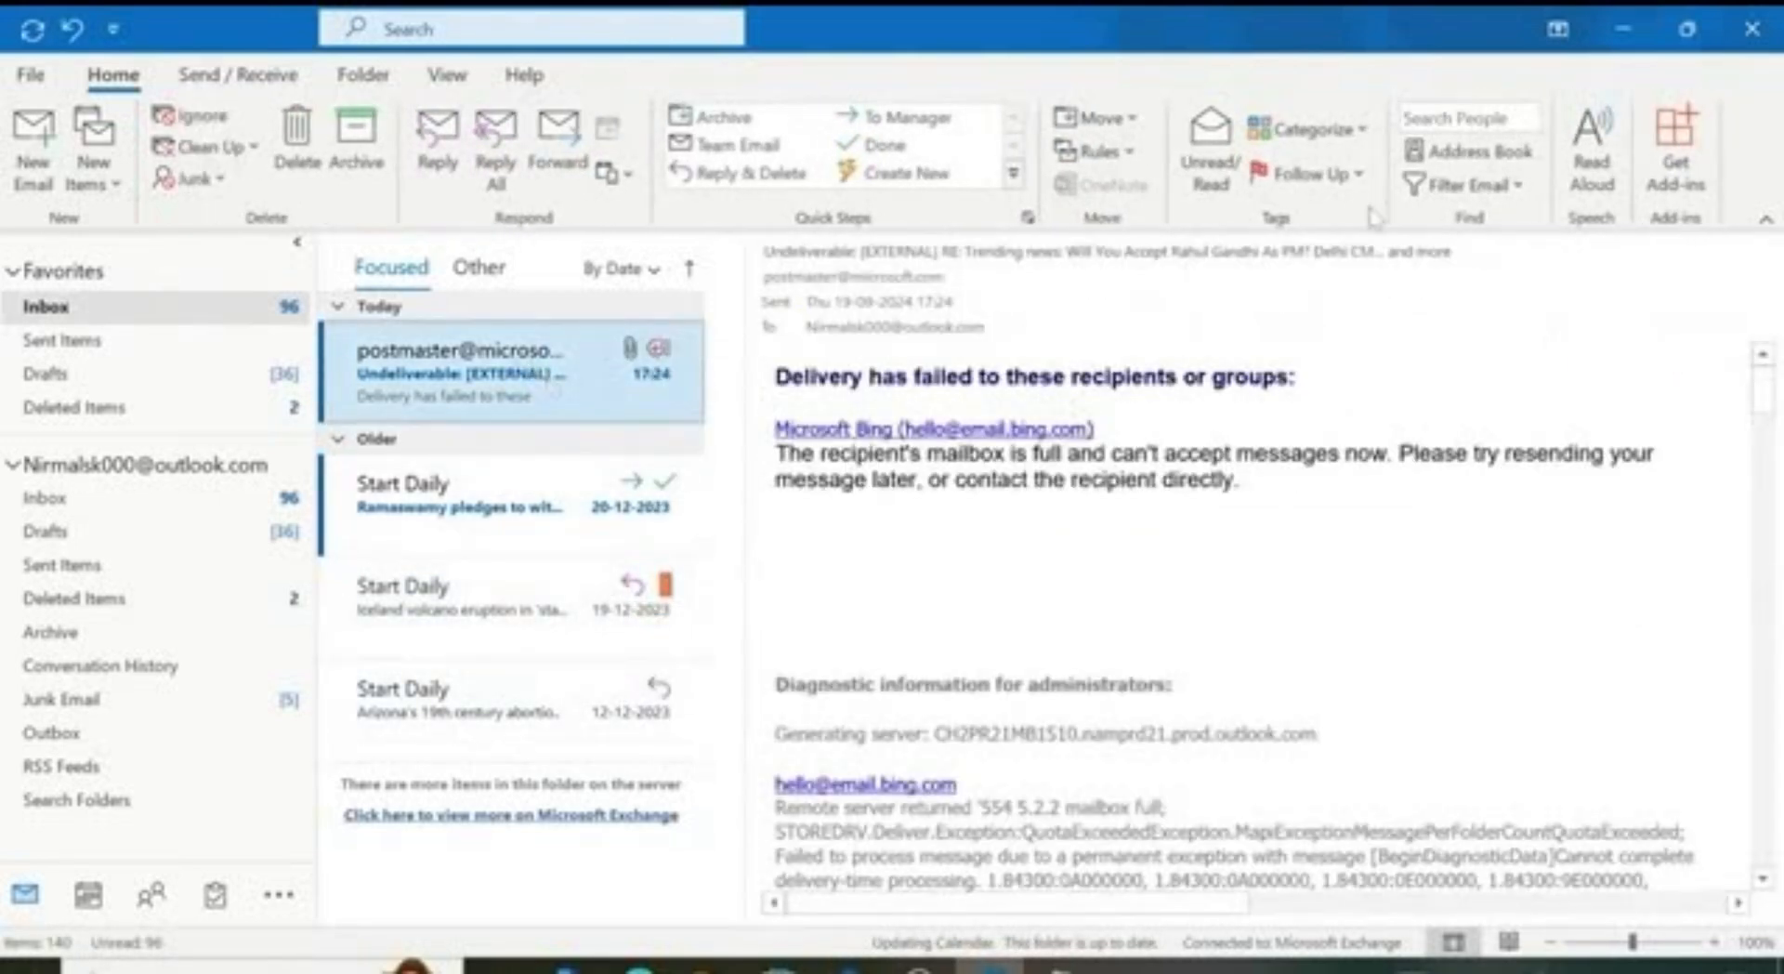
left_click(1310, 130)
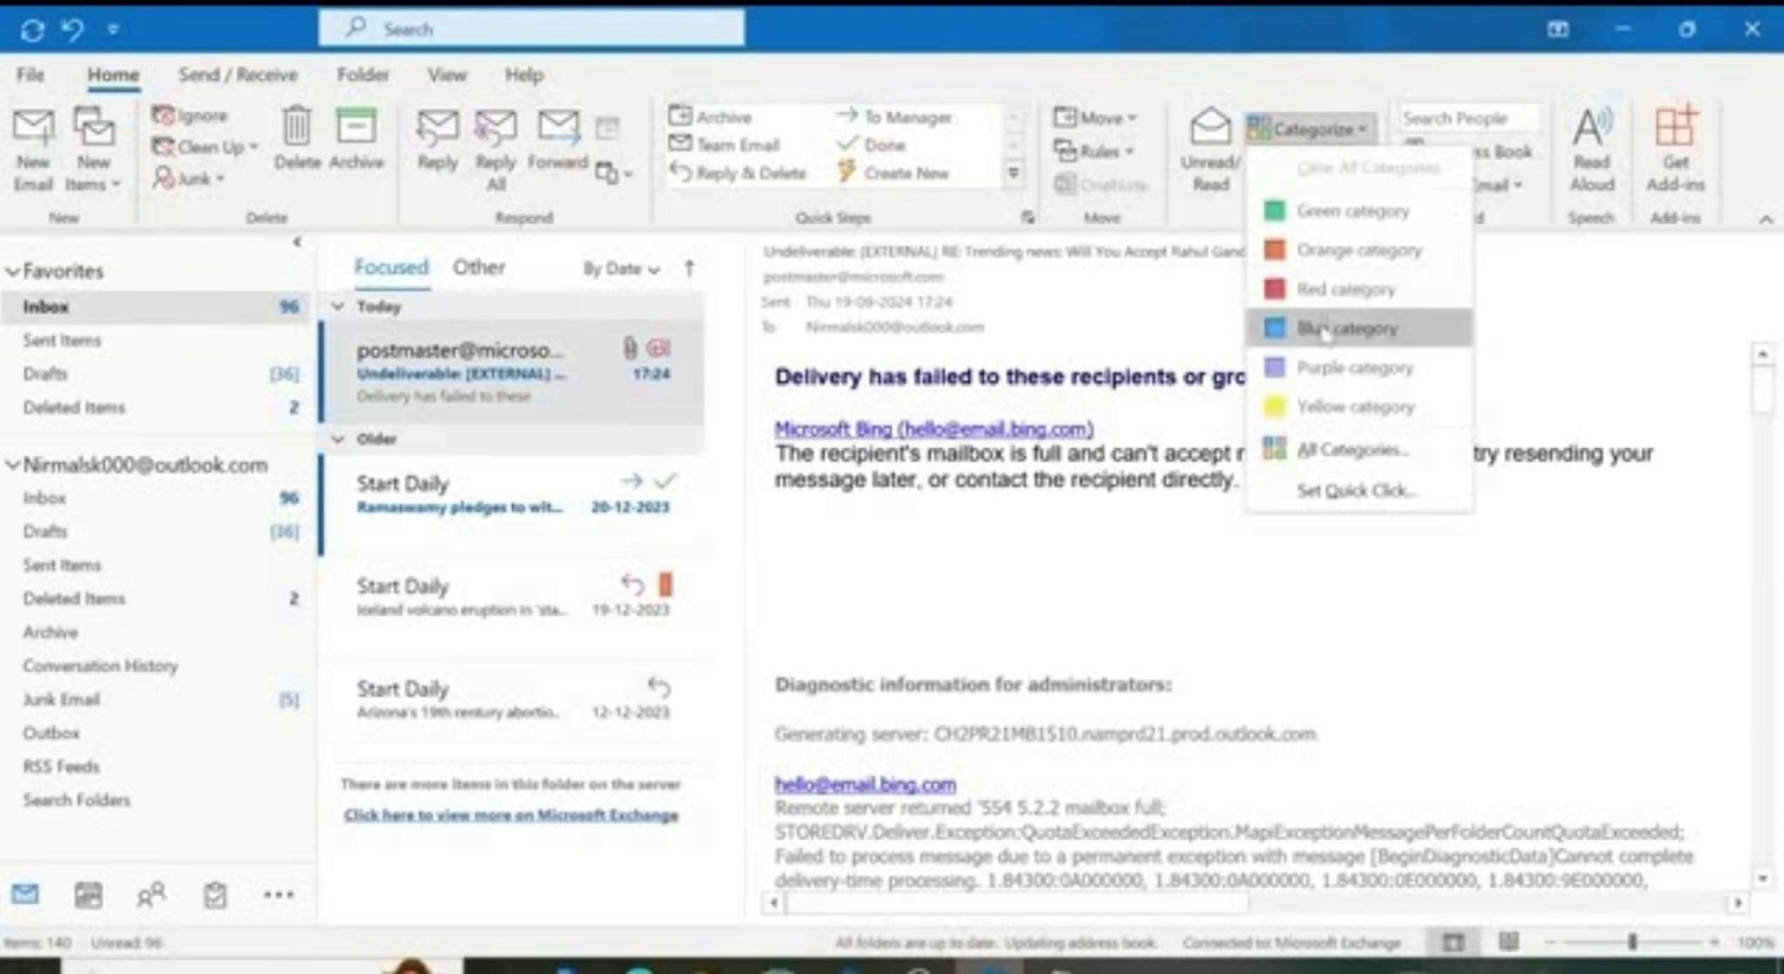
left_click(1338, 289)
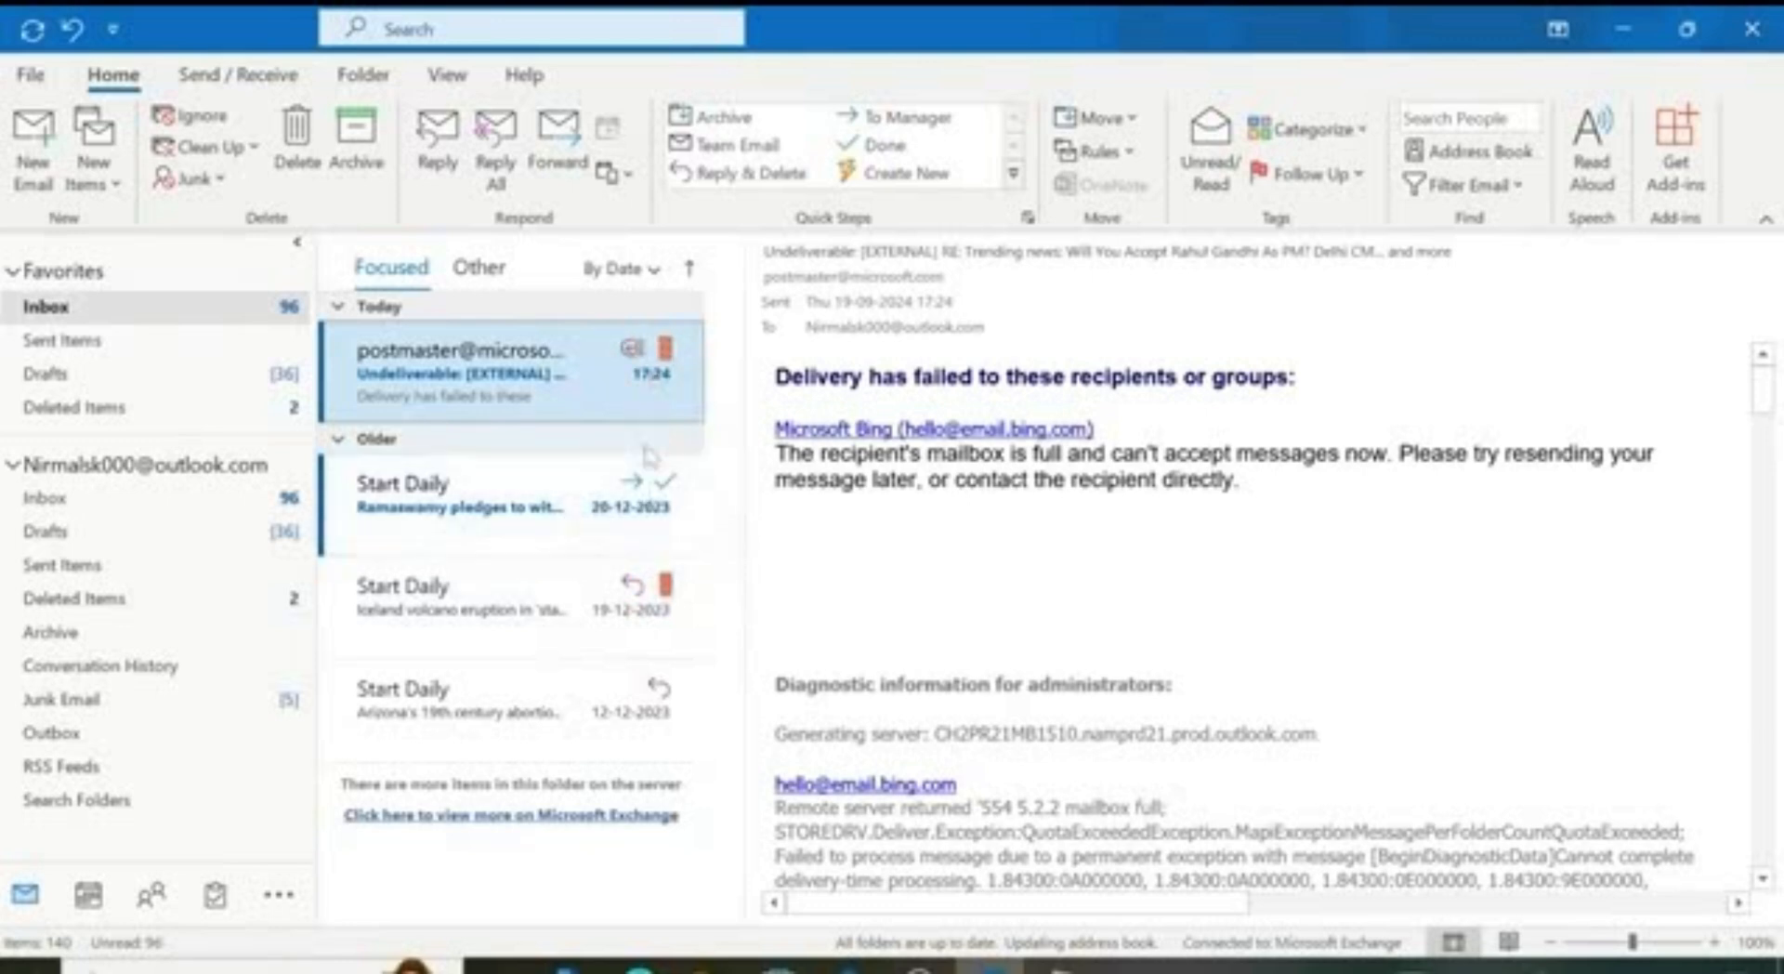
left_click(1358, 176)
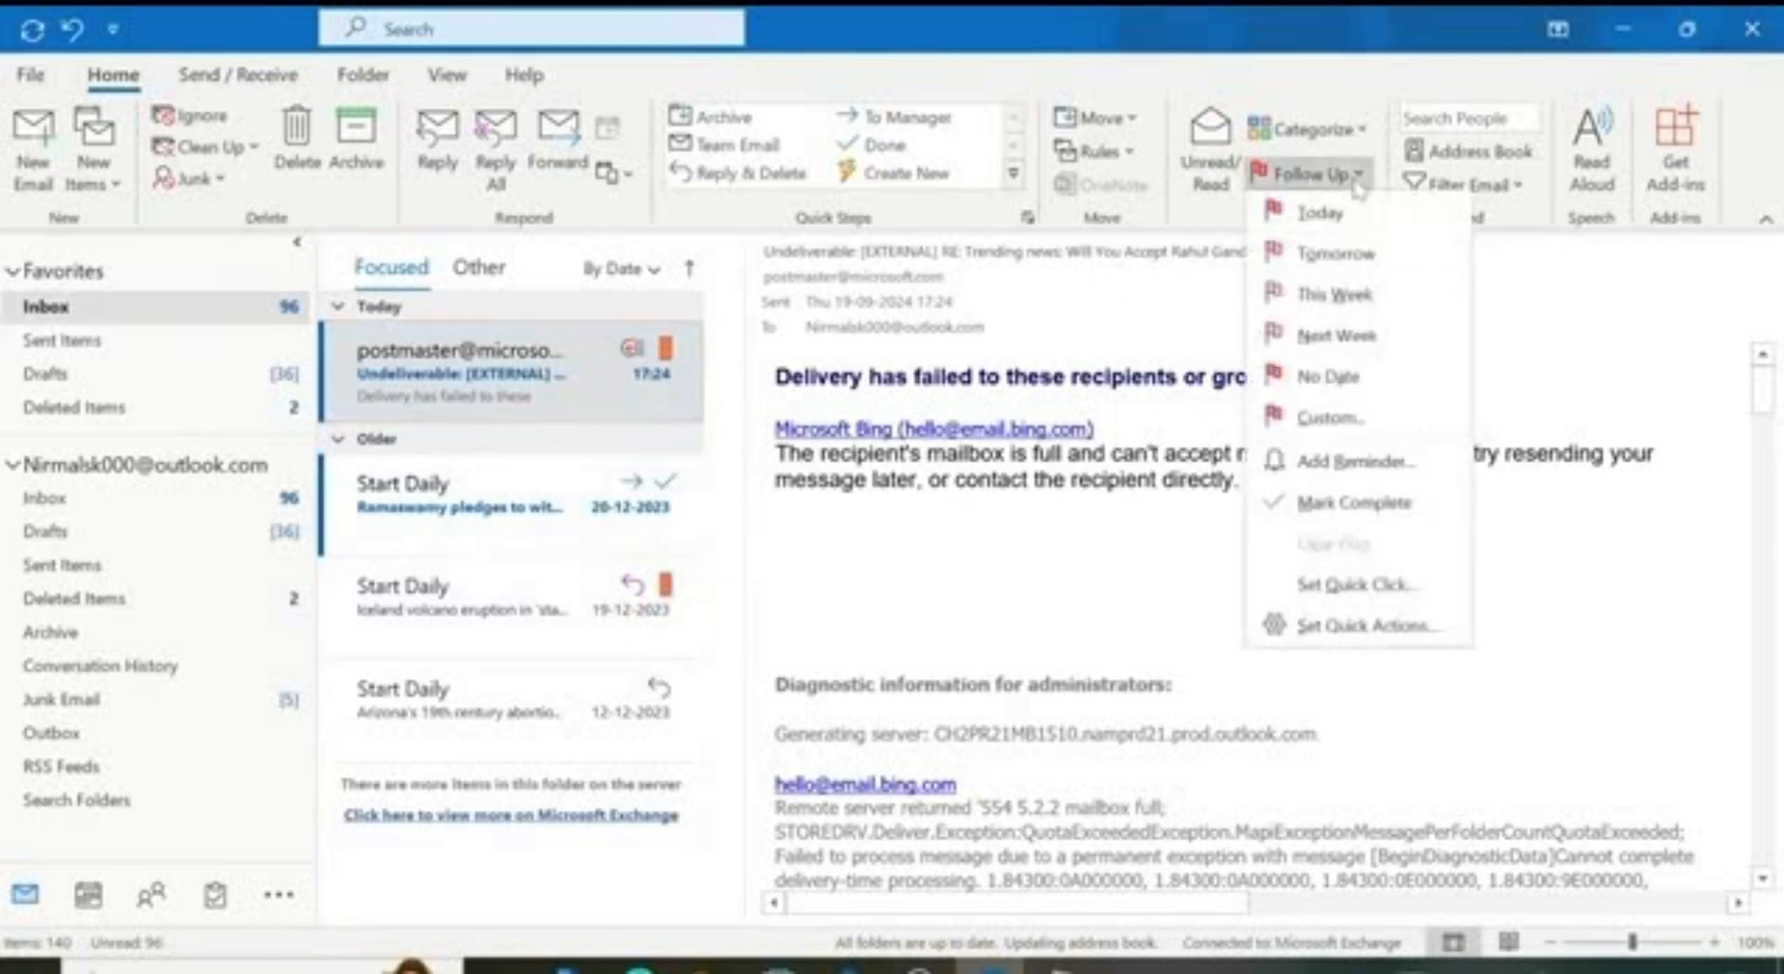
left_click(432, 604)
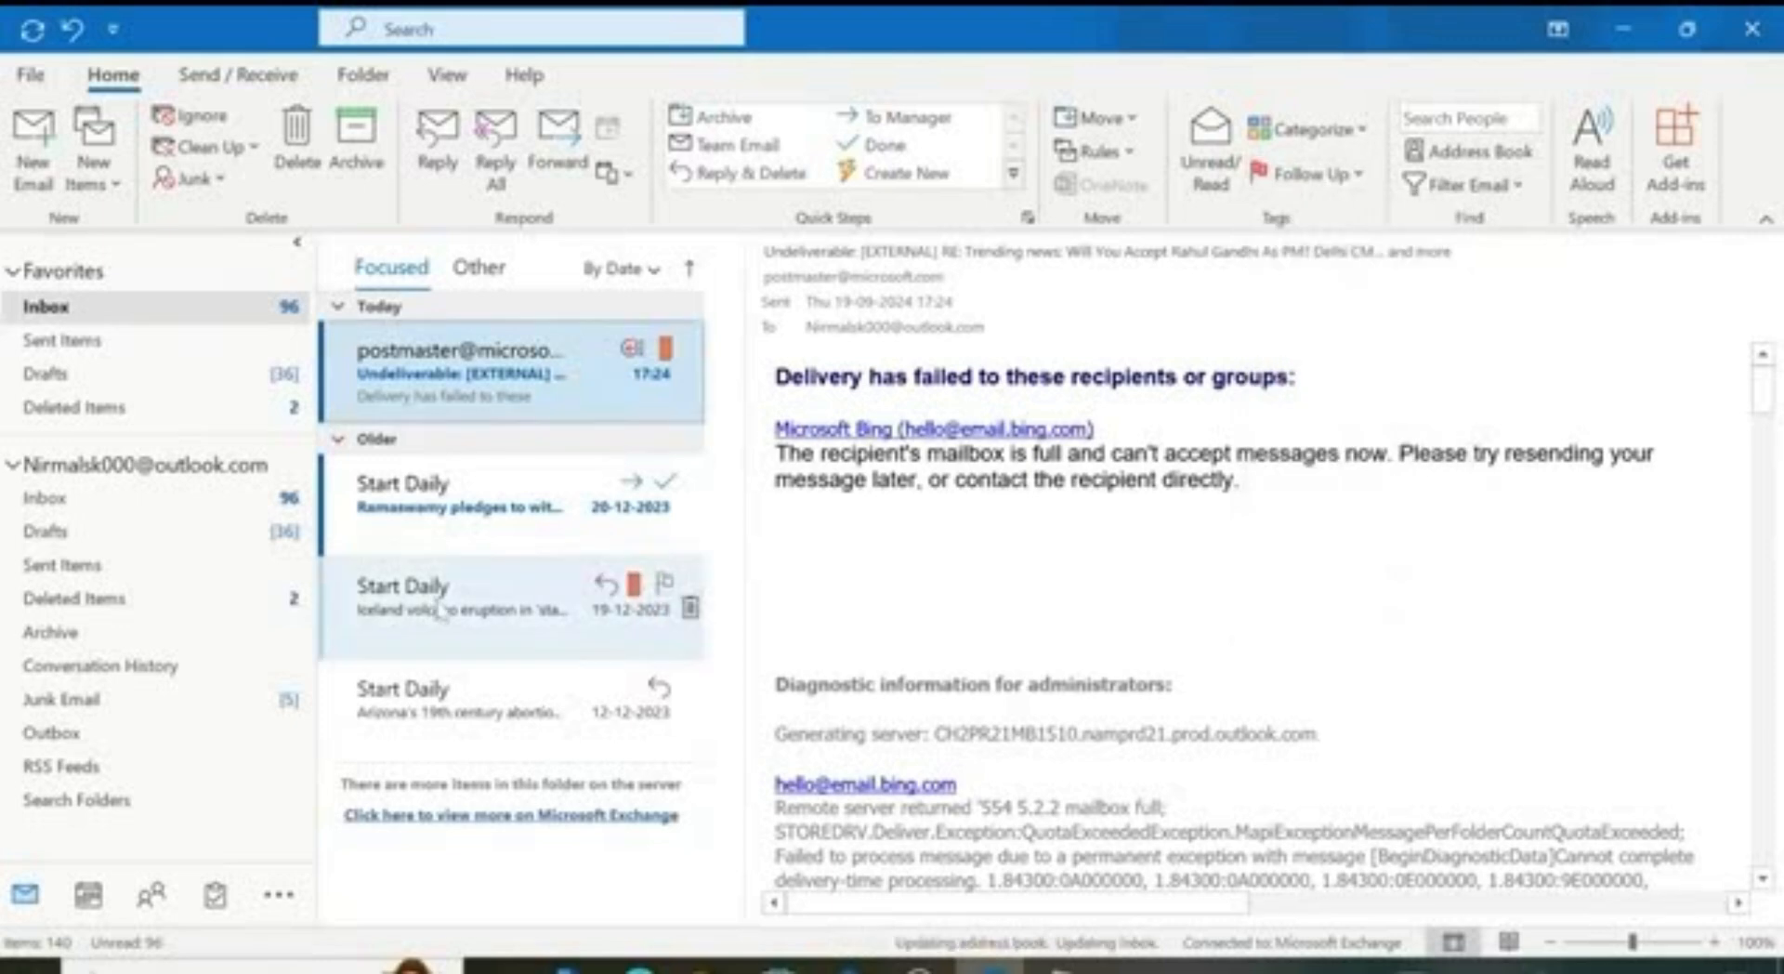
left_click(464, 490)
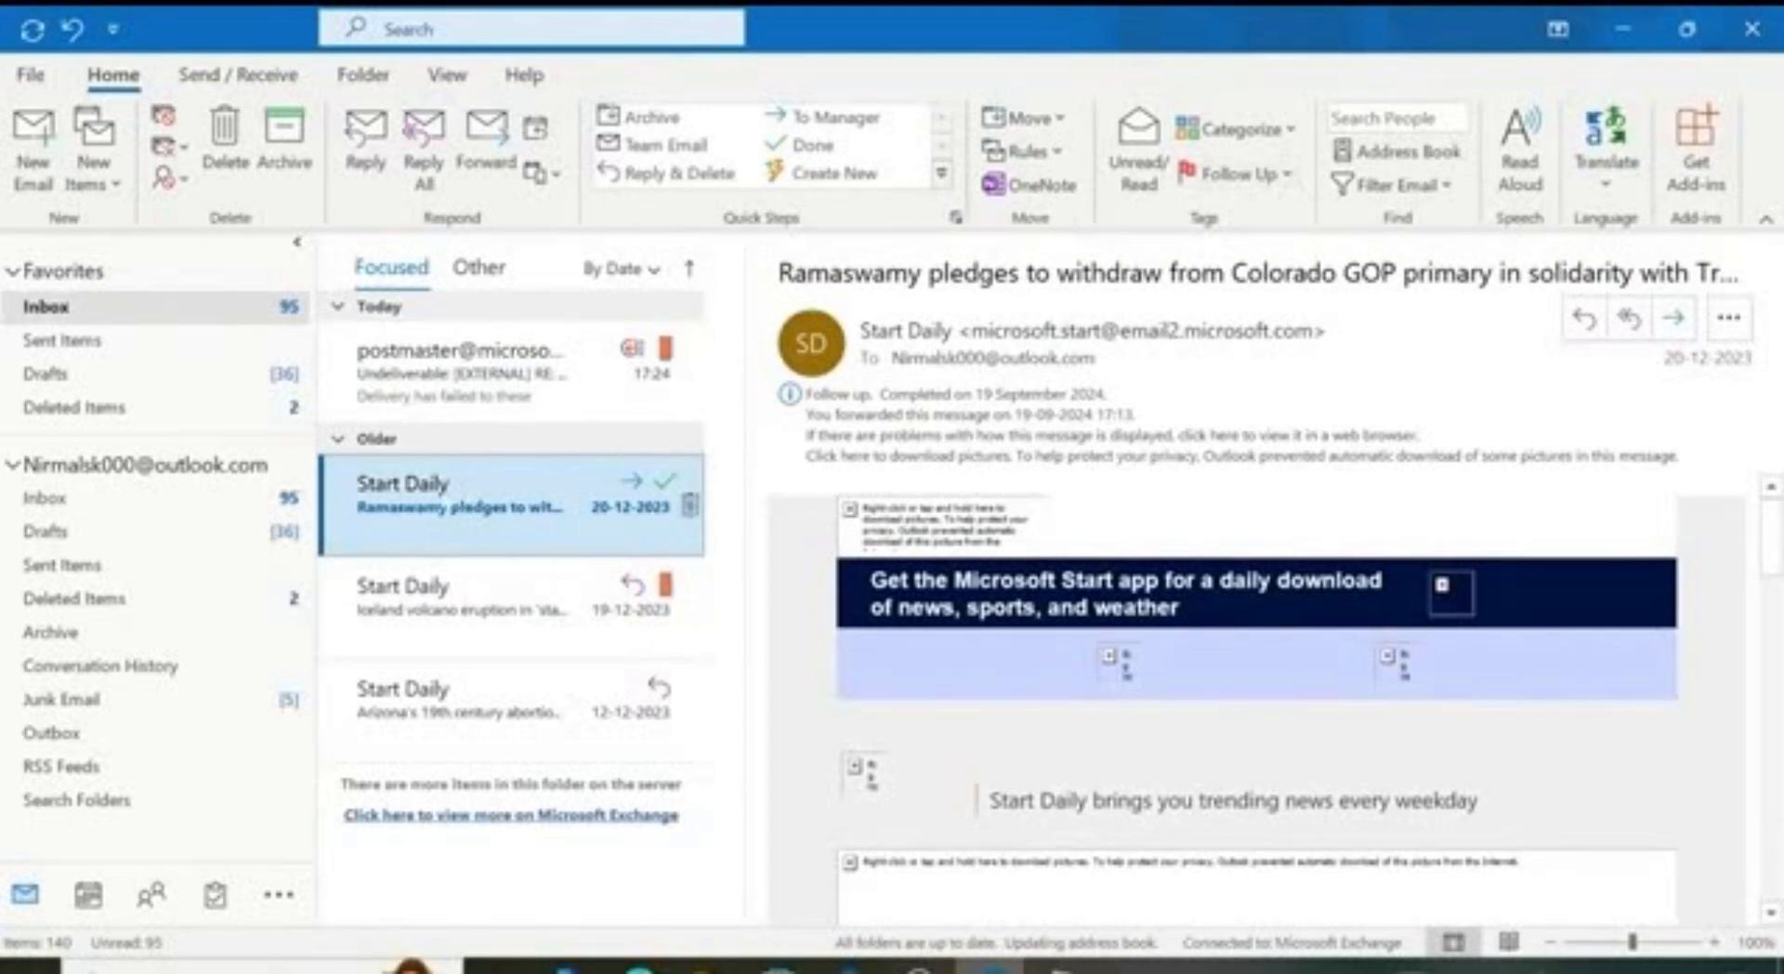
left_click(1287, 178)
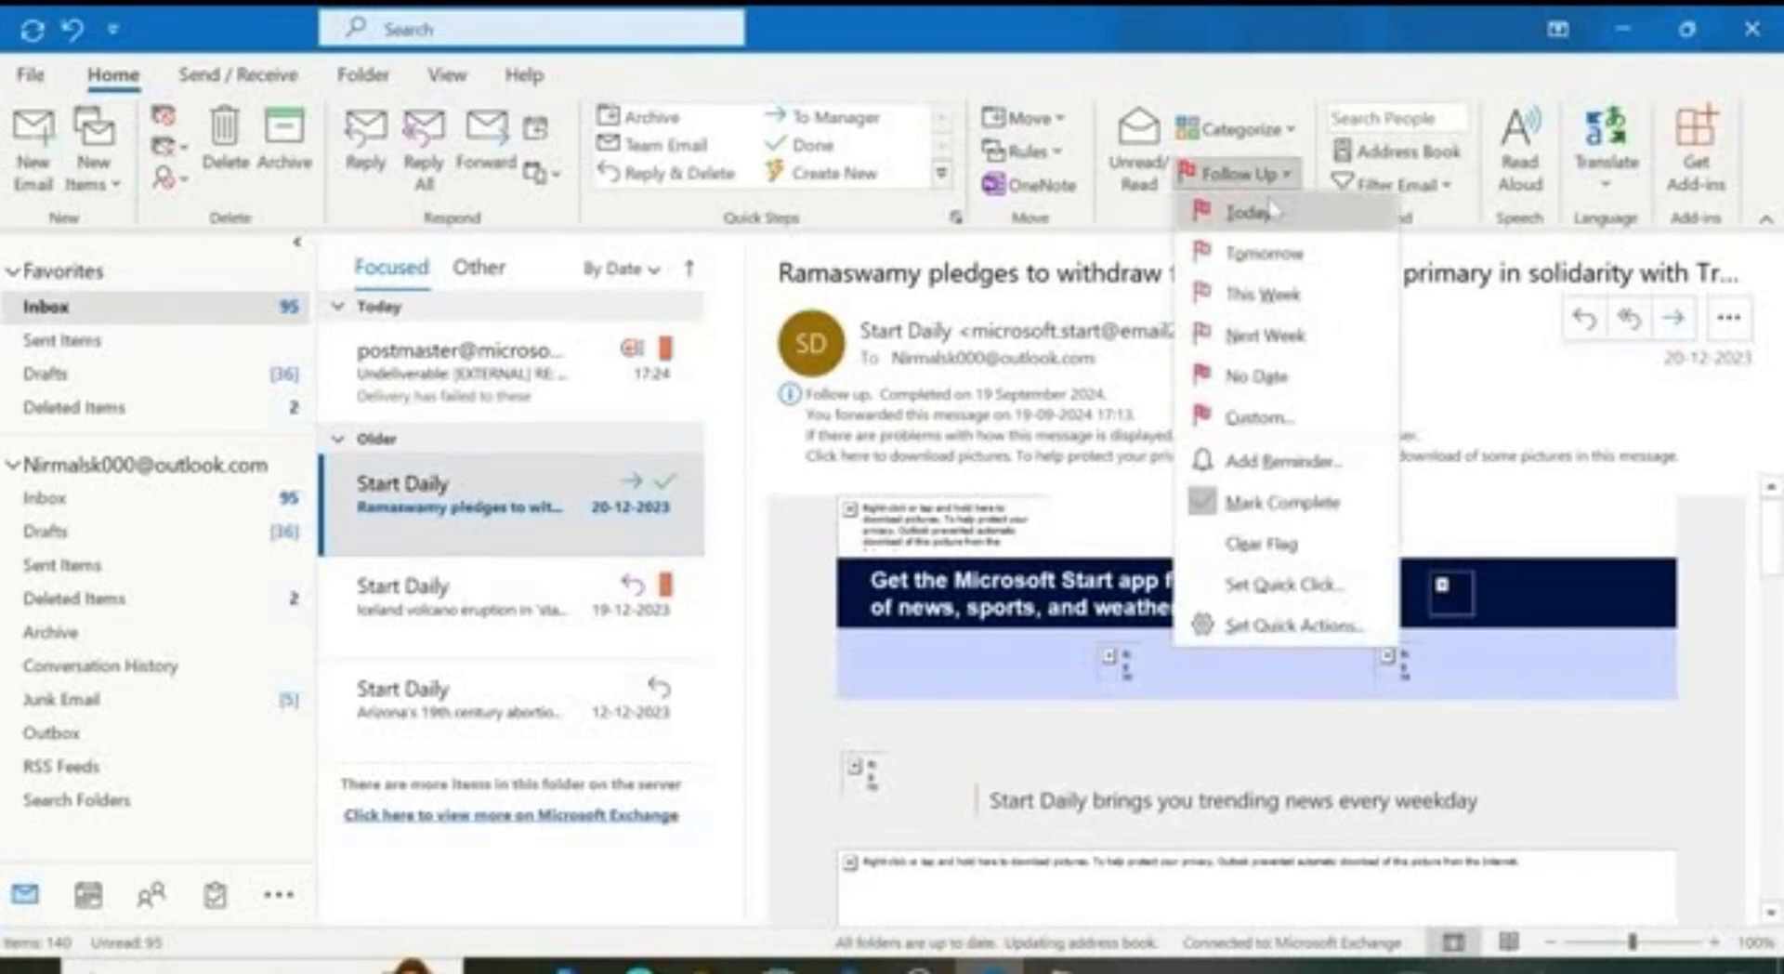
left_click(1269, 253)
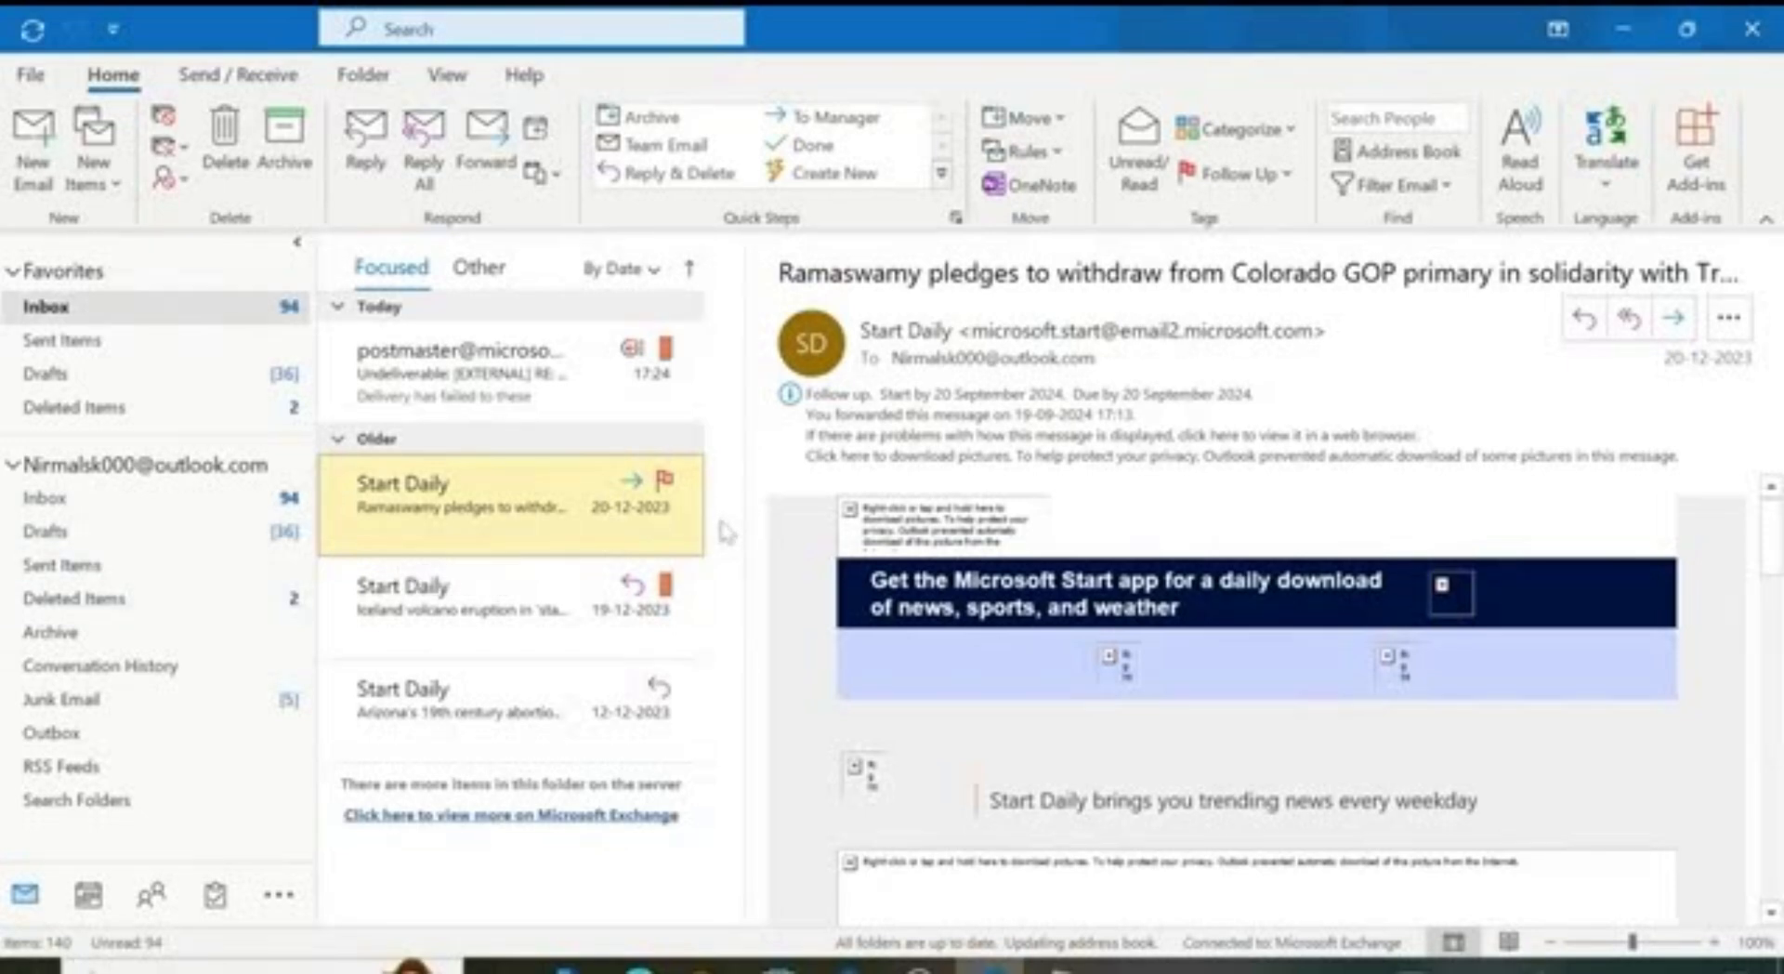
Step: Create a folder named 'Team' under the Outlook account root, open it, then return to the Inbox
left_click(363, 75)
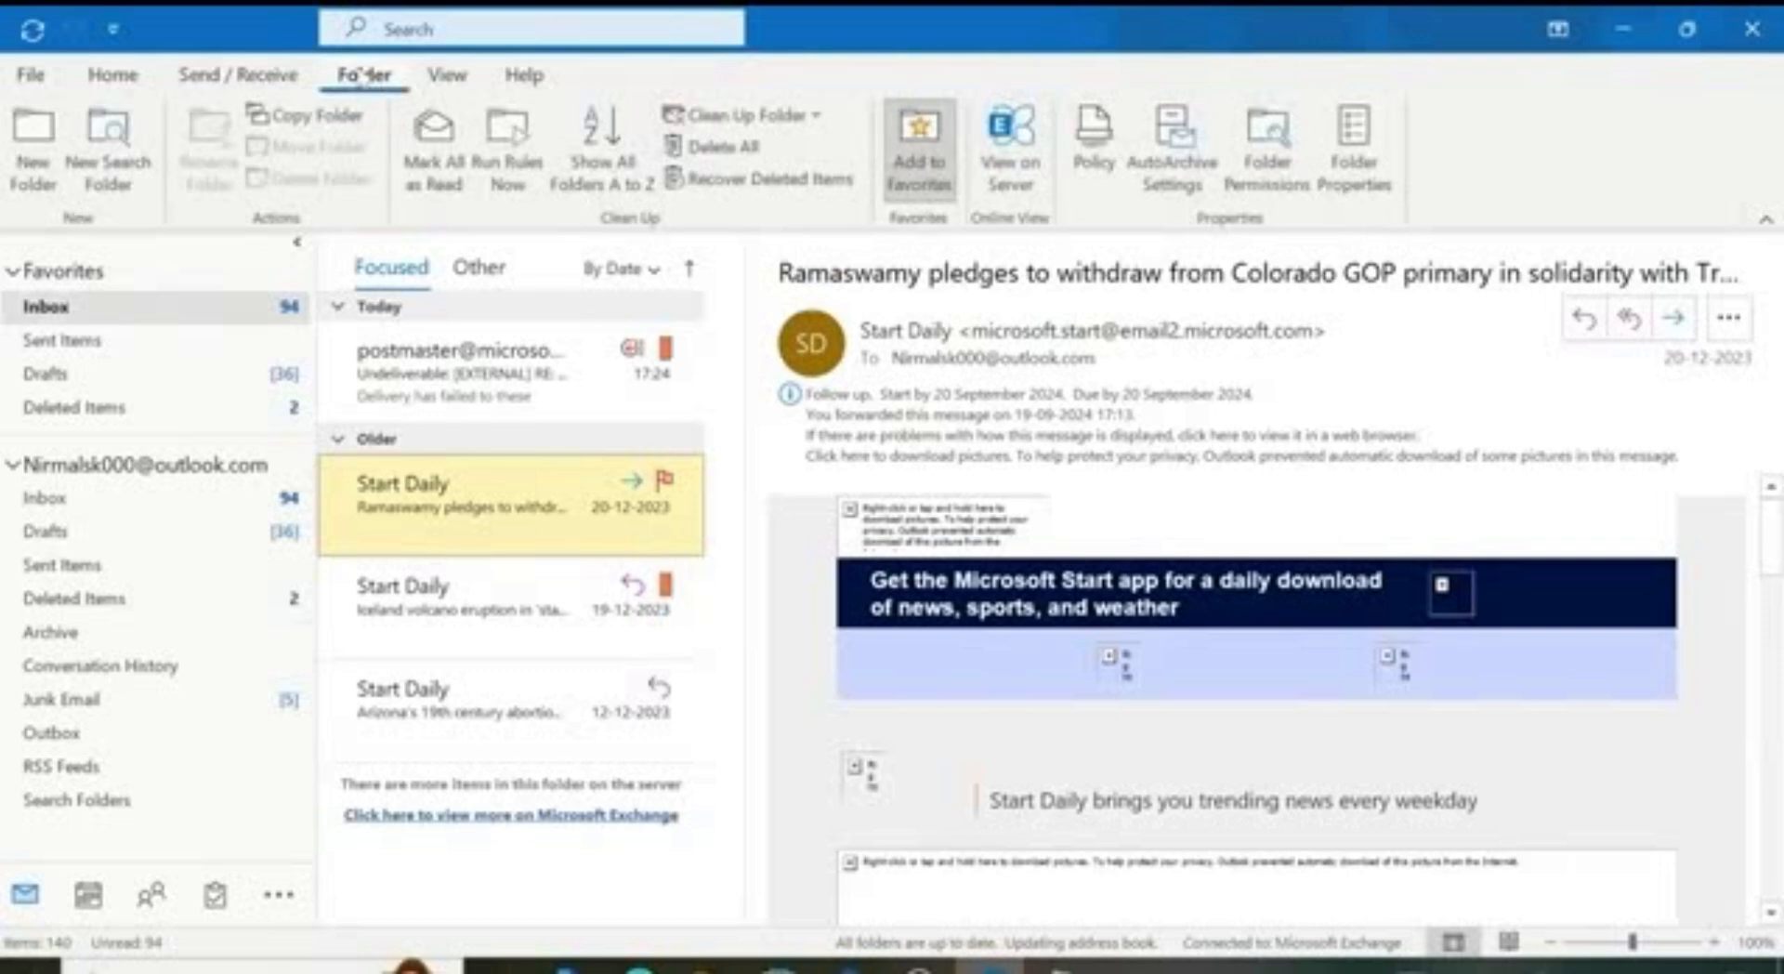
left_click(28, 156)
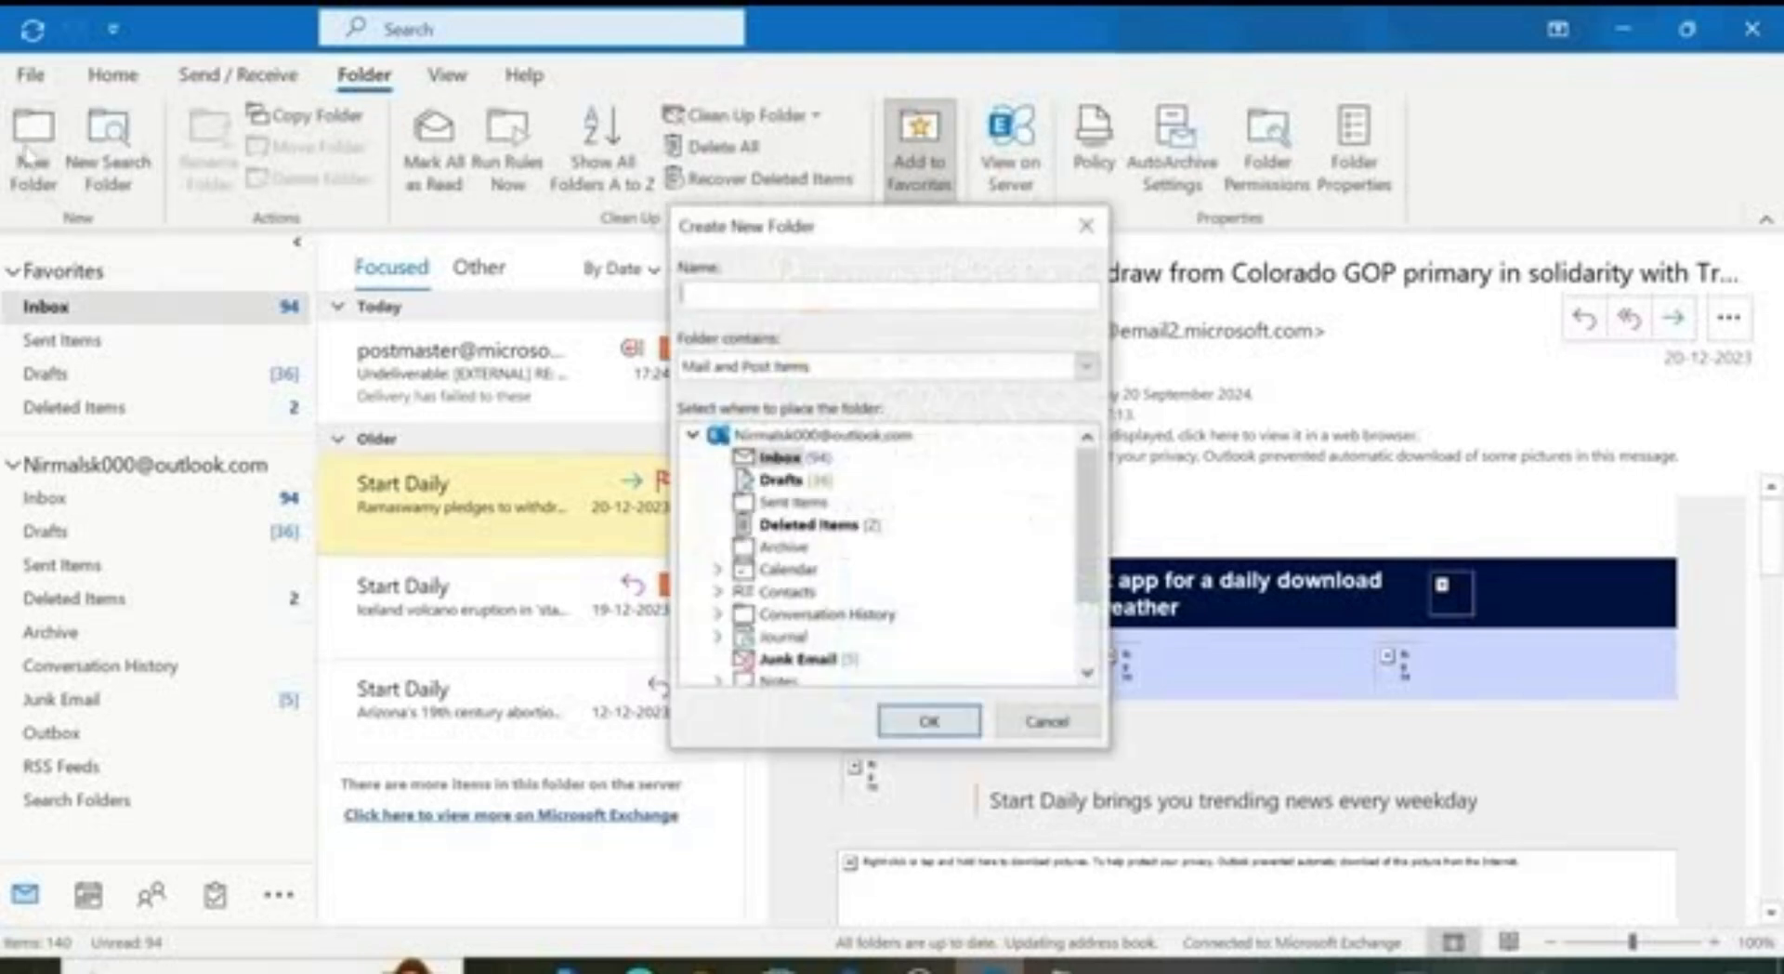
type("Team")
left_click(767, 441)
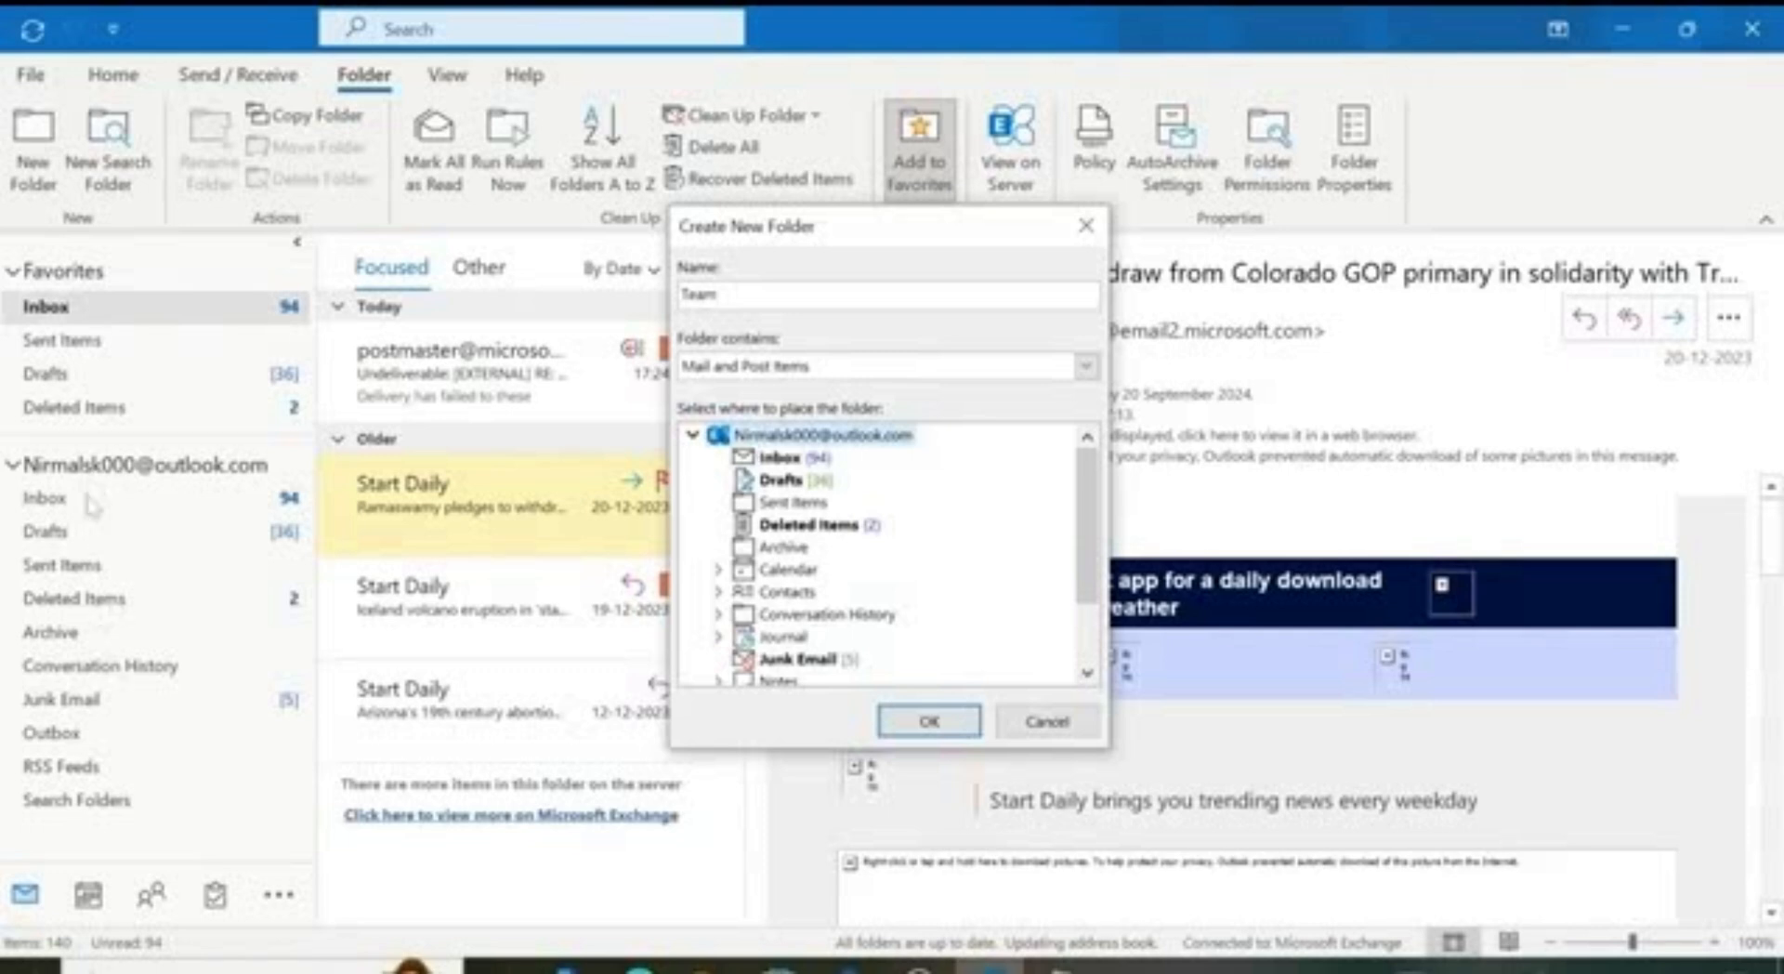
left_click(932, 714)
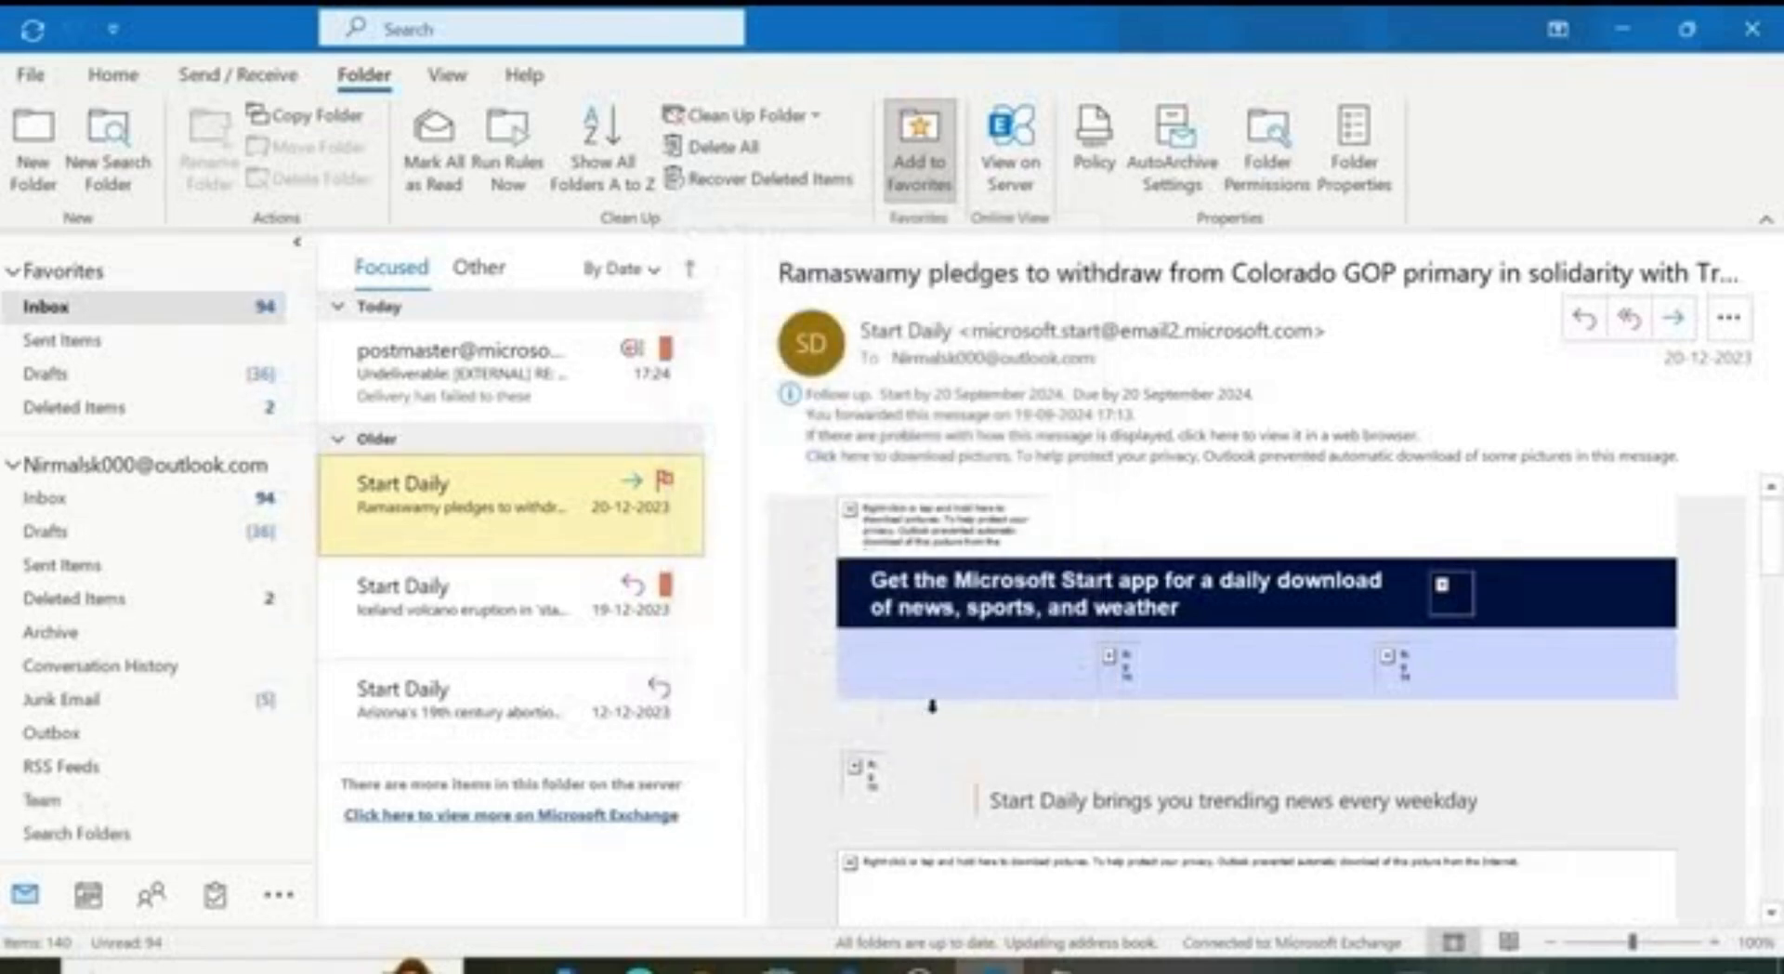
left_click(50, 799)
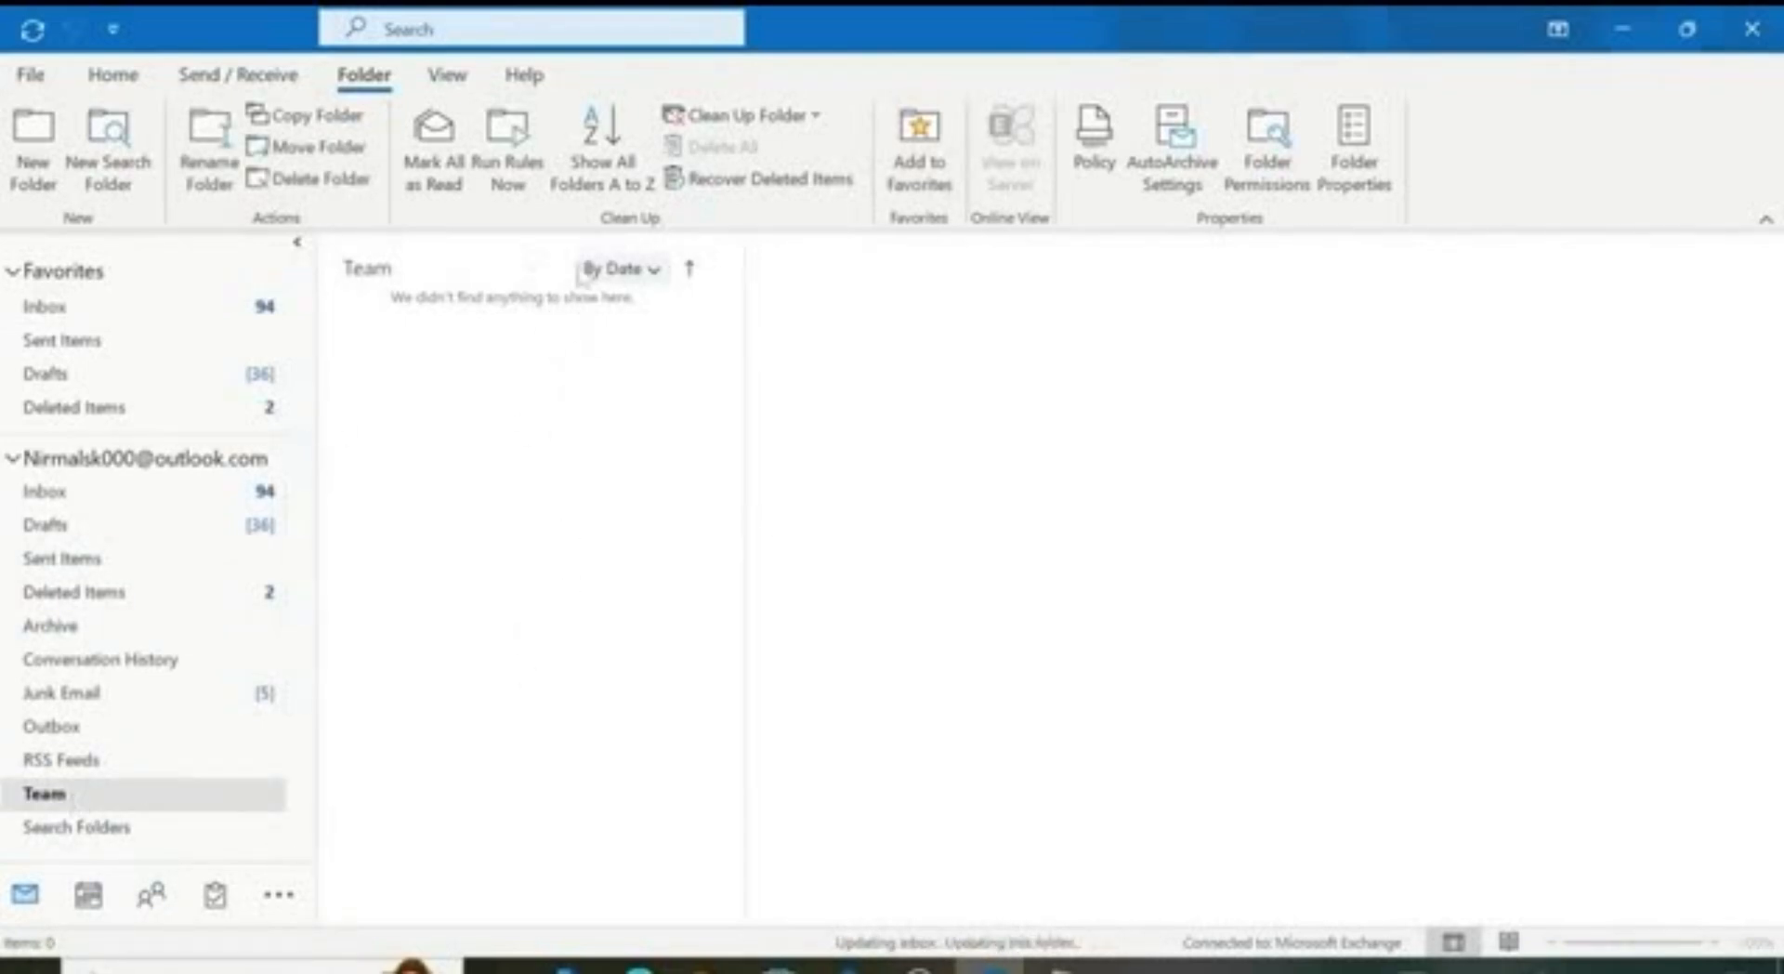
left_click(177, 494)
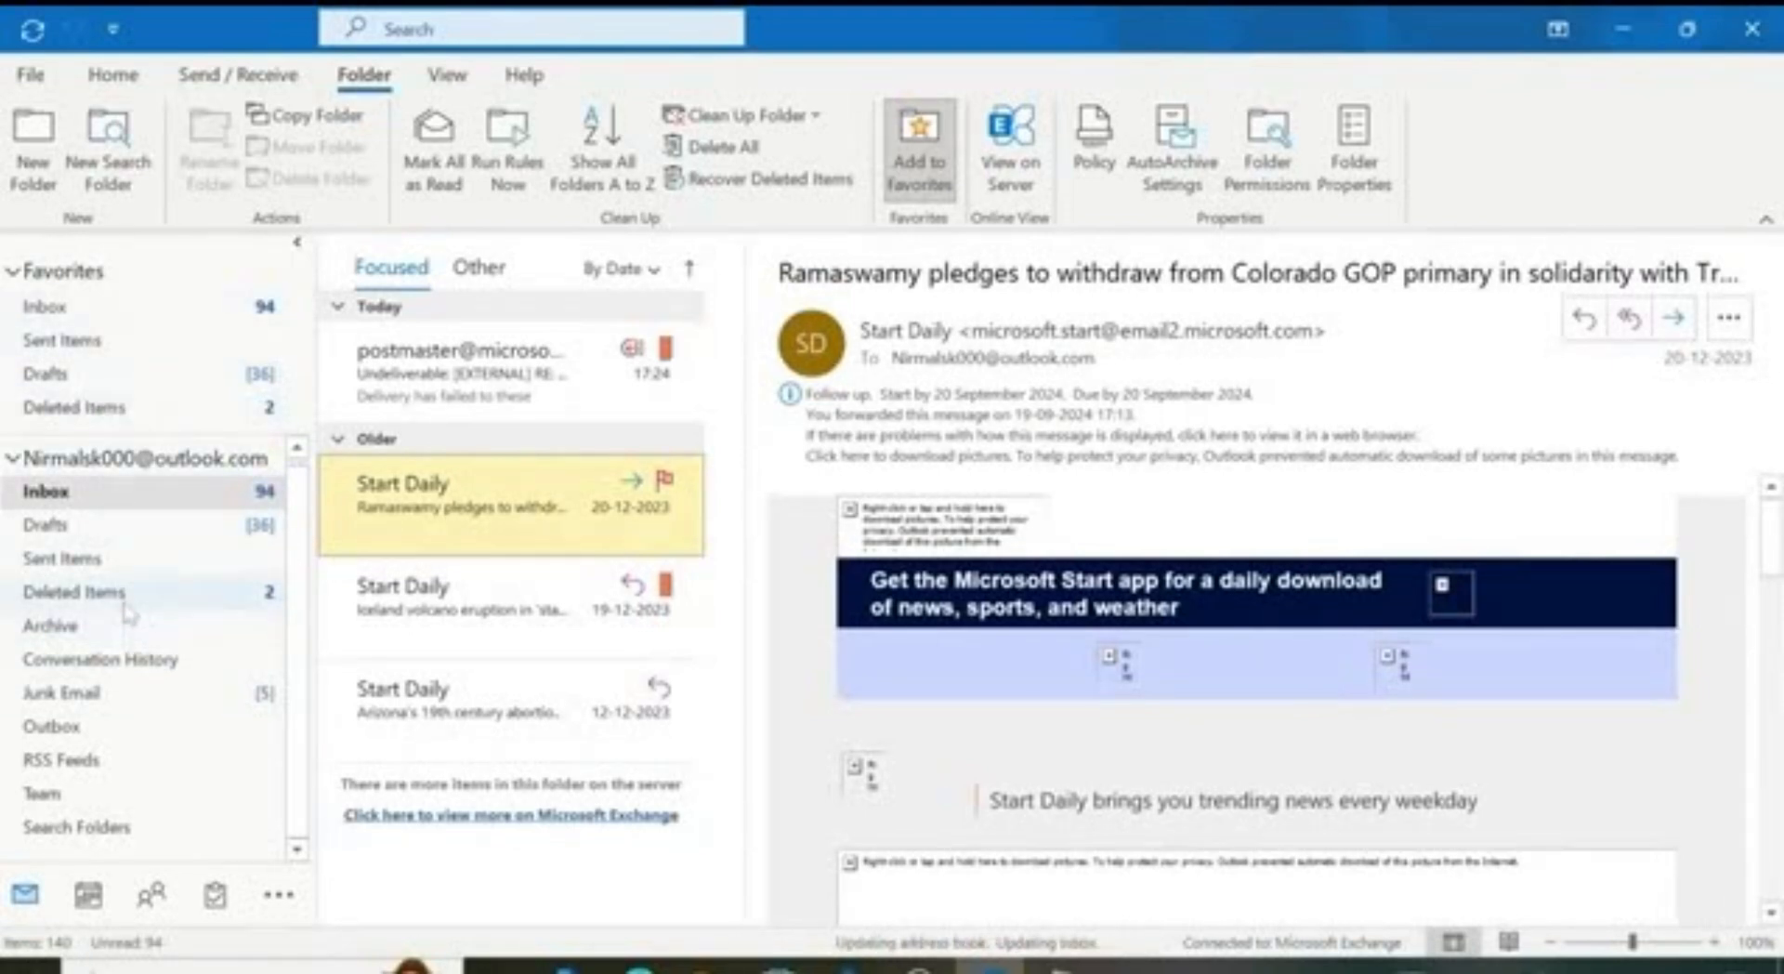
Step: Select the Team folder and add it to Favorites from the Folder tab
left_click(93, 795)
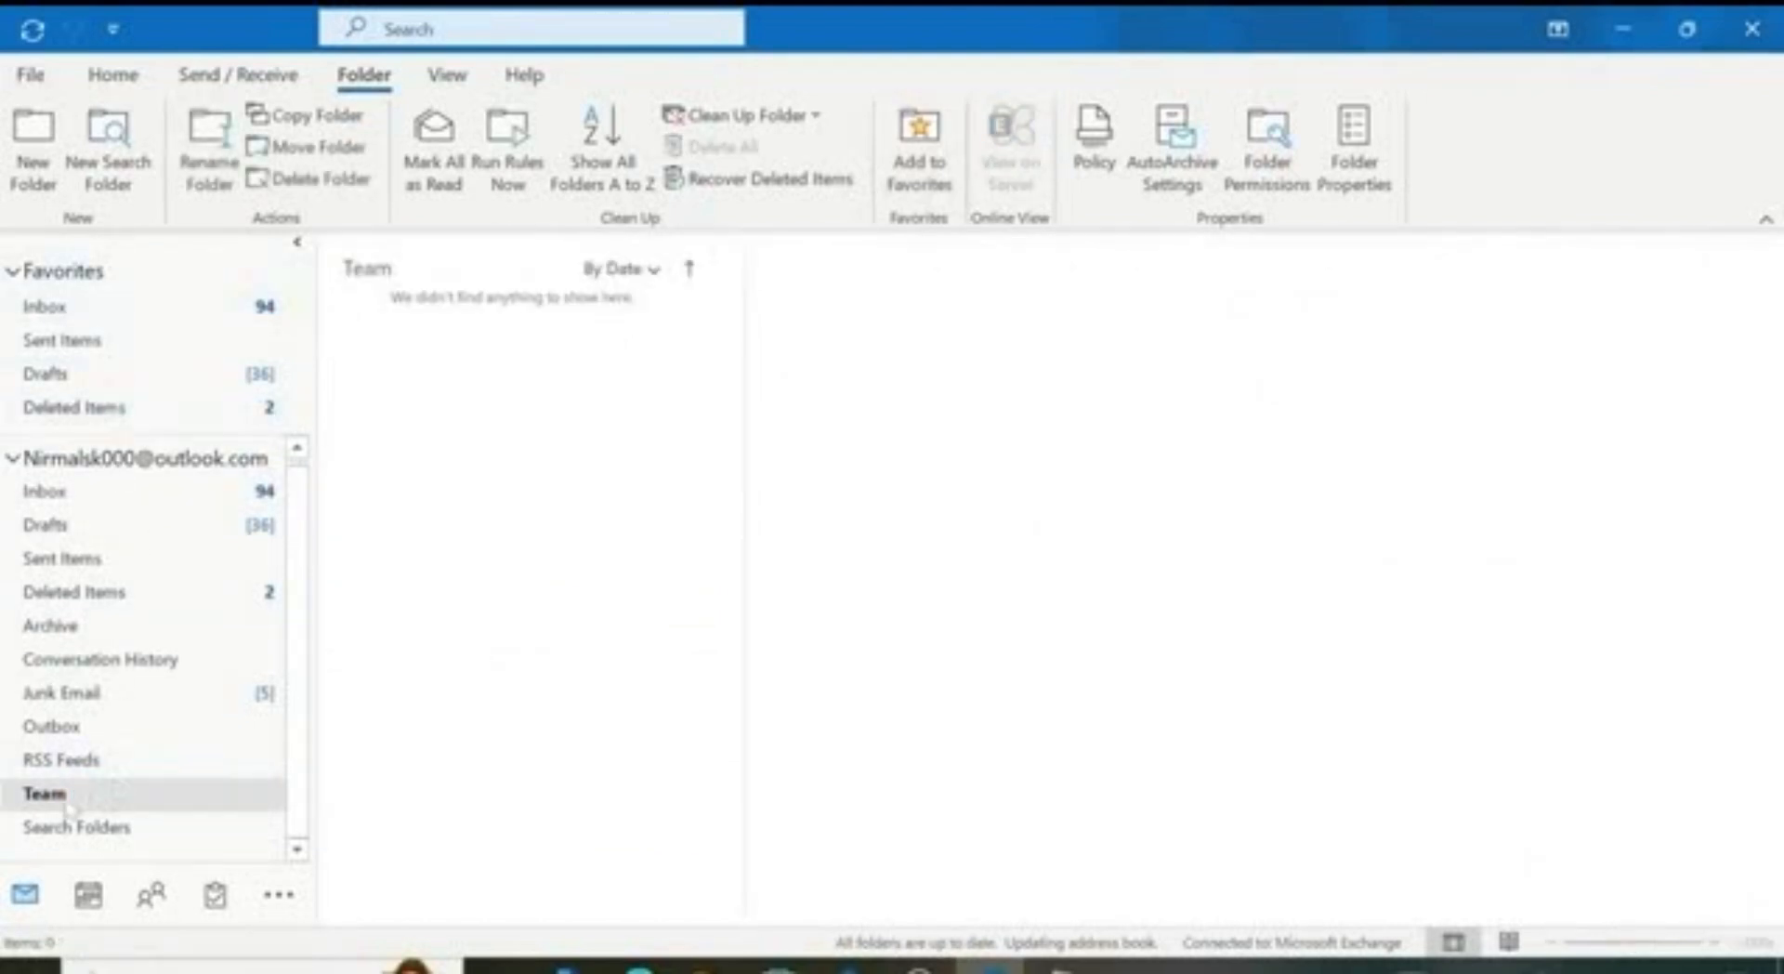
left_click(918, 138)
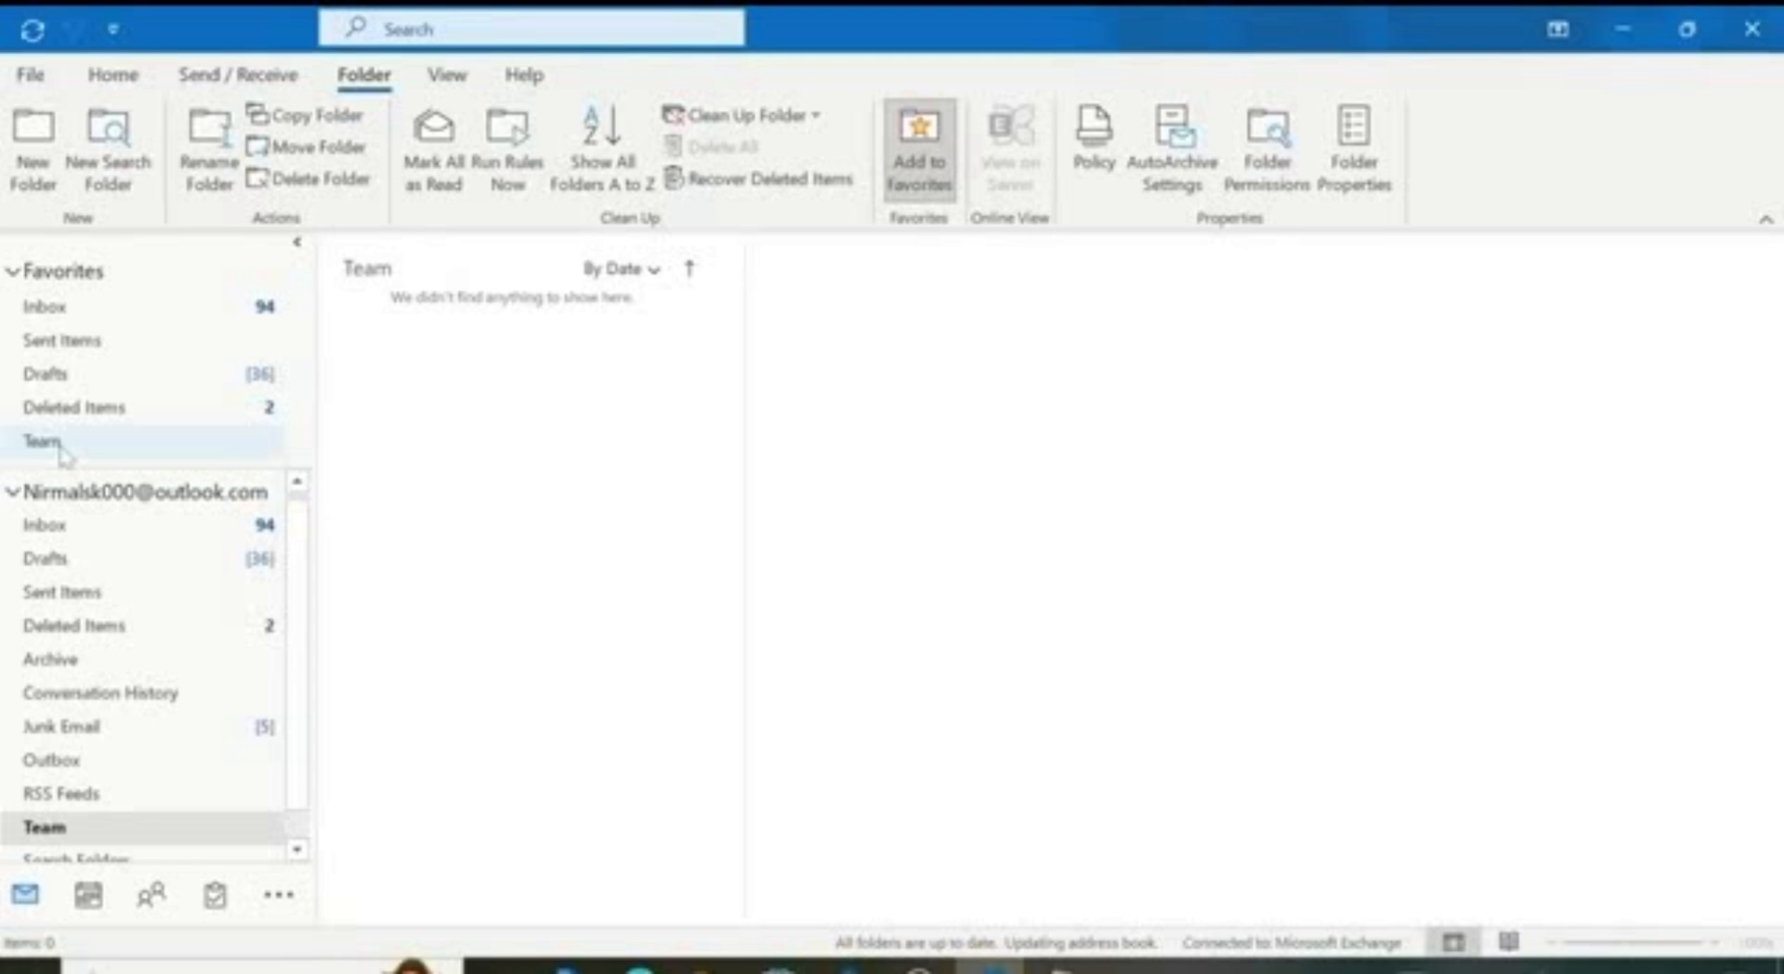
Step: Open Deleted Items and permanently empty its 2 messages, confirming the deletion
left_click(90, 628)
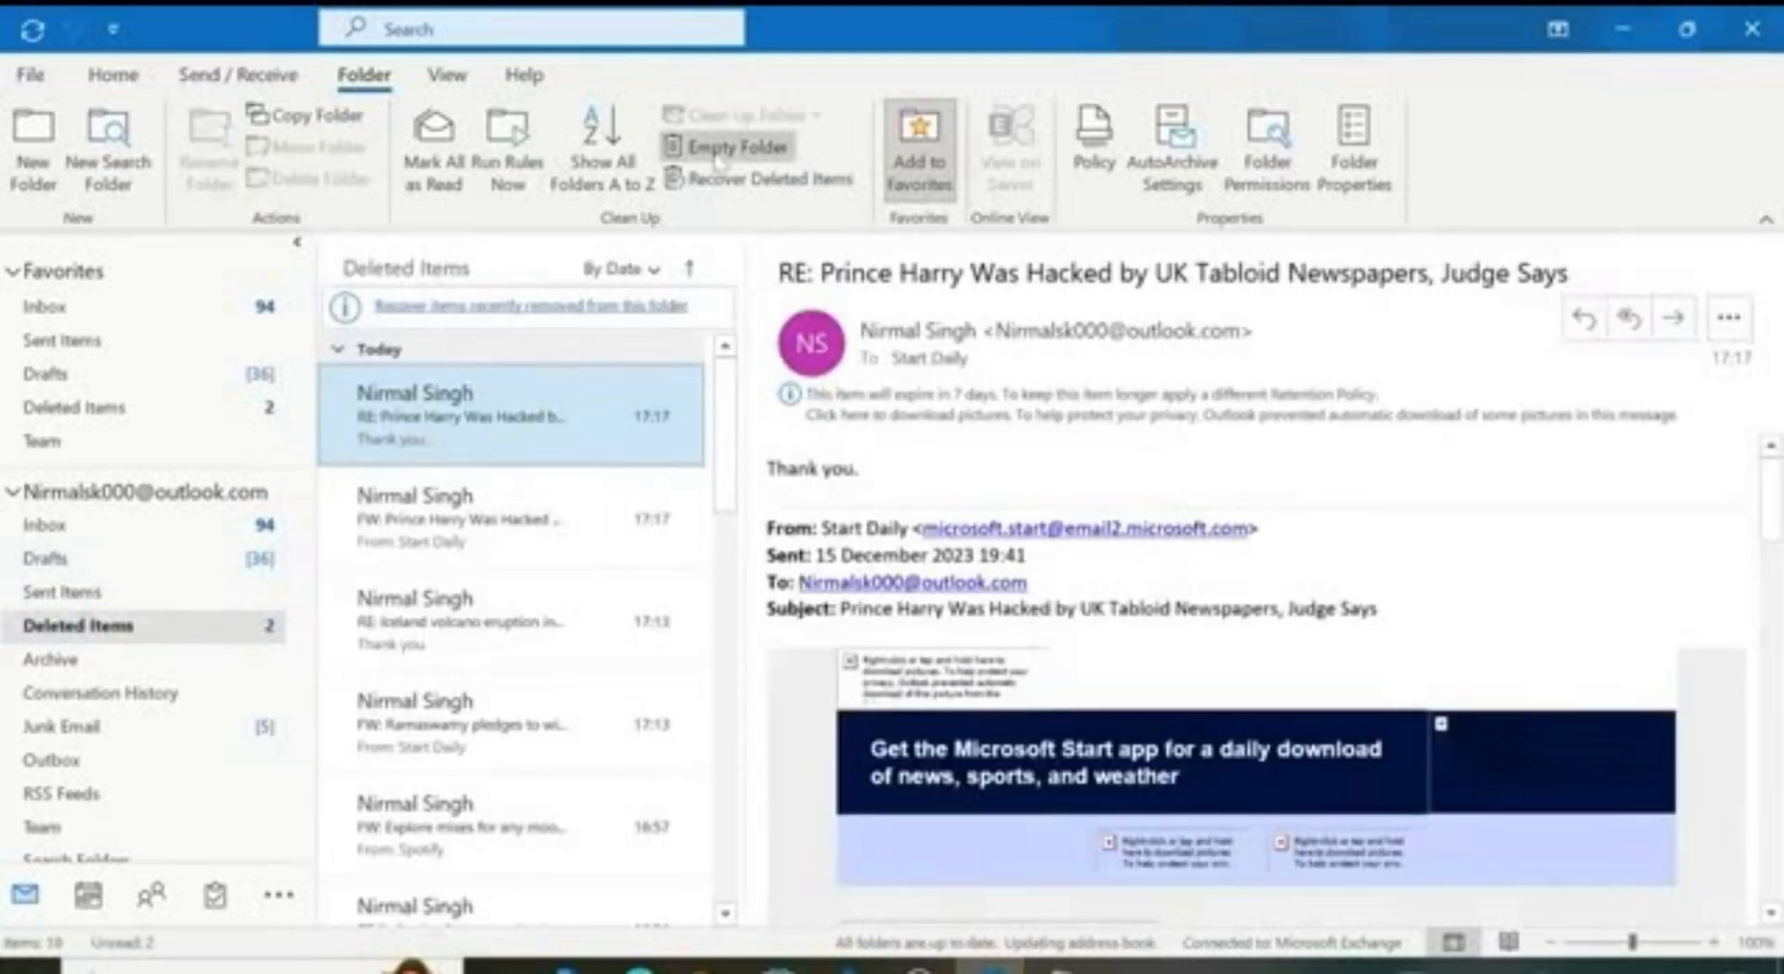
left_click(720, 162)
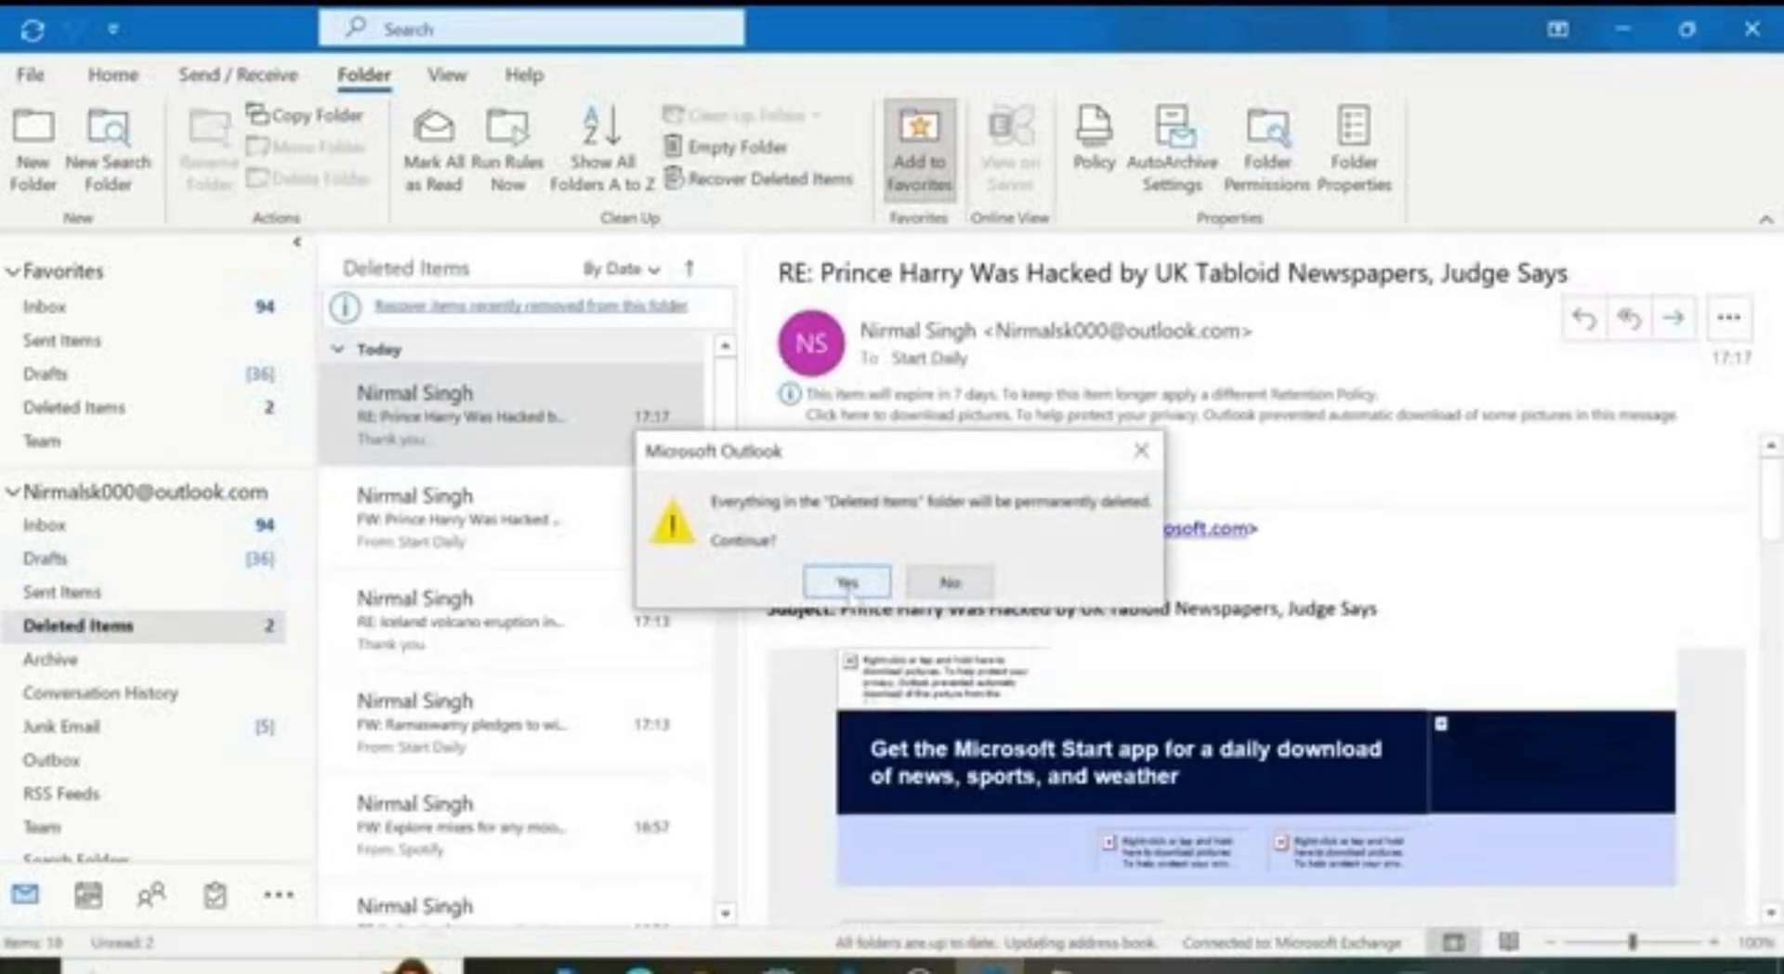
left_click(848, 582)
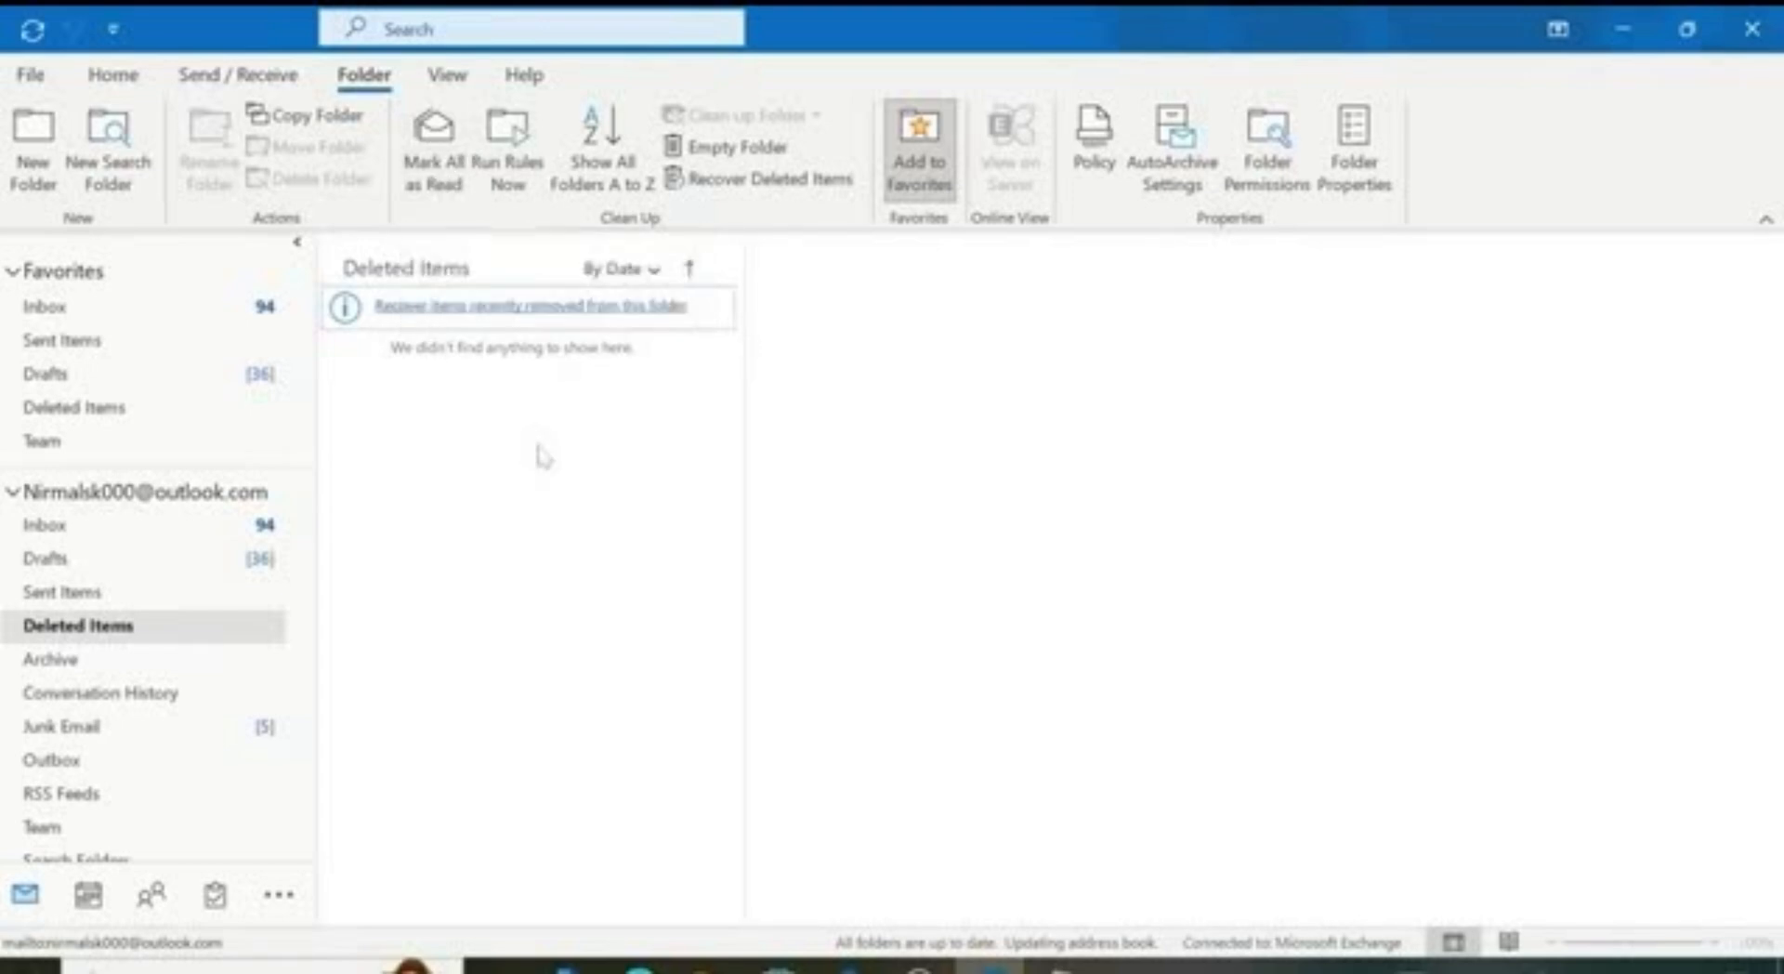
Step: View the Recover Deleted Items list, dismiss it with Ok, then return to the Inbox
left_click(760, 186)
left_click(758, 177)
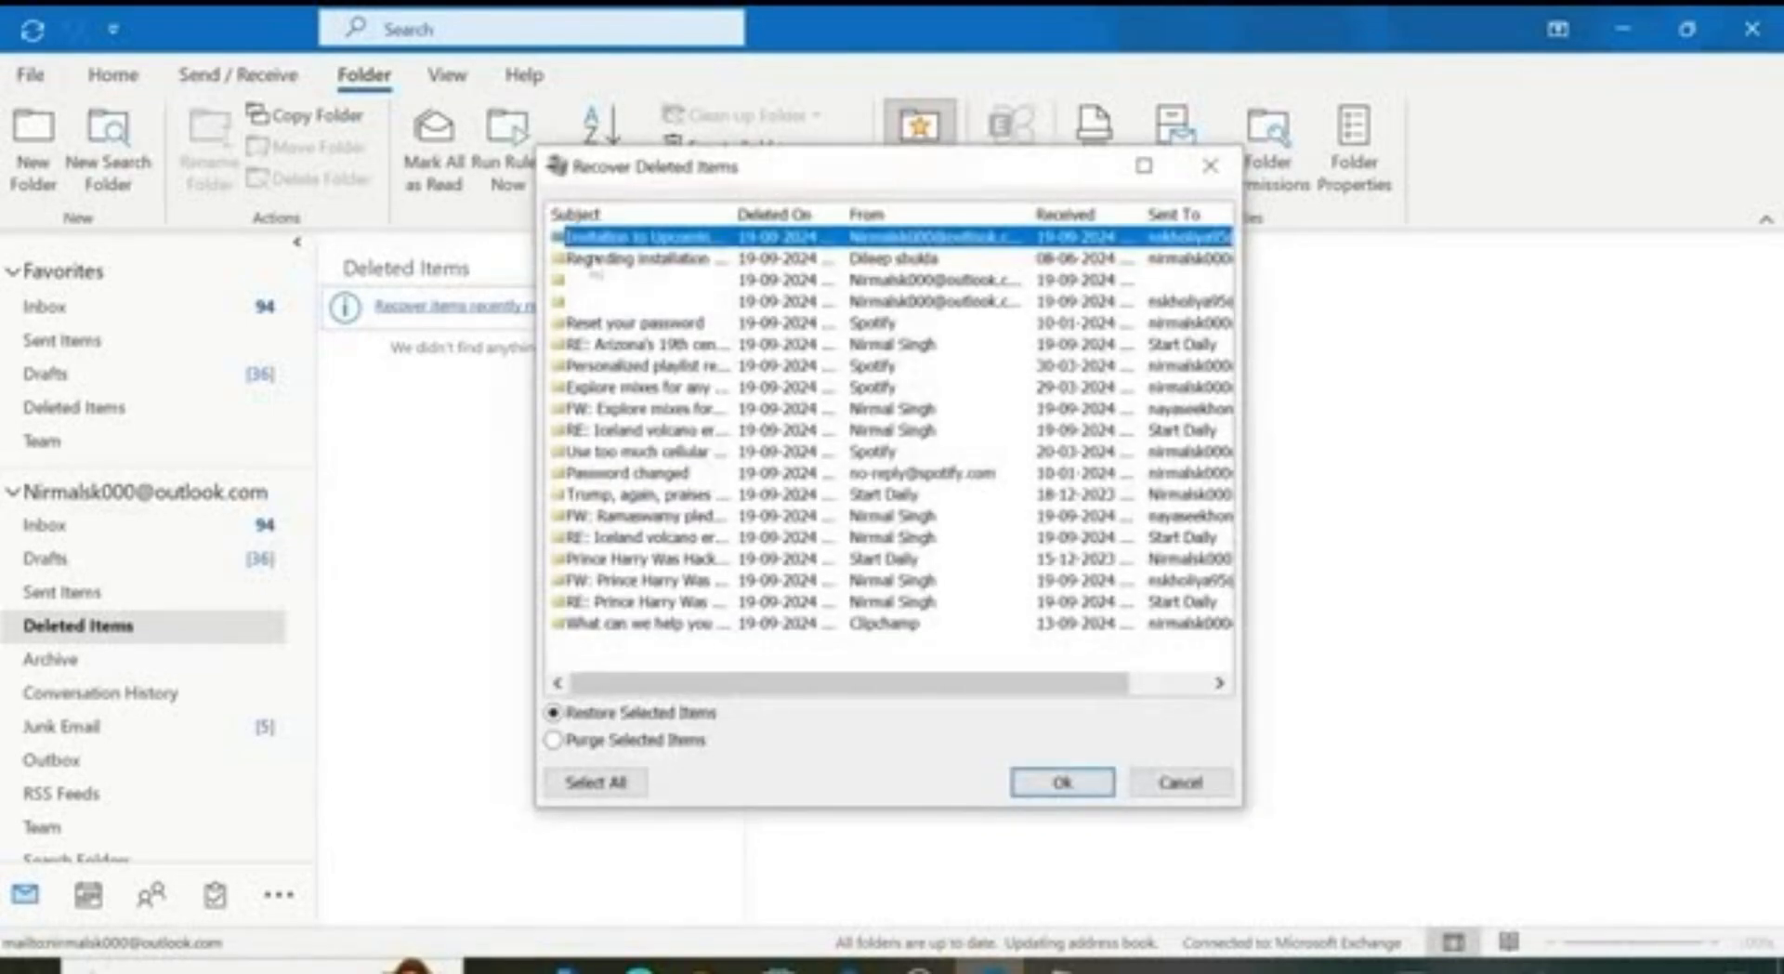
left_click(1047, 788)
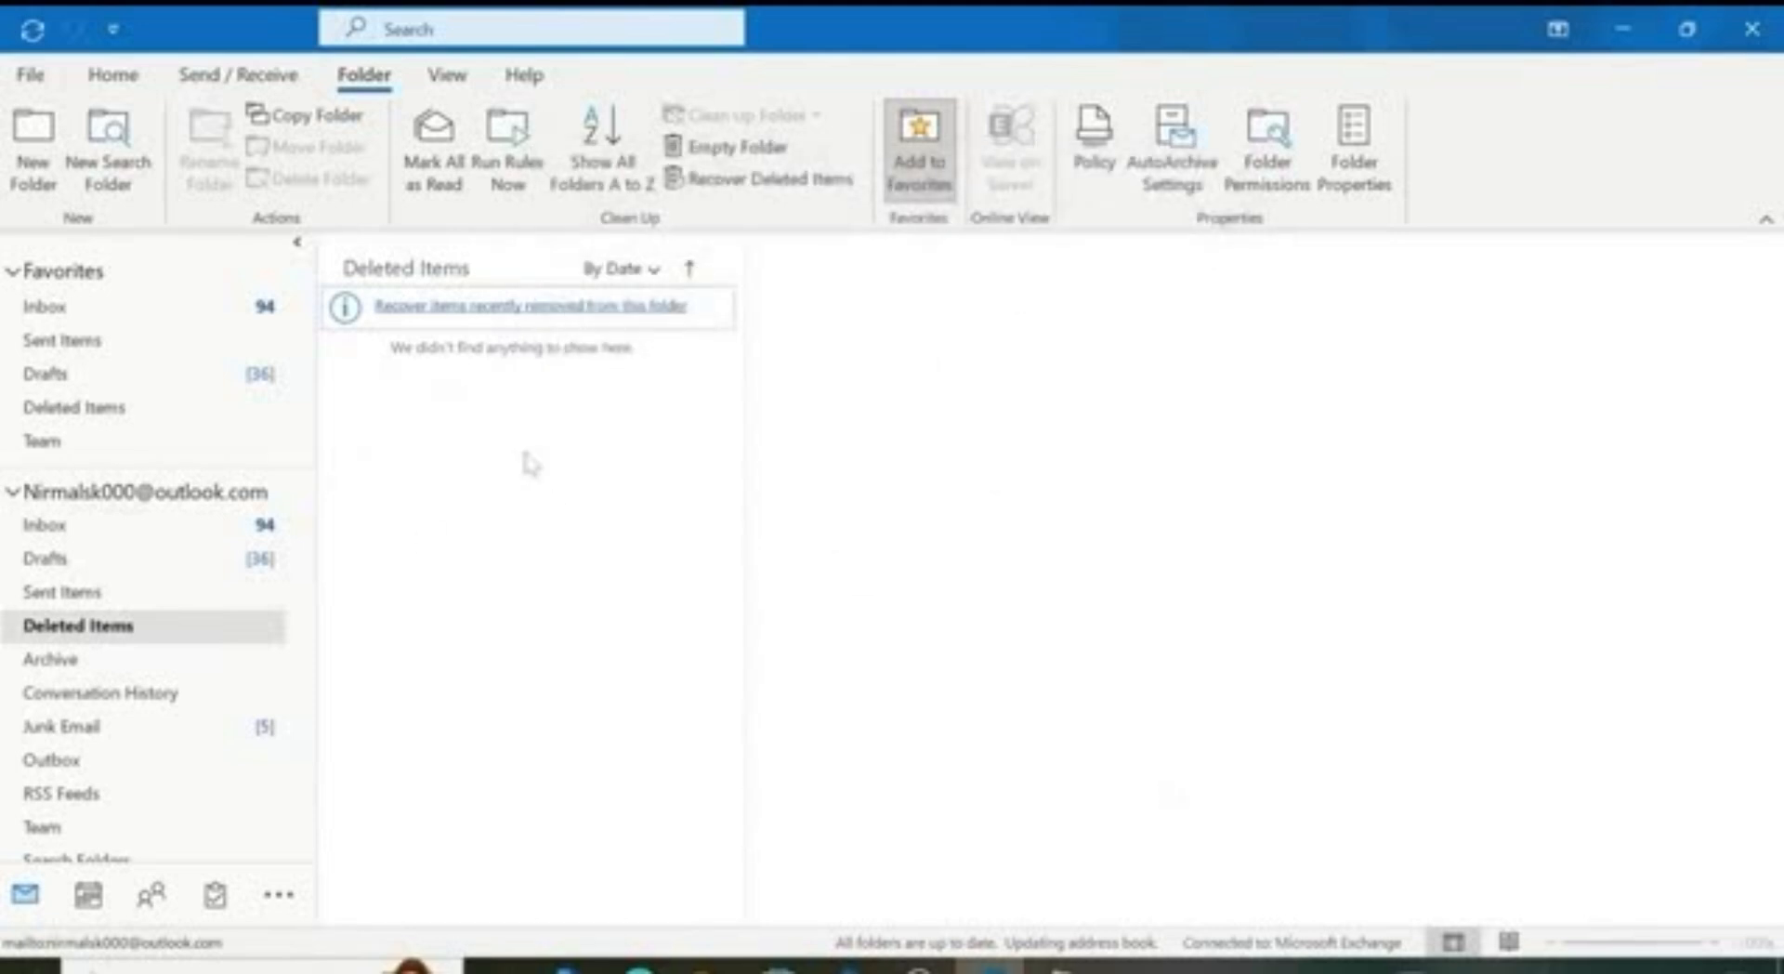
left_click(191, 316)
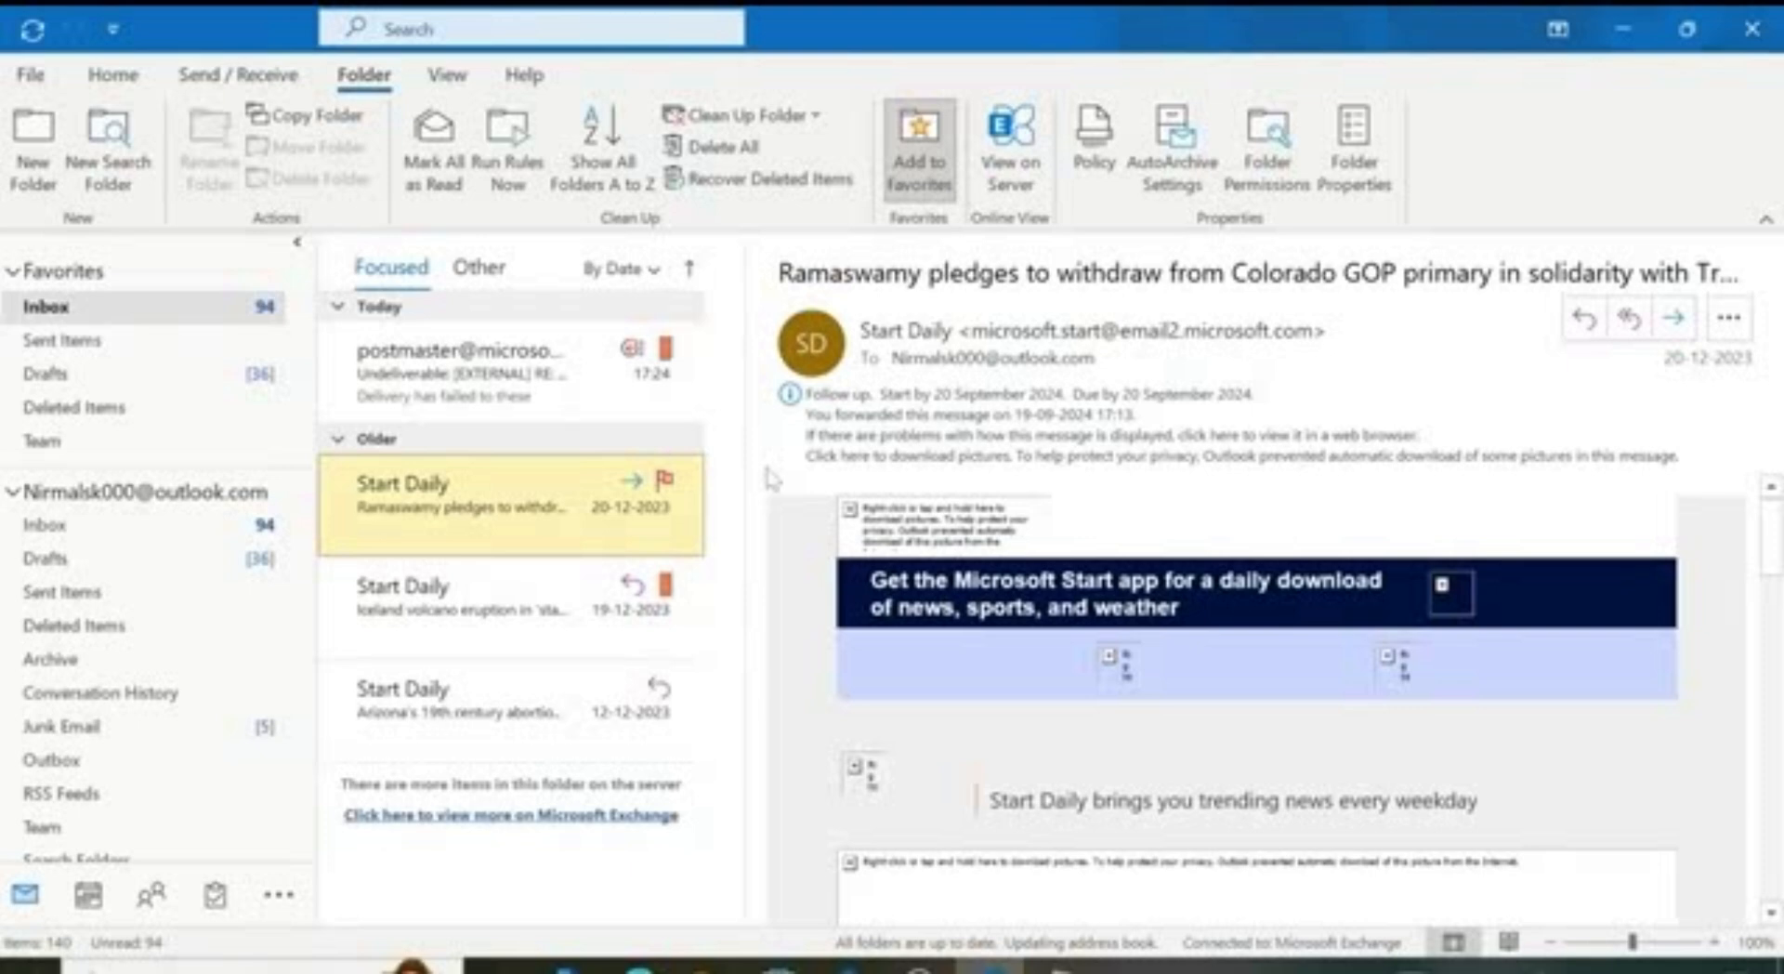
Step: Collapse the Outlook account's folder tree, select Sent Items in Favorites, and show the Account Information page
left_click(79, 497)
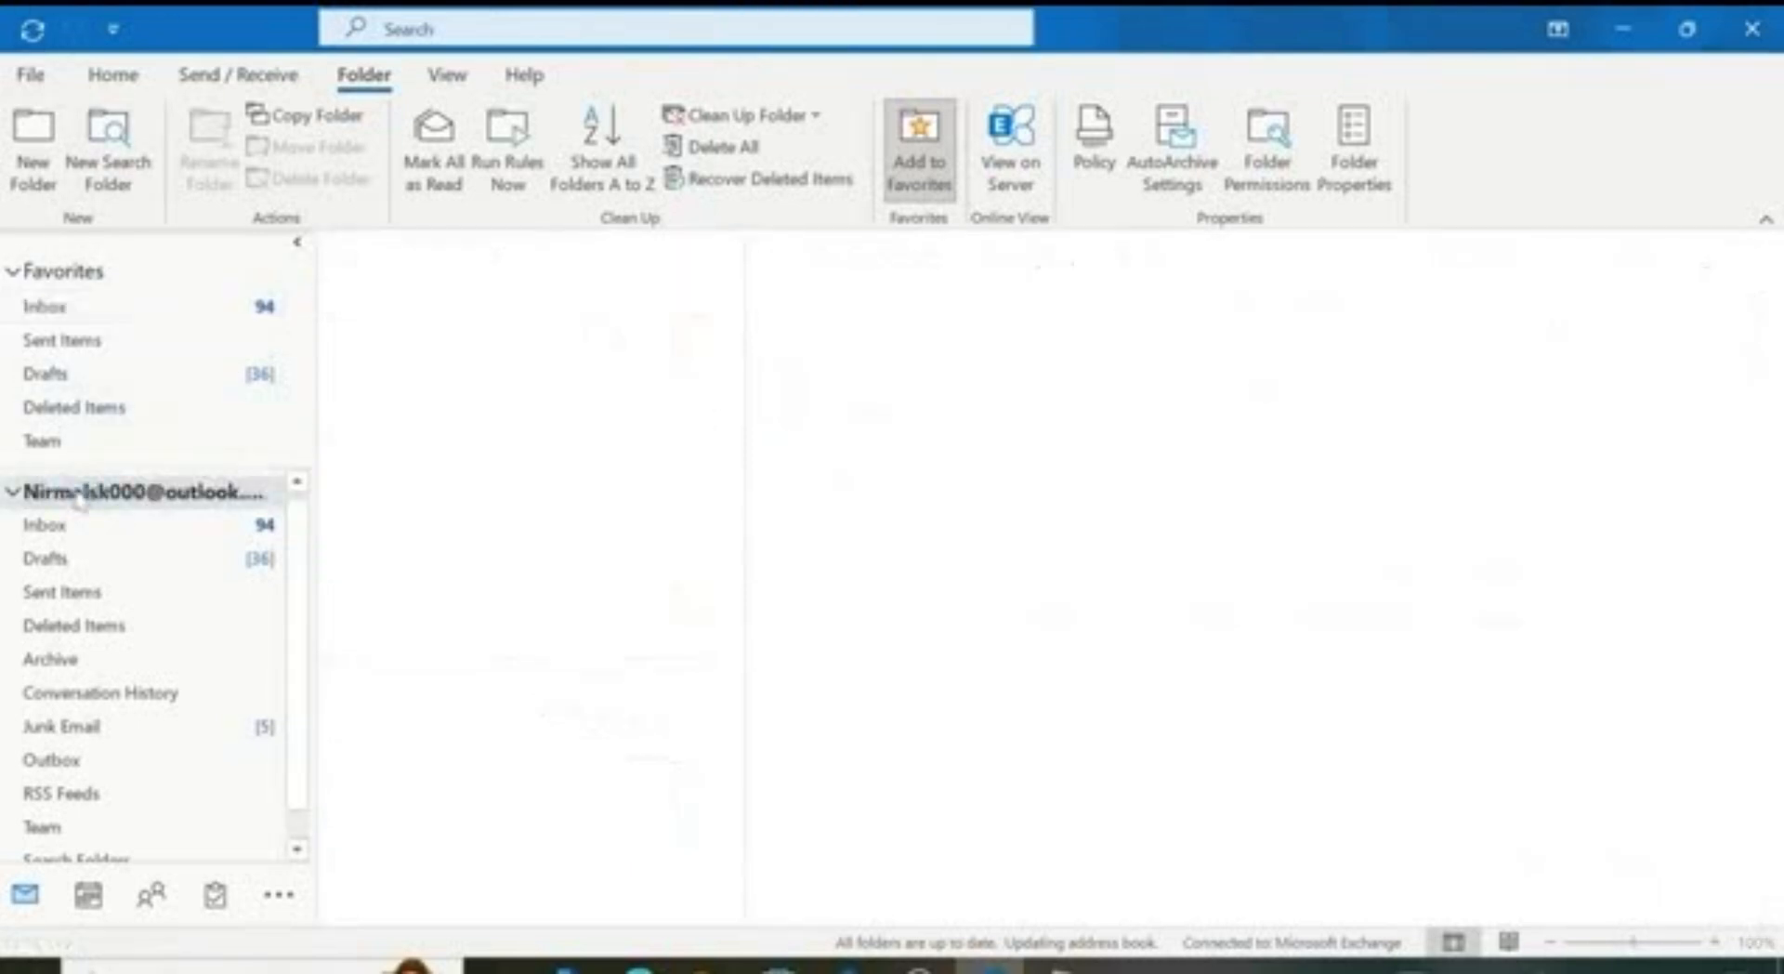
left_click(15, 493)
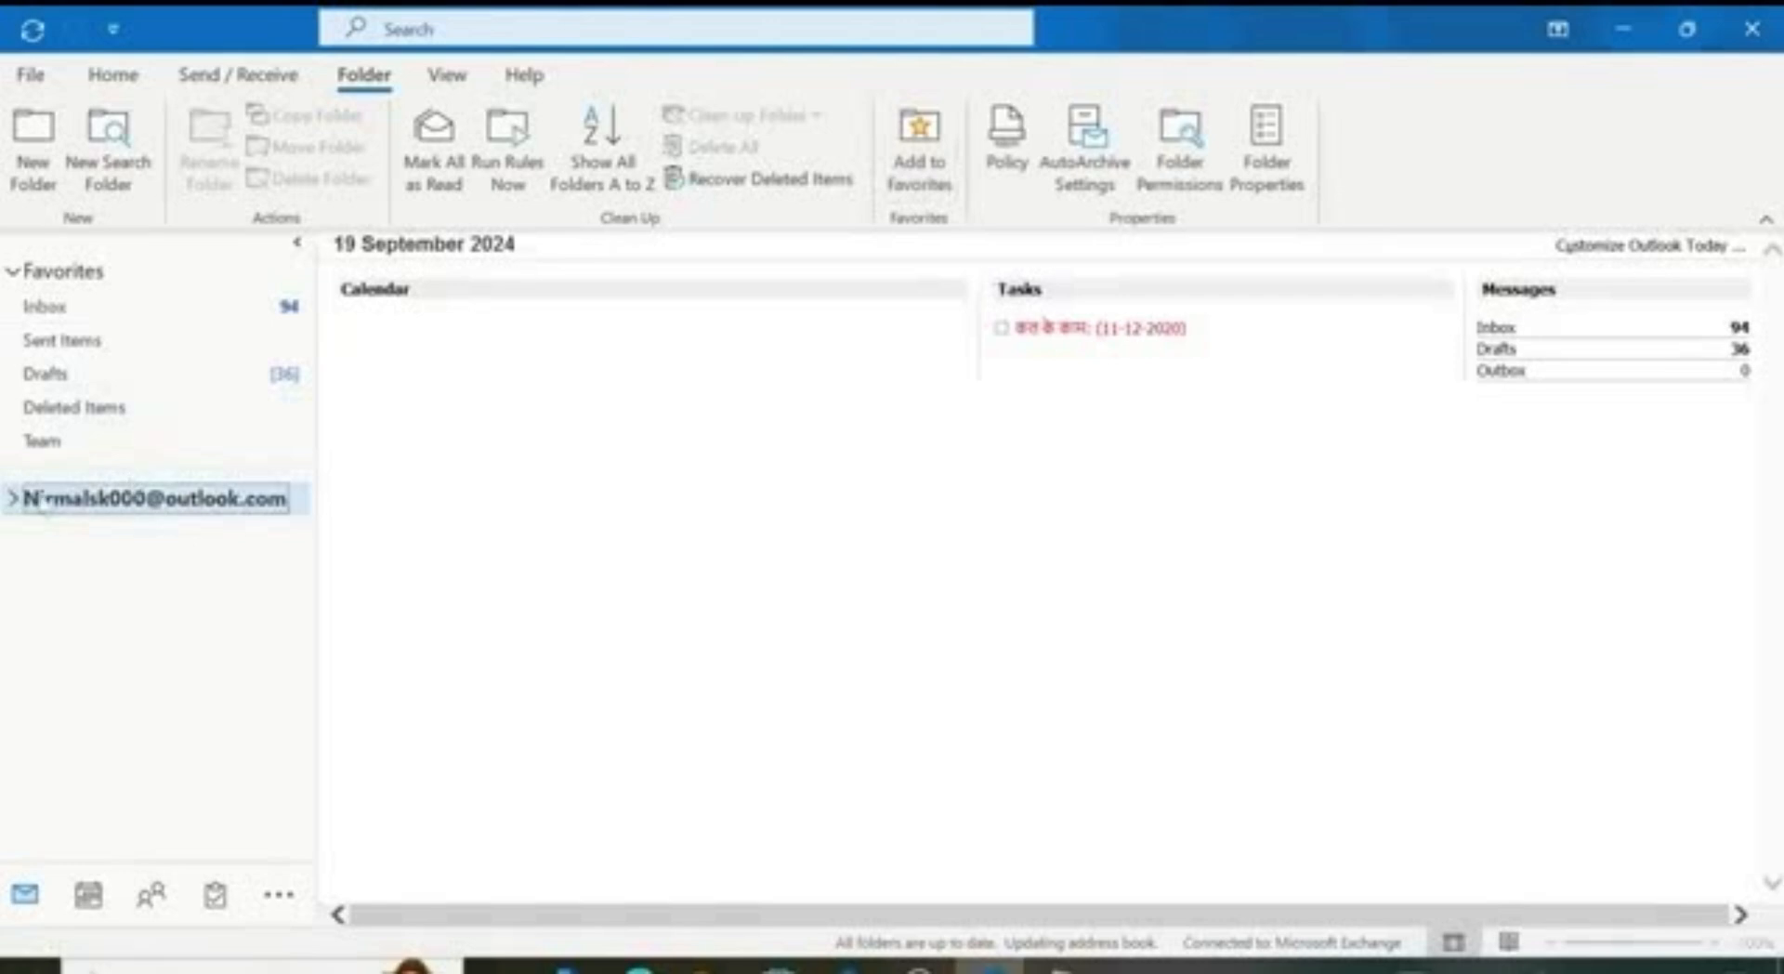
left_click(67, 342)
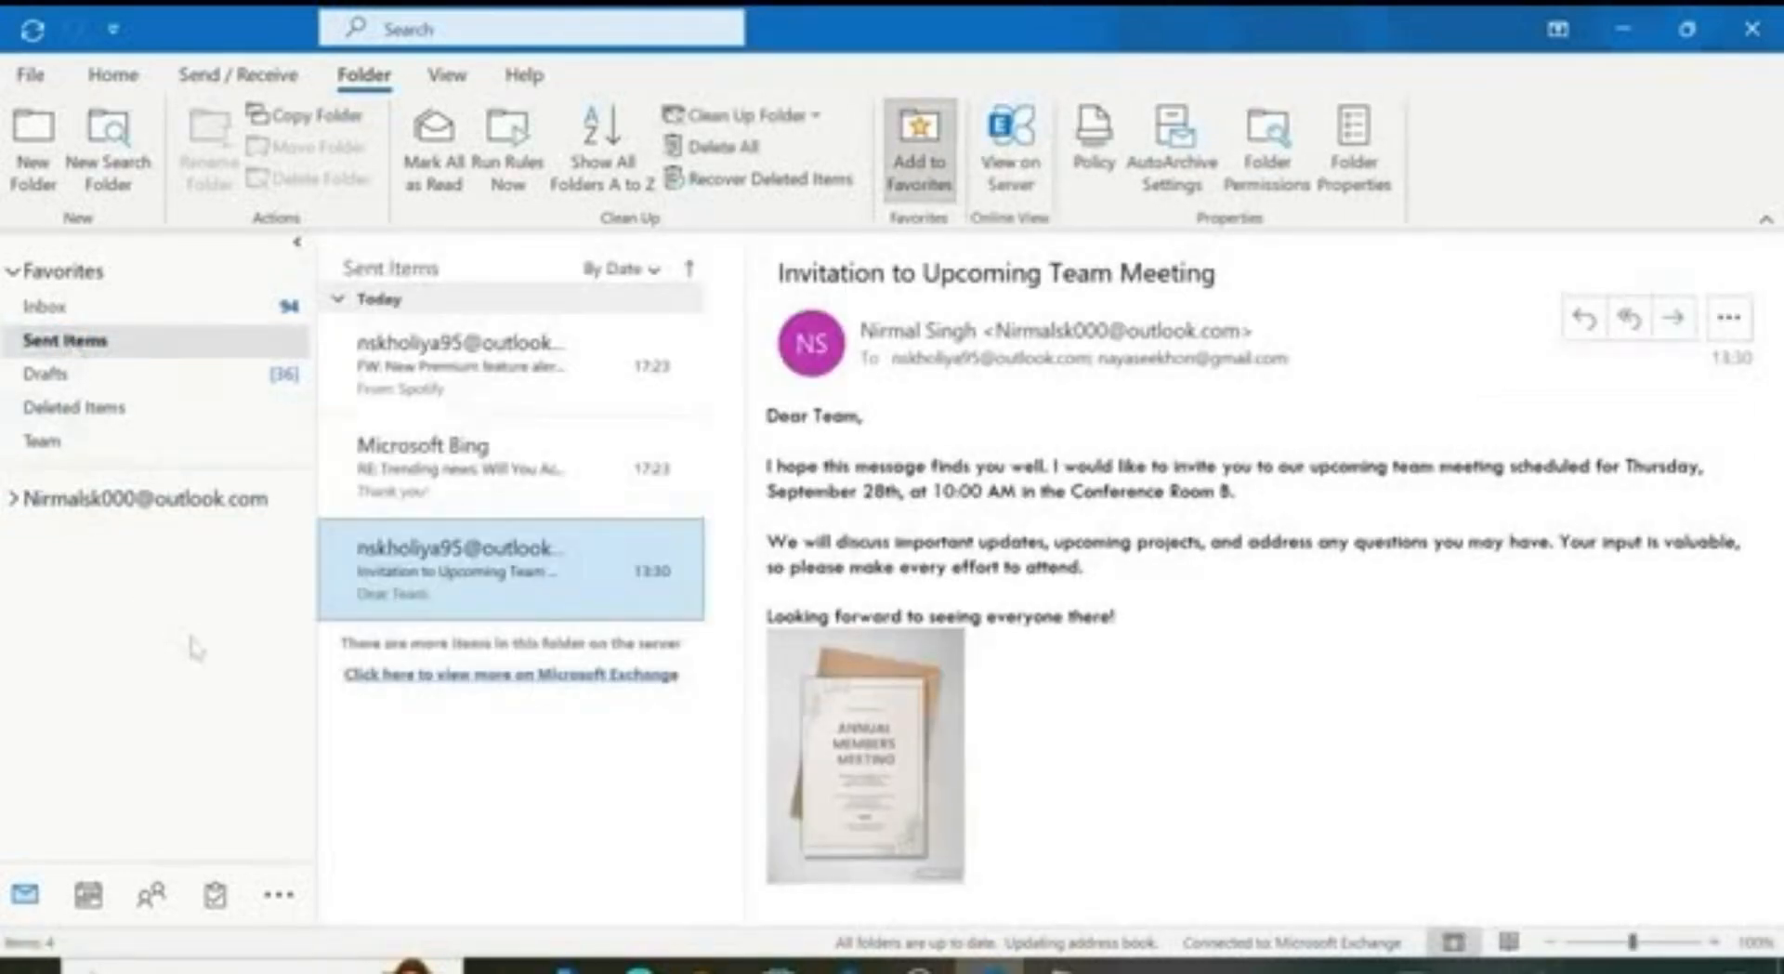
left_click(32, 82)
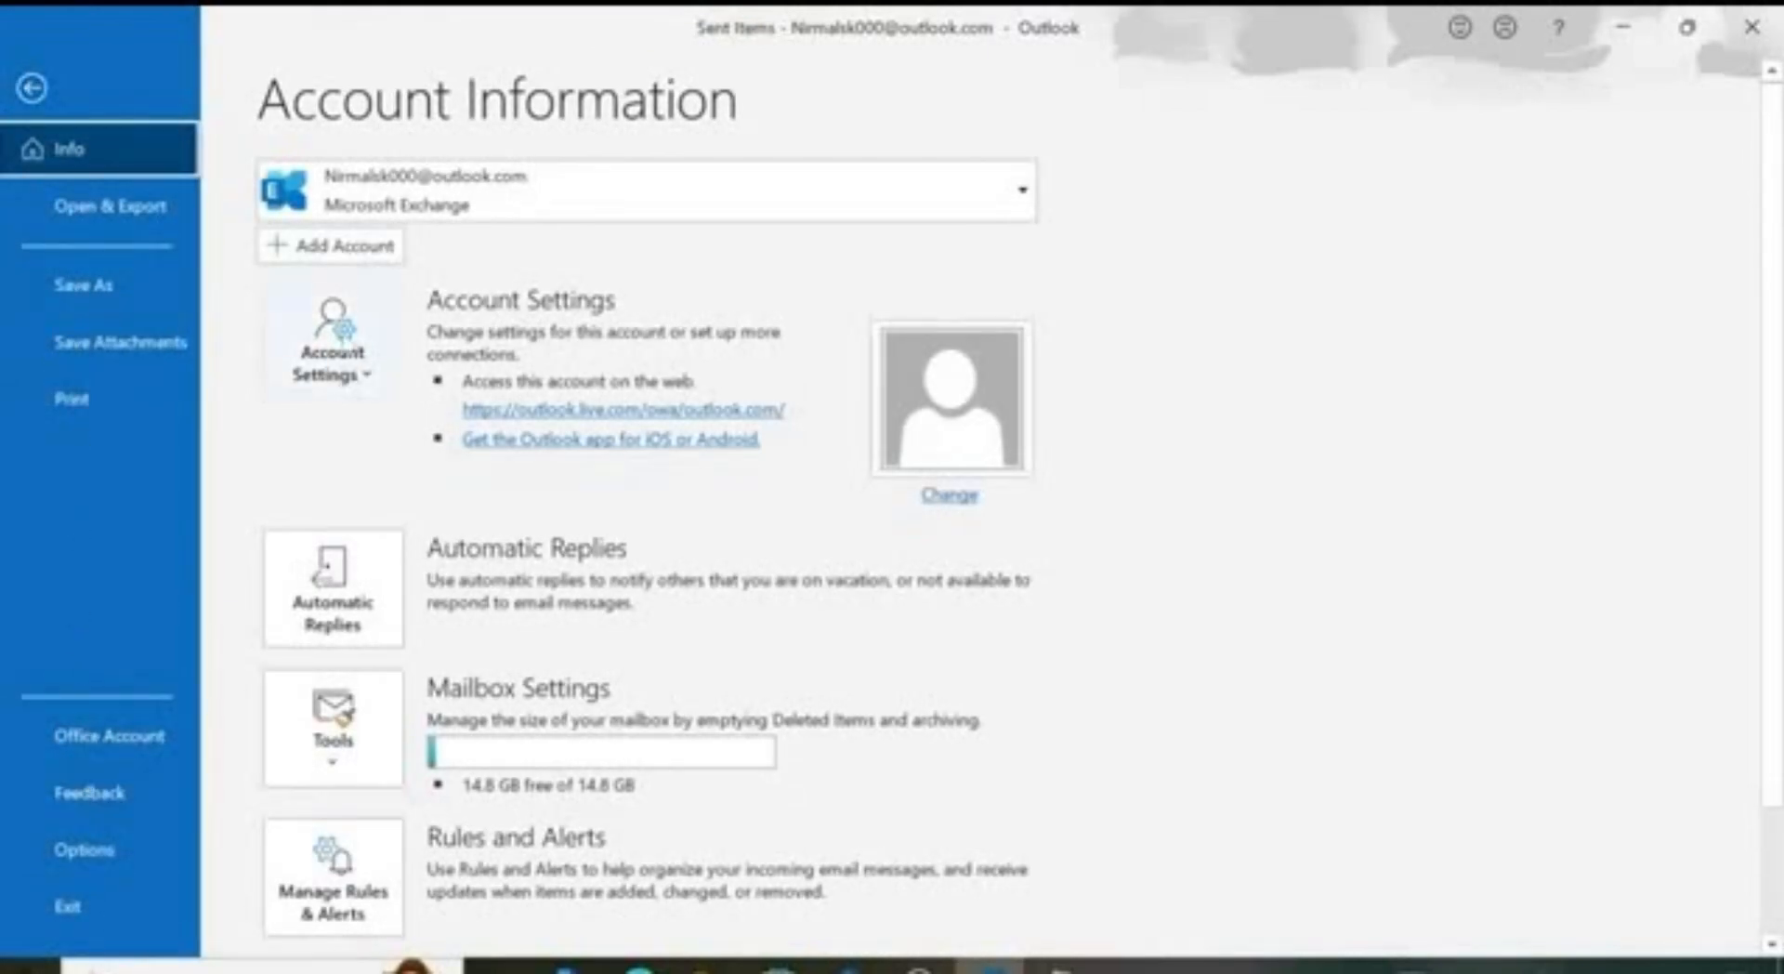
Step: In Account Settings, add a new account using the user's Gmail address, connect, and close
left_click(340, 355)
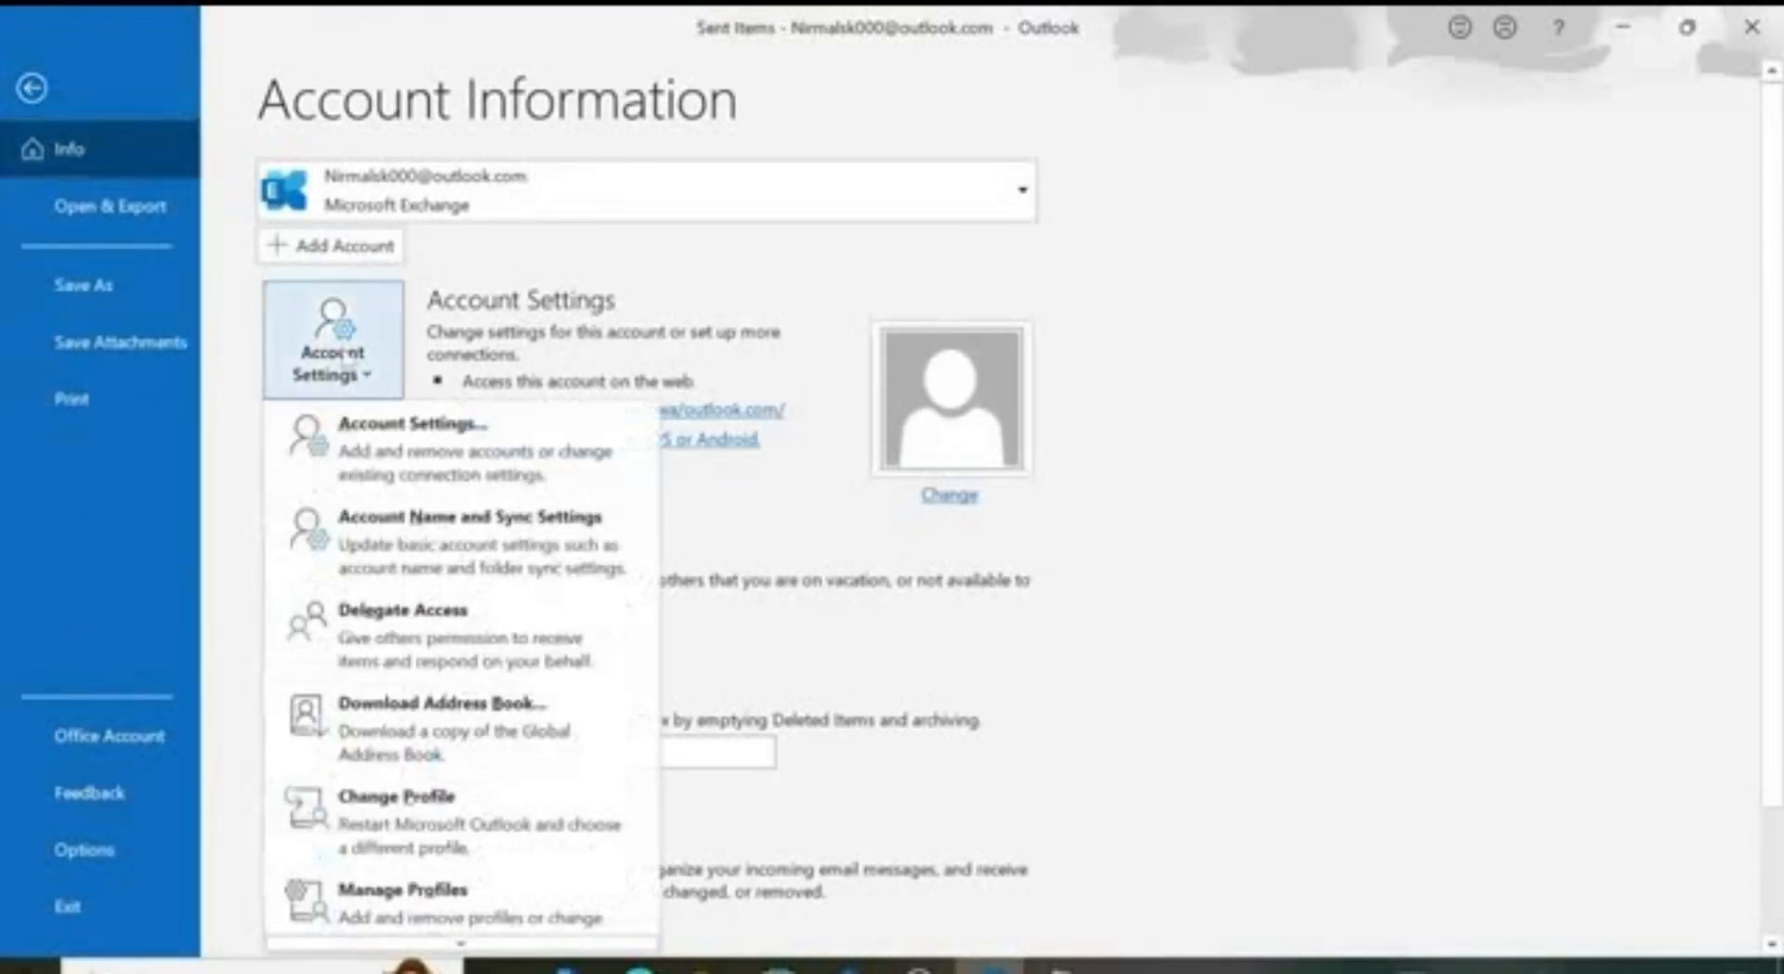
left_click(447, 453)
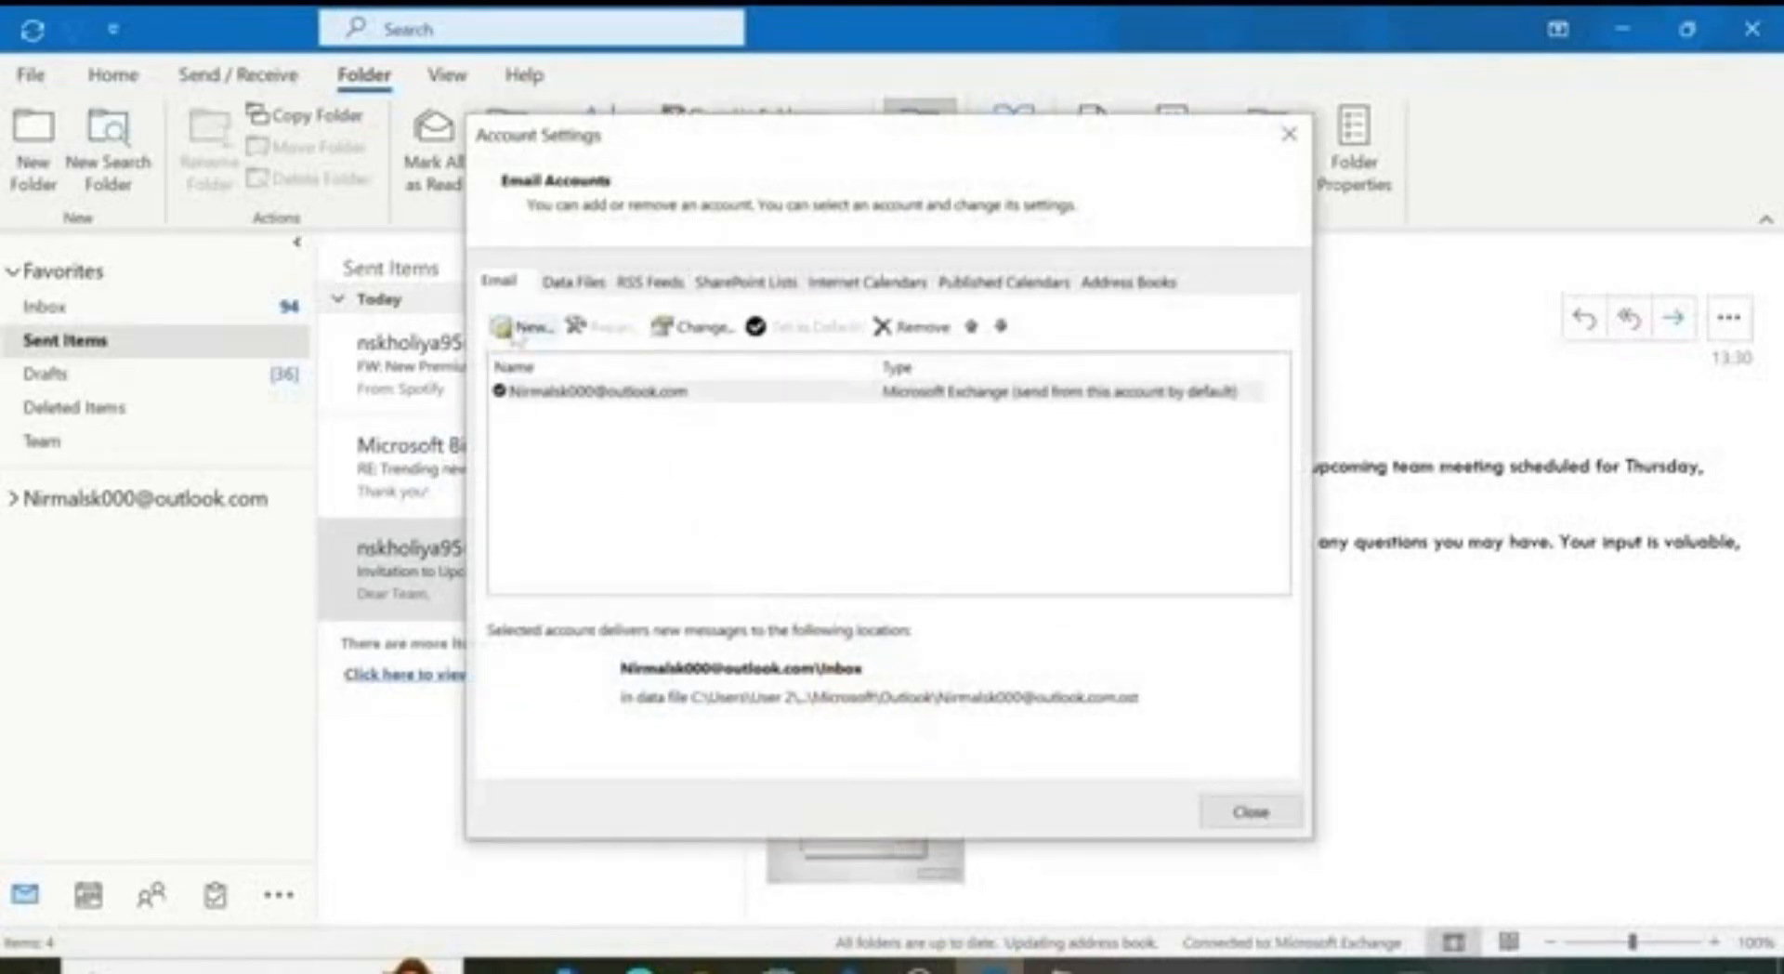
left_click(527, 327)
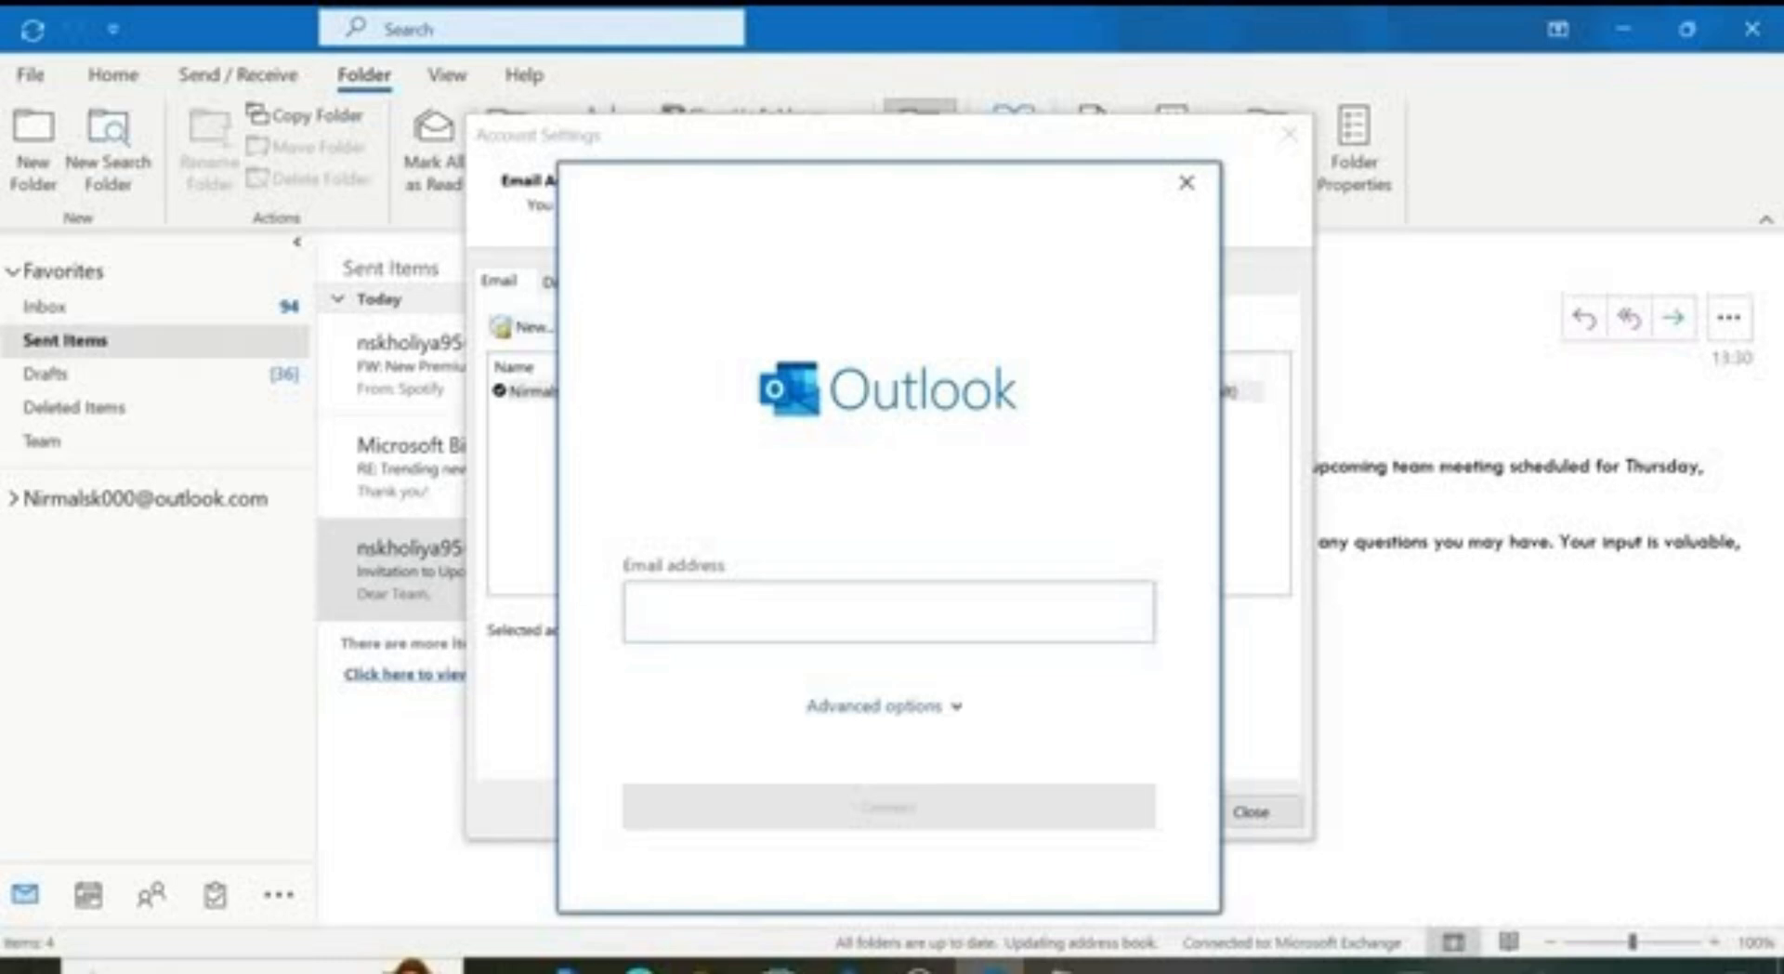
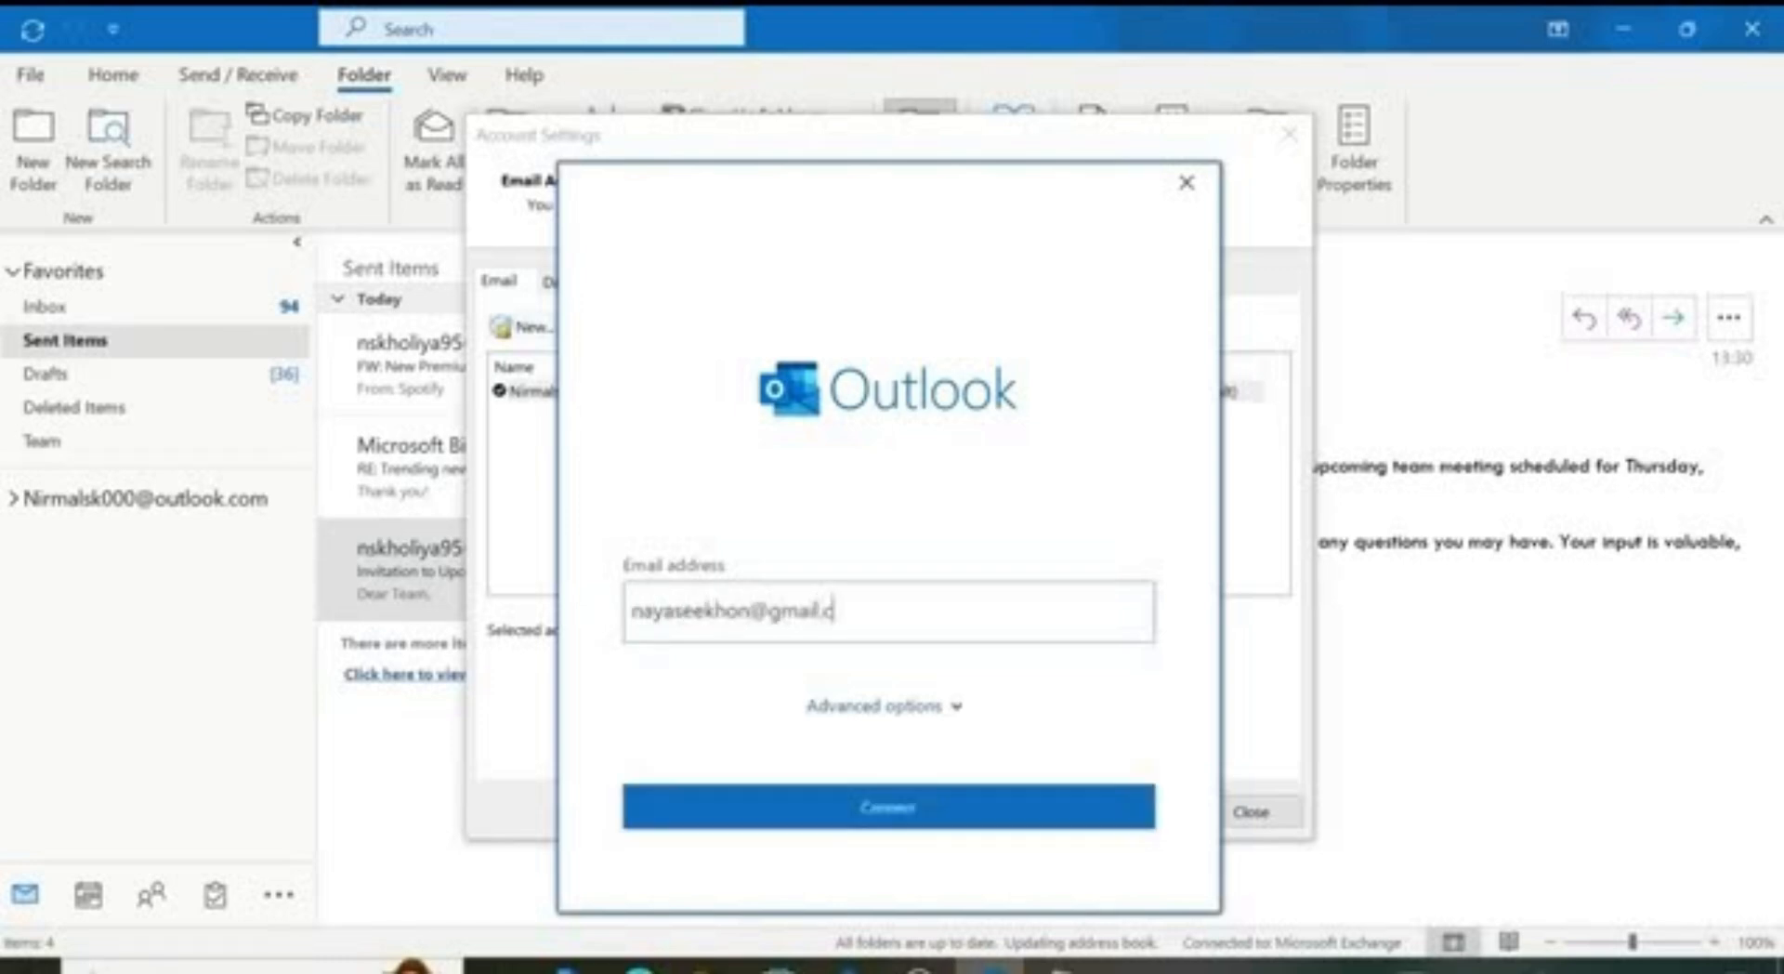
key("Return")
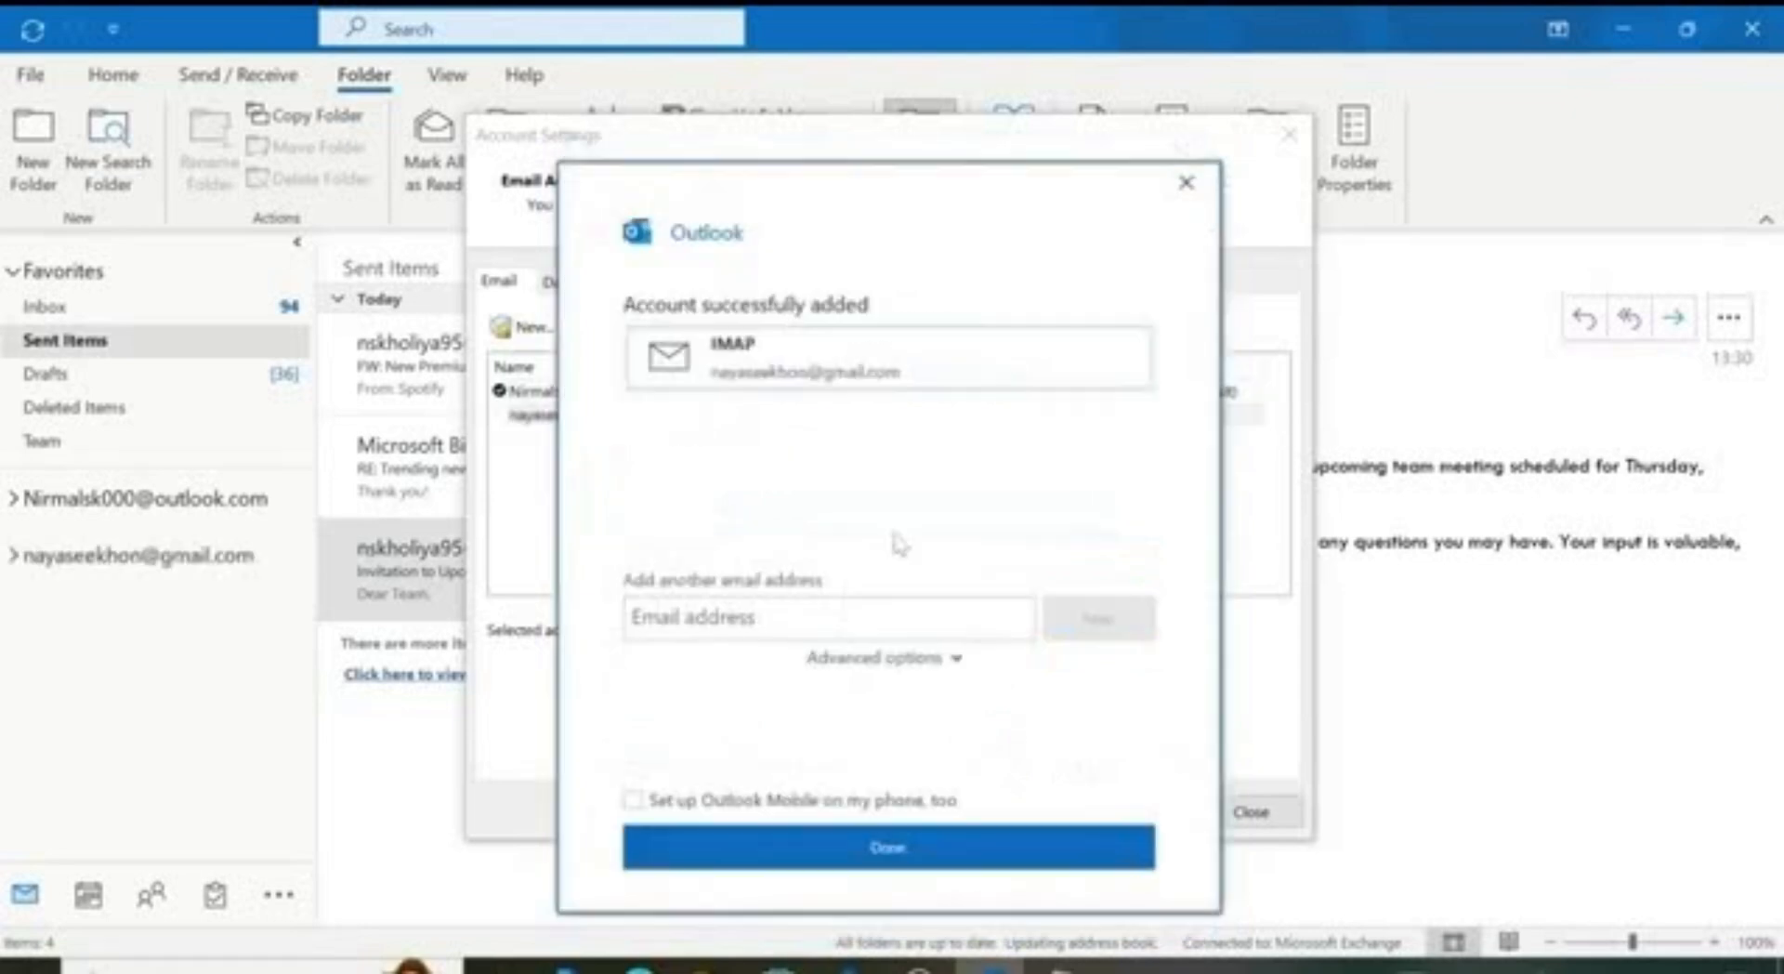
left_click(887, 846)
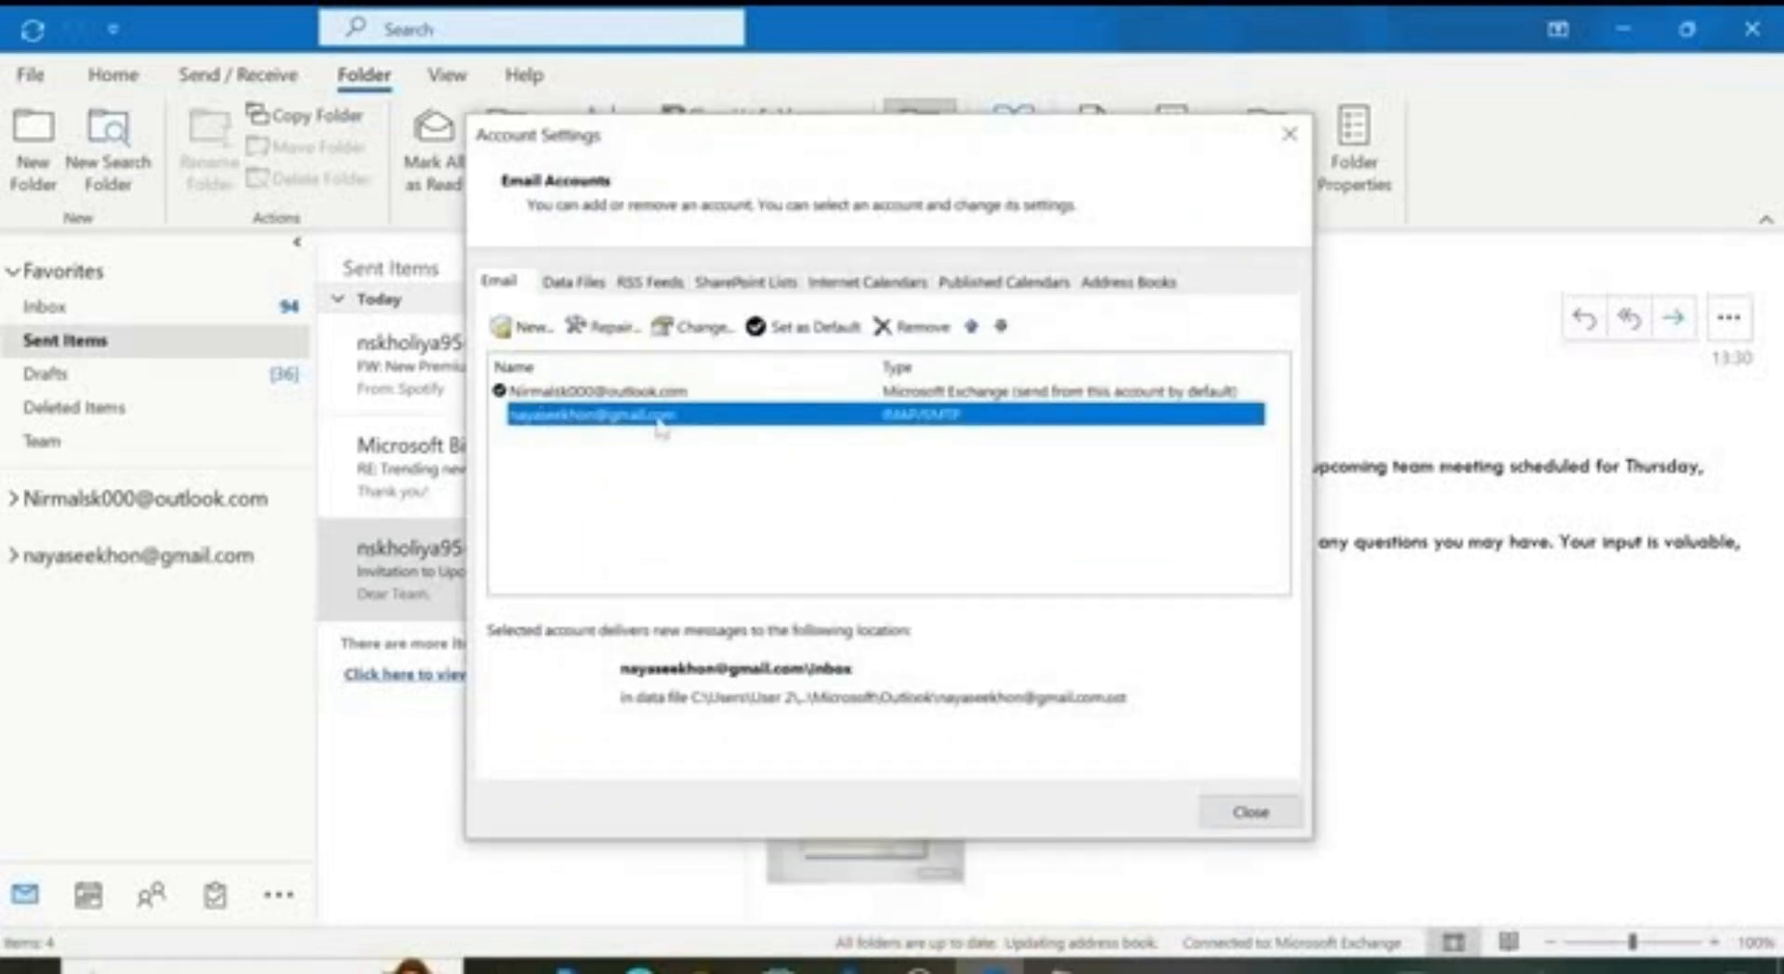
left_click(1248, 811)
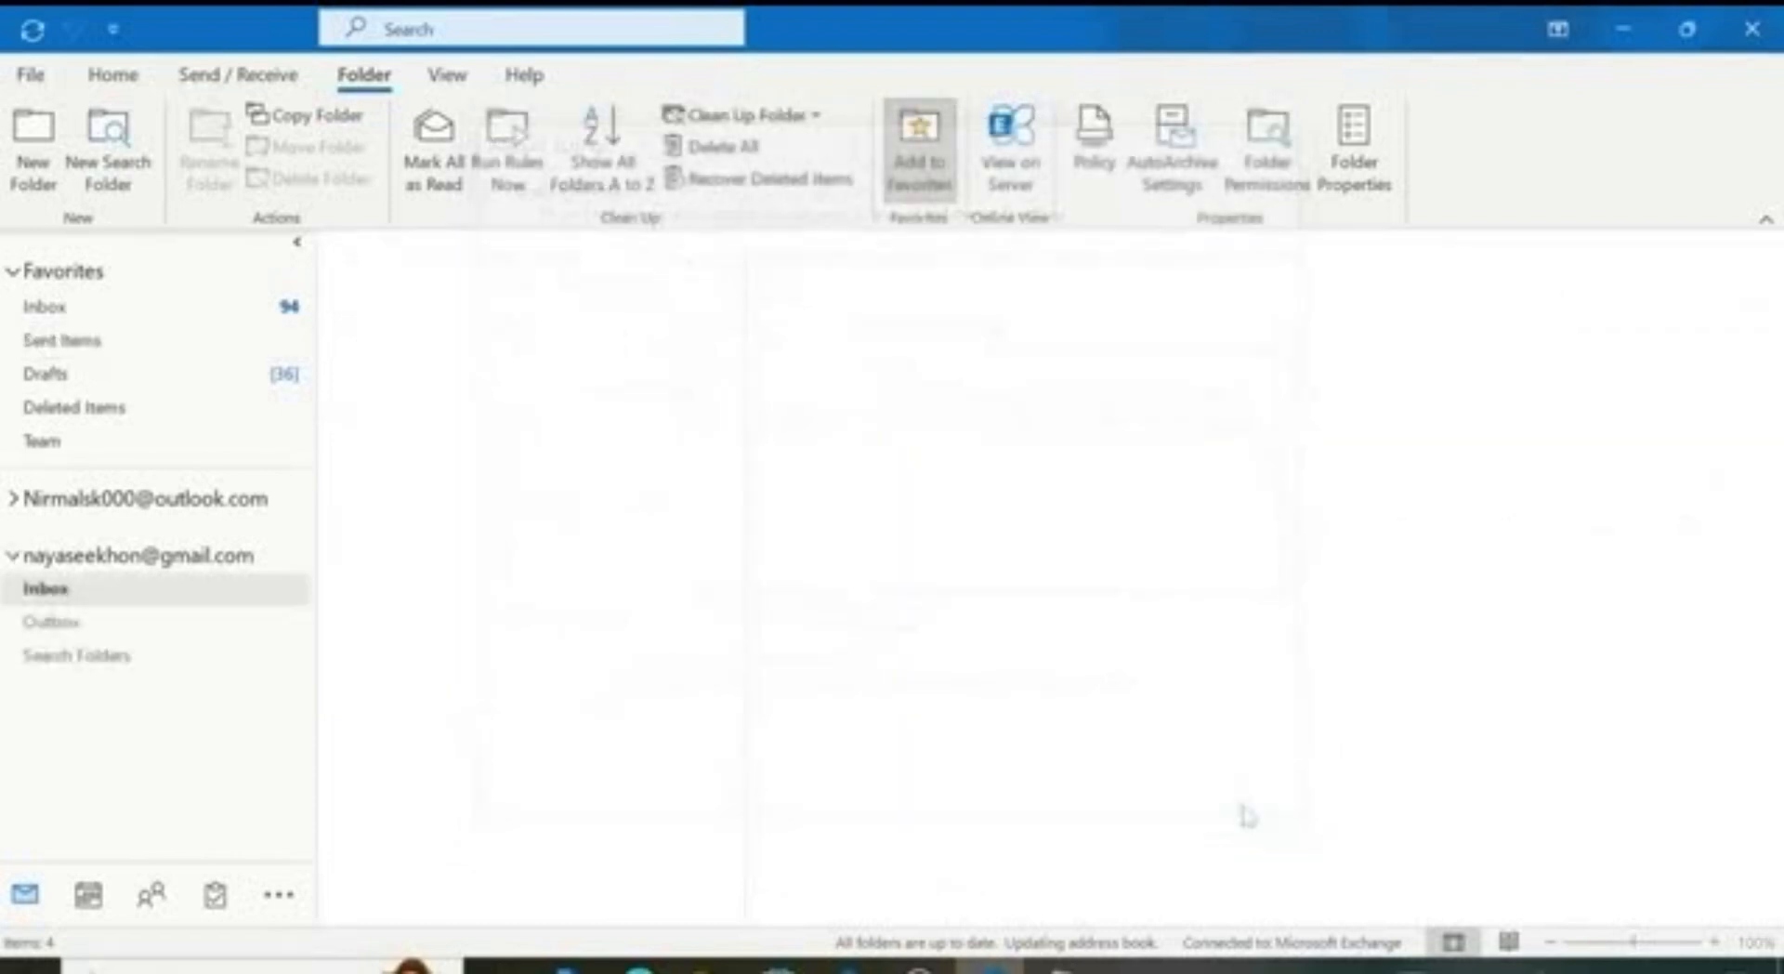